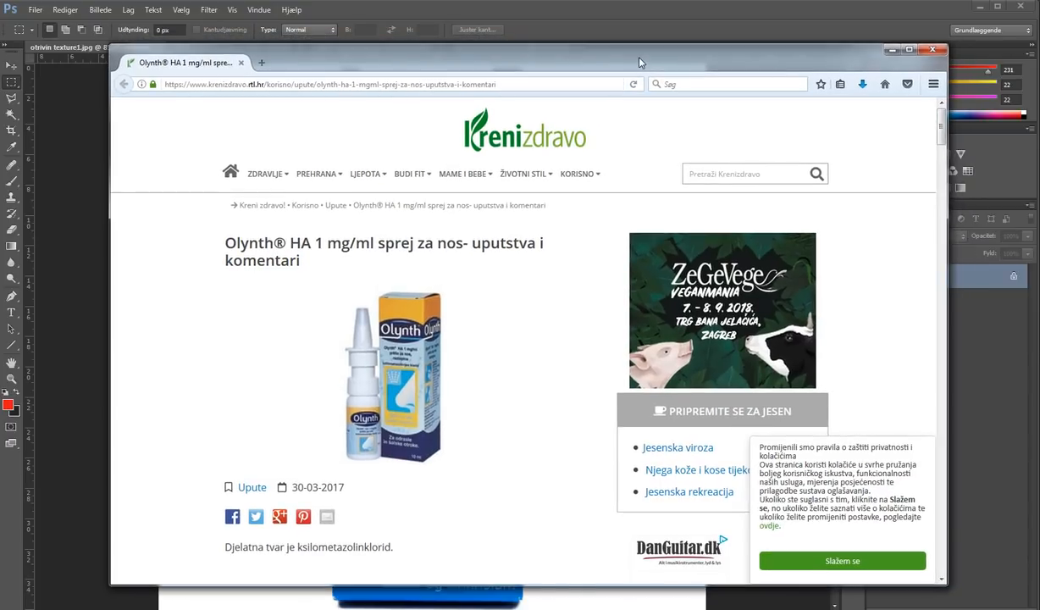
Step: Move the browser window off the Photoshop workspace and look through the four open Otrivin texture images
{"action": "left_click_drag", "start_coordinate": [639, 62], "coordinate": [640, 51]}
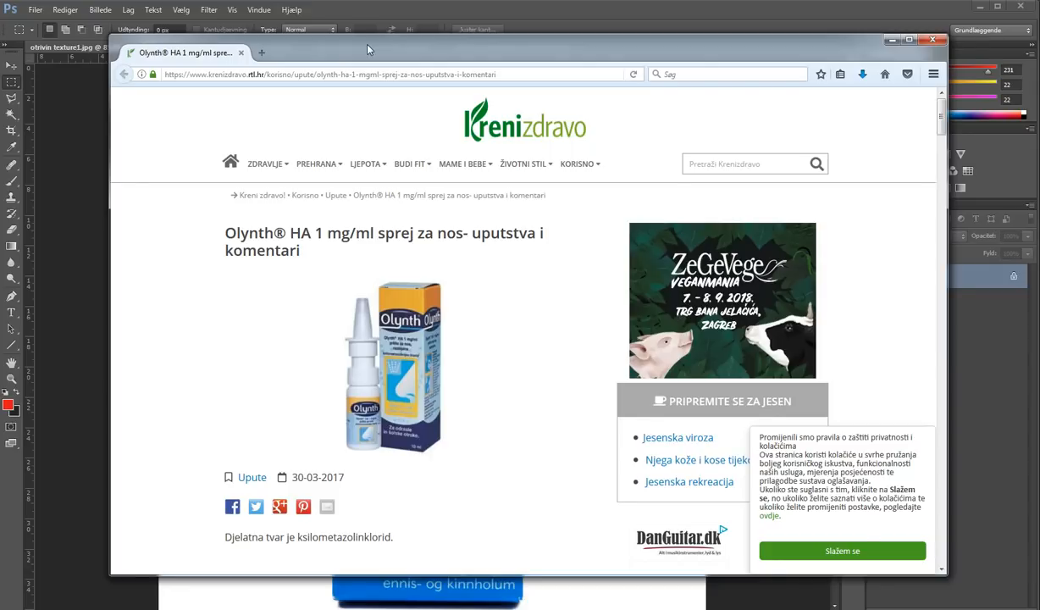
{"action": "left_click_drag", "start_coordinate": [367, 45], "coordinate": [1039, 102]}
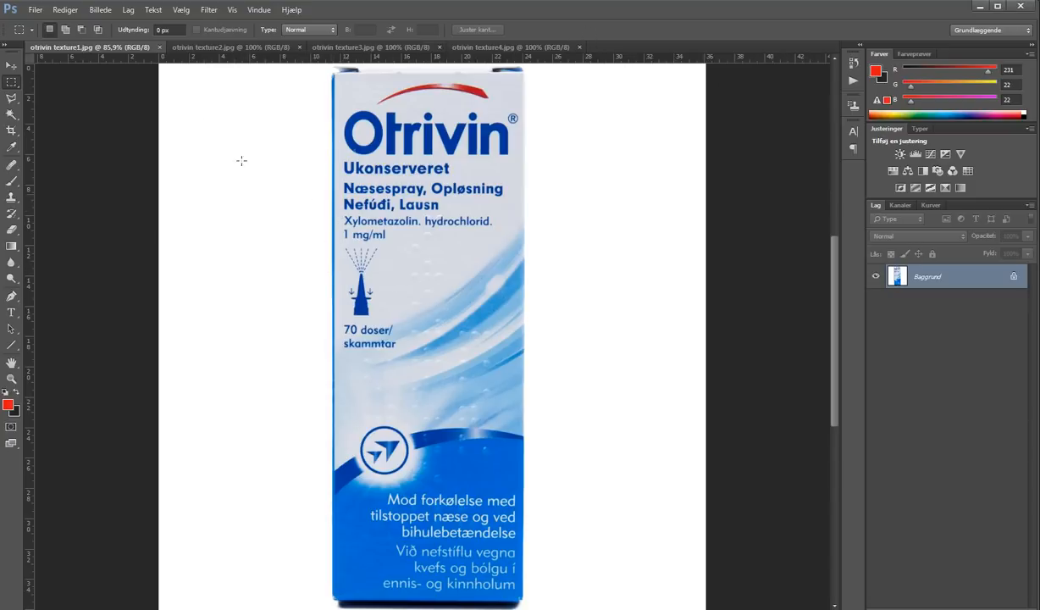
{"action": "left_click", "coordinate": [206, 46]}
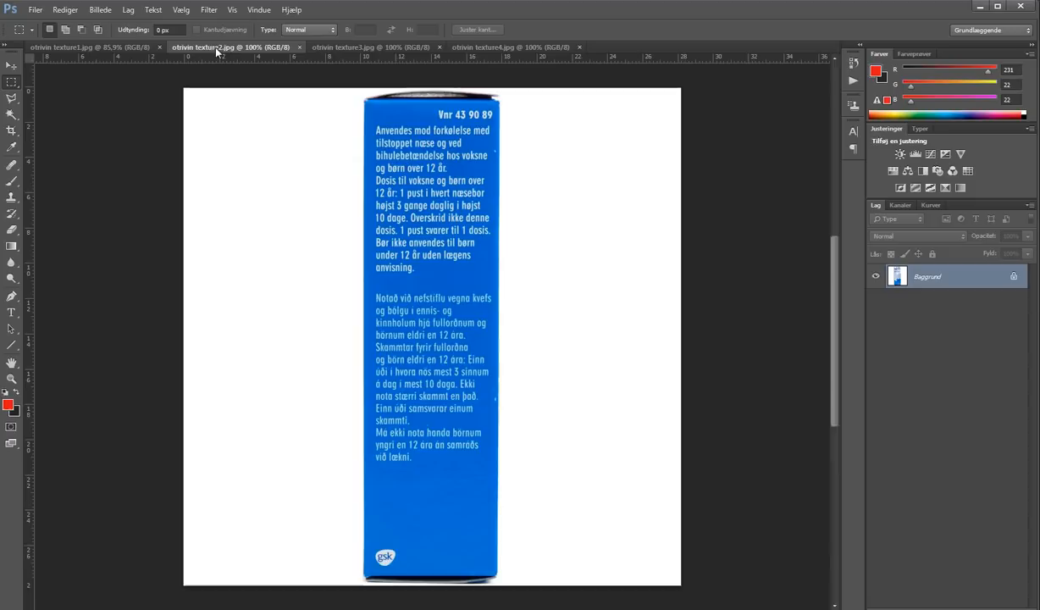
{"action": "left_click", "coordinate": [356, 46]}
{"action": "left_click", "coordinate": [512, 47]}
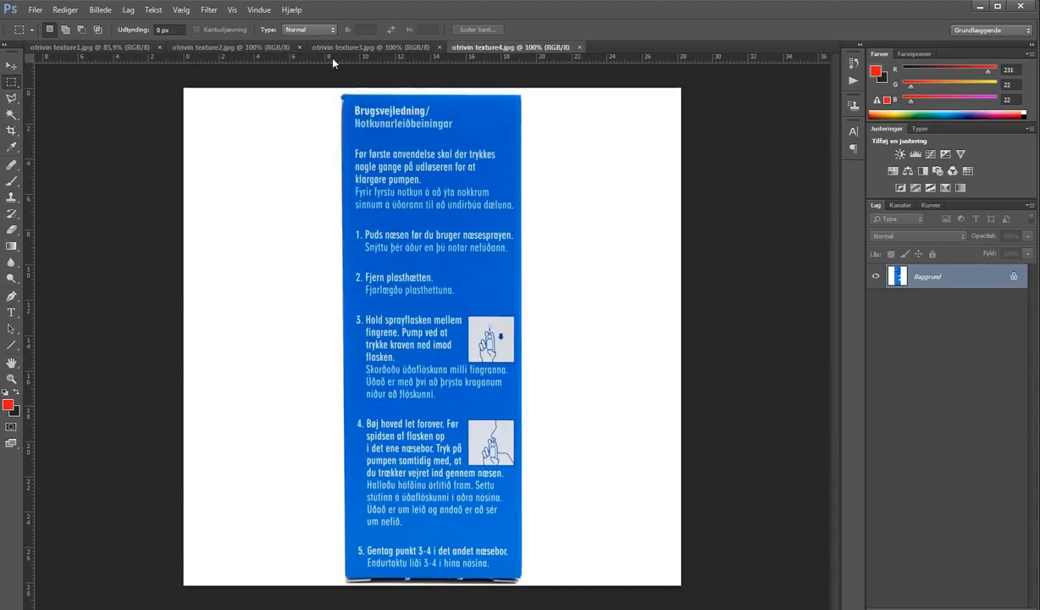
{"action": "left_click", "coordinate": [267, 48]}
{"action": "left_click", "coordinate": [386, 49]}
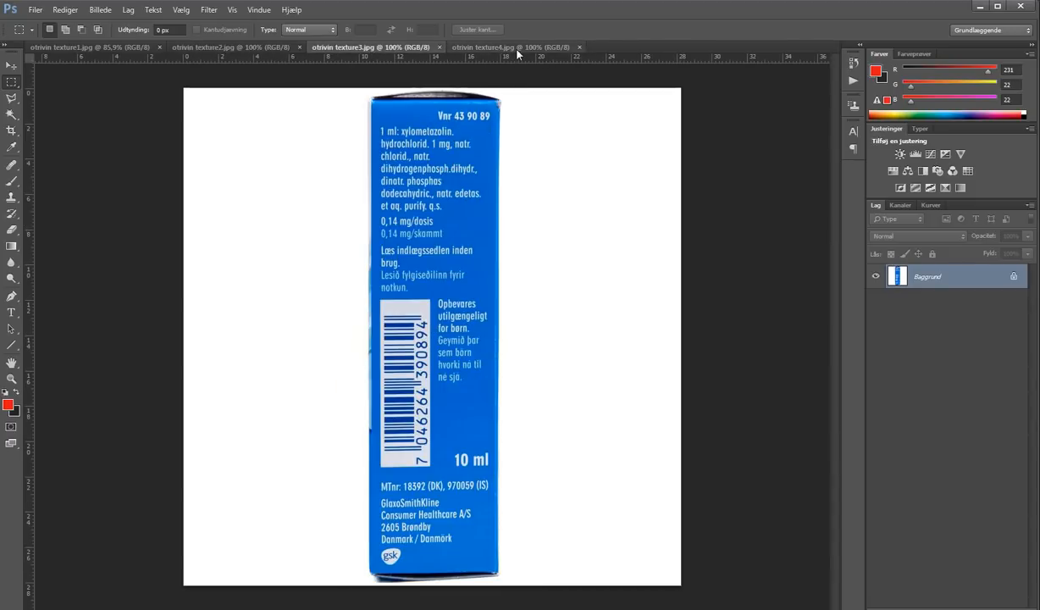
{"action": "left_click", "coordinate": [516, 48]}
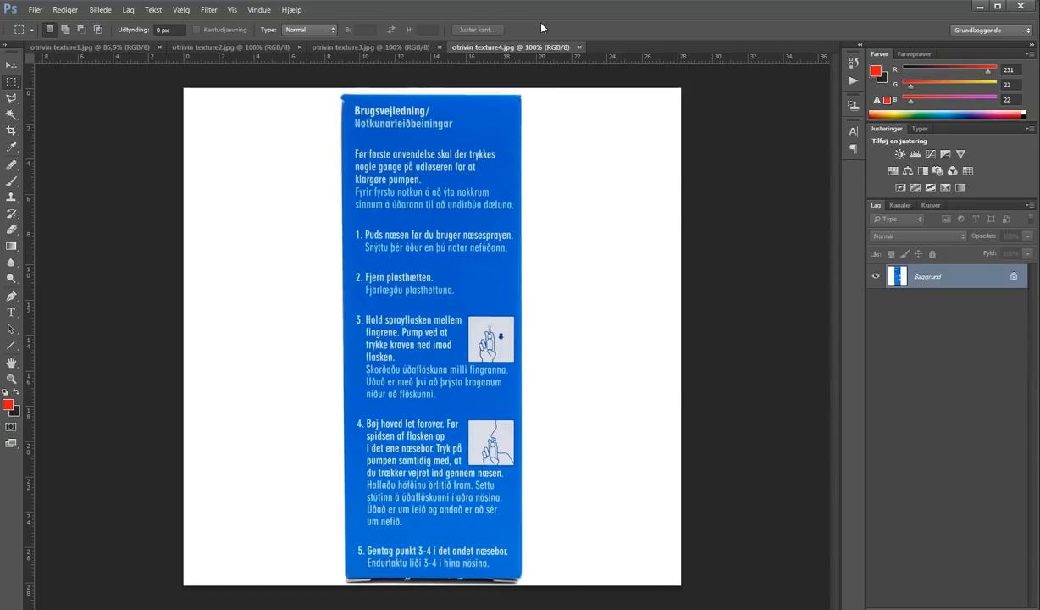
Step: Select the front face of the box in otrivin texture1.jpg with a rectangular marquee and crop the image to it
{"action": "left_click", "coordinate": [111, 49]}
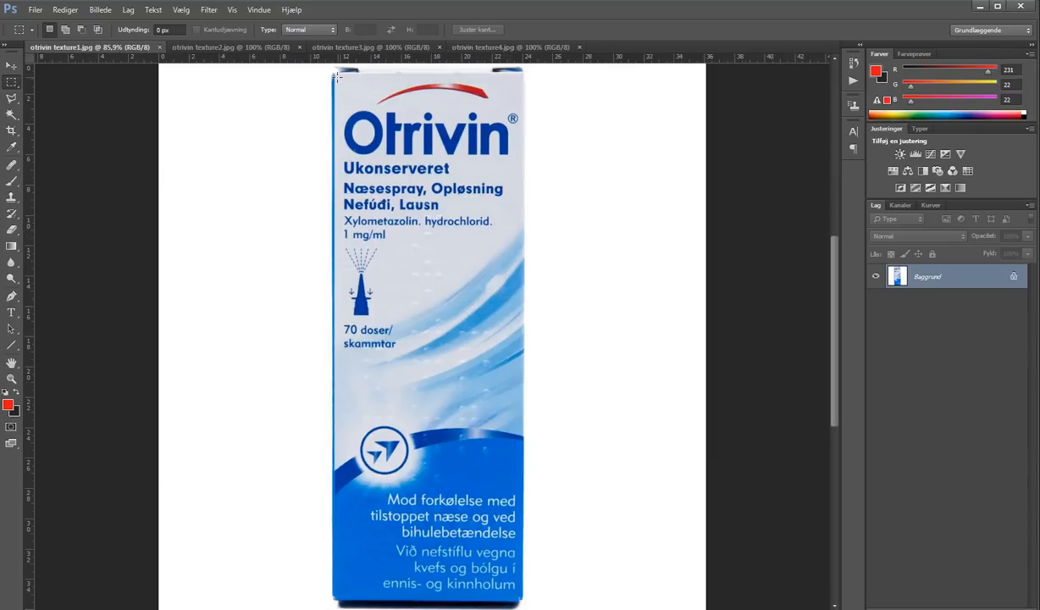
{"action": "left_click_drag", "start_coordinate": [335, 73], "coordinate": [523, 600]}
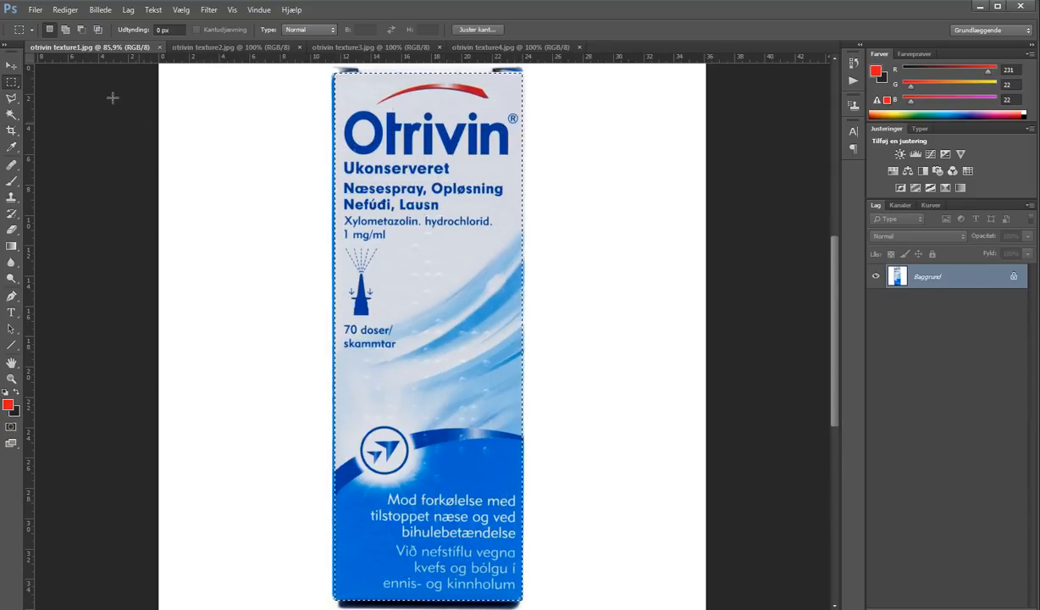
{"action": "left_click", "coordinate": [97, 10]}
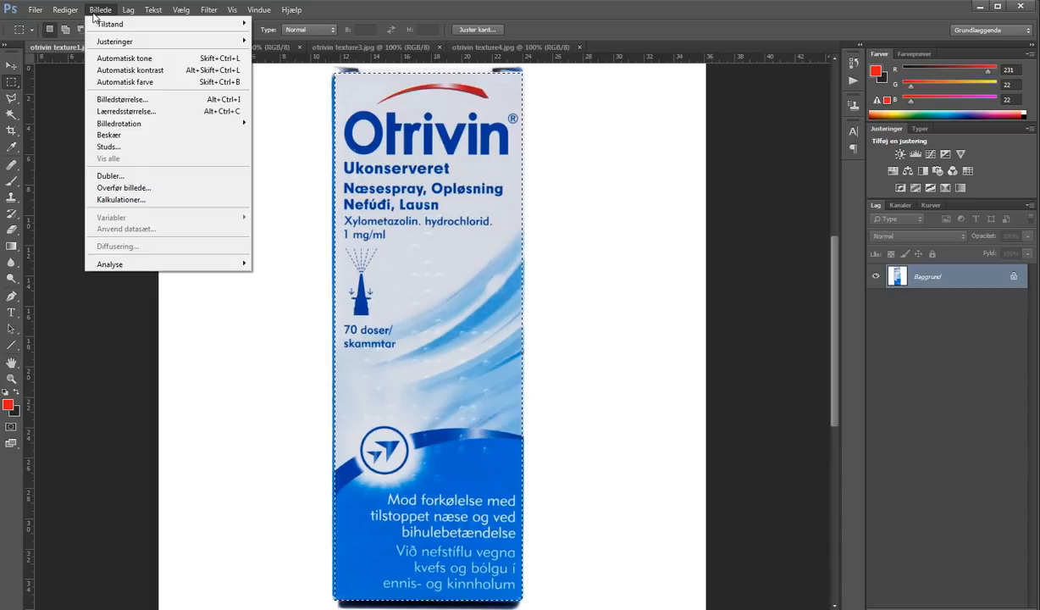
{"action": "left_click", "coordinate": [136, 134]}
Step: Start saving the cropped front image as a new file and set its file type to PNG
{"action": "left_click", "coordinate": [36, 10]}
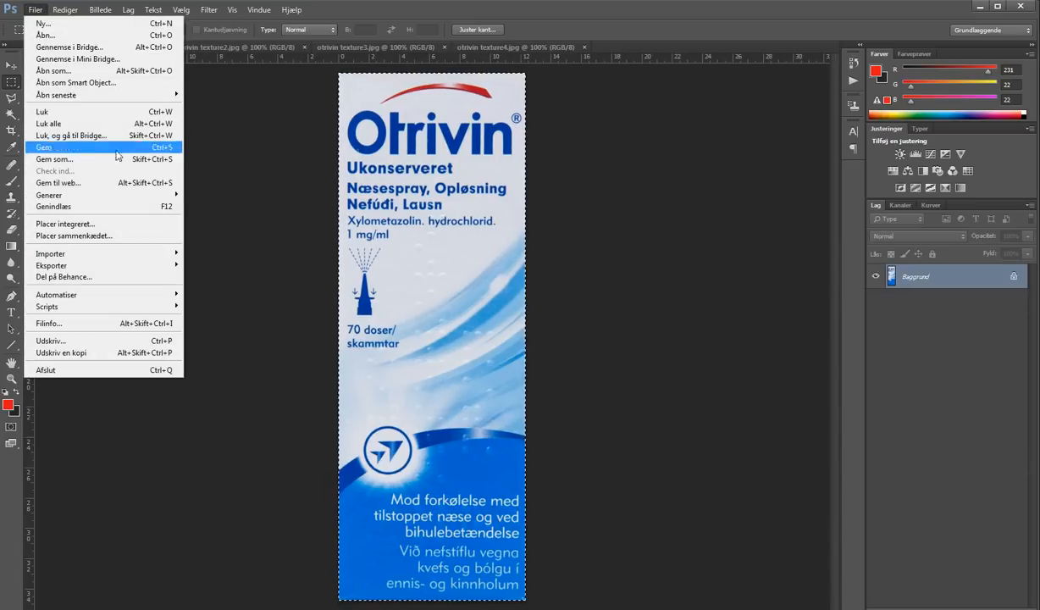
{"action": "left_click", "coordinate": [103, 161]}
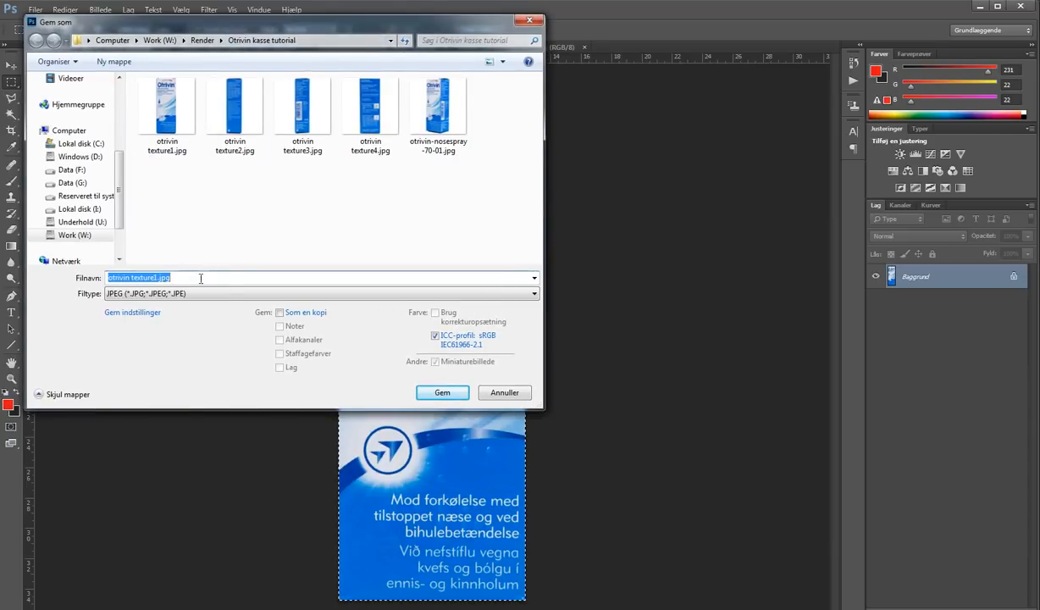
{"action": "left_click", "coordinate": [216, 277]}
{"action": "left_click", "coordinate": [305, 294]}
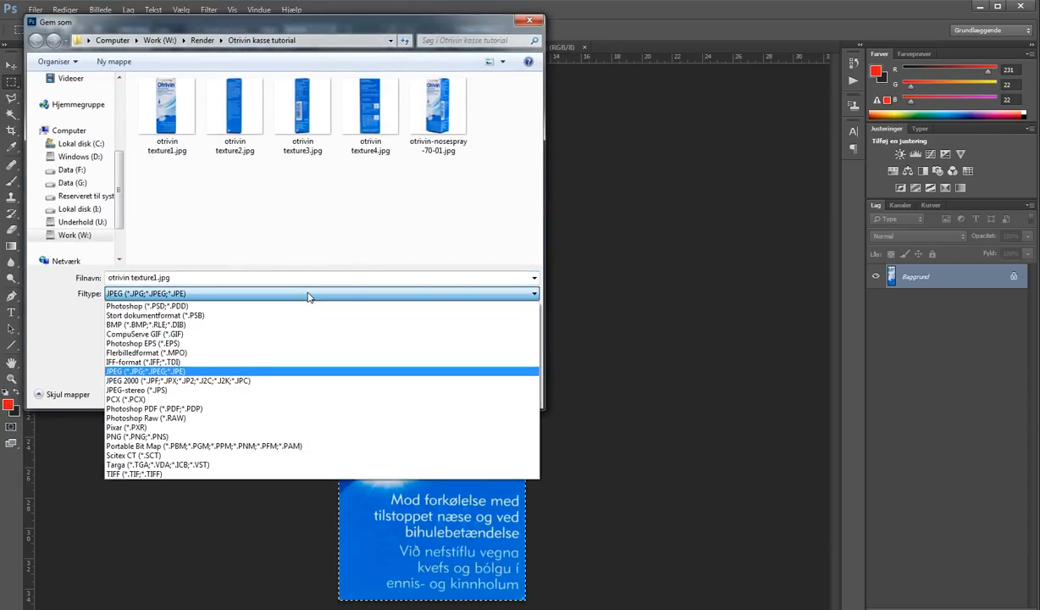
{"action": "left_click", "coordinate": [169, 436]}
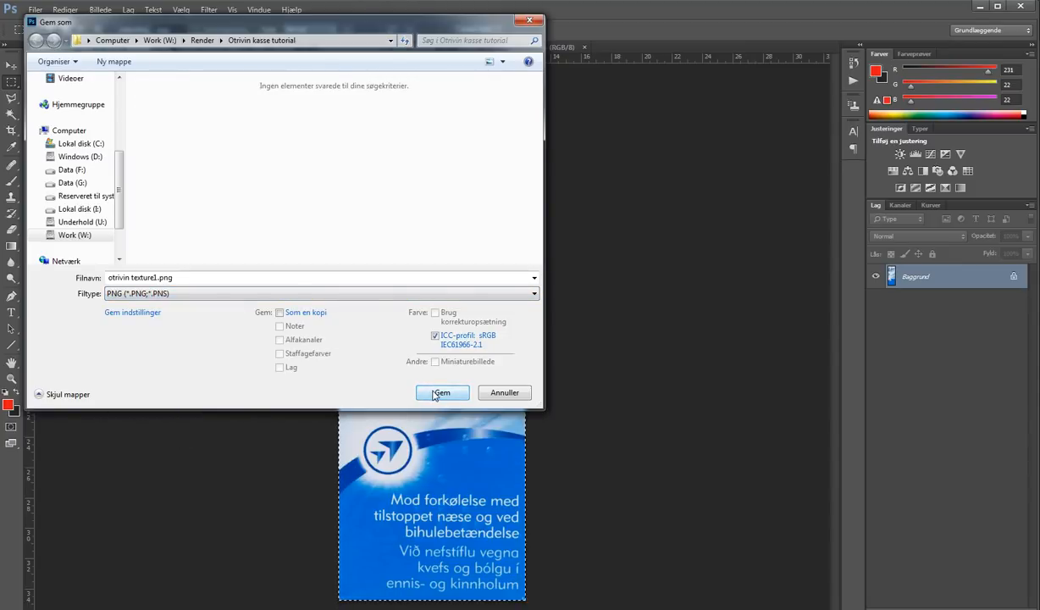
Step: Name the file otrivin front.png and save it with the default PNG compression and interlacing options
{"action": "left_click", "coordinate": [240, 278]}
{"action": "left_click", "coordinate": [197, 279]}
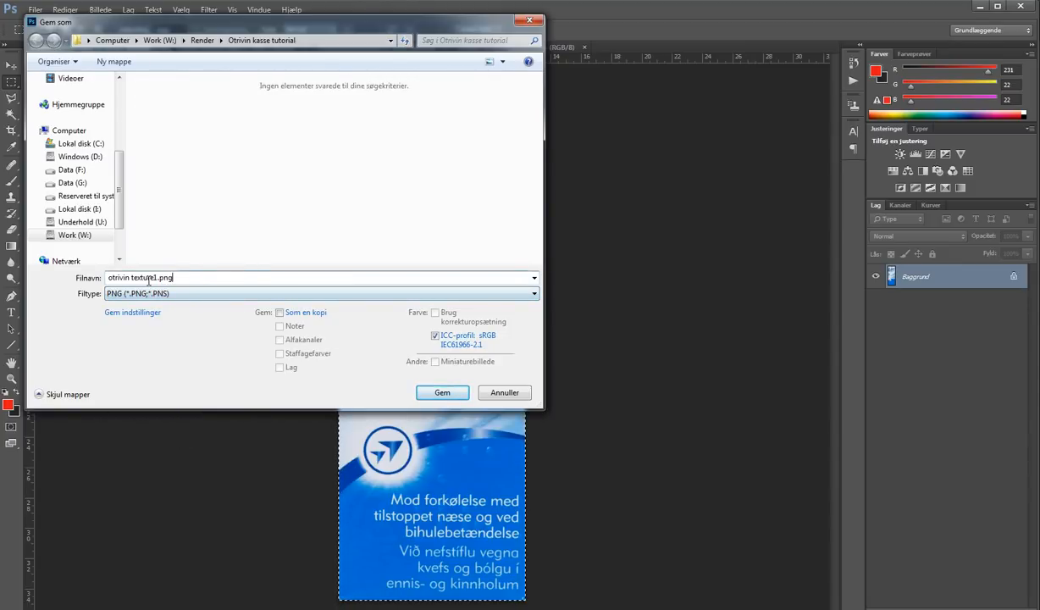
{"action": "left_click_drag", "start_coordinate": [157, 278], "coordinate": [133, 279]}
{"action": "type", "text": "foron"}
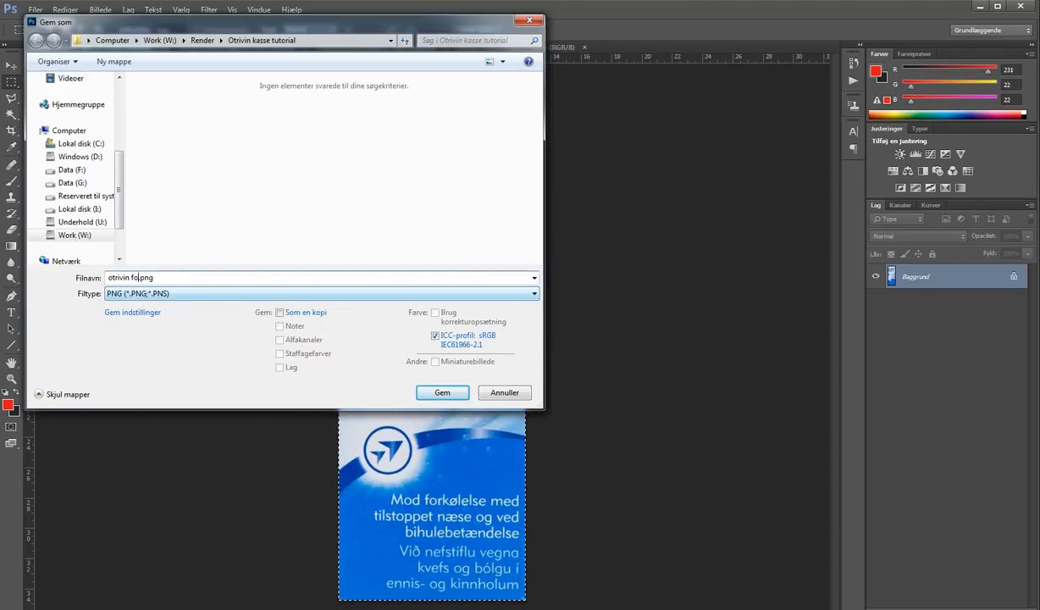
{"action": "key", "text": "BackSpace"}
{"action": "key", "text": "BackSpace"}
{"action": "key", "text": "BackSpace"}
{"action": "key", "text": "BackSpace"}
{"action": "type", "text": "ront"}
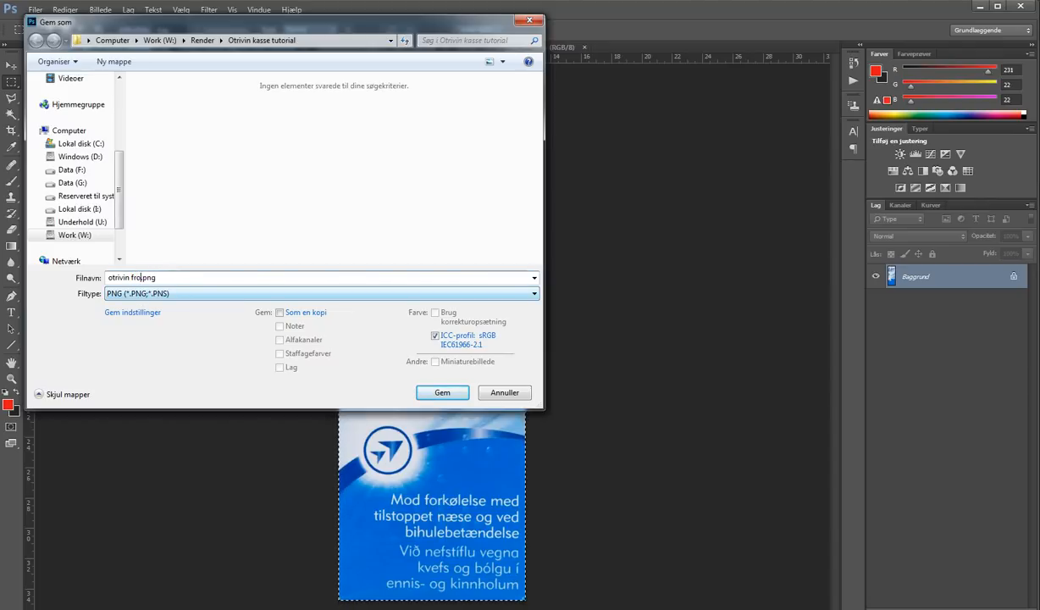
{"action": "key", "text": "Return"}
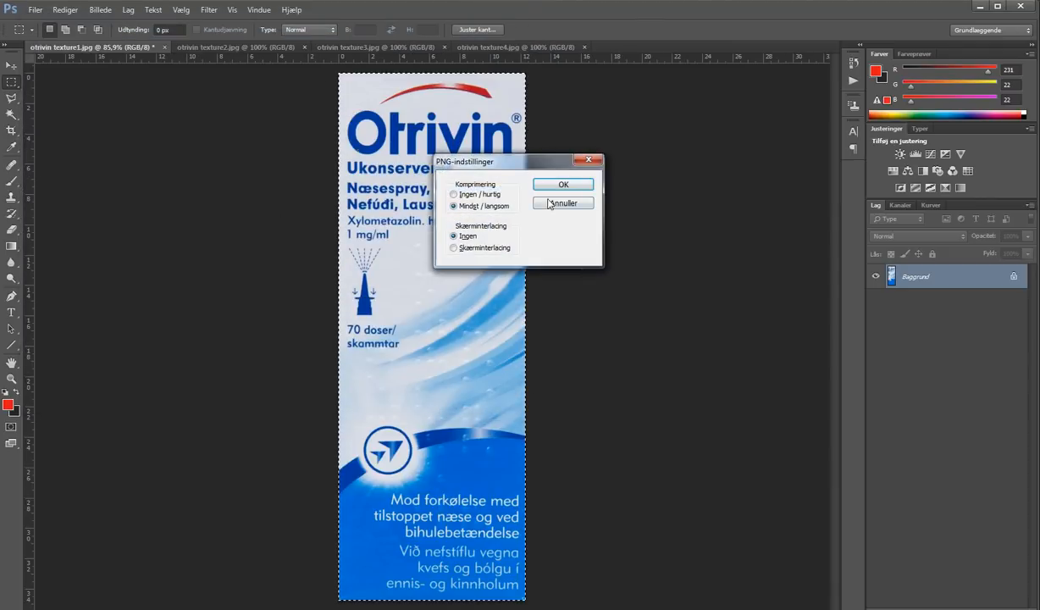
{"action": "left_click", "coordinate": [559, 184]}
Step: Select the blue side panel in otrivin texture2.jpg with a rectangular marquee and crop the image to it
{"action": "left_click", "coordinate": [223, 49]}
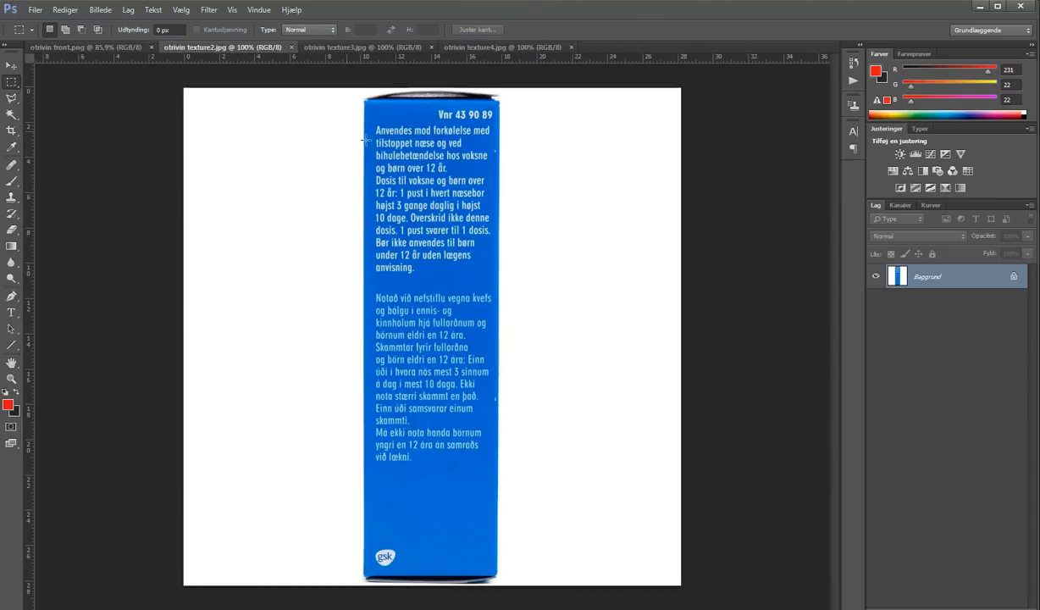
{"action": "left_click_drag", "start_coordinate": [364, 100], "coordinate": [498, 576]}
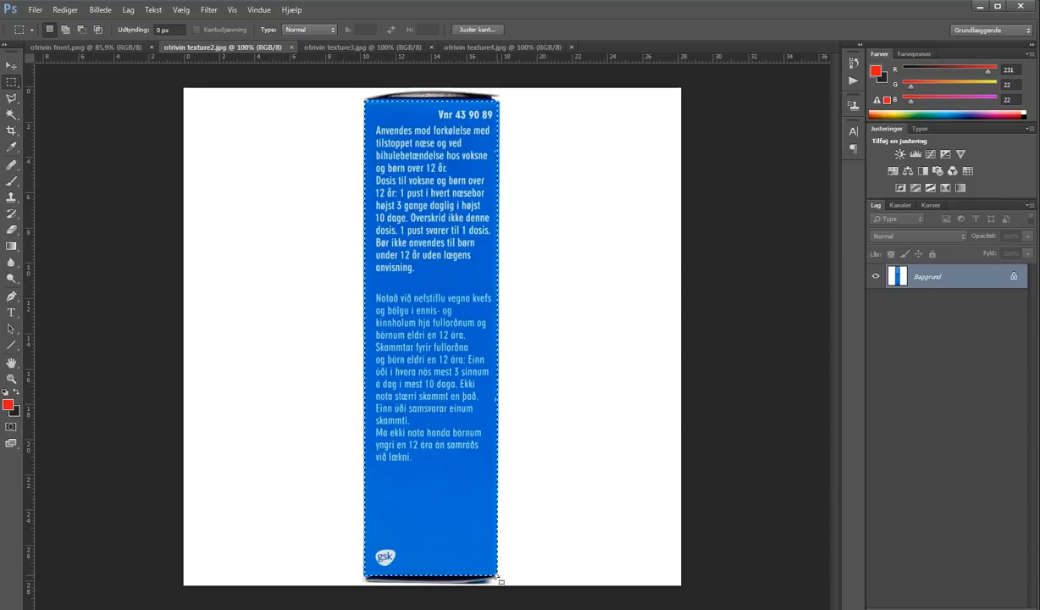
{"action": "left_click", "coordinate": [65, 10]}
{"action": "mouse_move", "coordinate": [100, 9]}
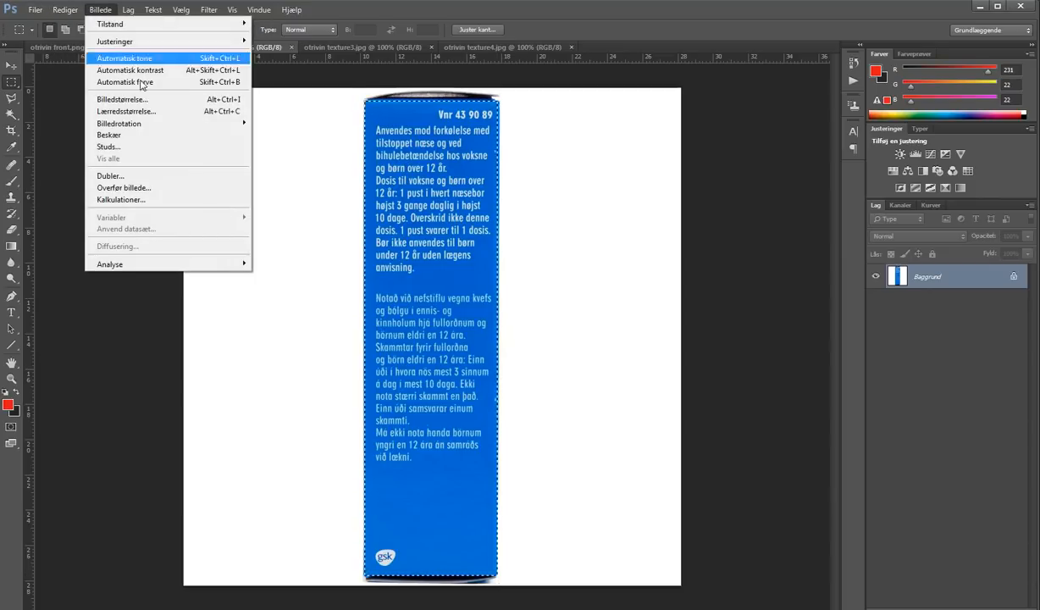
{"action": "left_click", "coordinate": [150, 135]}
{"action": "left_click", "coordinate": [35, 9]}
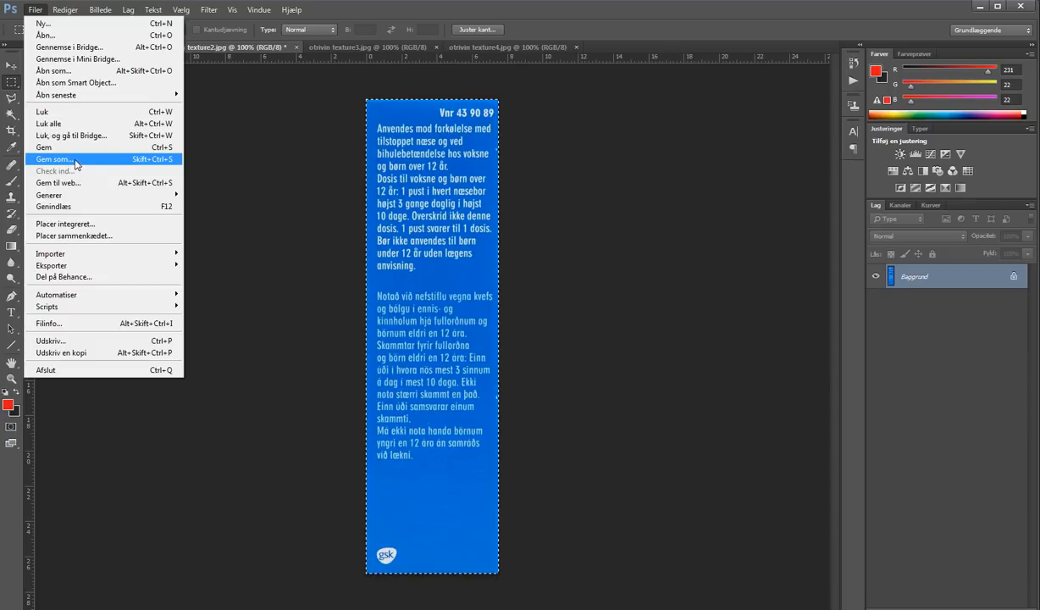
{"action": "left_click", "coordinate": [76, 159]}
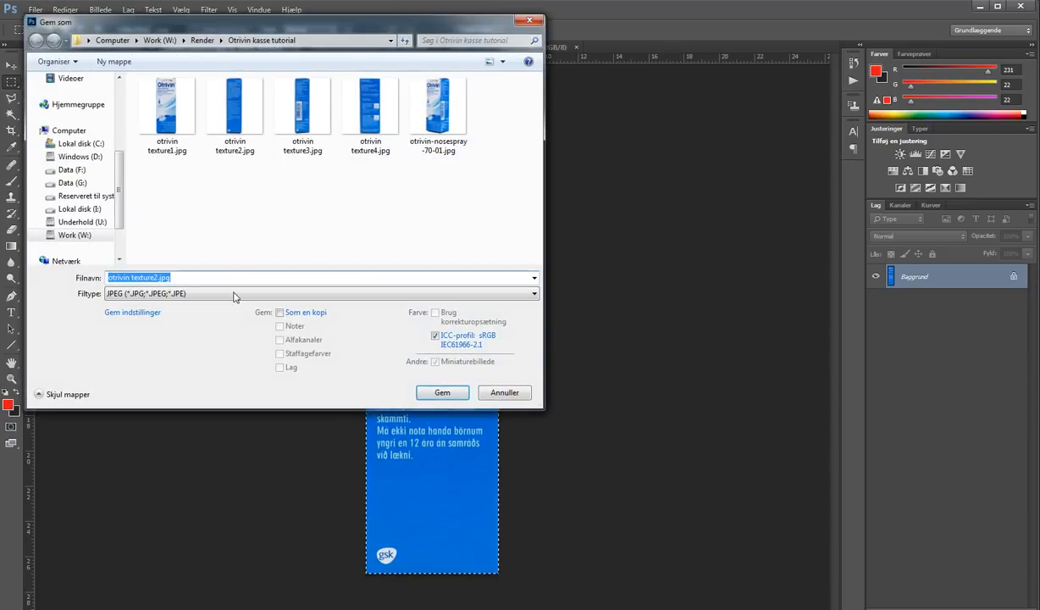
{"action": "left_click", "coordinate": [173, 277]}
{"action": "left_click_drag", "start_coordinate": [131, 278], "coordinate": [156, 277]}
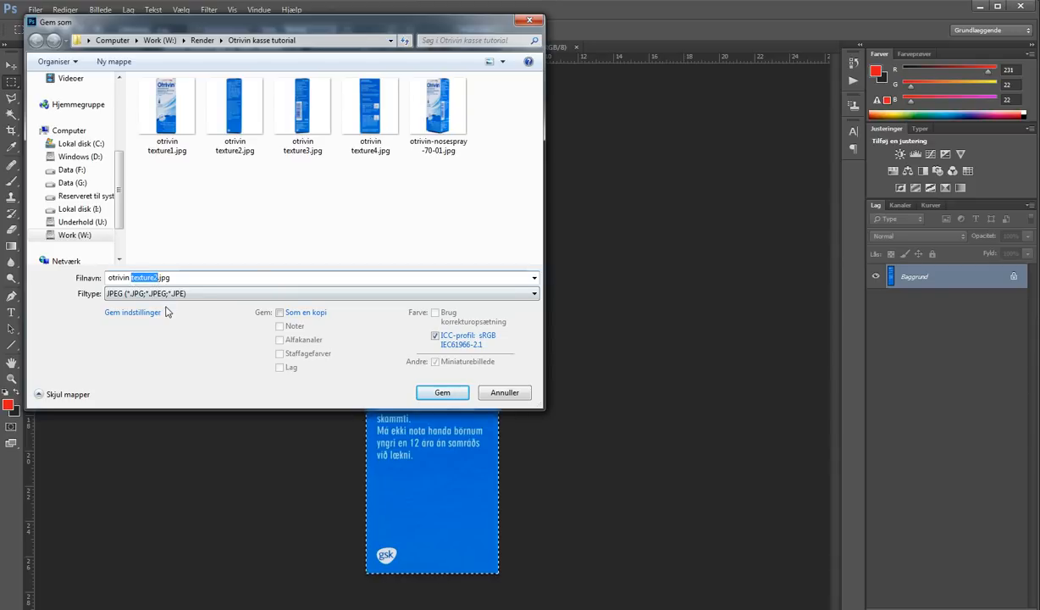
{"action": "type", "text": "Side1"}
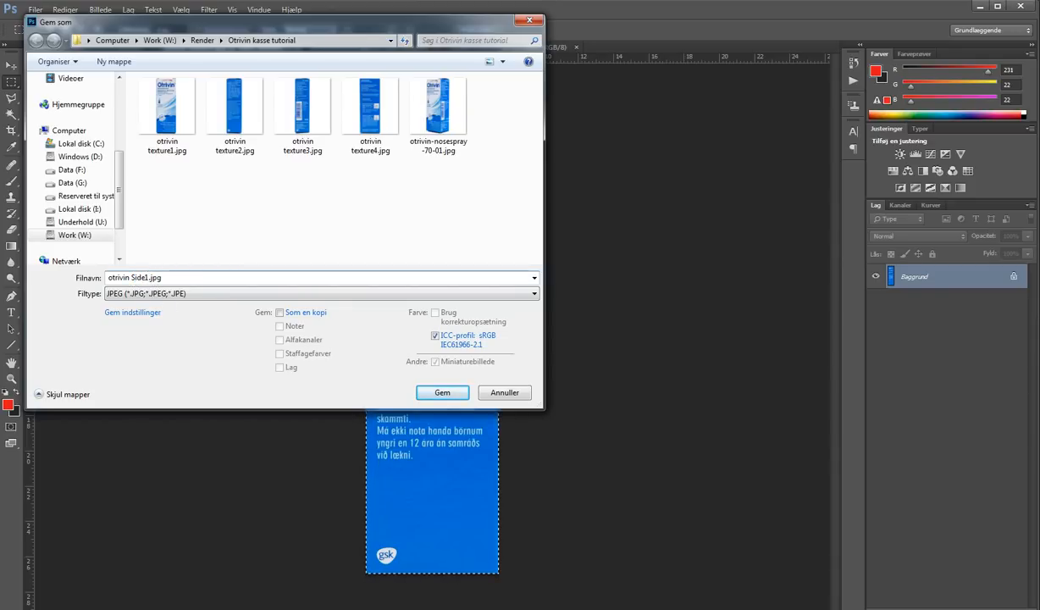
{"action": "key", "text": "Return"}
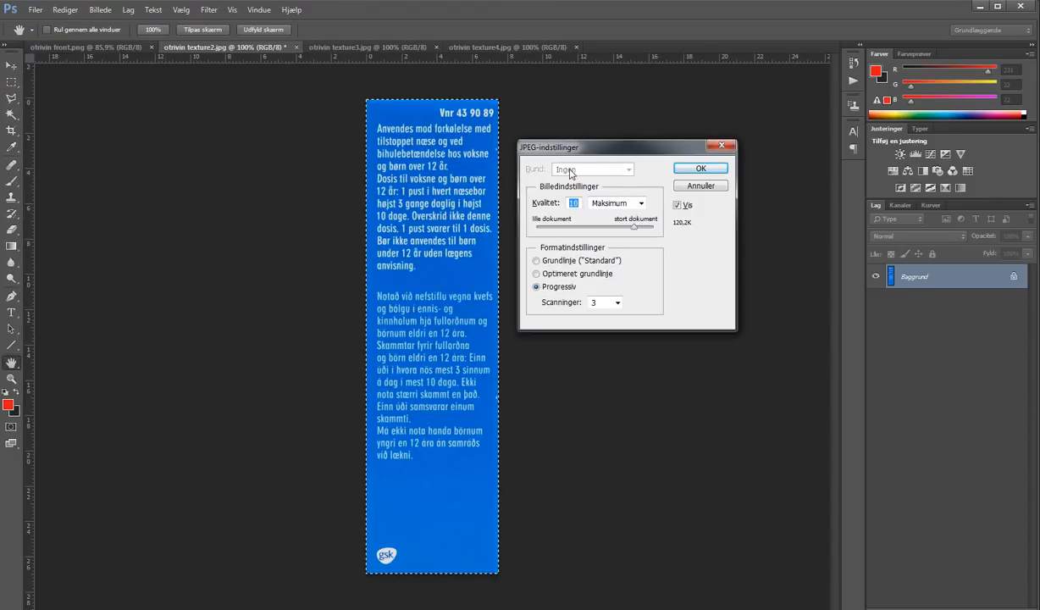
{"action": "left_click", "coordinate": [699, 185]}
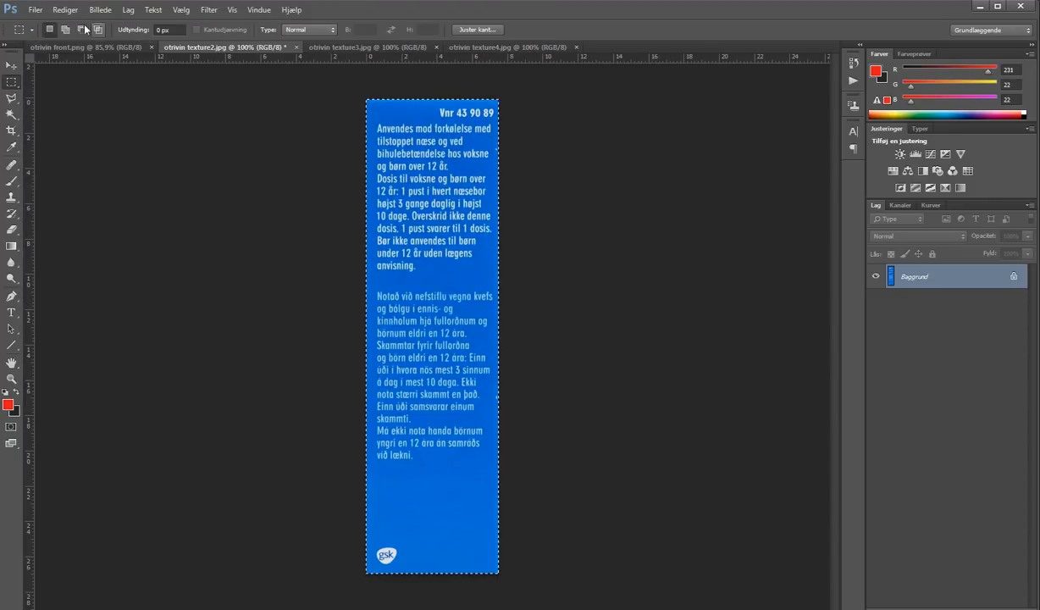
Step: Save the cropped side image as a PNG named otrivin side1.png with the default PNG options
{"action": "left_click", "coordinate": [34, 9]}
{"action": "left_click", "coordinate": [67, 159]}
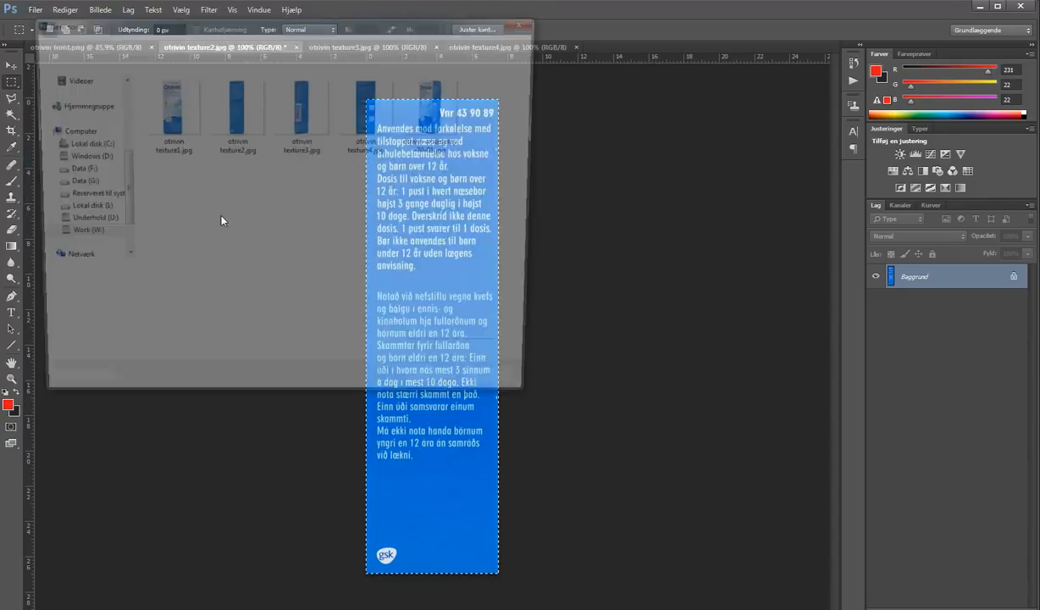
{"action": "left_click", "coordinate": [193, 294]}
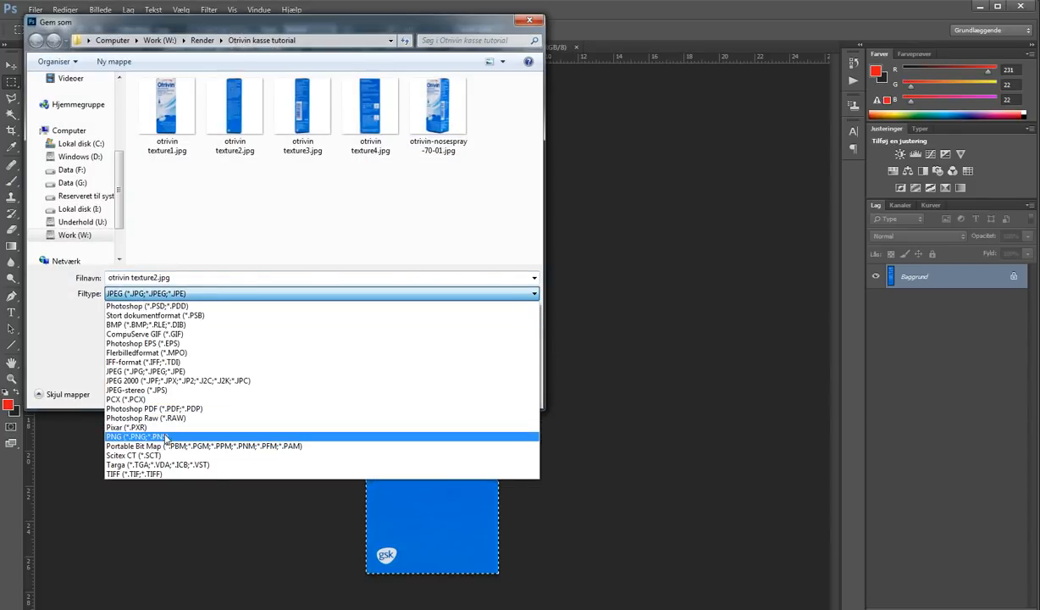
{"action": "left_click", "coordinate": [137, 437]}
{"action": "left_click", "coordinate": [143, 280]}
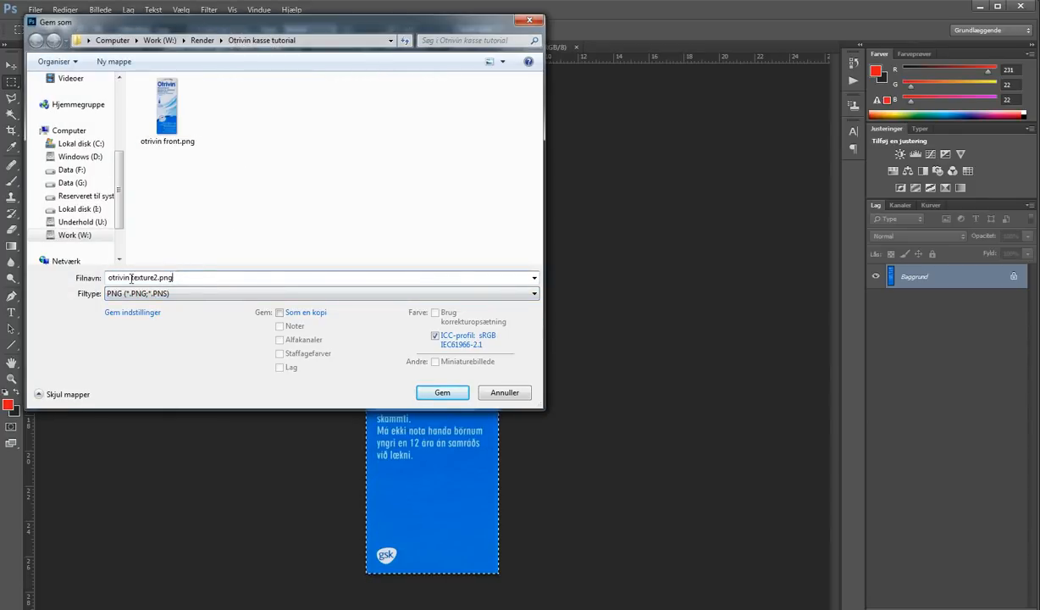
{"action": "left_click_drag", "start_coordinate": [131, 279], "coordinate": [159, 289]}
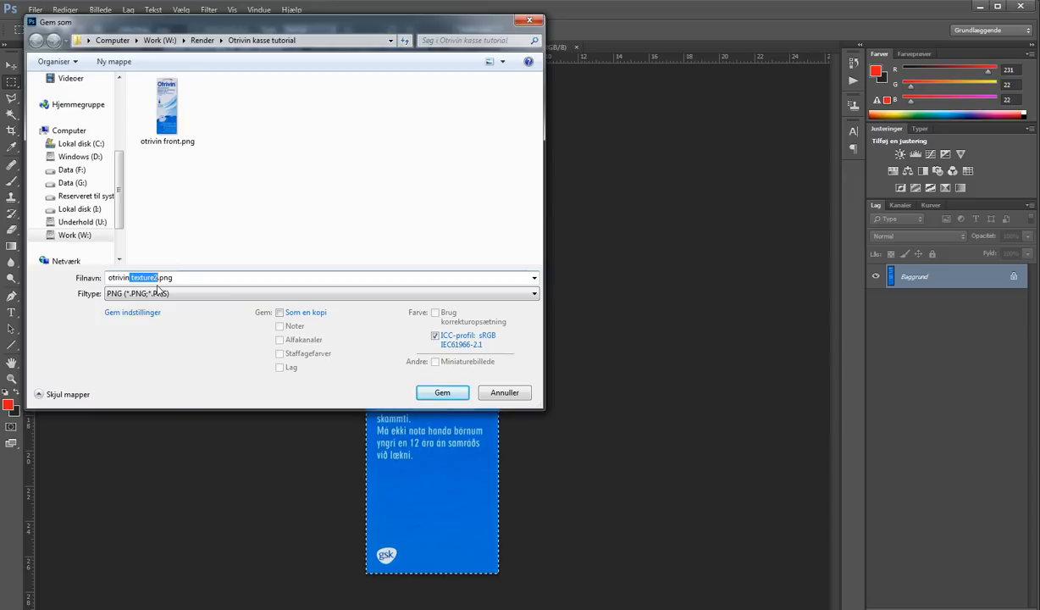
{"action": "type", "text": "pakning"}
{"action": "key", "text": "Return"}
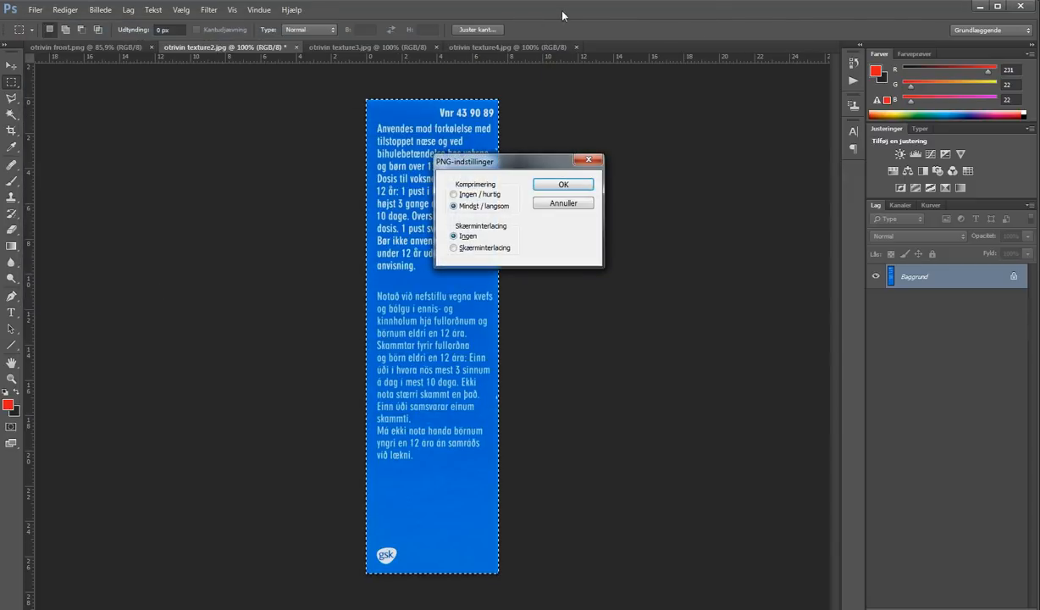
{"action": "left_click", "coordinate": [547, 184]}
Step: Select the barcode side panel in otrivin texture3.jpg with a rectangular marquee and crop the image to it
{"action": "left_click", "coordinate": [378, 48]}
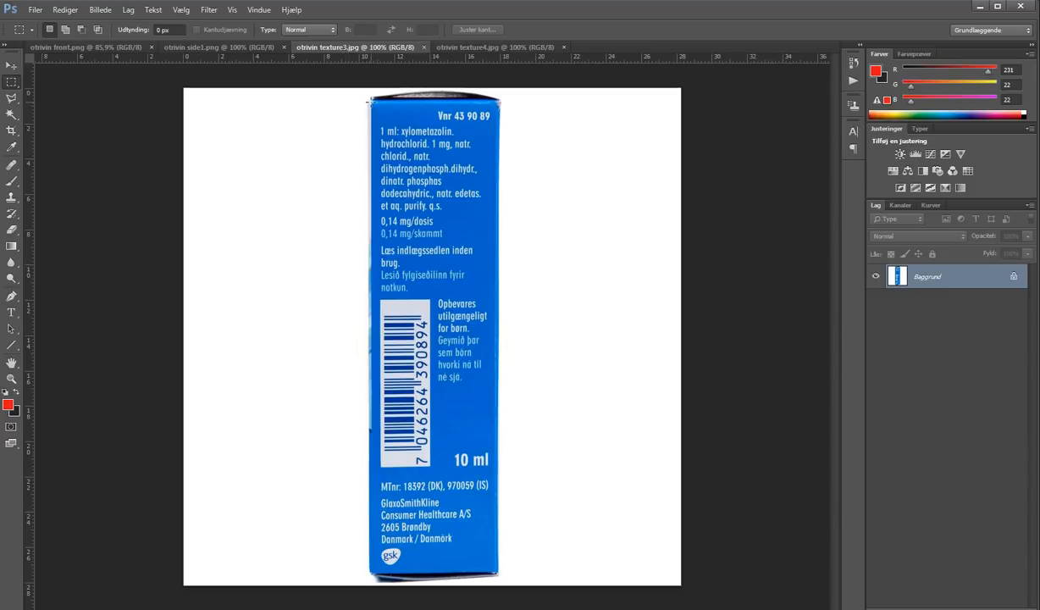
{"action": "left_click_drag", "start_coordinate": [370, 101], "coordinate": [497, 572]}
{"action": "left_click", "coordinate": [100, 9]}
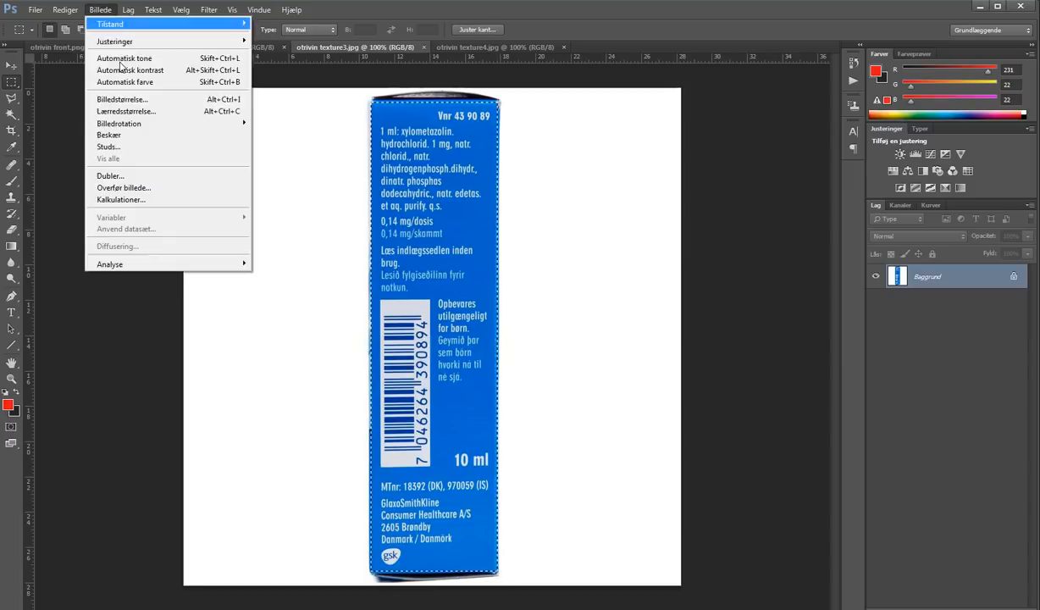
{"action": "left_click", "coordinate": [148, 136]}
Step: Save the cropped barcode side image as a PNG named otrivin side2.png with the default PNG options
{"action": "left_click", "coordinate": [35, 10]}
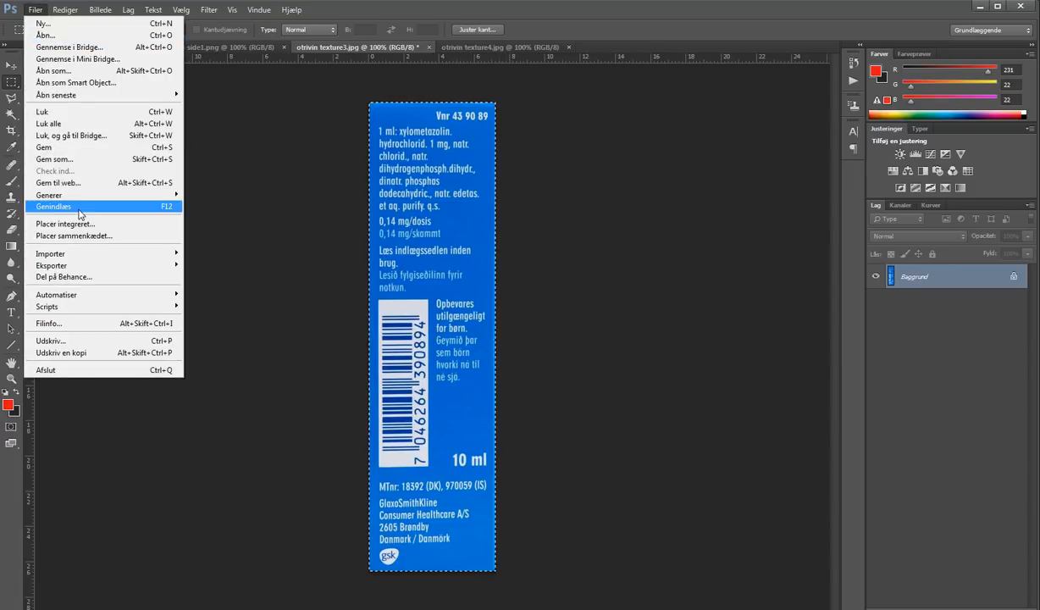
{"action": "left_click", "coordinate": [82, 159]}
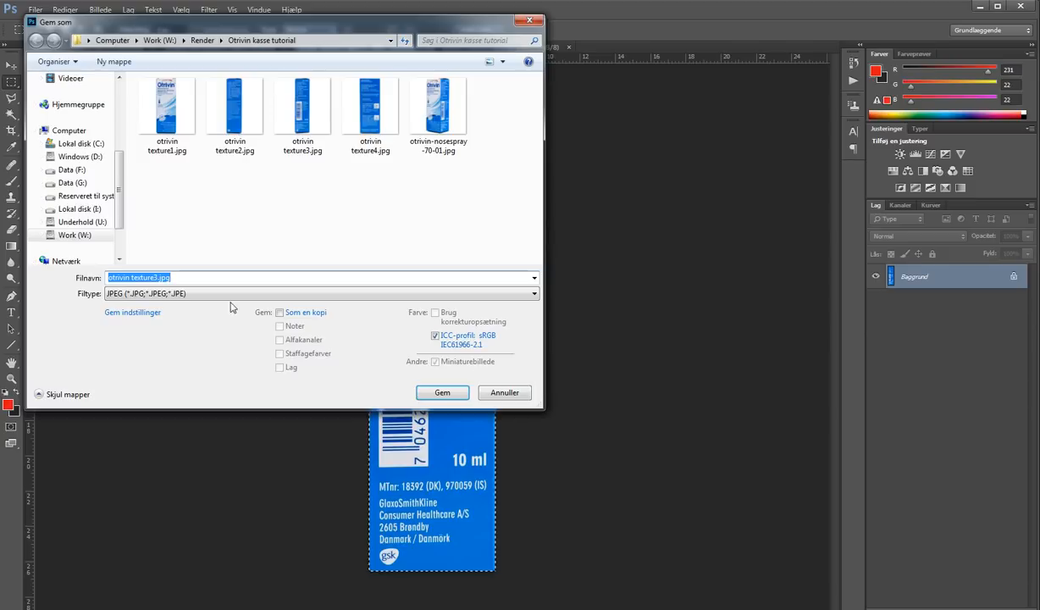
{"action": "left_click", "coordinate": [208, 293]}
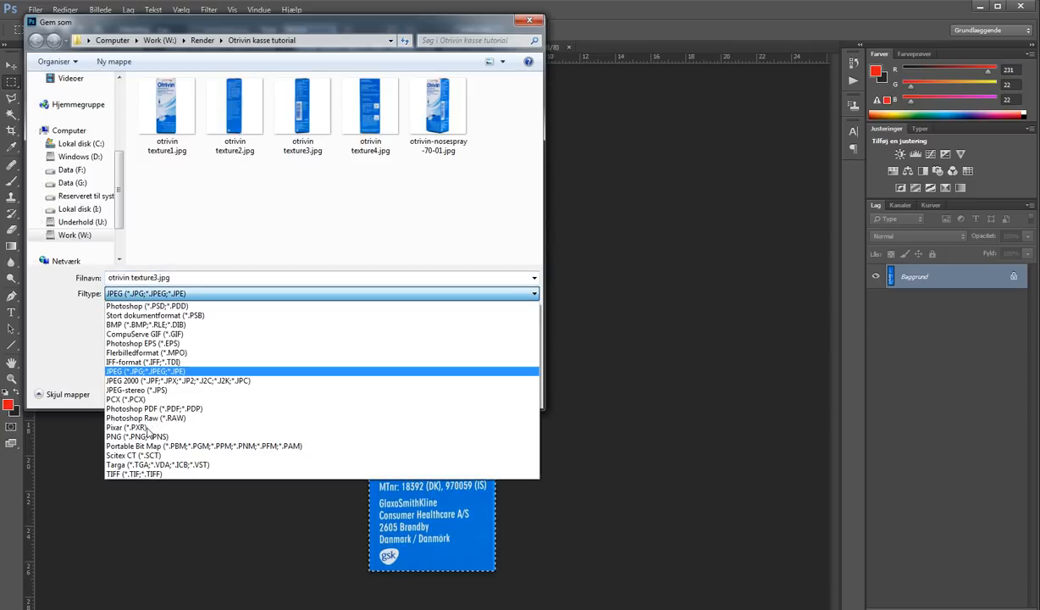
{"action": "left_click", "coordinate": [135, 436]}
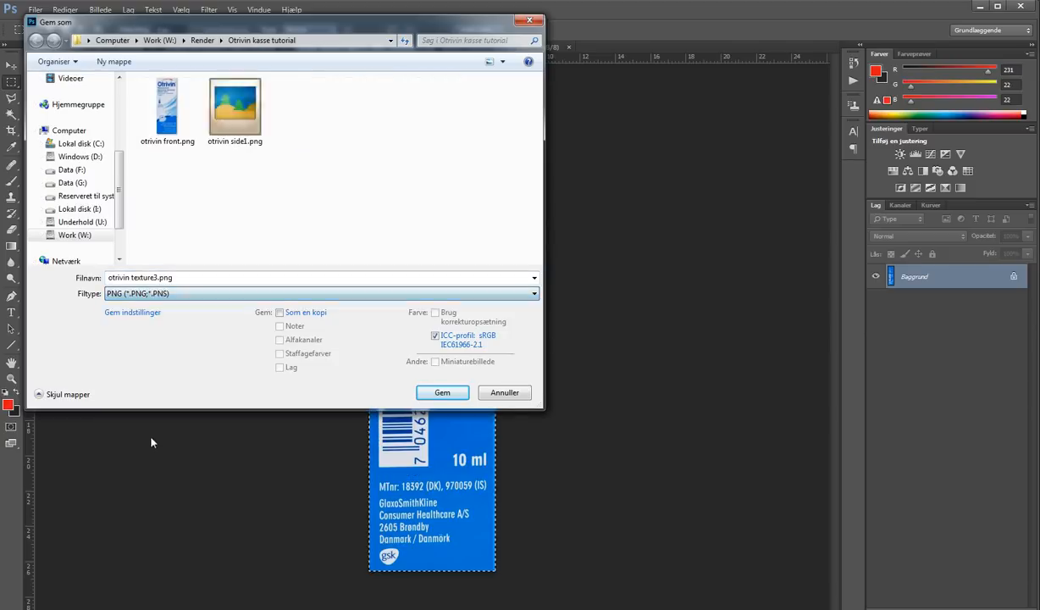
{"action": "left_click", "coordinate": [174, 278]}
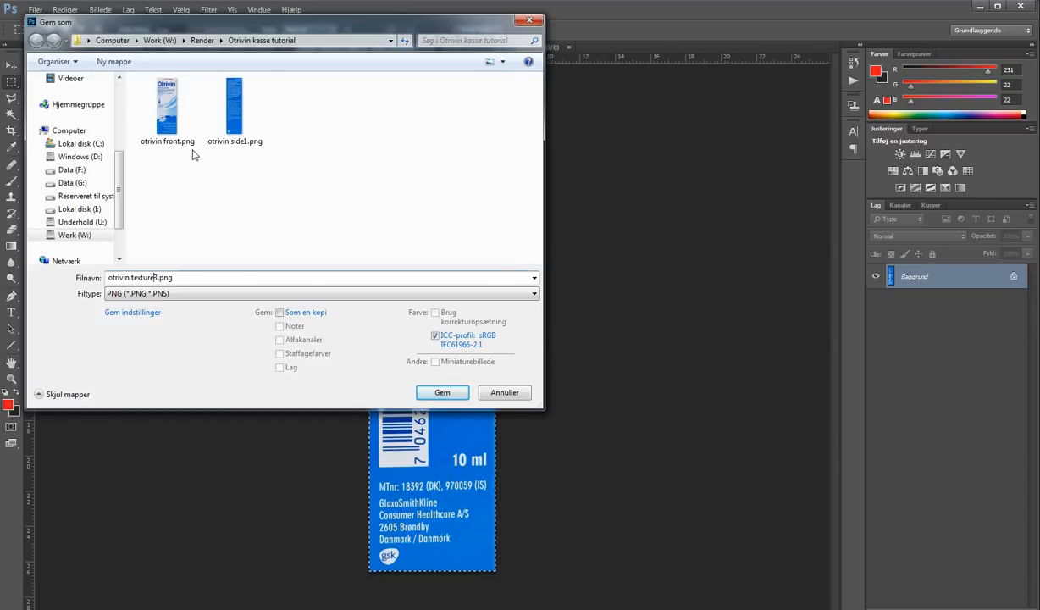
{"action": "left_click", "coordinate": [233, 106]}
{"action": "left_click", "coordinate": [179, 277]}
{"action": "left_click", "coordinate": [164, 278]}
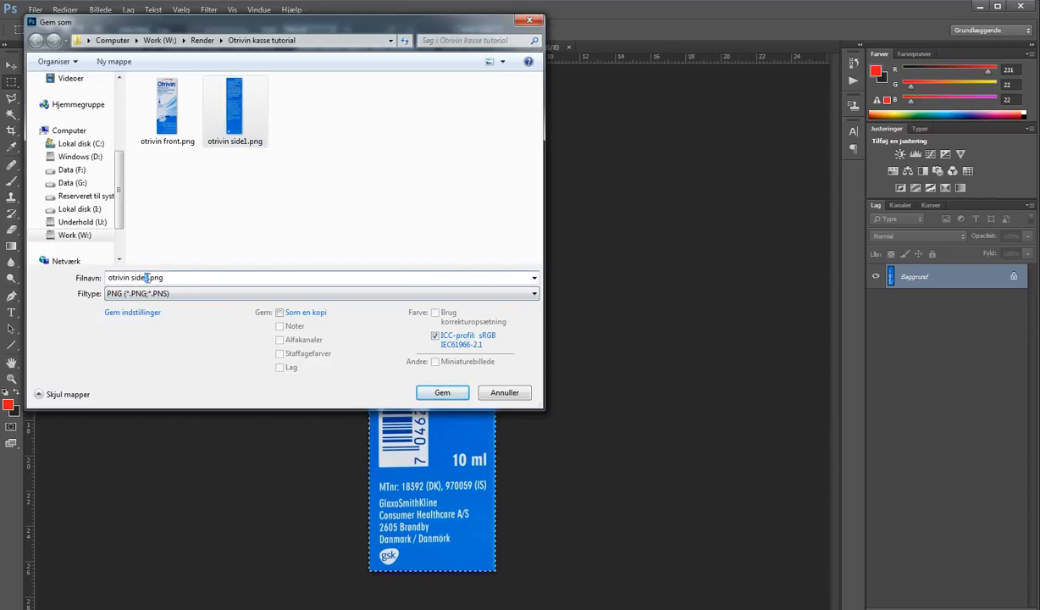
{"action": "type", "text": "2"}
{"action": "left_click", "coordinate": [442, 392]}
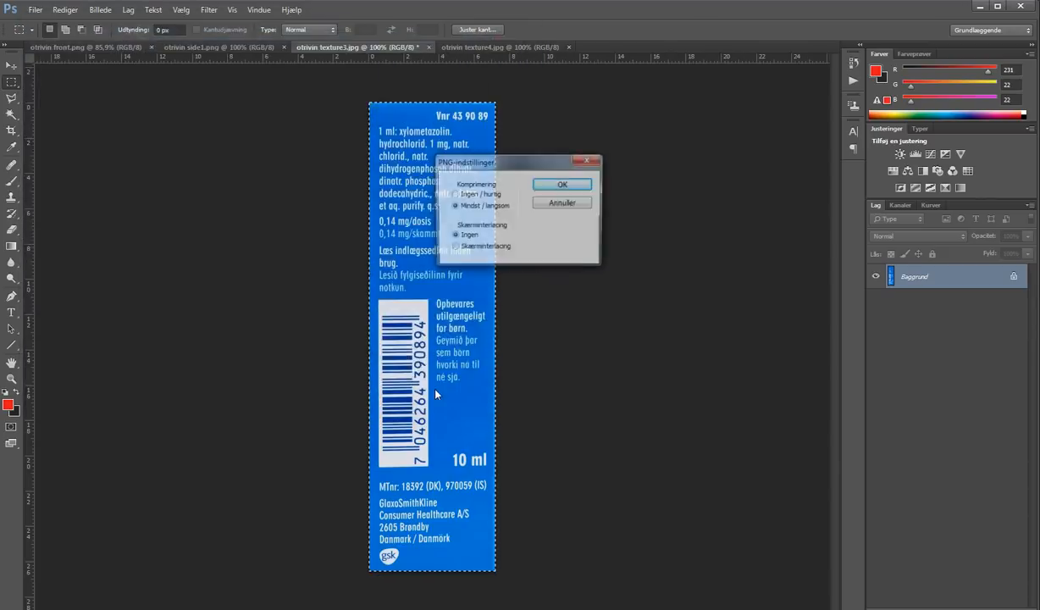
{"action": "left_click", "coordinate": [574, 187]}
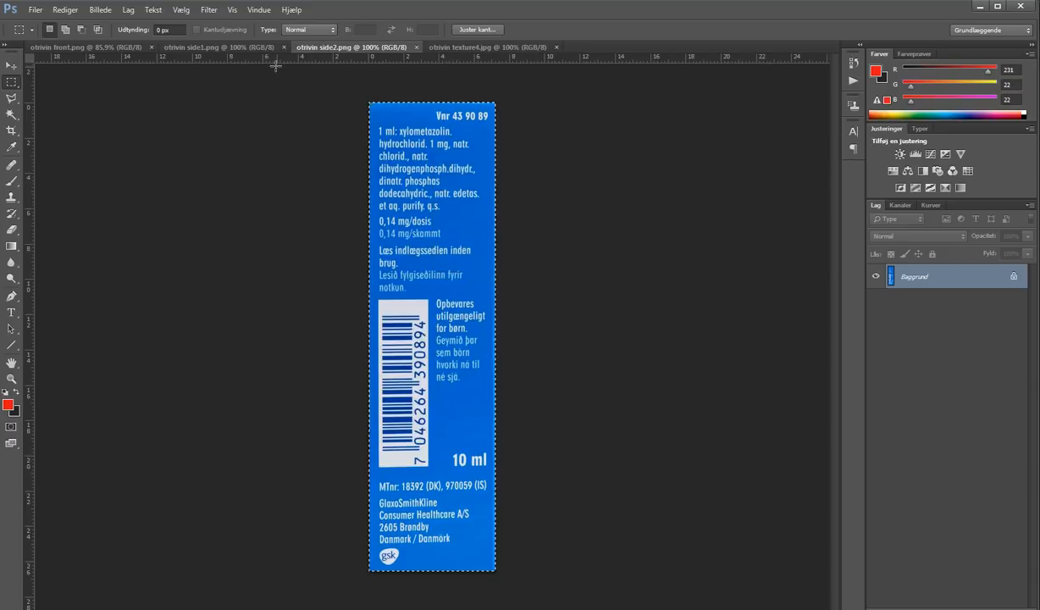
Step: Select the instruction panel in otrivin texture4.jpg with a rectangular marquee, trim the selection's left edge, and crop the image to it
{"action": "left_click", "coordinate": [474, 46]}
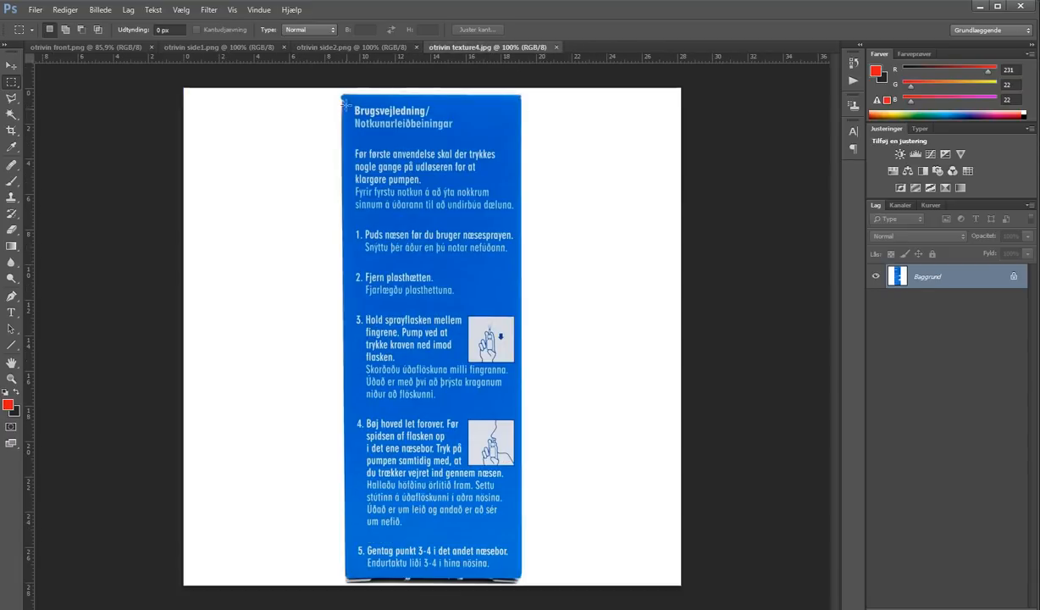
{"action": "left_click_drag", "start_coordinate": [353, 109], "coordinate": [522, 580]}
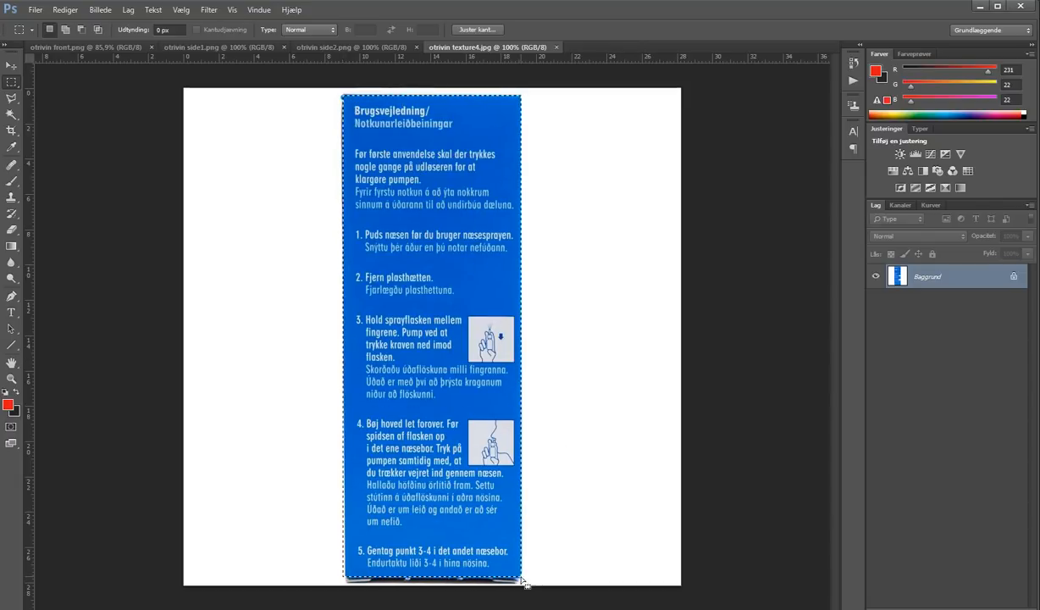
{"action": "left_click_drag", "start_coordinate": [336, 90], "coordinate": [348, 581]}
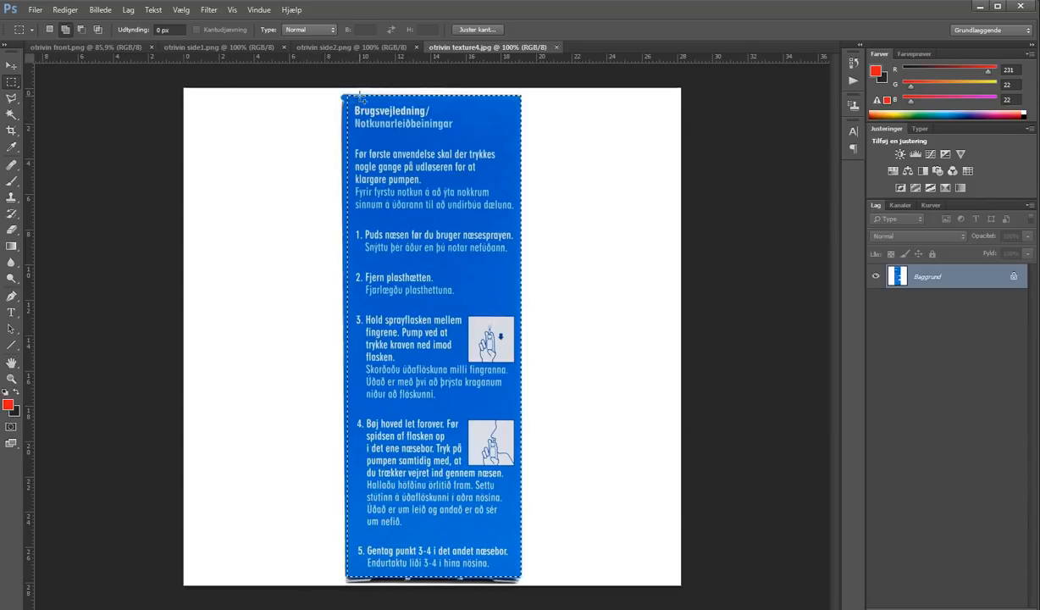
{"action": "left_click", "coordinate": [100, 10]}
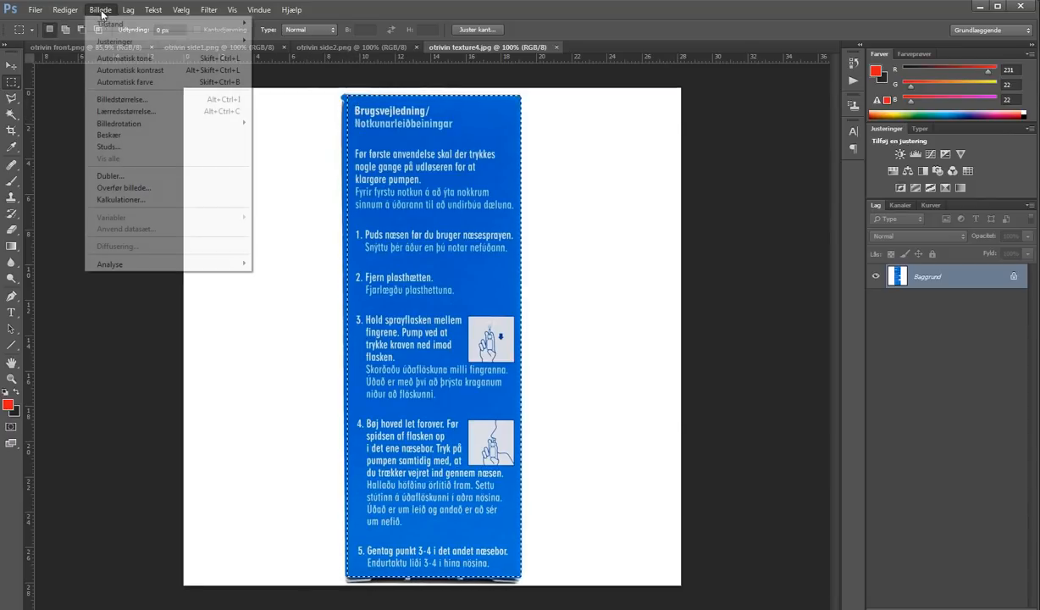
{"action": "left_click", "coordinate": [135, 134]}
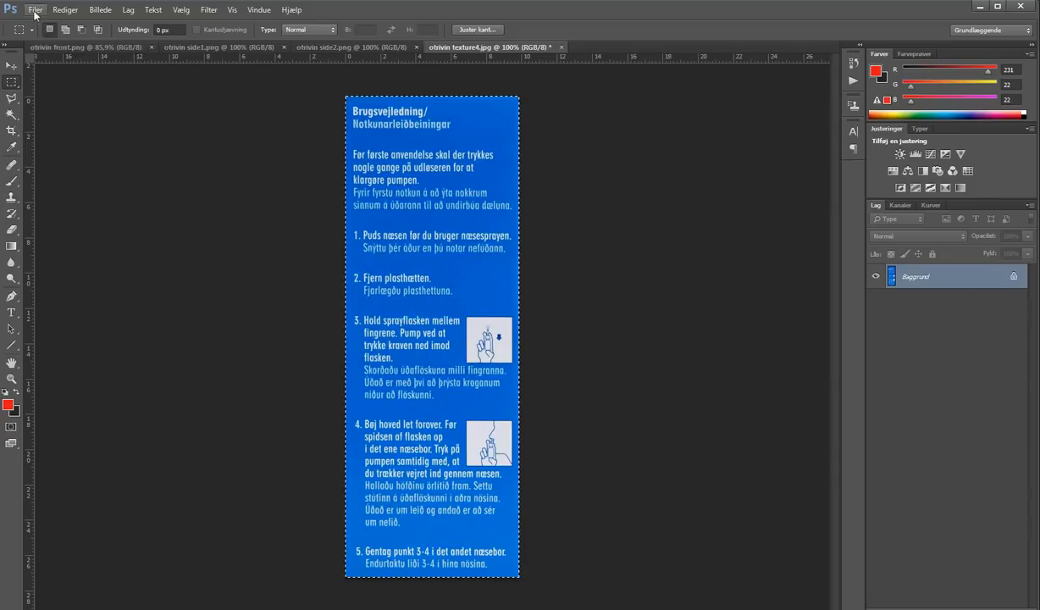
Step: Save the cropped instruction panel as a PNG named otrivin back.png with the default PNG options
{"action": "left_click", "coordinate": [35, 10]}
{"action": "left_click", "coordinate": [83, 159]}
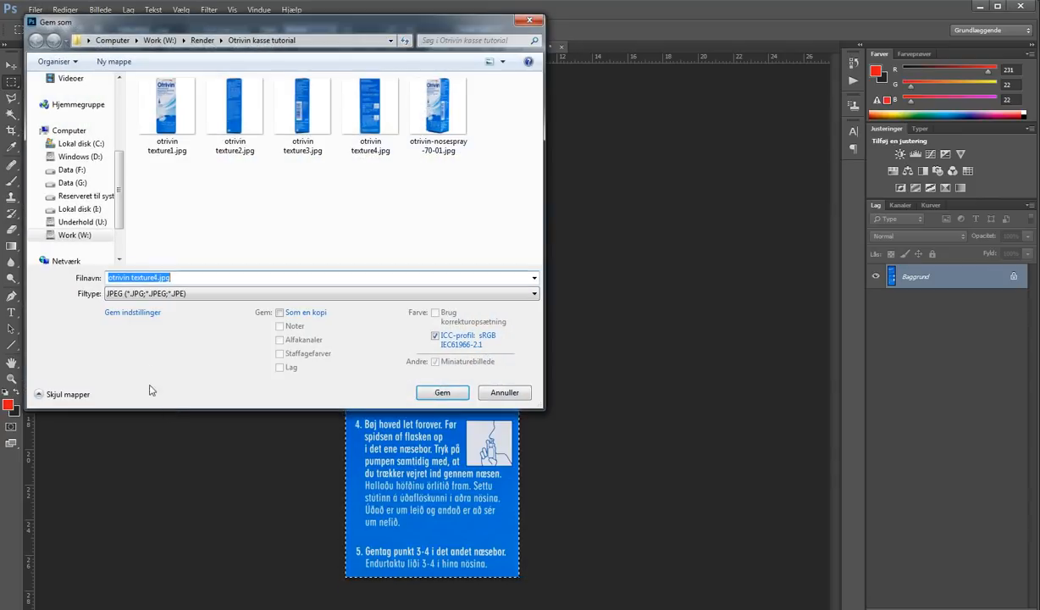
{"action": "left_click", "coordinate": [157, 293]}
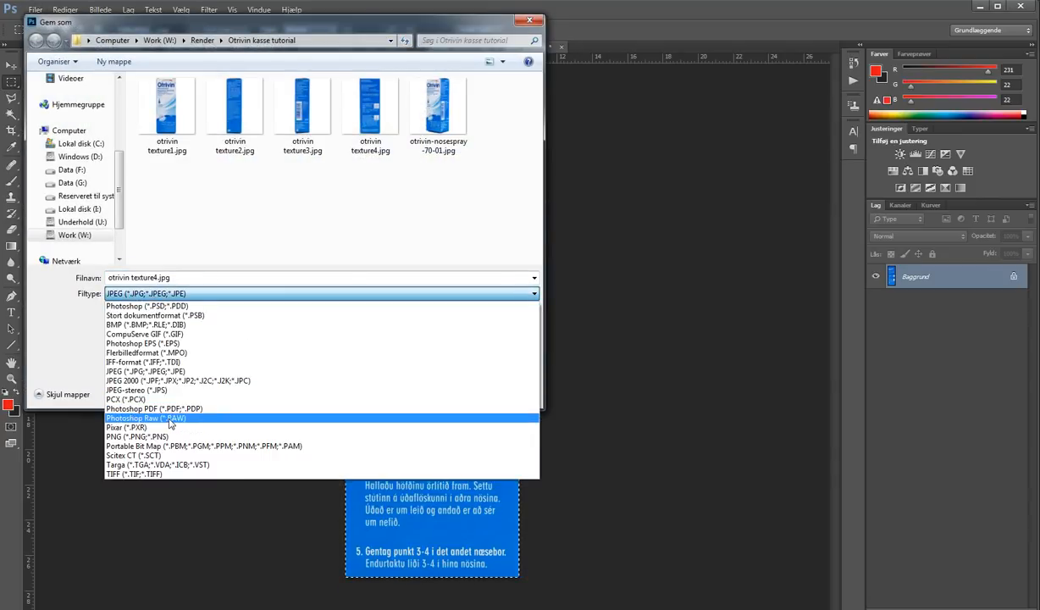
{"action": "left_click", "coordinate": [166, 436]}
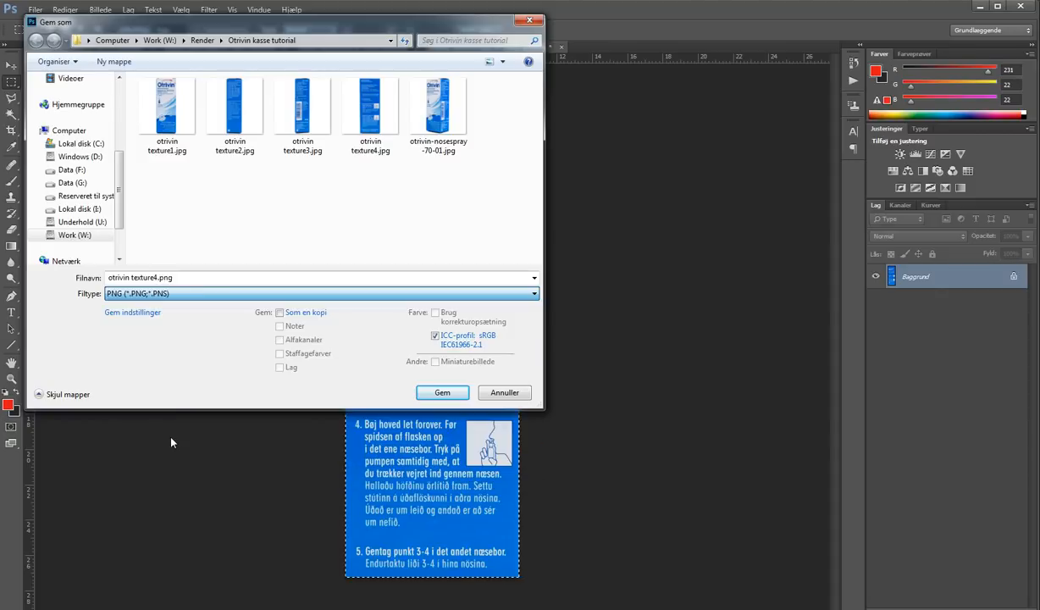
{"action": "left_click", "coordinate": [237, 119]}
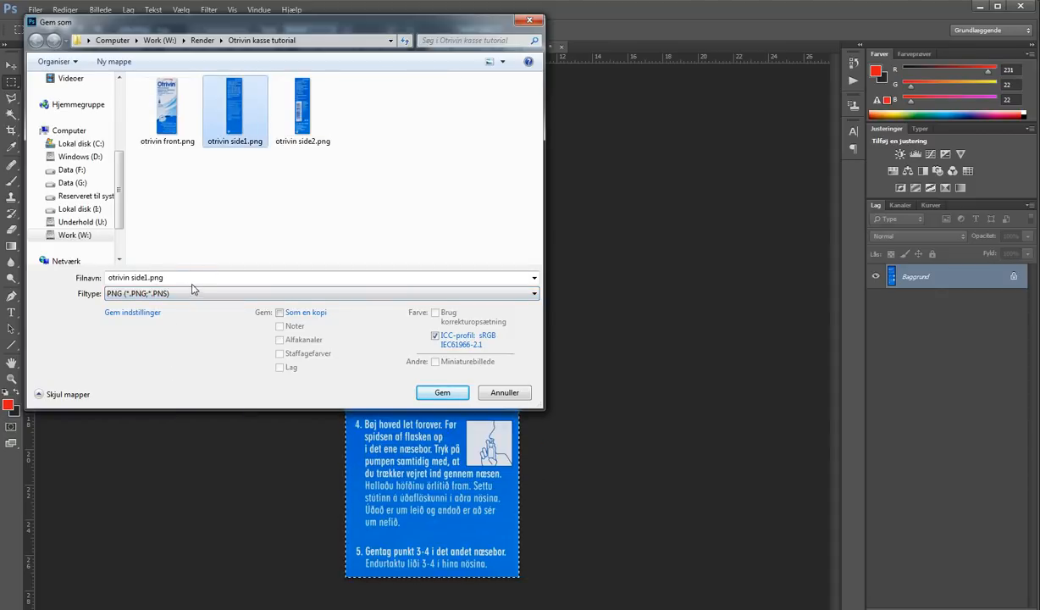
{"action": "left_click", "coordinate": [203, 277]}
{"action": "left_click_drag", "start_coordinate": [130, 277], "coordinate": [148, 277]}
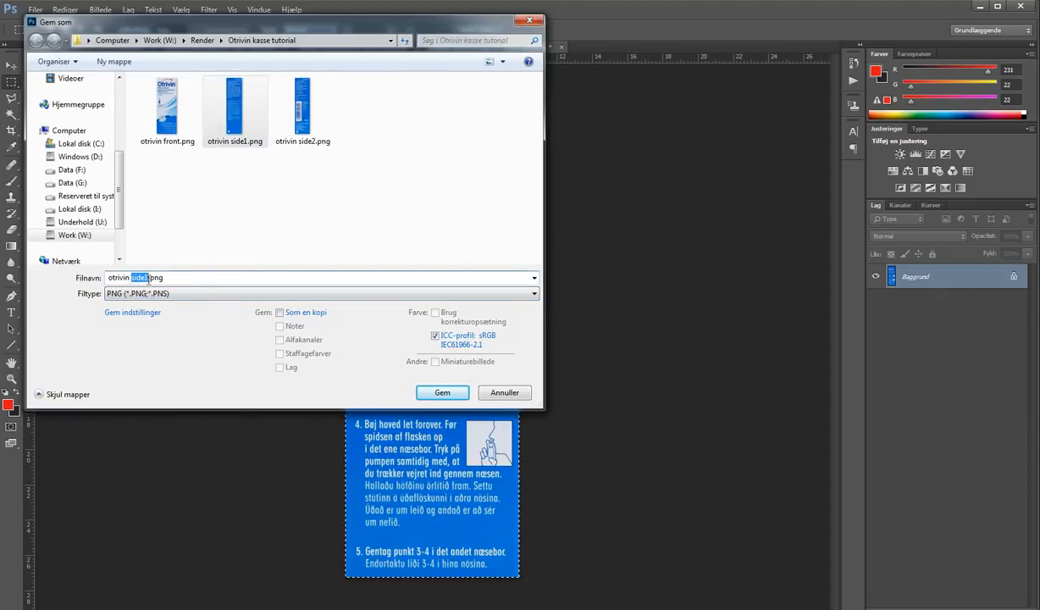
{"action": "type", "text": "back"}
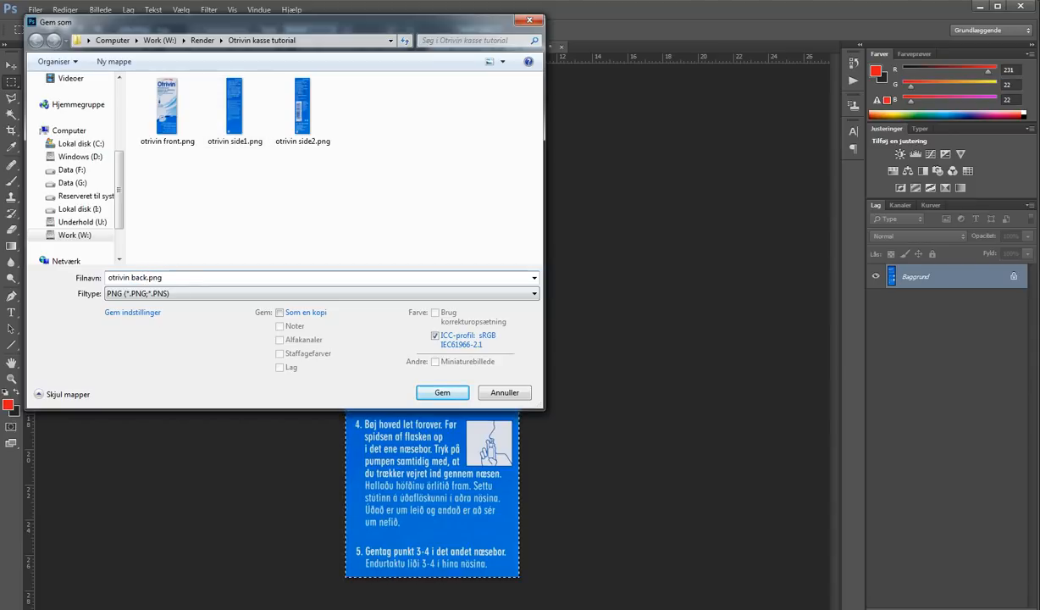
{"action": "key", "text": "Return"}
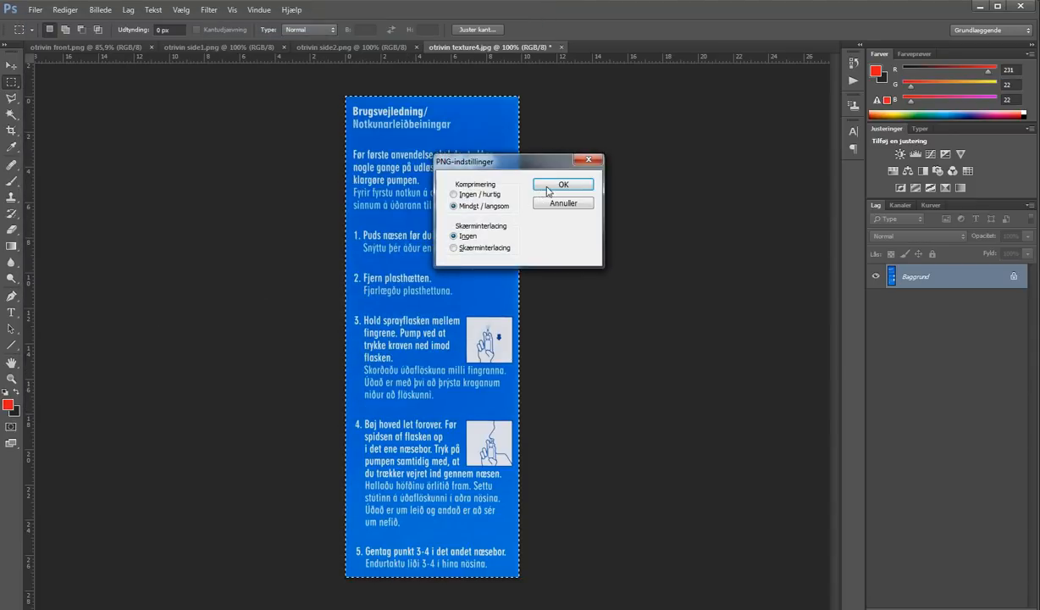
{"action": "left_click", "coordinate": [555, 183]}
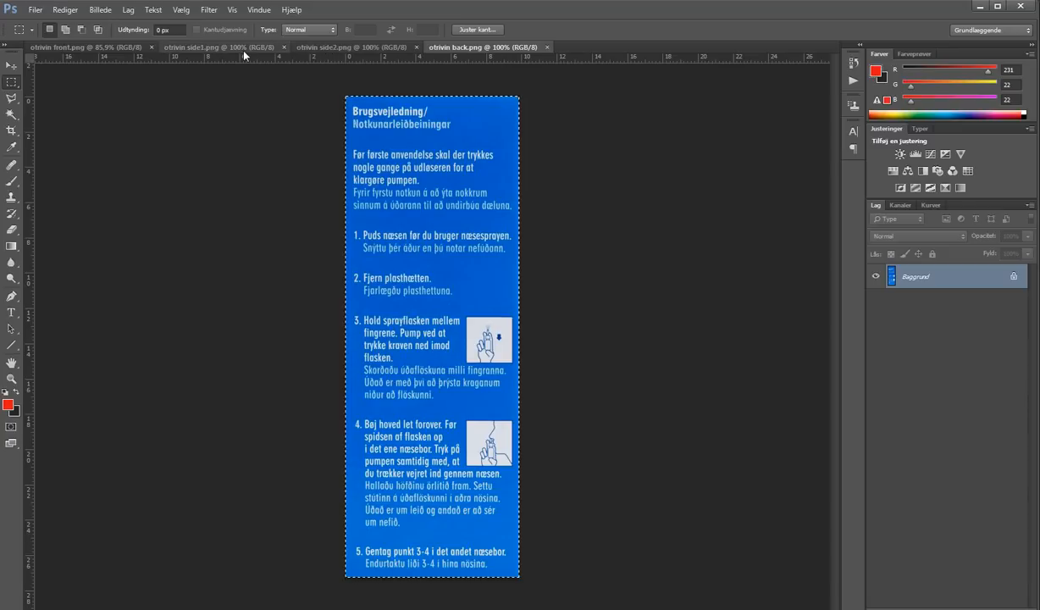
Step: Look through the cropped otrivin side1.png, otrivin side2.png and otrivin back.png images
{"action": "left_click", "coordinate": [245, 49]}
{"action": "left_click", "coordinate": [346, 47]}
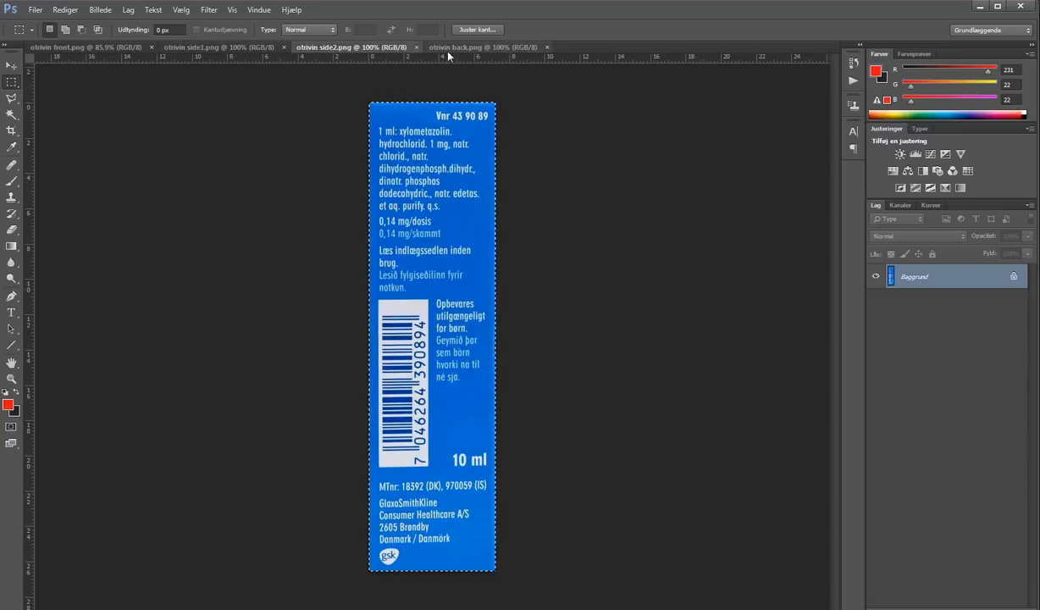
{"action": "left_click", "coordinate": [457, 48]}
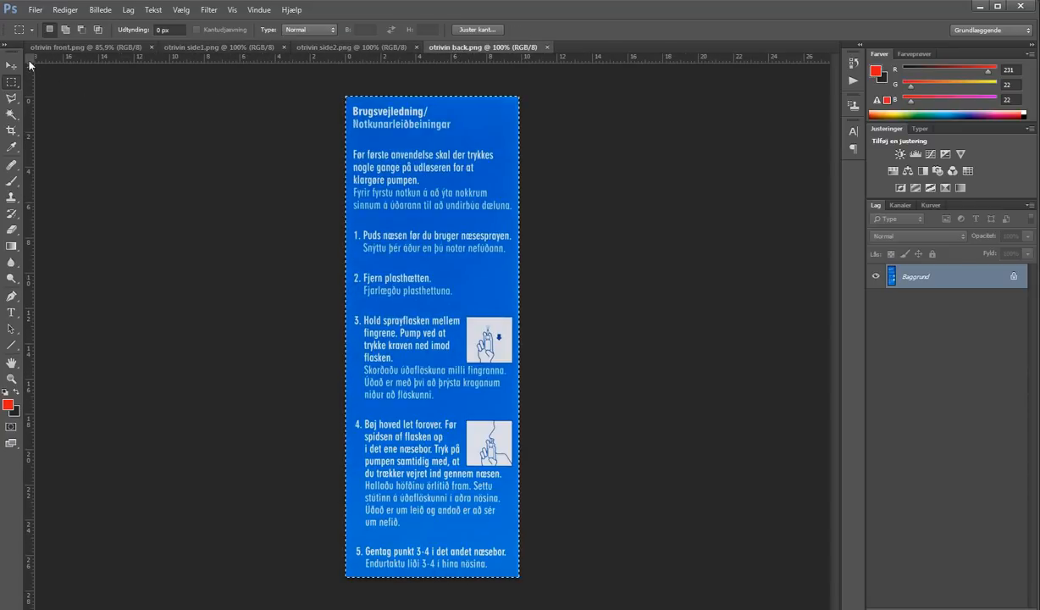
Step: Align the ruler origin with the upper-left corner of the otrivin back.png image and clear the selection
{"action": "left_click_drag", "start_coordinate": [34, 63], "coordinate": [346, 96]}
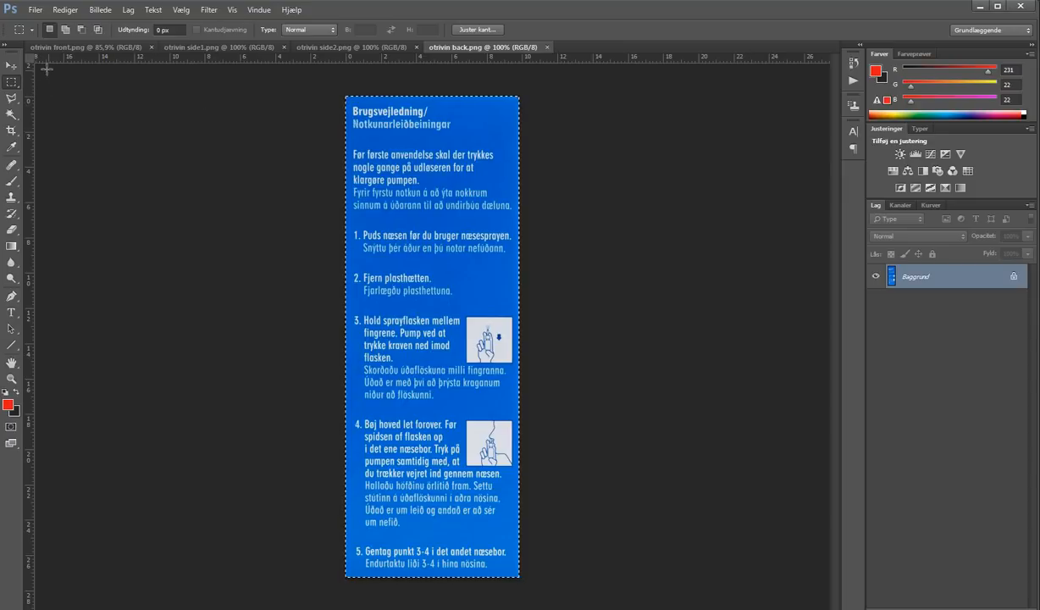
{"action": "left_click_drag", "start_coordinate": [31, 57], "coordinate": [347, 97]}
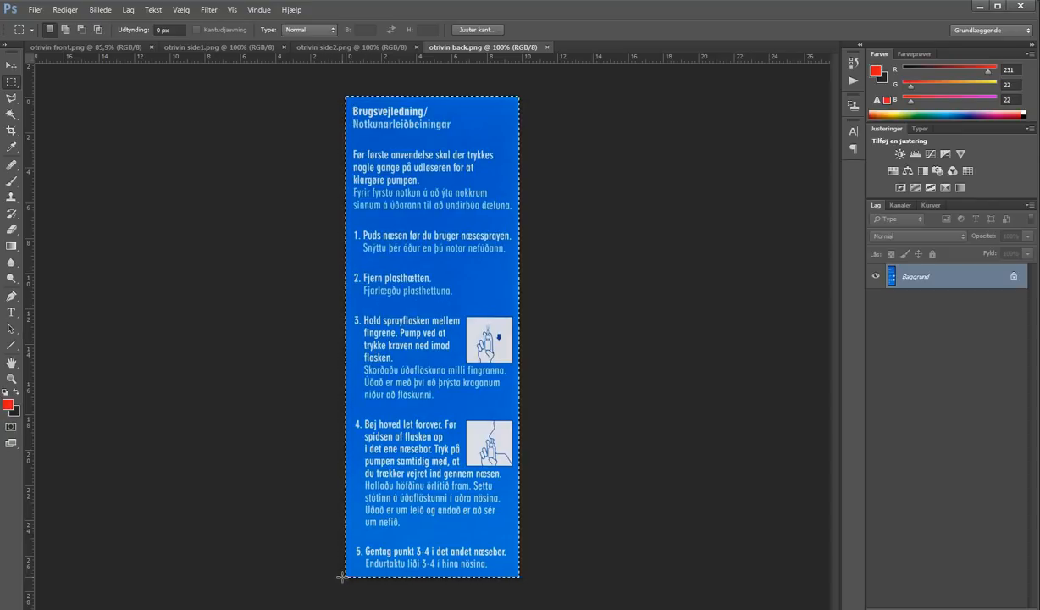
{"action": "key", "text": "ctrl+d"}
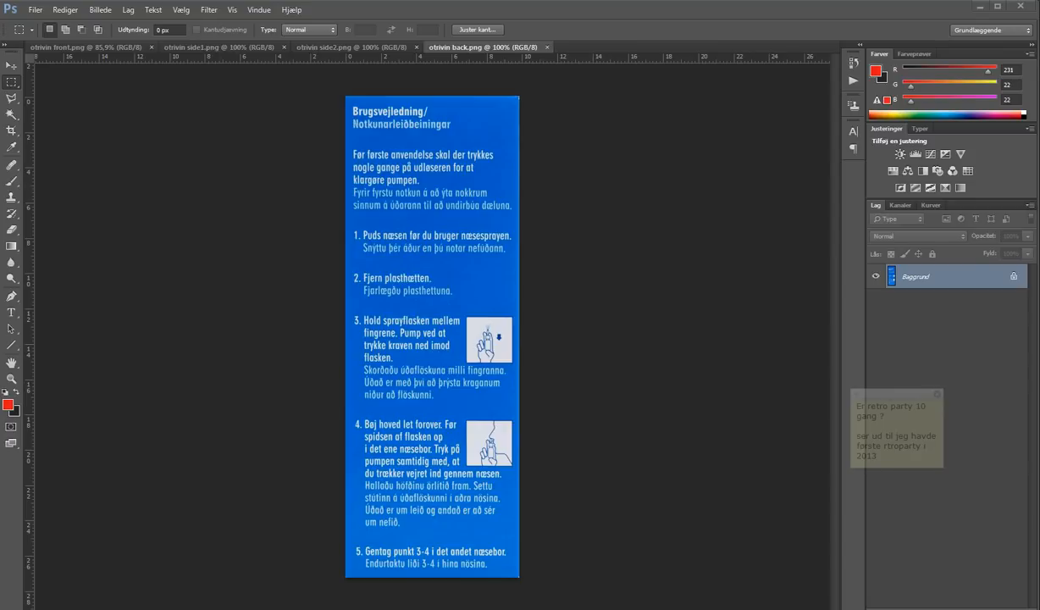
Step: In otrivin side2.png, align the ruler origin with the image's upper-left corner and clear the selection
{"action": "left_click", "coordinate": [372, 47]}
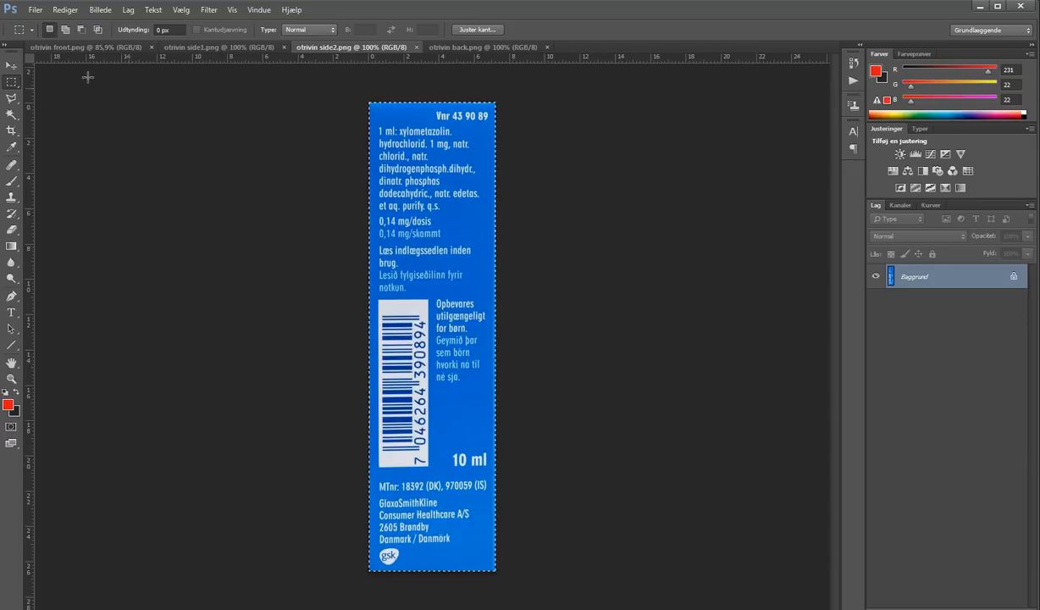
{"action": "left_click_drag", "start_coordinate": [29, 57], "coordinate": [370, 101]}
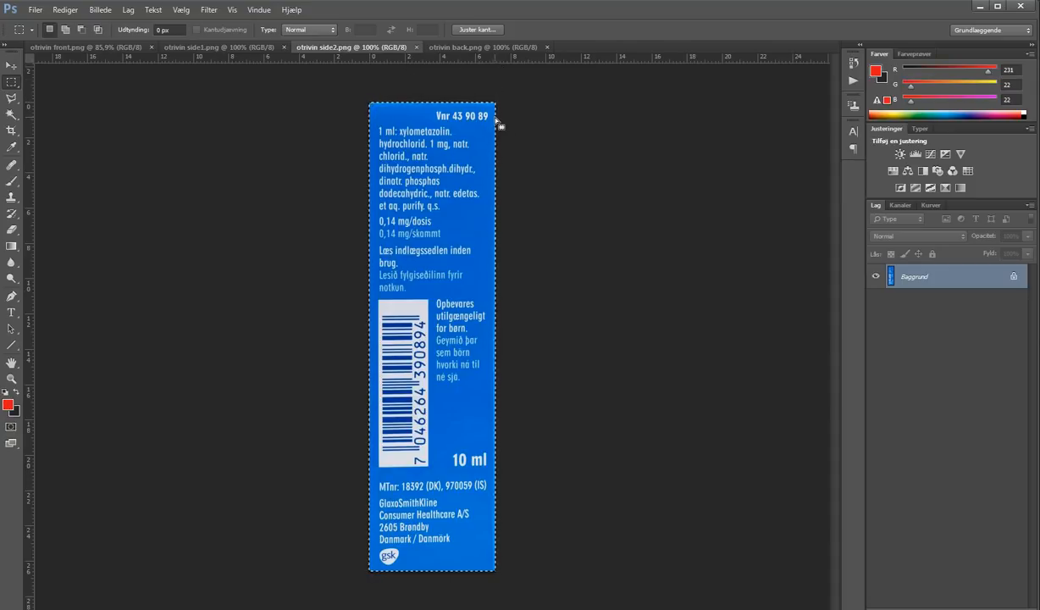
{"action": "key", "text": "ctrl+d"}
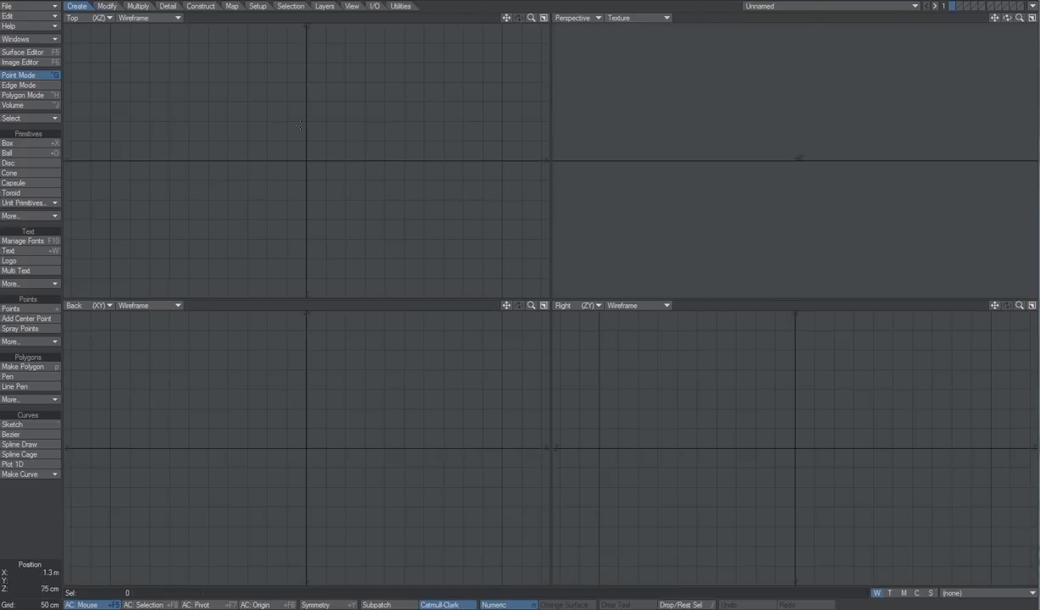
Step: In LightWave Modeler, start the Box tool and activate a new box from its numeric settings
{"action": "left_click", "coordinate": [39, 145]}
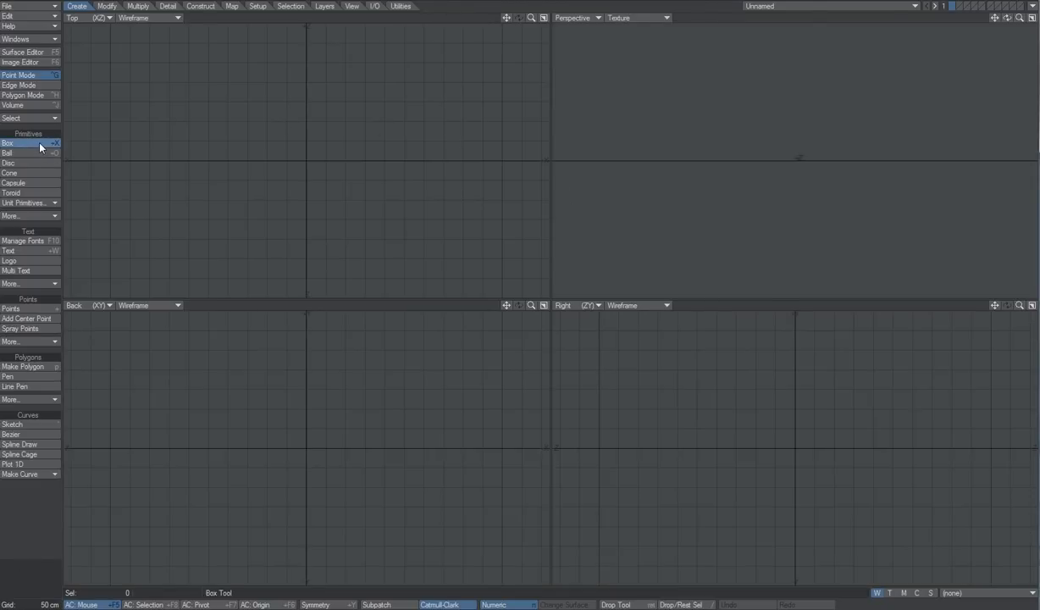
{"action": "key", "text": "n"}
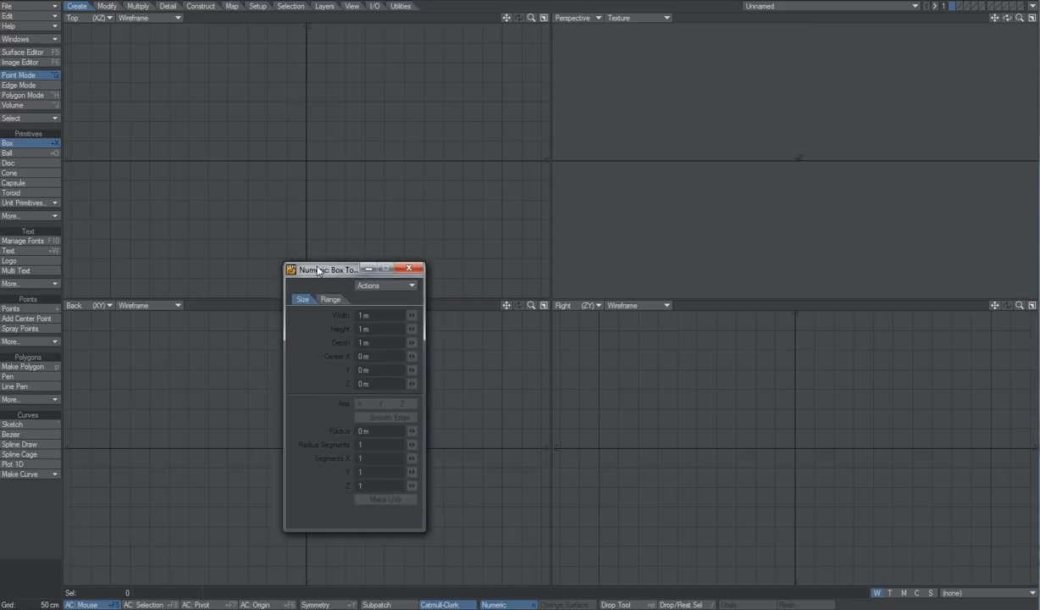
{"action": "left_click_drag", "start_coordinate": [318, 270], "coordinate": [250, 253]}
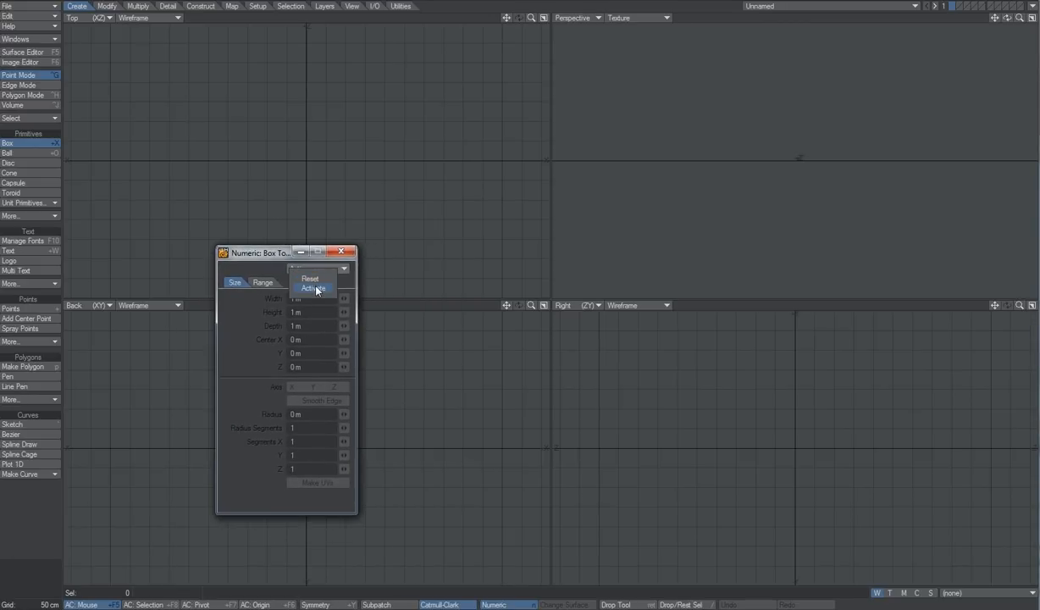
{"action": "left_click", "coordinate": [313, 289]}
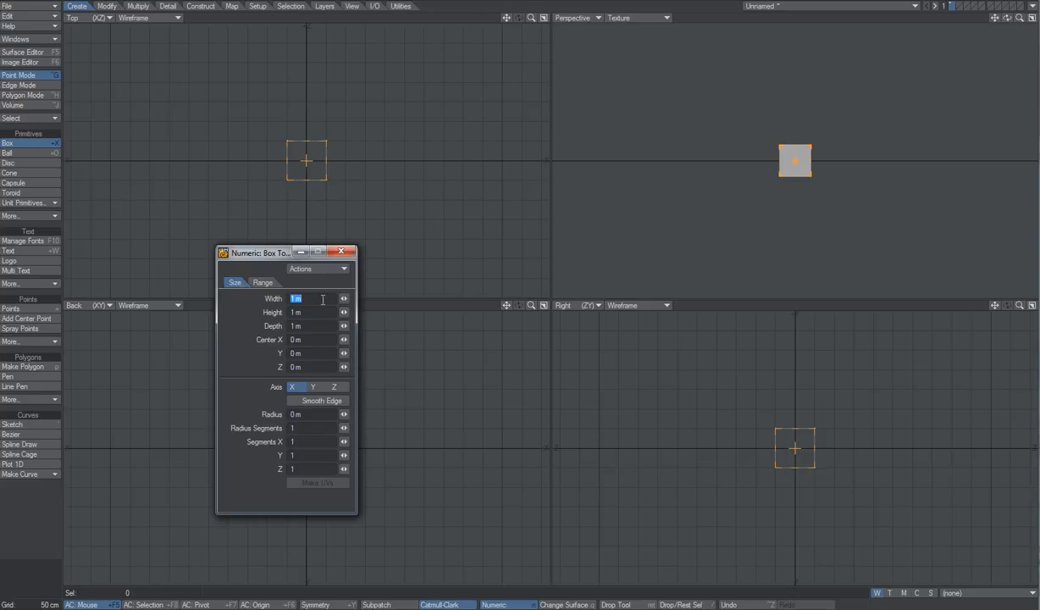
Step: Create the box with width 5 cm, height 13.25 cm and depth 3.25 cm, and close its numeric settings
{"action": "type", "text": "5cm"}
{"action": "key", "text": "Tab"}
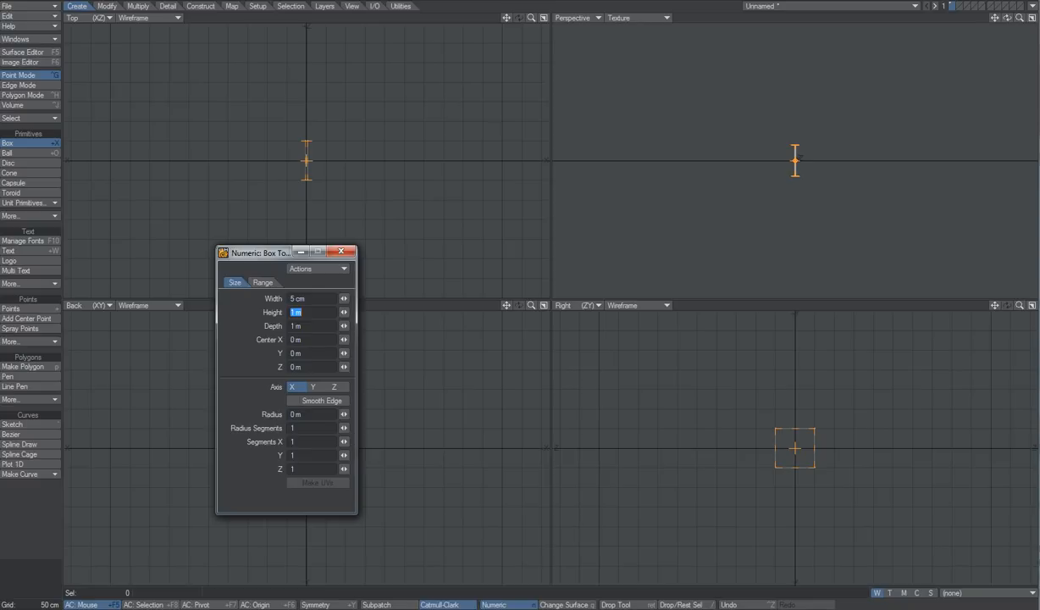
{"action": "type", "text": "13.25 cm"}
{"action": "key", "text": "Tab"}
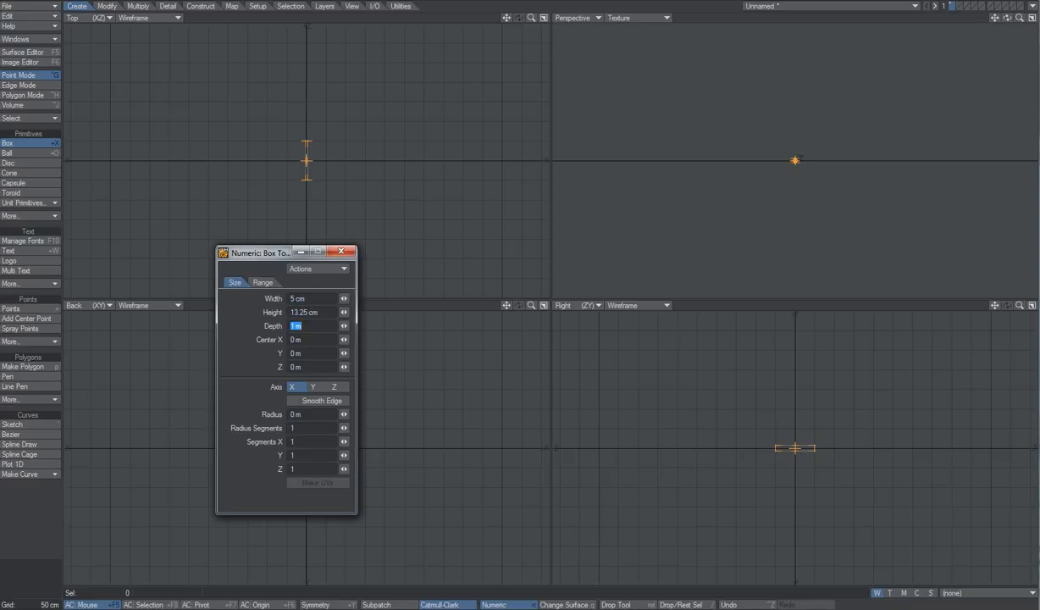
{"action": "type", "text": "3.25 cm"}
{"action": "key", "text": "Tab"}
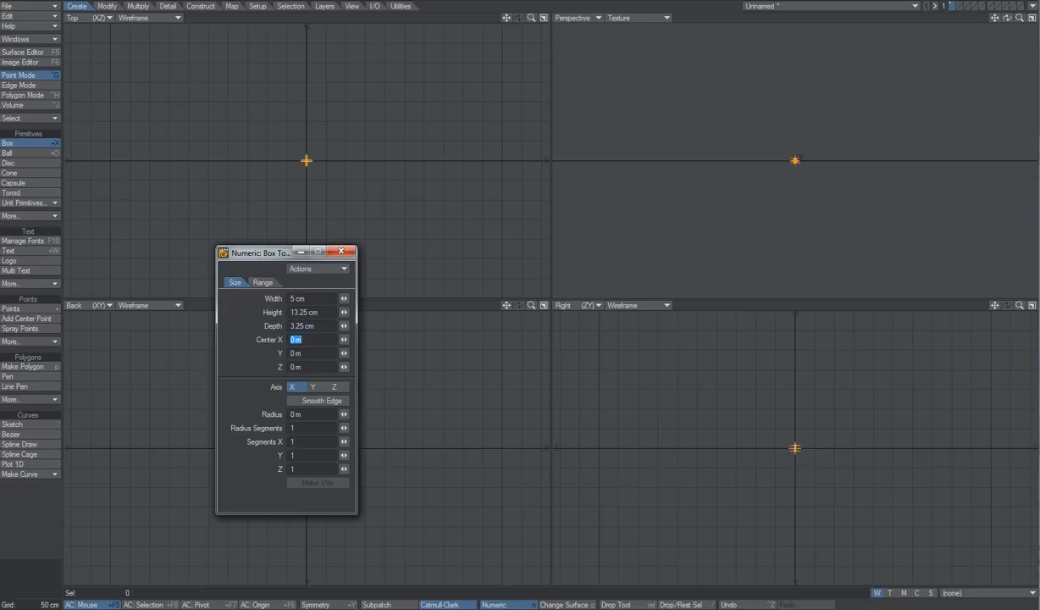
{"action": "key", "text": "Return"}
{"action": "key", "text": "Return"}
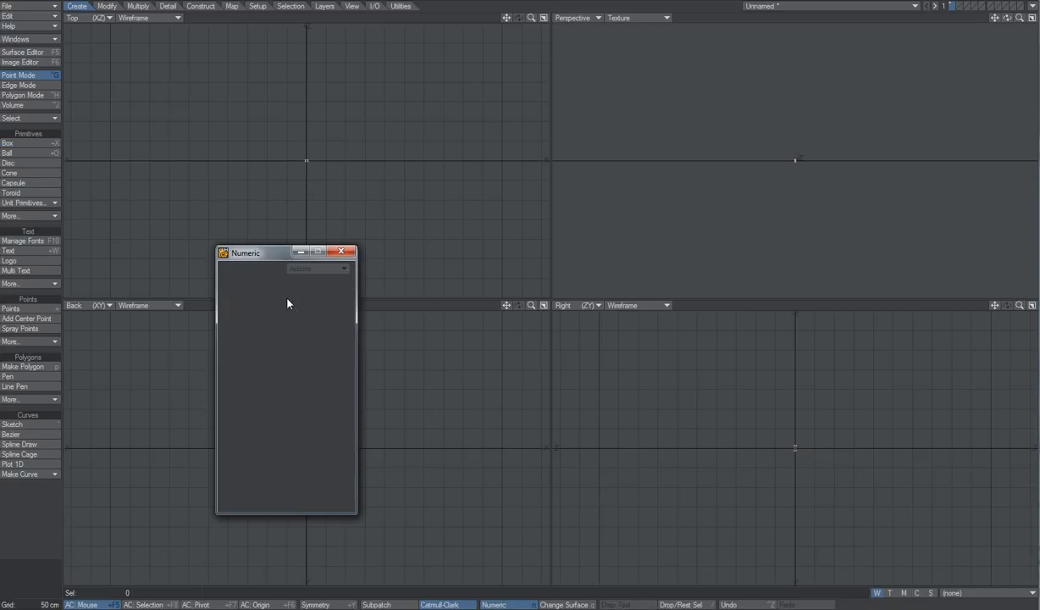
{"action": "left_click", "coordinate": [342, 252]}
{"action": "key", "text": "a"}
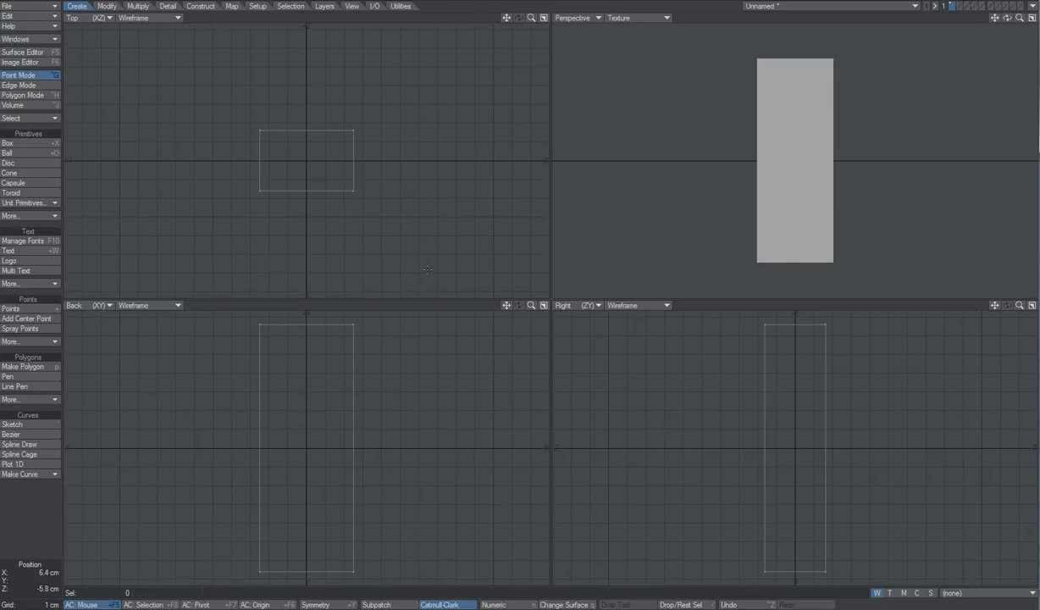
{"action": "left_click_drag", "start_coordinate": [703, 134], "coordinate": [732, 199], "text": "alt"}
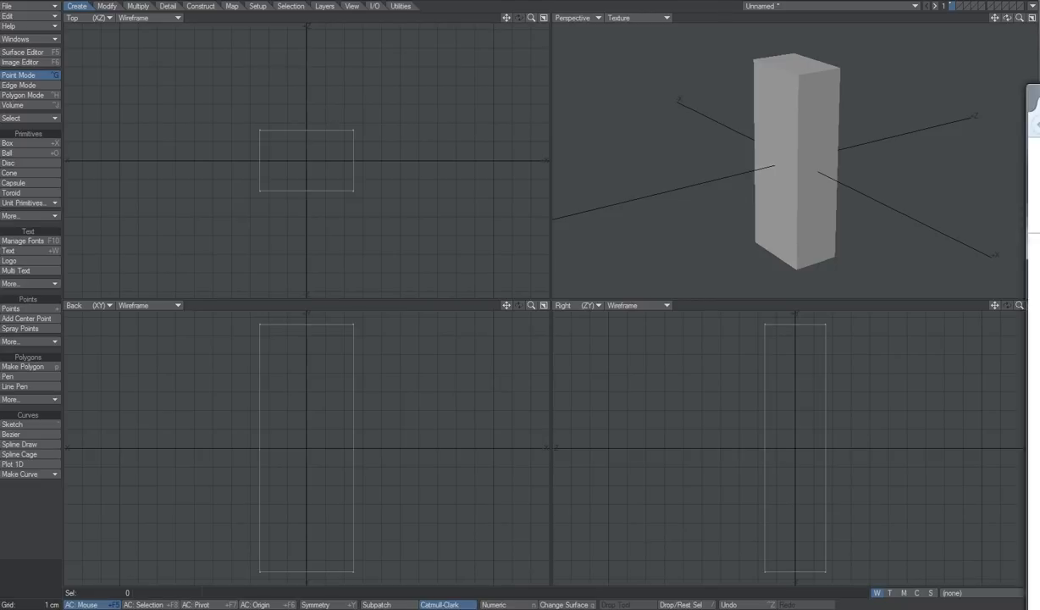
Step: Examine the Olynth web page and the otrivin-nosespray-70-01.jpg photo as references for the box shape
{"action": "left_click_drag", "start_coordinate": [1039, 97], "coordinate": [651, 53]}
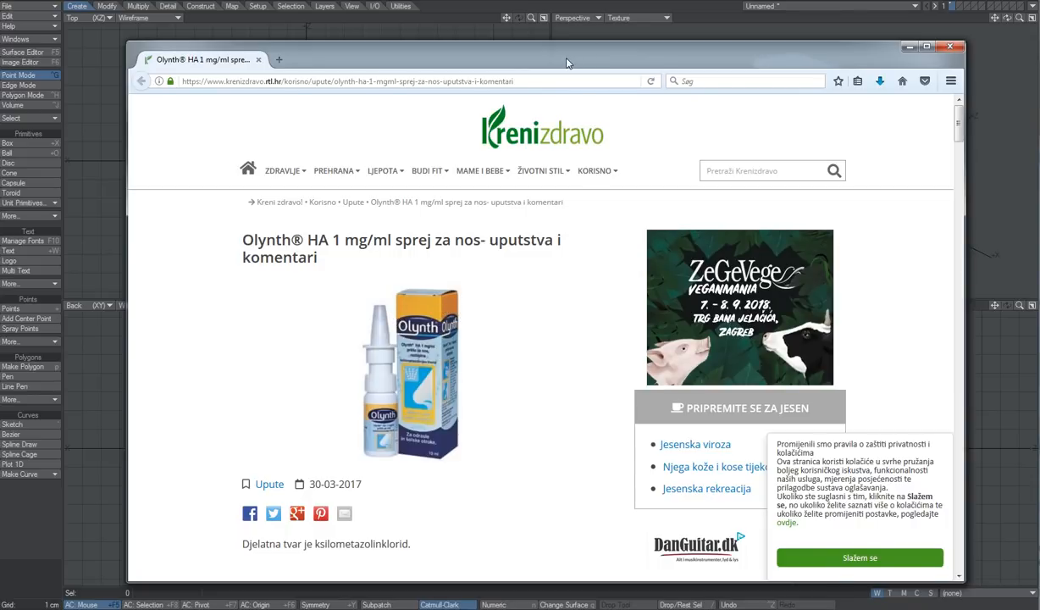
{"action": "left_click_drag", "start_coordinate": [567, 60], "coordinate": [1039, 76]}
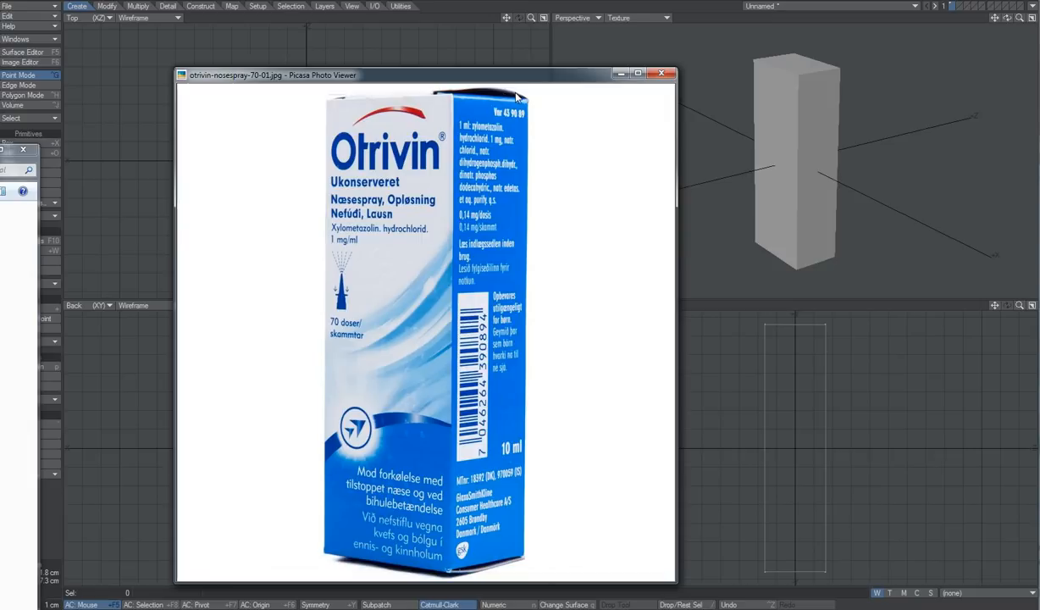
{"action": "key", "text": "Escape"}
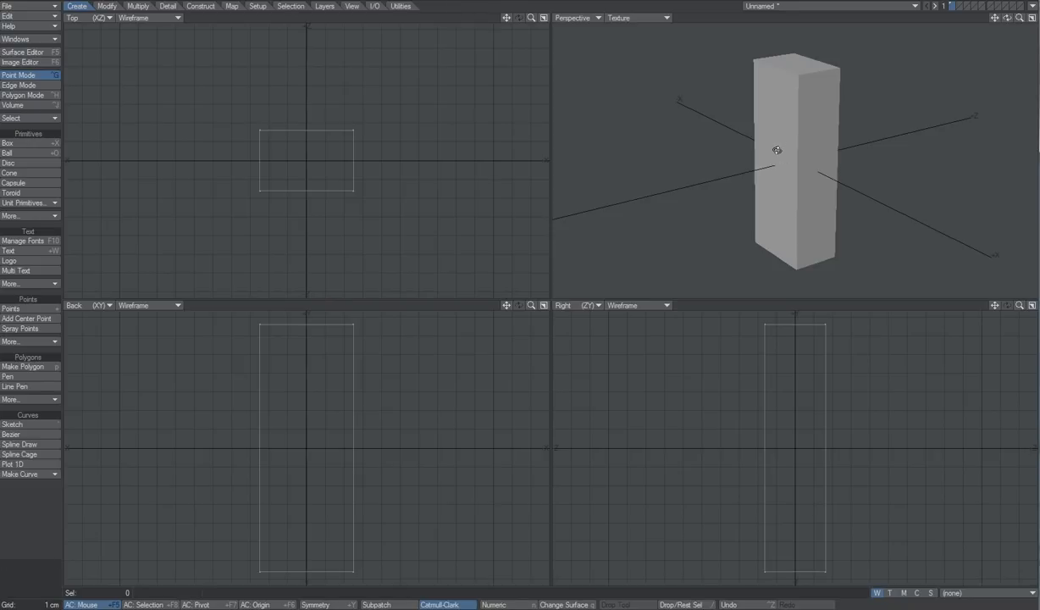
Step: Cut the box's top polygon, paste it into the second layer, and show the box layer as background
{"action": "left_click_drag", "start_coordinate": [777, 155], "coordinate": [749, 202], "text": "alt"}
{"action": "left_click_drag", "start_coordinate": [784, 128], "coordinate": [794, 86], "text": "alt"}
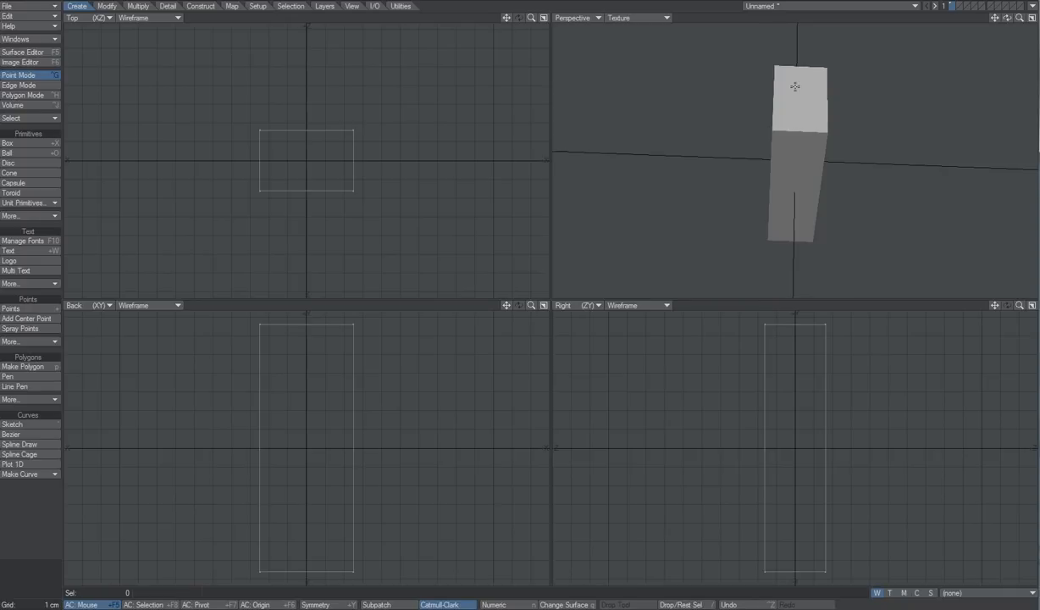
{"action": "key", "text": "ctrl+h"}
{"action": "left_click", "coordinate": [794, 94]}
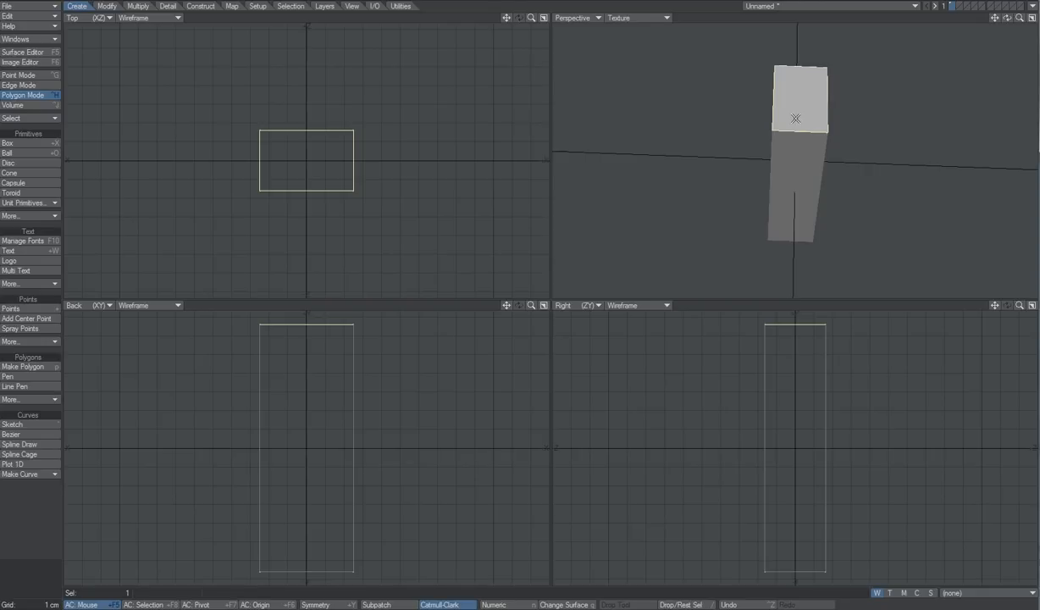
{"action": "key", "text": "Delete"}
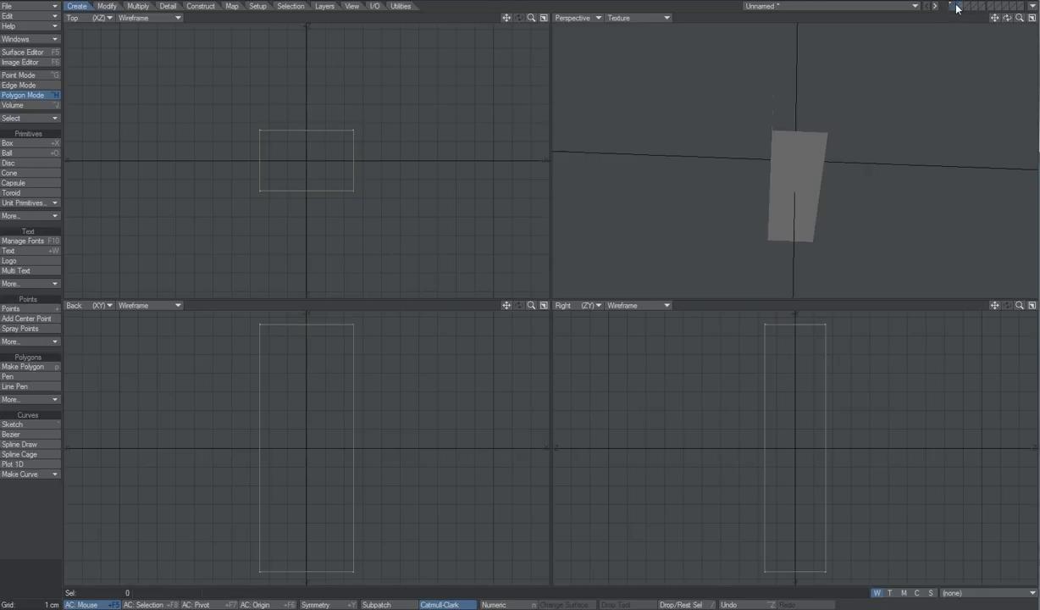
{"action": "left_click", "coordinate": [958, 6]}
{"action": "key", "text": "ctrl+v"}
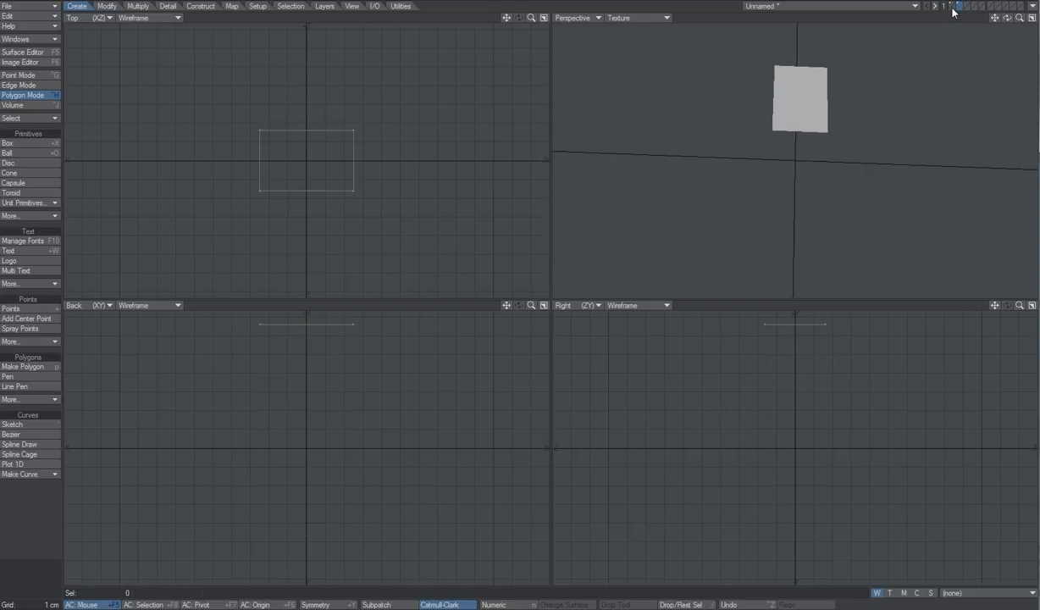
{"action": "left_click", "coordinate": [953, 12]}
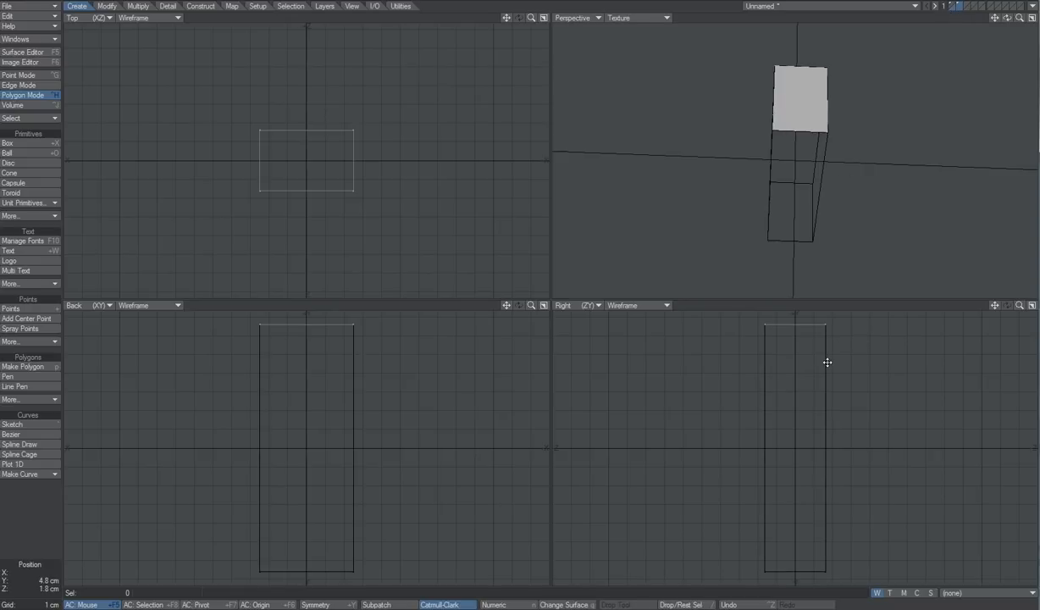
Step: Rotate the top polygon upright about the box's upper +Z edge and move it flush with that edge
{"action": "left_click_drag", "start_coordinate": [827, 363], "coordinate": [947, 384], "text": "ctrl+alt"}
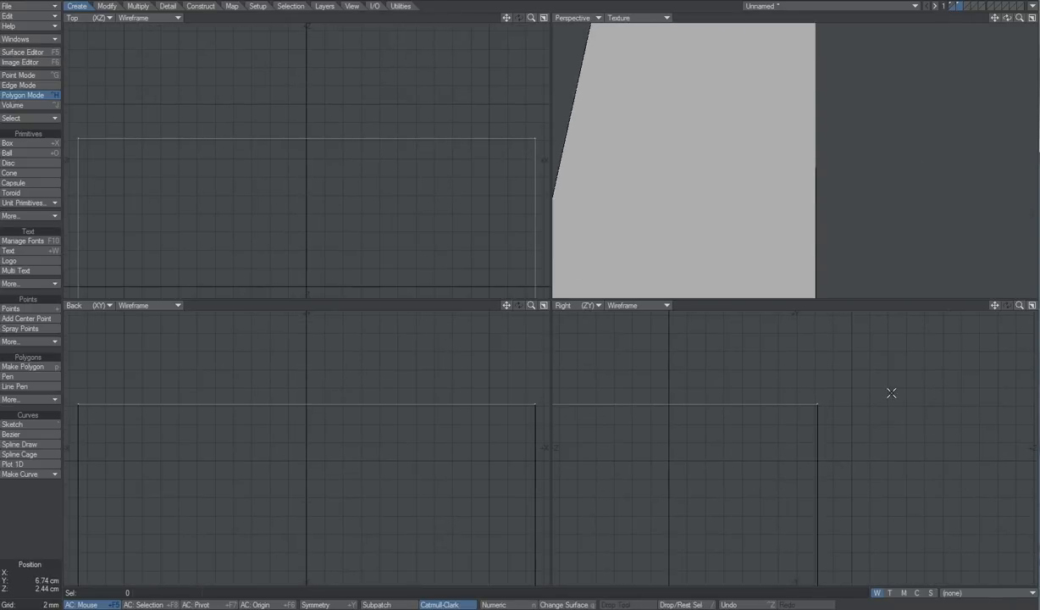
{"action": "left_click", "coordinate": [818, 404]}
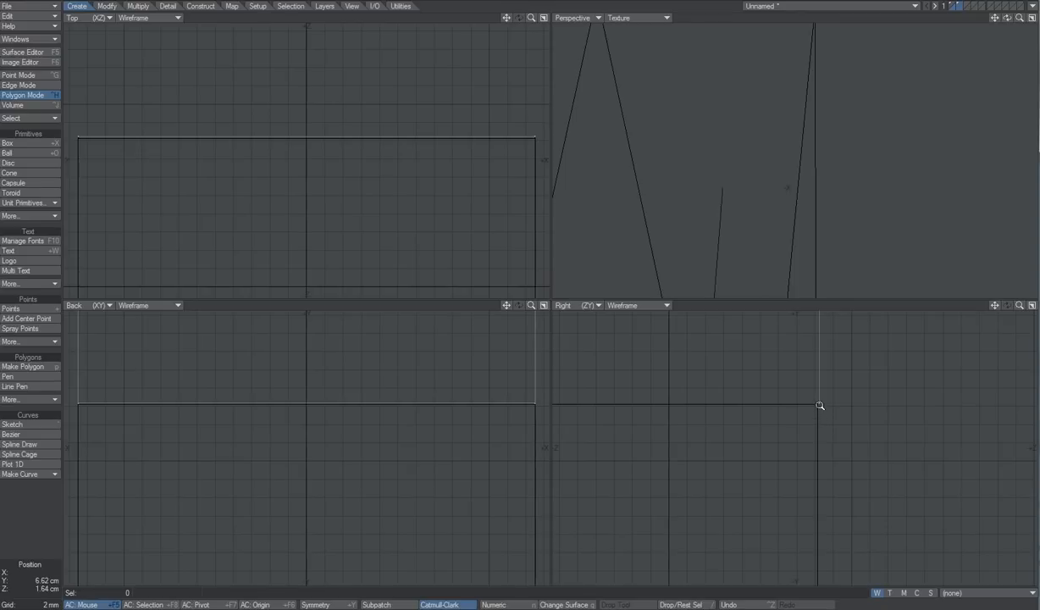
{"action": "left_click_drag", "start_coordinate": [820, 406], "coordinate": [859, 420], "text": "ctrl+alt"}
{"action": "key", "text": "t"}
{"action": "key", "text": "a"}
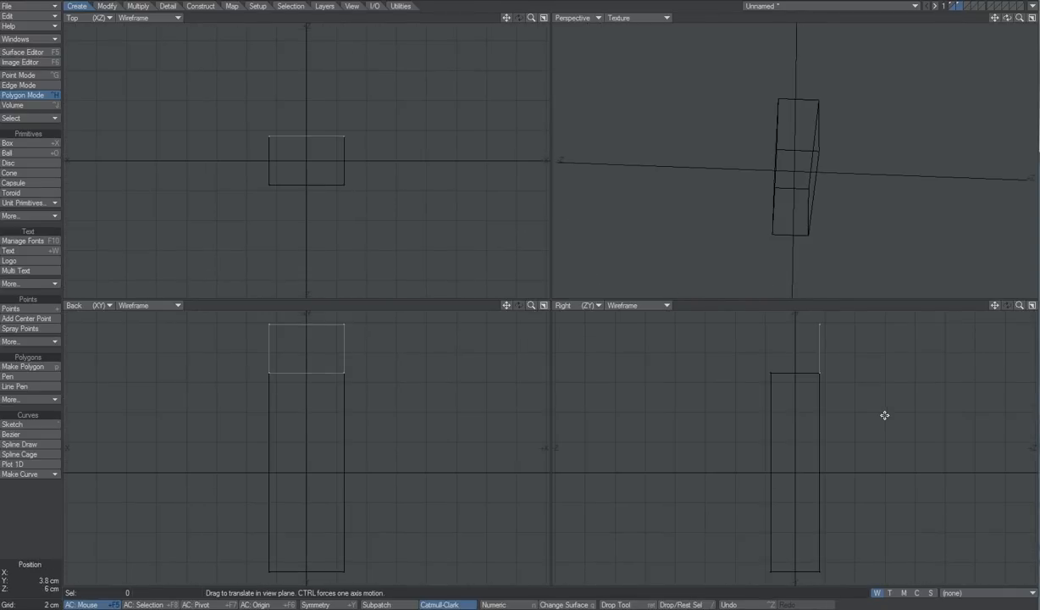
{"action": "key", "text": "space"}
Step: Bring the box layer and the flap layer into the foreground together
{"action": "mouse_move", "coordinate": [815, 150]}
{"action": "left_mouse_down", "text": "ctrl+alt"}
{"action": "mouse_move", "coordinate": [811, 193]}
{"action": "mouse_move", "coordinate": [919, 84]}
{"action": "left_mouse_up", "text": "ctrl+alt"}
{"action": "left_click", "coordinate": [953, 6]}
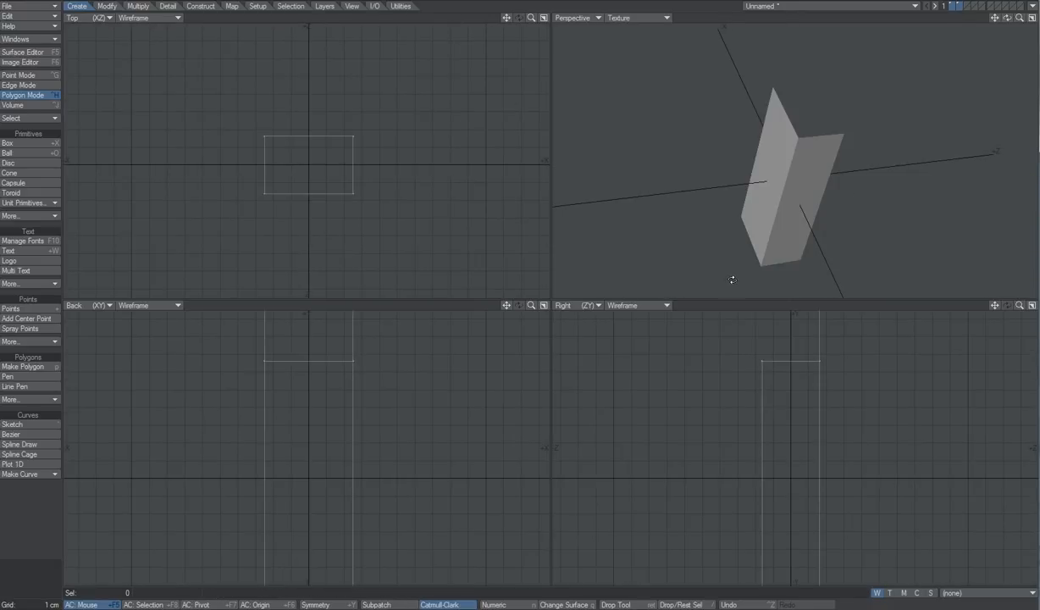
{"action": "left_click_drag", "start_coordinate": [733, 279], "coordinate": [831, 200], "text": "alt"}
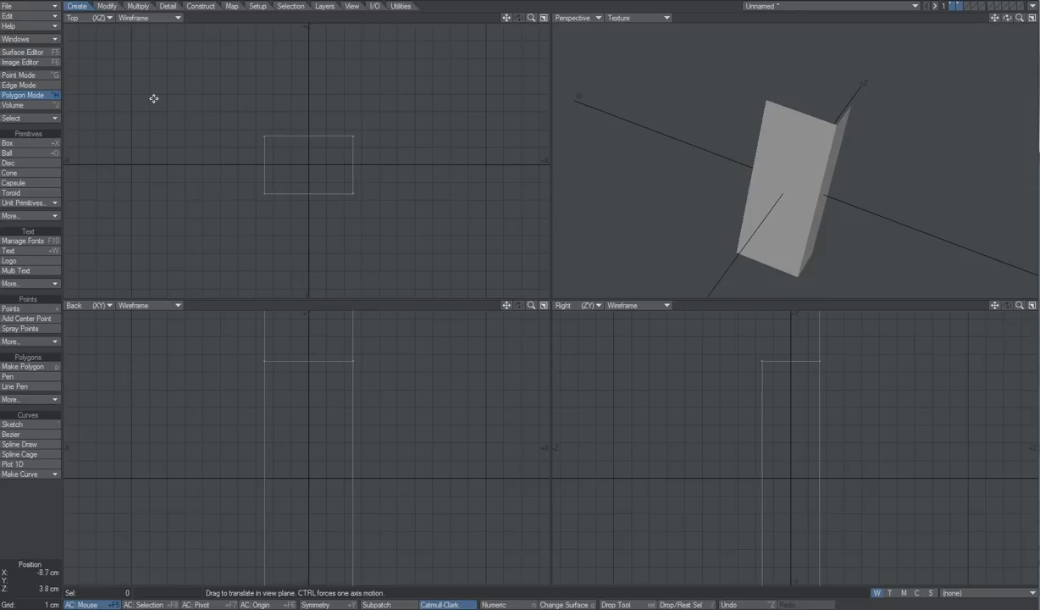
Step: Make the Default surface double-sided and inspect the open box from several angles
{"action": "left_click", "coordinate": [23, 52]}
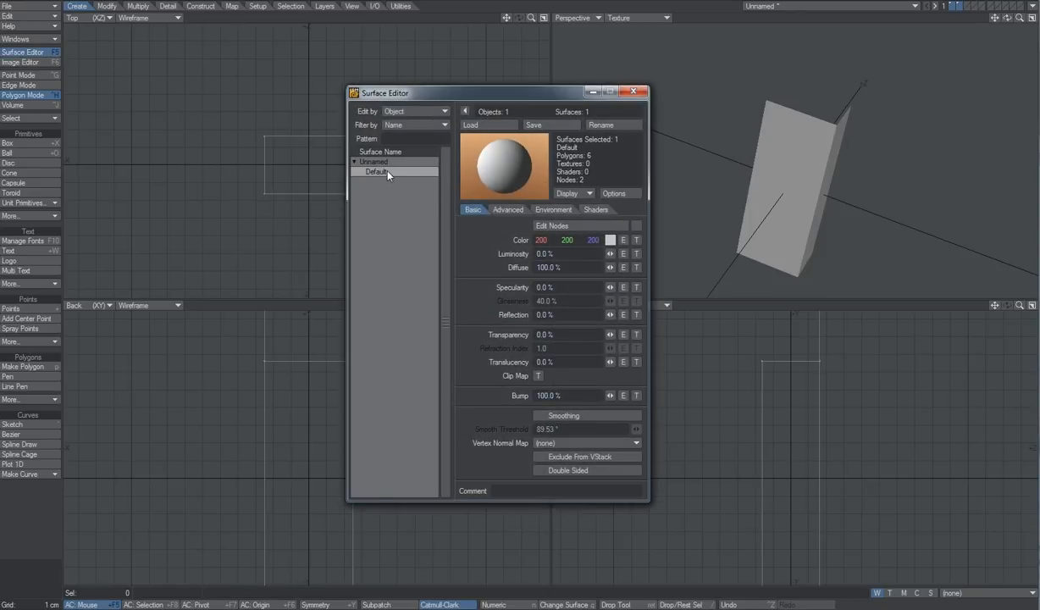
{"action": "left_click", "coordinate": [563, 470]}
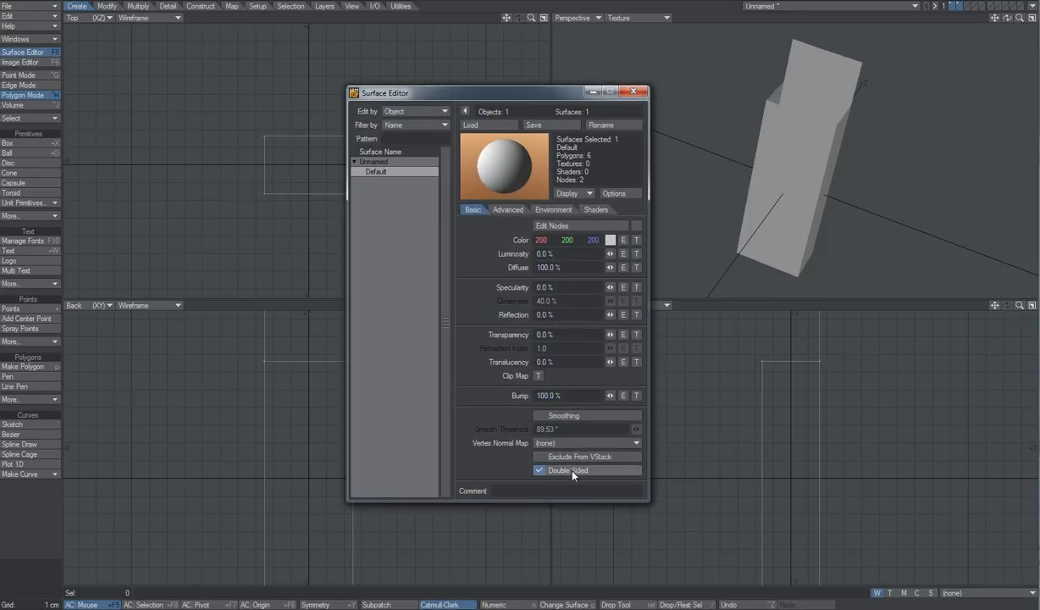
{"action": "left_click", "coordinate": [632, 91]}
{"action": "left_click_drag", "start_coordinate": [737, 211], "coordinate": [808, 213], "text": "alt"}
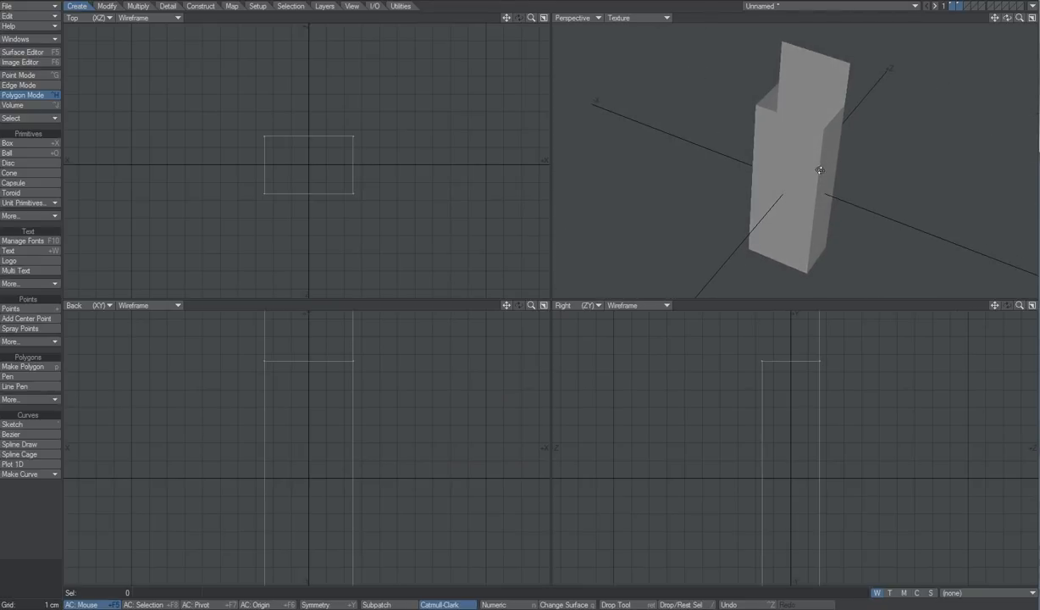
{"action": "scroll", "coordinate": [836, 185], "scroll_direction": "up", "scroll_amount": 3}
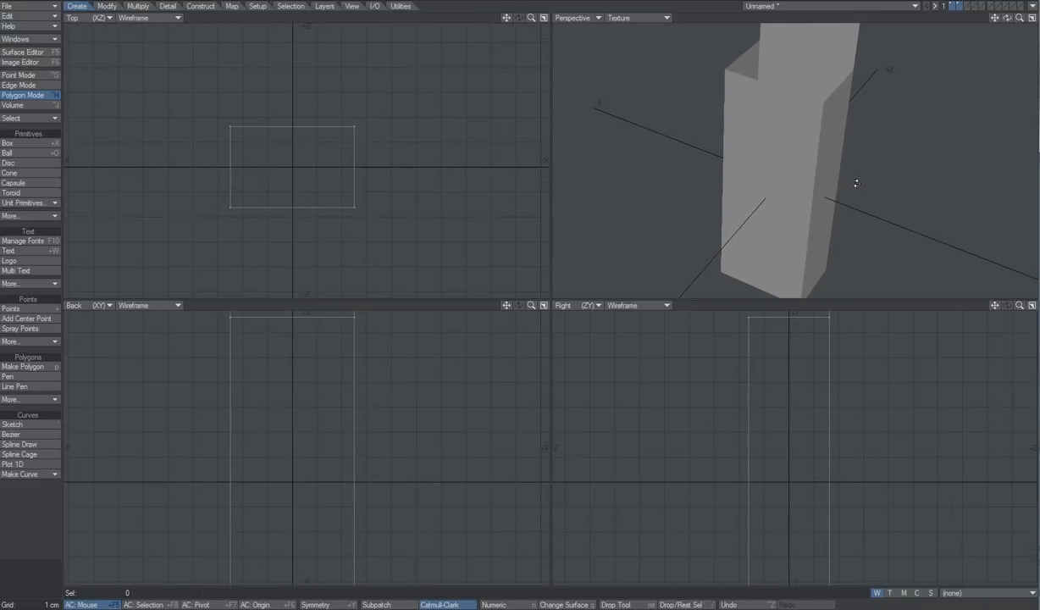
{"action": "left_click_drag", "start_coordinate": [856, 183], "coordinate": [750, 228], "text": "alt"}
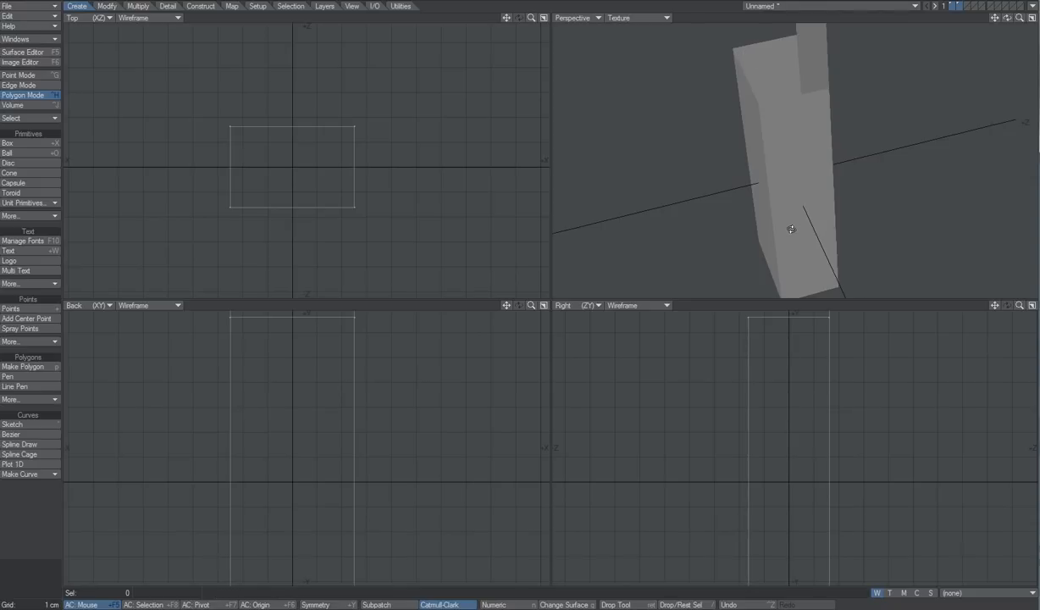
{"action": "left_click_drag", "start_coordinate": [792, 228], "coordinate": [820, 192], "text": "alt"}
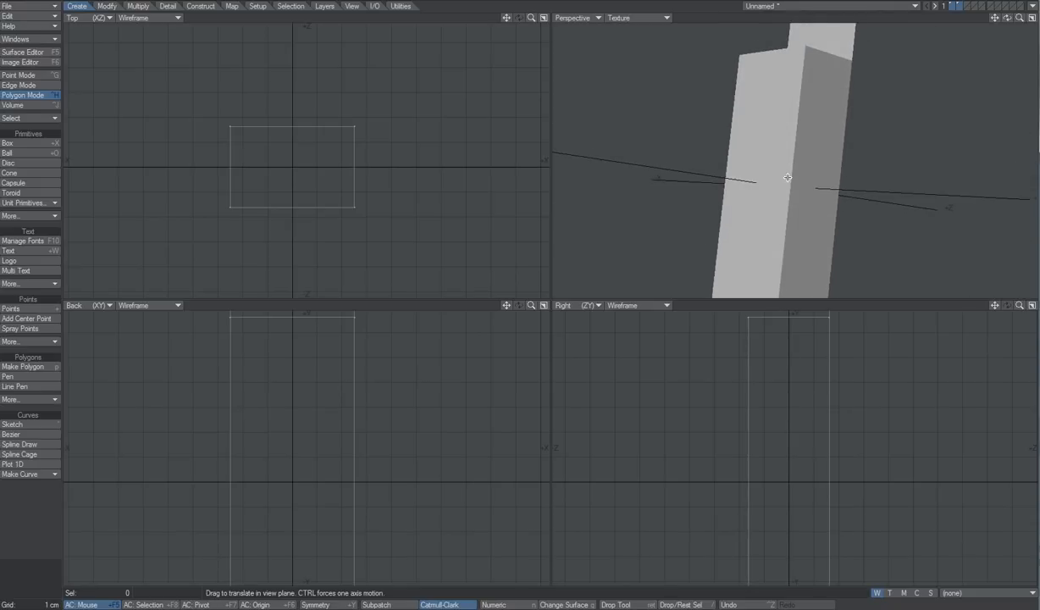
Step: Select the box's four vertical edges in Edge Mode and apply a small chamfer to them
{"action": "left_click", "coordinate": [111, 8]}
{"action": "left_click", "coordinate": [133, 7]}
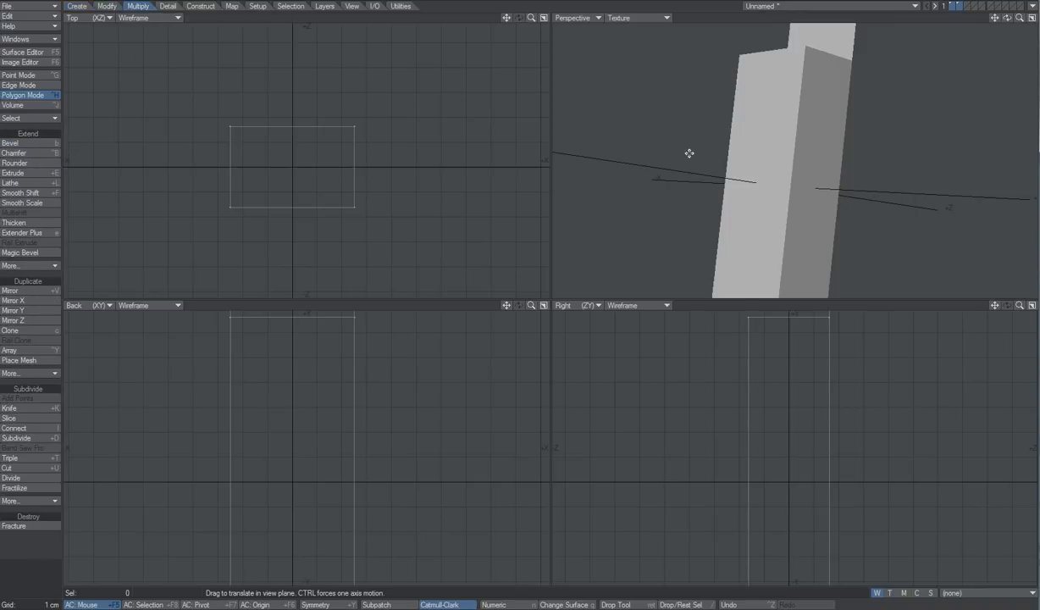
{"action": "key", "text": "Return"}
{"action": "left_click", "coordinate": [21, 85]}
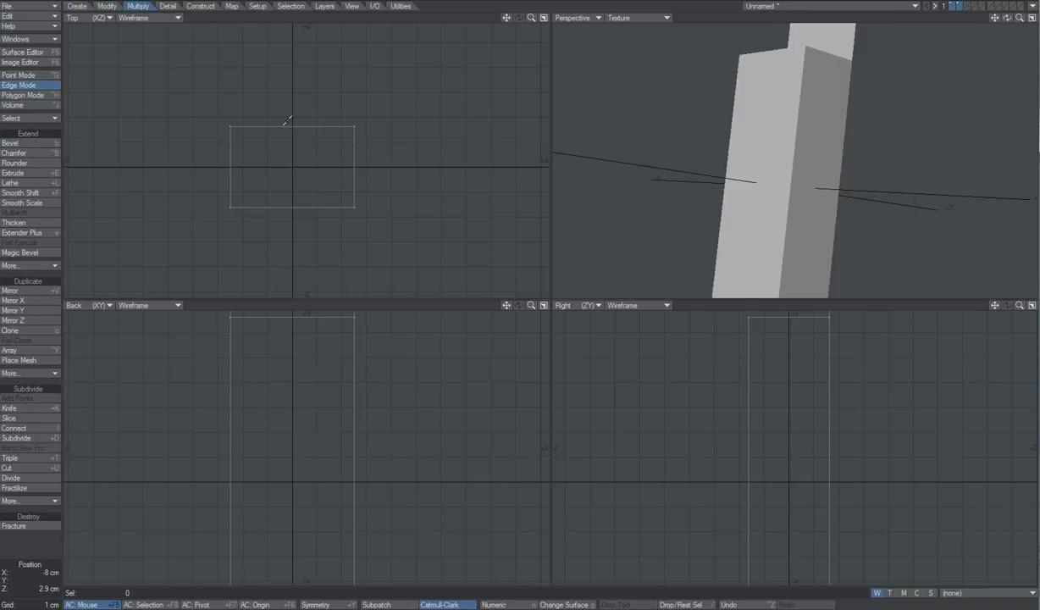
{"action": "left_click_drag", "start_coordinate": [866, 423], "coordinate": [719, 439]}
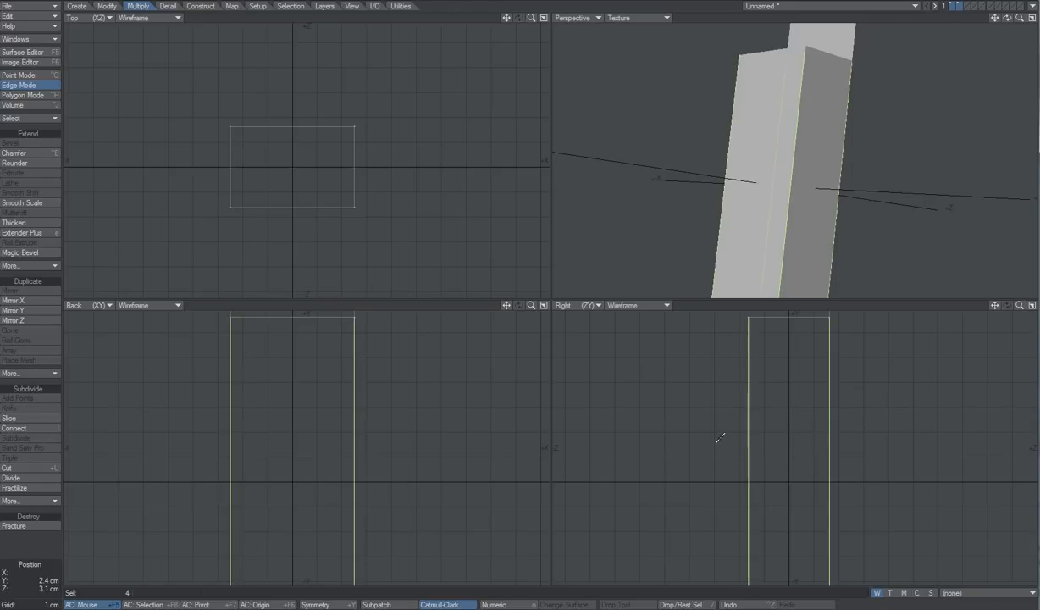
{"action": "left_click", "coordinate": [40, 155]}
{"action": "left_click_drag", "start_coordinate": [354, 206], "coordinate": [514, 215], "text": "ctrl+alt"}
{"action": "left_click_drag", "start_coordinate": [402, 227], "coordinate": [421, 228]}
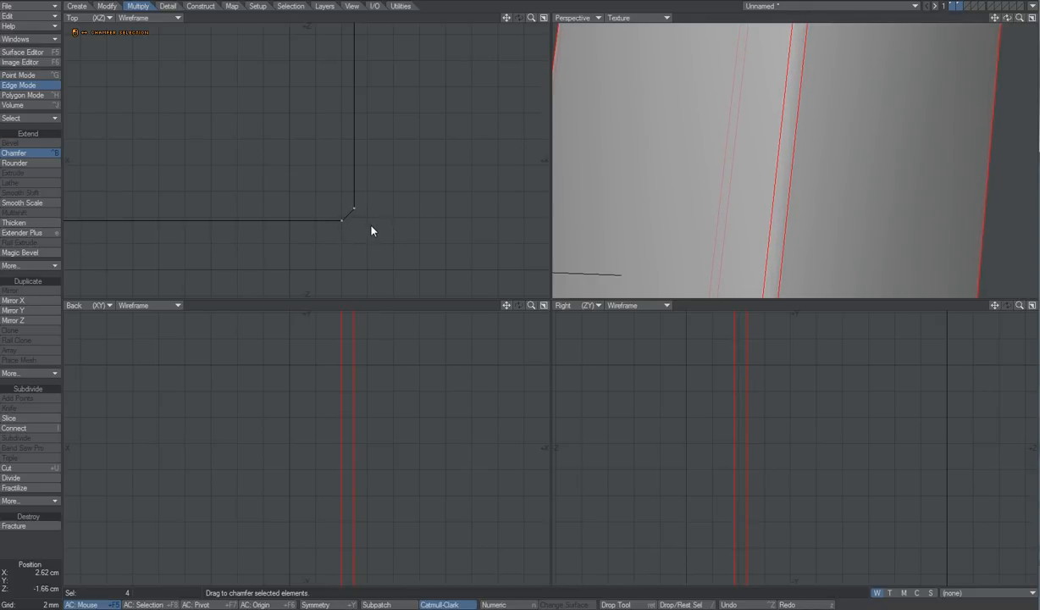
{"action": "key", "text": "space"}
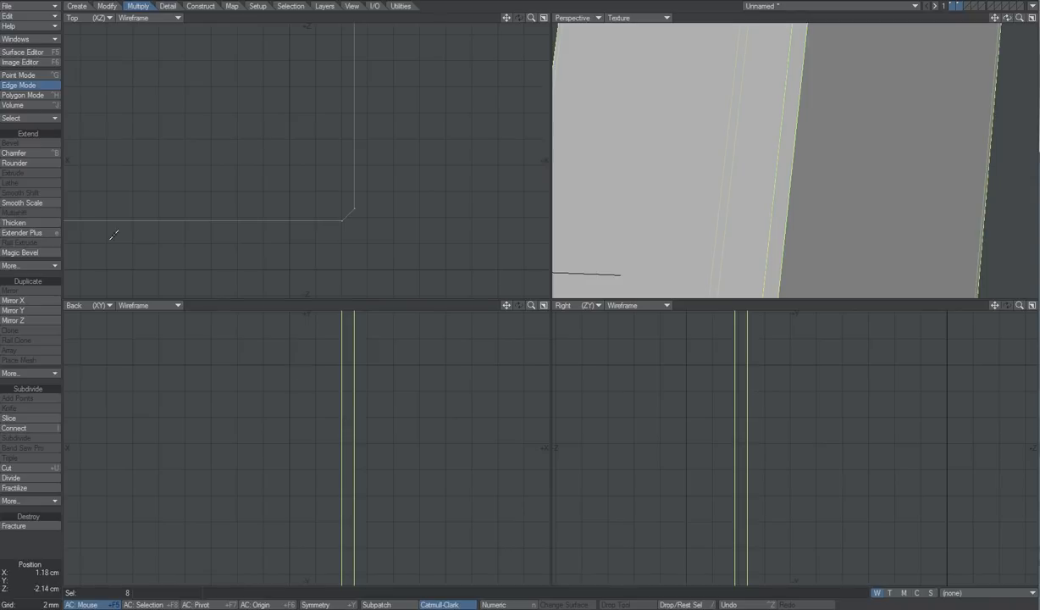
Step: Chamfer the resulting corner edges two more times to round the box's vertical corners
{"action": "left_click", "coordinate": [30, 154]}
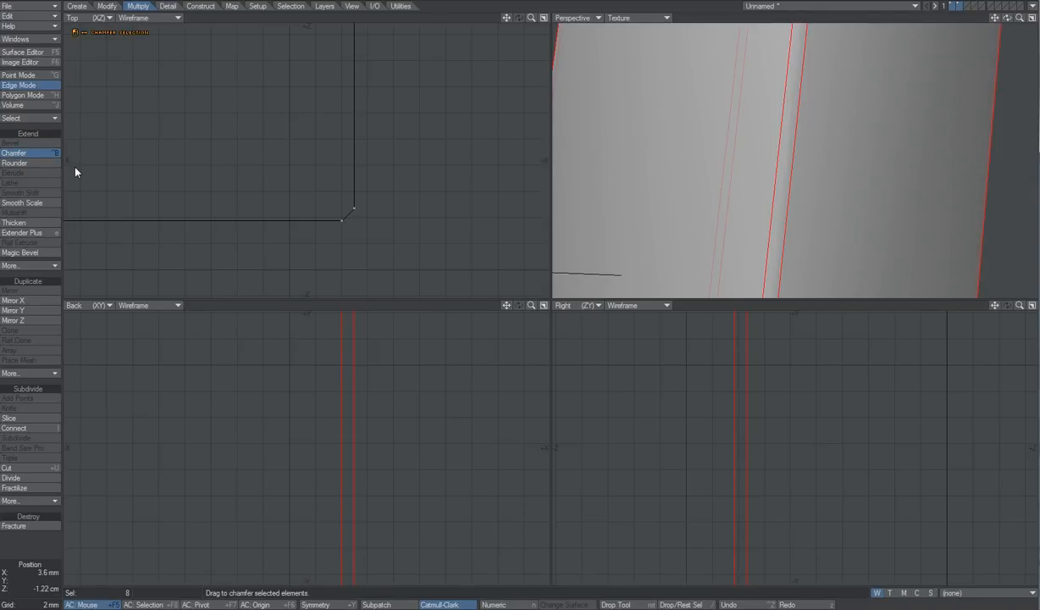
{"action": "key", "text": "Up"}
{"action": "key", "text": "Up"}
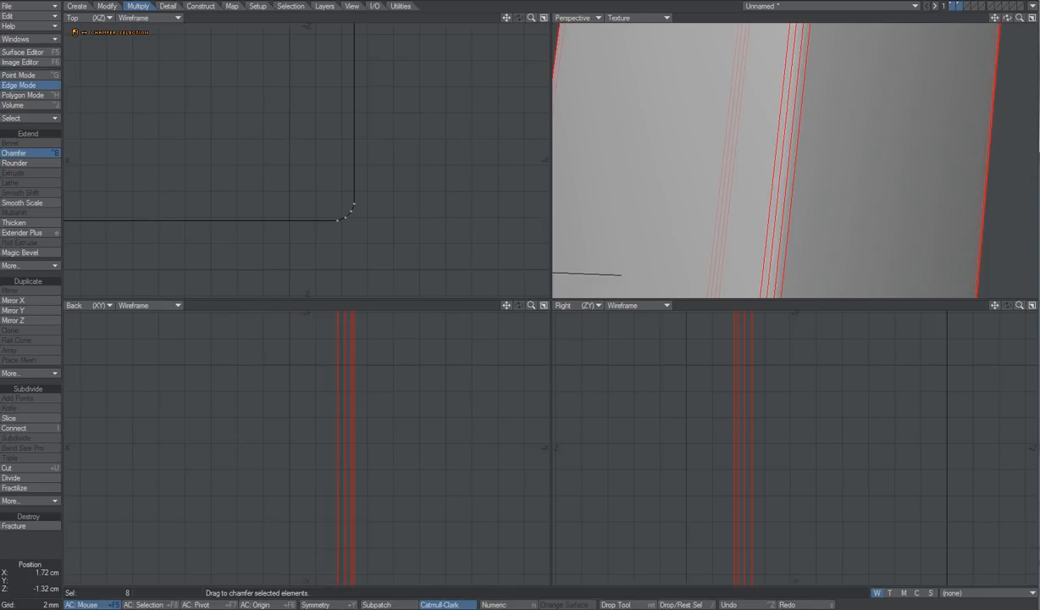
{"action": "key", "text": "Return"}
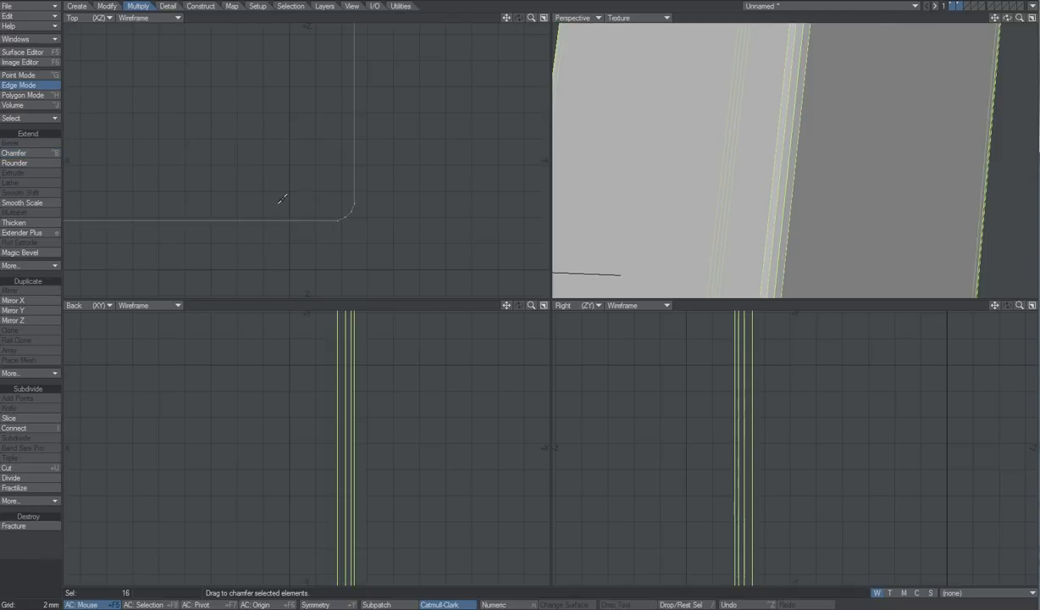
{"action": "left_click", "coordinate": [41, 152]}
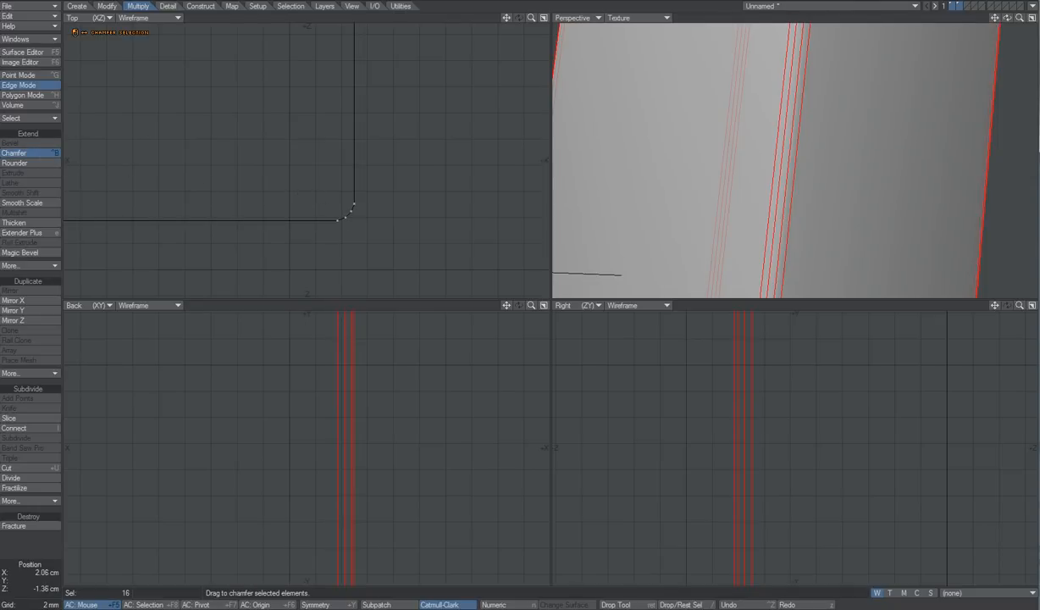
{"action": "left_click_drag", "start_coordinate": [298, 186], "coordinate": [315, 187]}
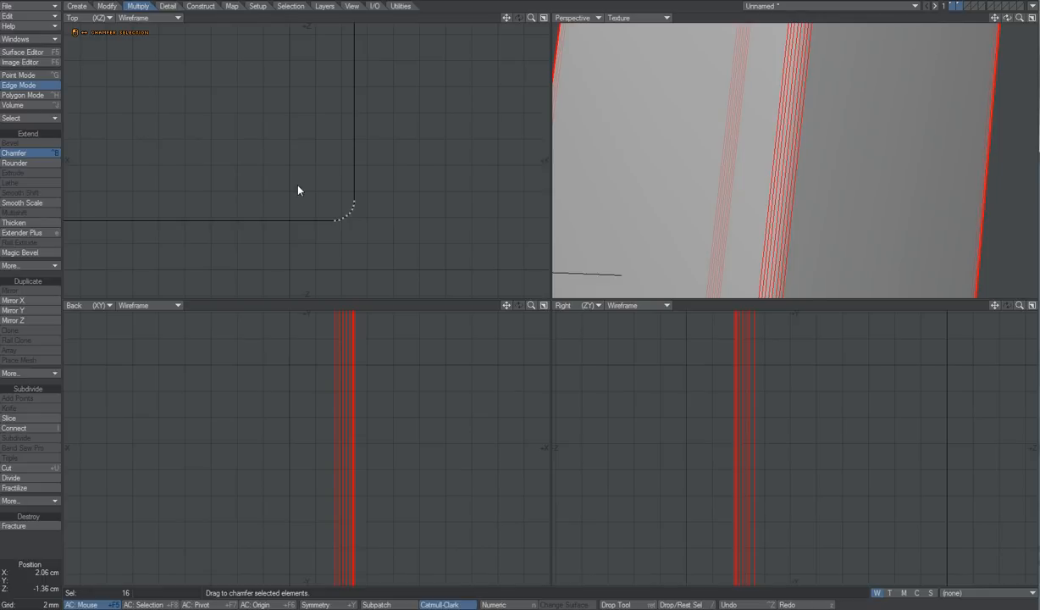
Step: Finish the chamfer on the vertical corner edges, clear the edge selection and inspect the rounded corners of the box
{"action": "scroll", "coordinate": [344, 213], "scroll_direction": "up", "scroll_amount": 4}
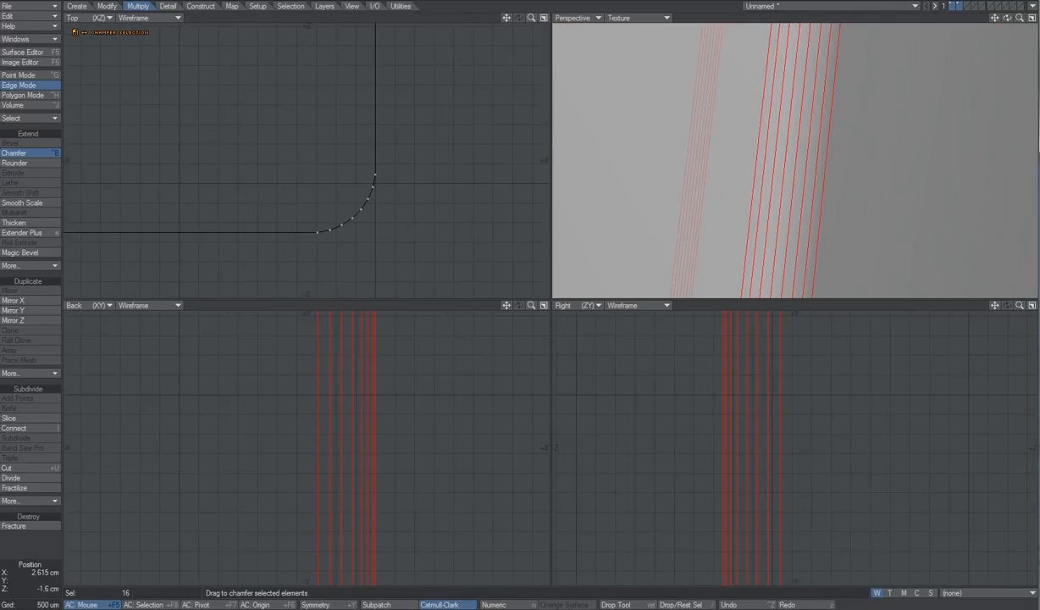
{"action": "key", "text": "Return"}
{"action": "left_click_drag", "start_coordinate": [722, 225], "coordinate": [477, 229], "text": "ctrl+alt"}
{"action": "left_click_drag", "start_coordinate": [695, 172], "coordinate": [741, 205], "text": "ctrl+alt"}
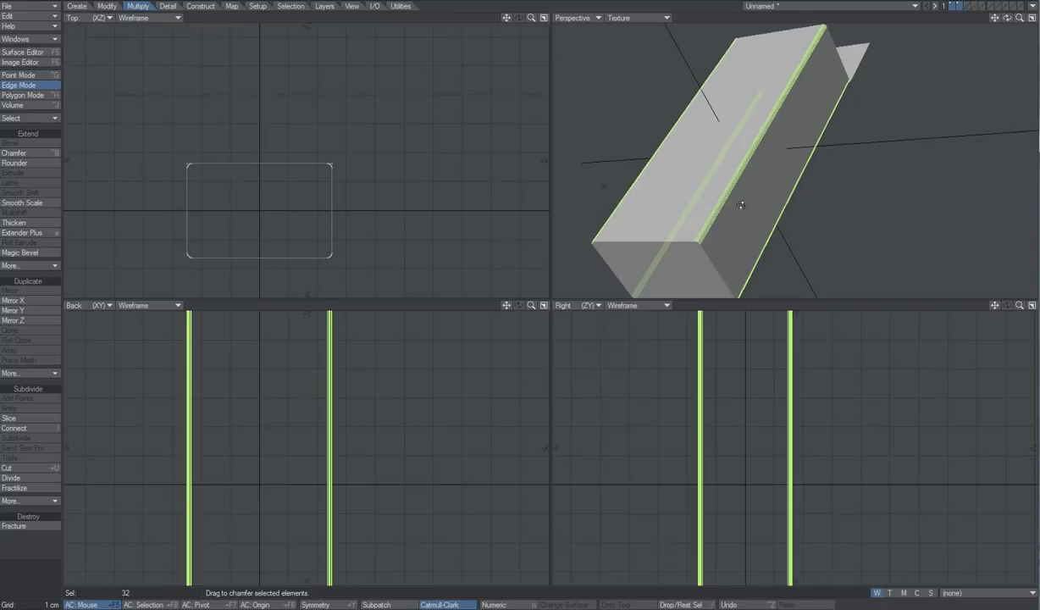
{"action": "left_click_drag", "start_coordinate": [738, 136], "coordinate": [781, 178], "text": "alt"}
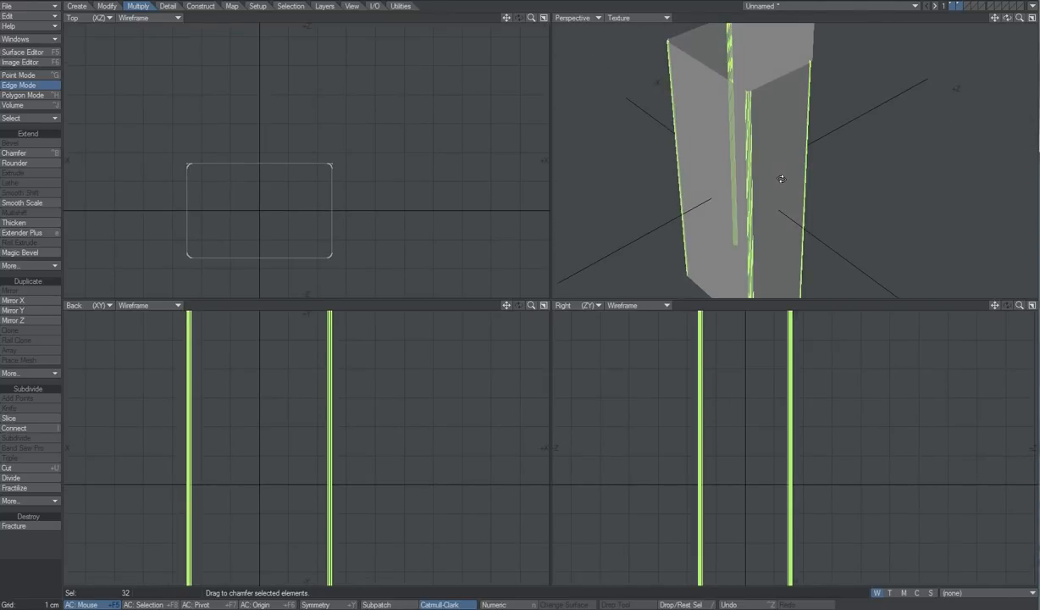
{"action": "left_click", "coordinate": [707, 18]}
{"action": "left_click", "coordinate": [707, 18]}
{"action": "left_click_drag", "start_coordinate": [775, 117], "coordinate": [765, 170], "text": "alt+shift"}
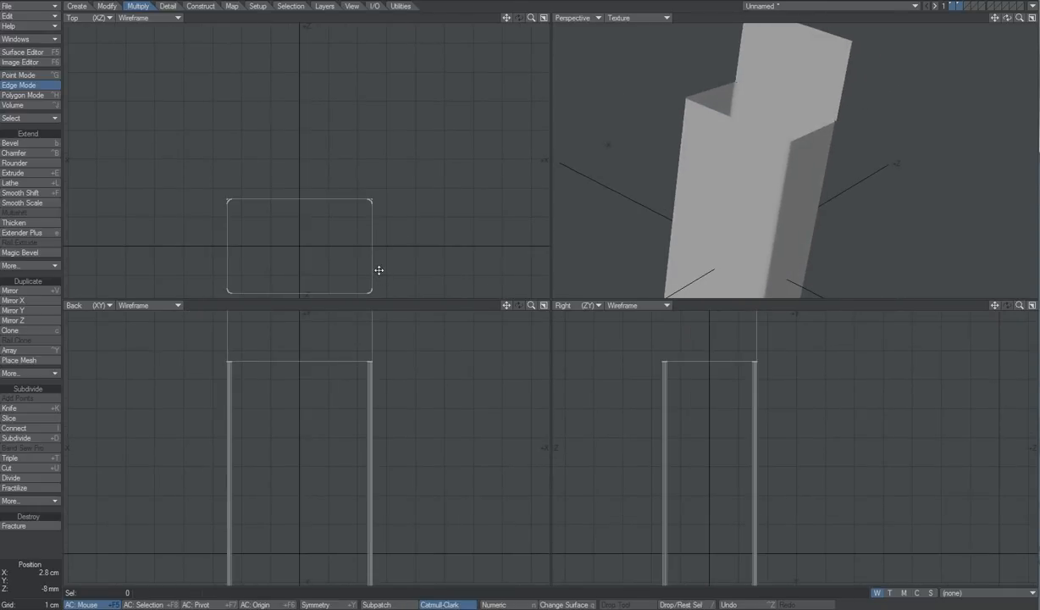
Step: Split the middle strip of the front-right rounded corner lengthwise by selecting its two short end edges and connecting them
{"action": "left_click_drag", "start_coordinate": [377, 271], "coordinate": [506, 176], "text": "alt"}
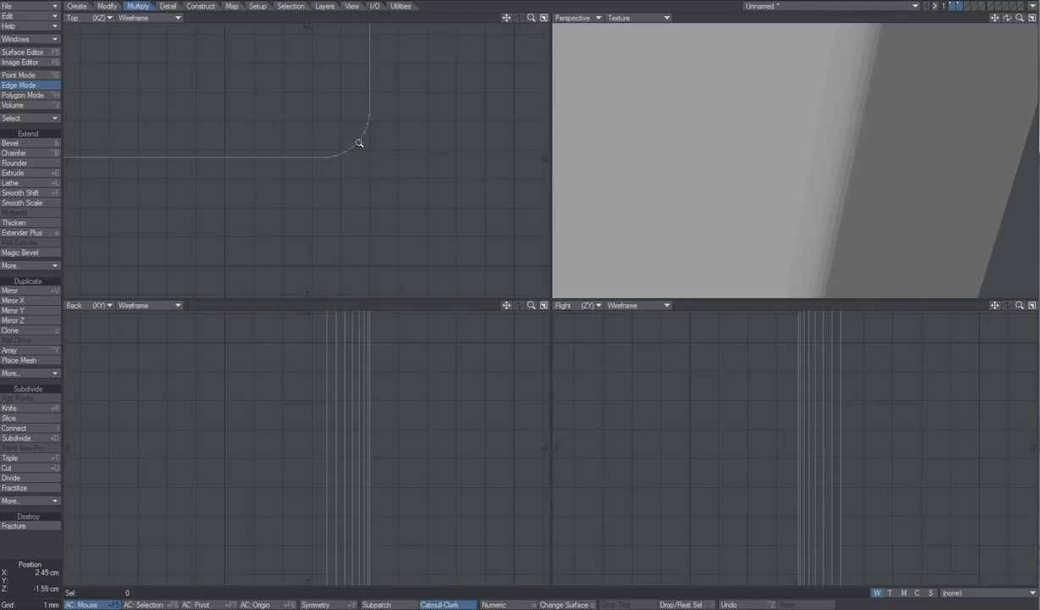
{"action": "left_click_drag", "start_coordinate": [361, 144], "coordinate": [394, 167], "text": "ctrl+alt"}
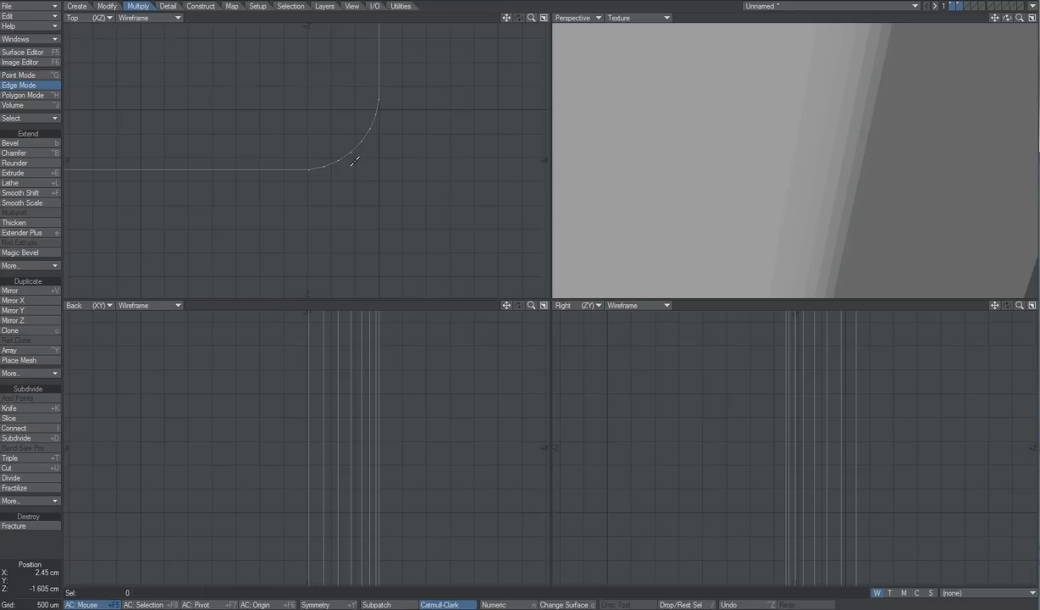
{"action": "left_click_drag", "start_coordinate": [354, 146], "coordinate": [359, 153]}
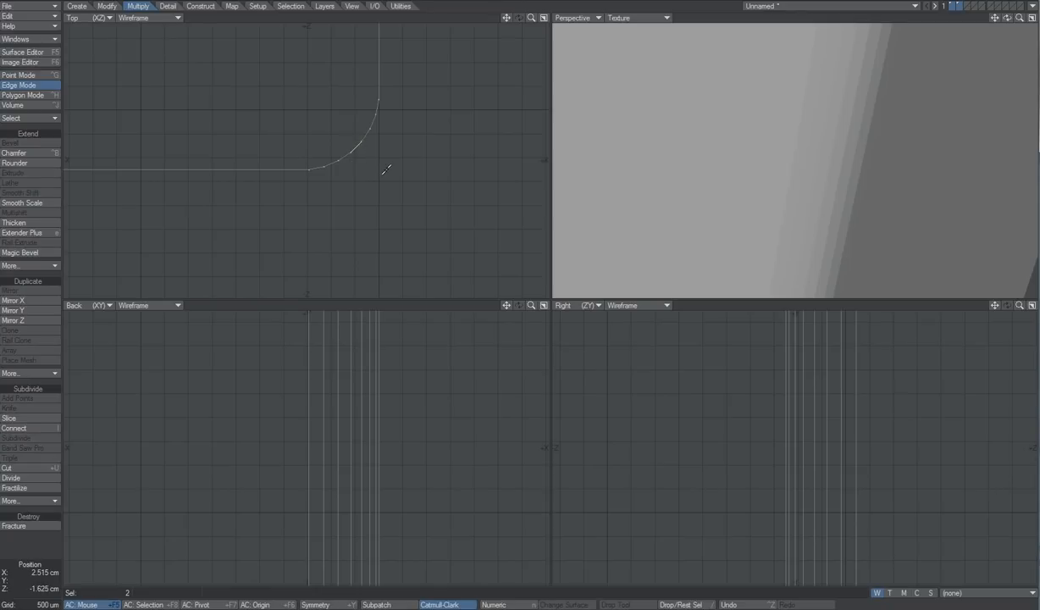
{"action": "left_click", "coordinate": [384, 170]}
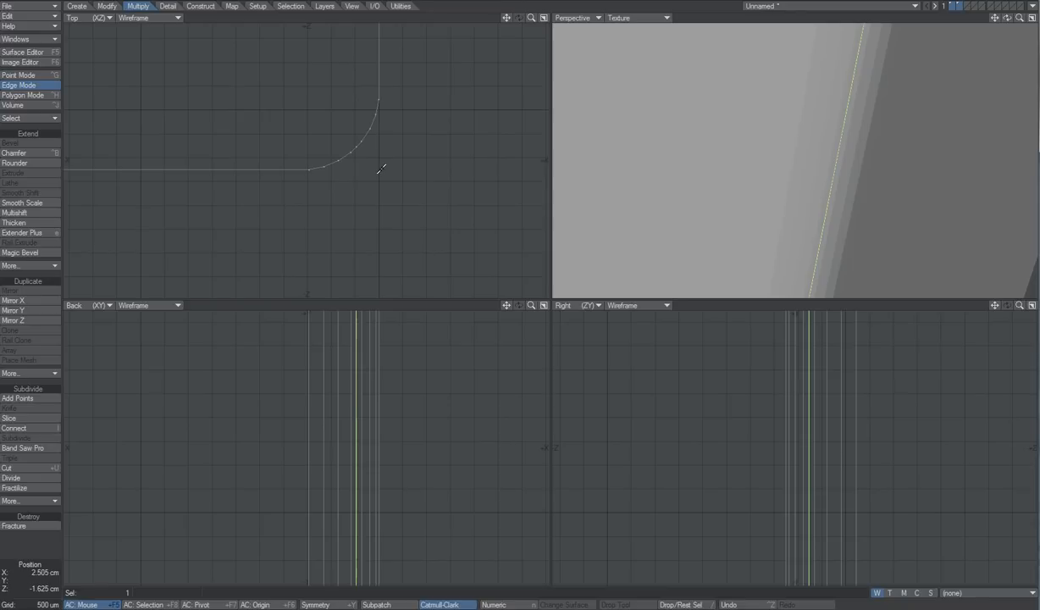
{"action": "scroll", "coordinate": [381, 170], "scroll_direction": "down", "scroll_amount": 3}
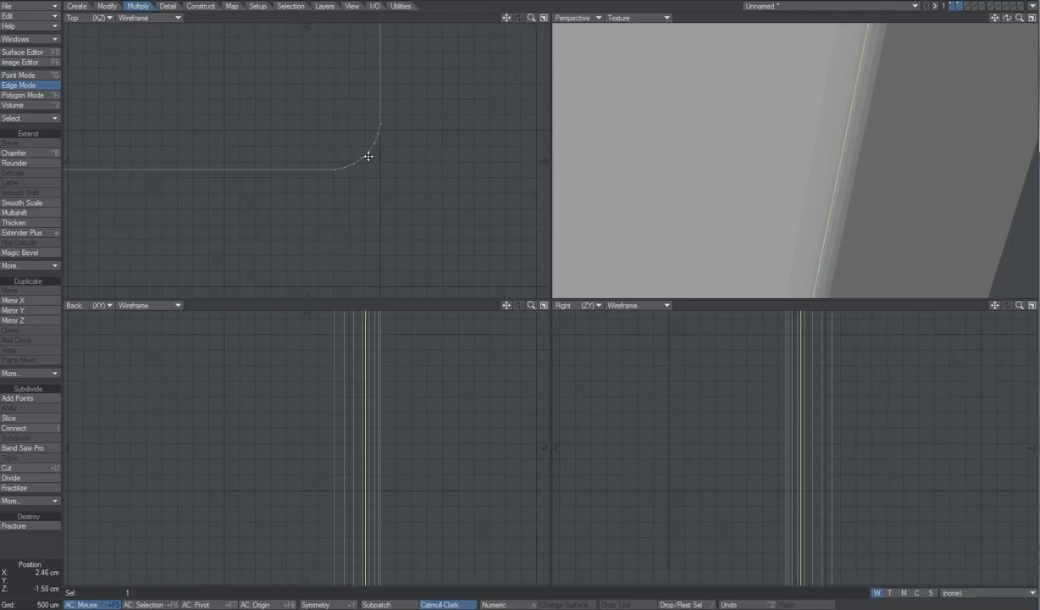
{"action": "scroll", "coordinate": [473, 204], "scroll_direction": "down", "scroll_amount": 2}
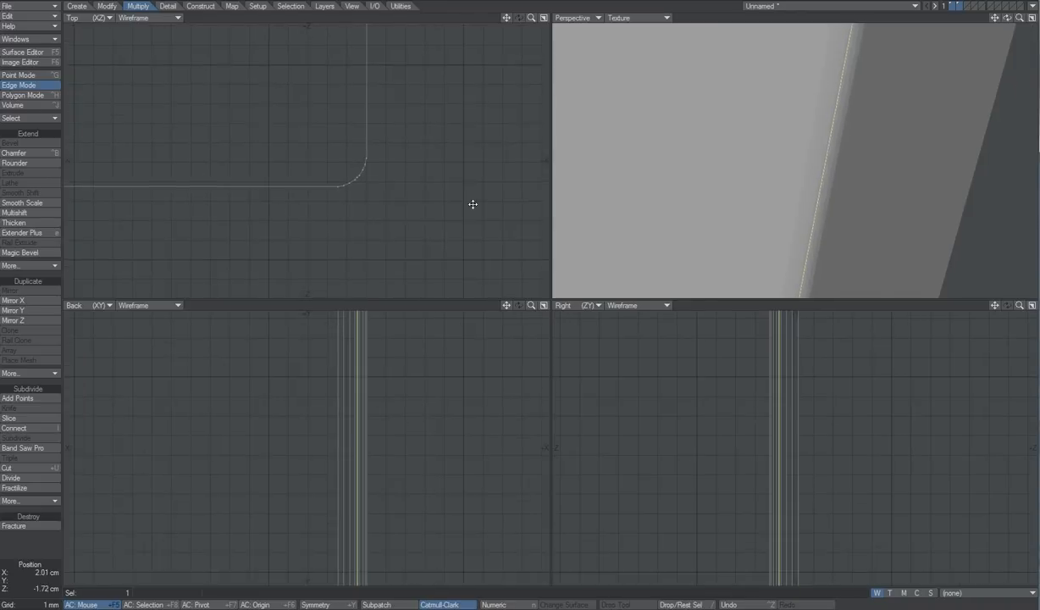
Step: Try to split the middle strip of the front-left rounded corner by connecting its selected edges
{"action": "left_click_drag", "start_coordinate": [473, 204], "coordinate": [520, 216], "text": "alt"}
{"action": "left_click_drag", "start_coordinate": [102, 216], "coordinate": [405, 174], "text": "alt"}
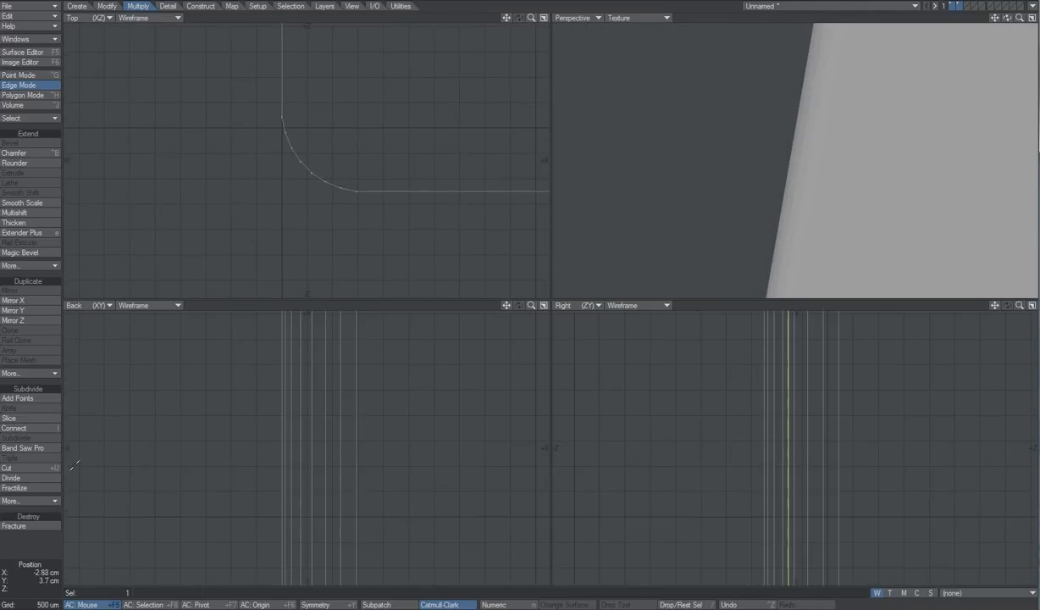
{"action": "left_click", "coordinate": [35, 549]}
{"action": "left_click", "coordinate": [308, 171]}
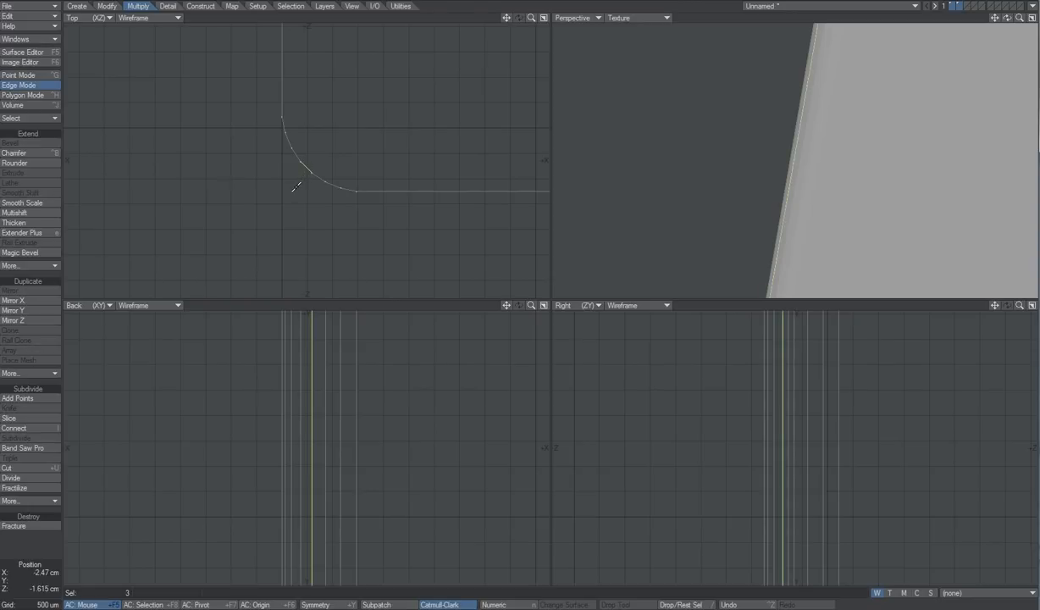
{"action": "left_click", "coordinate": [316, 181]}
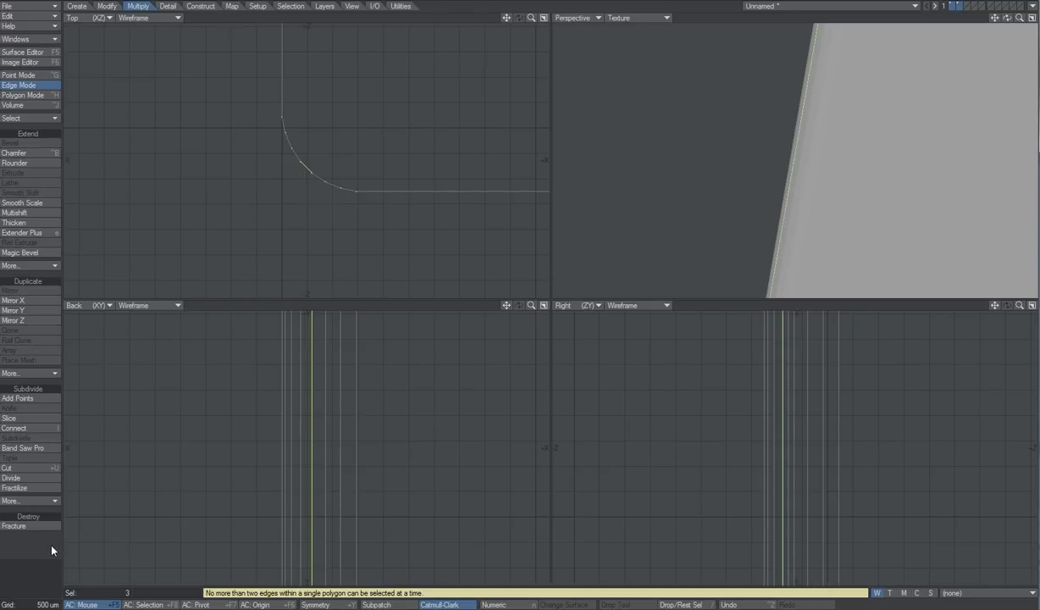
{"action": "key", "text": "a"}
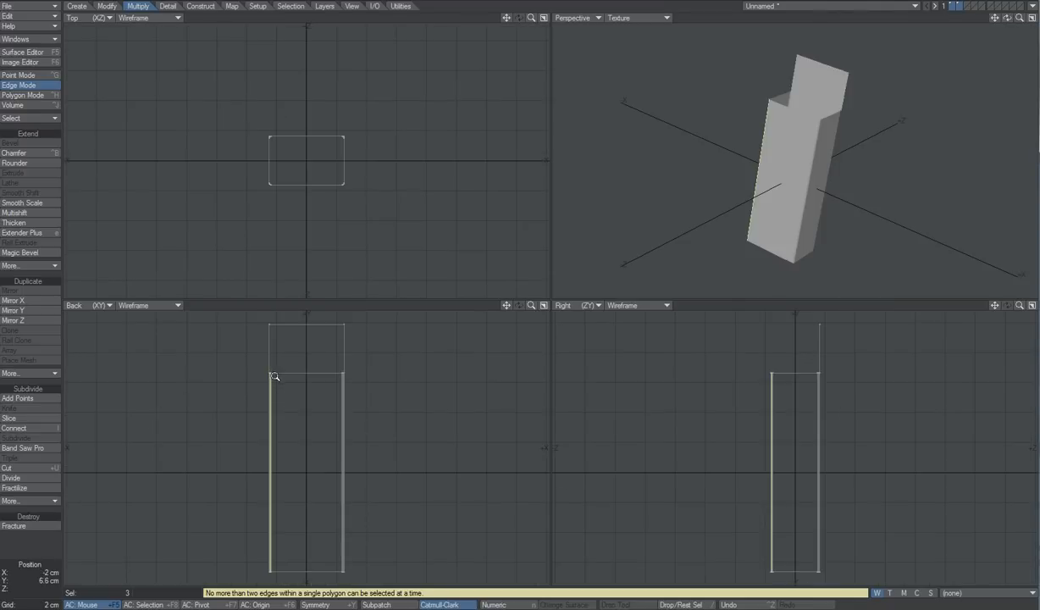
{"action": "key", "text": "shift+a"}
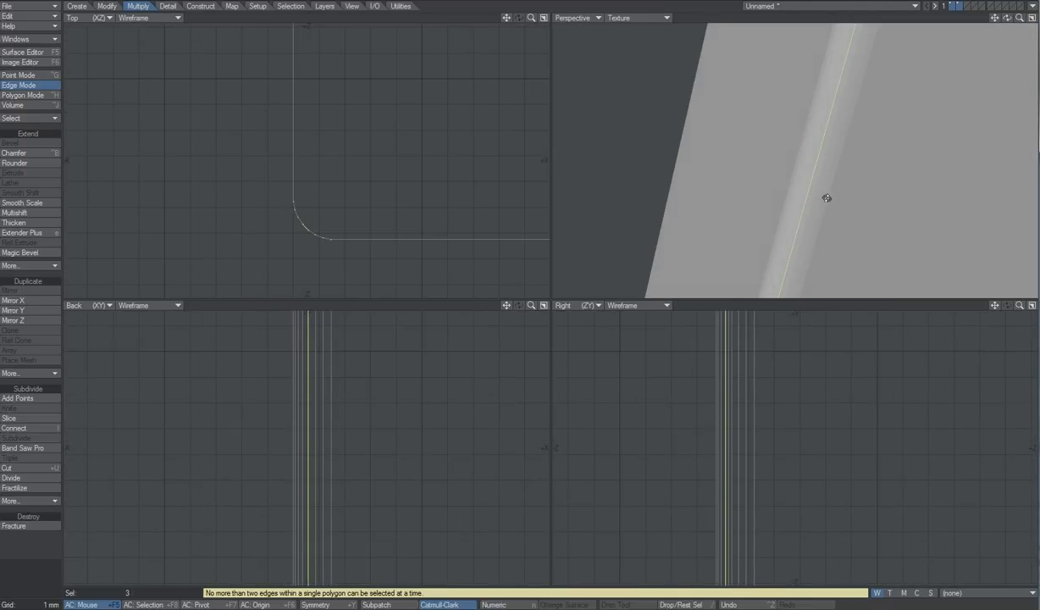
Step: Split the middle strip of the rear-left rounded corner lengthwise by connecting its two short end edges in Edge Mode
{"action": "key", "text": "ctrl+h"}
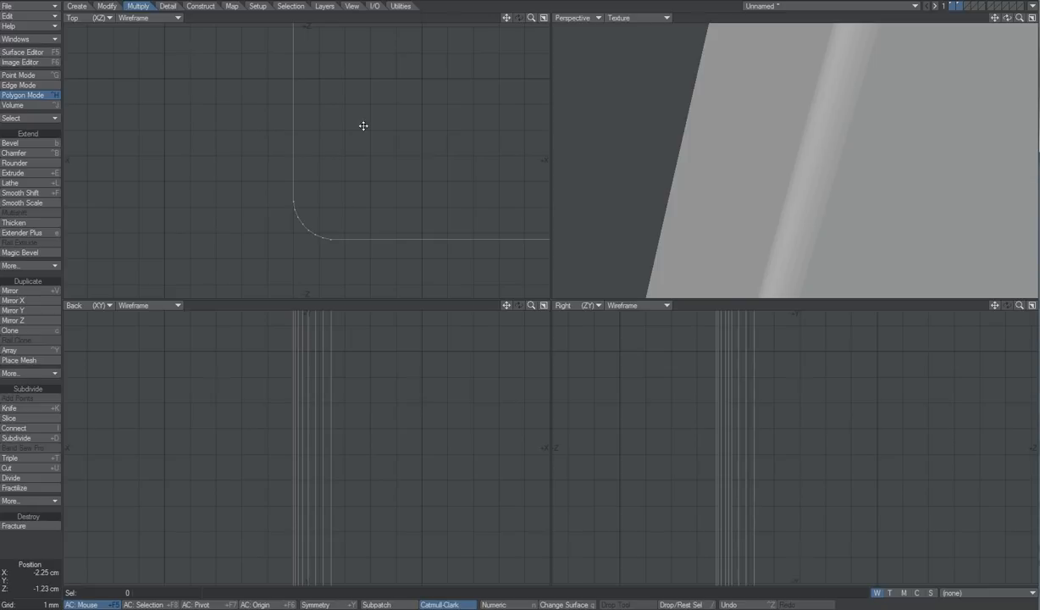
{"action": "mouse_move", "coordinate": [363, 125]}
{"action": "left_mouse_down", "text": "alt"}
{"action": "mouse_move", "coordinate": [387, 286]}
{"action": "mouse_move", "coordinate": [340, 276]}
{"action": "left_mouse_up", "text": "alt"}
{"action": "left_click_drag", "start_coordinate": [325, 51], "coordinate": [295, 242], "text": "alt"}
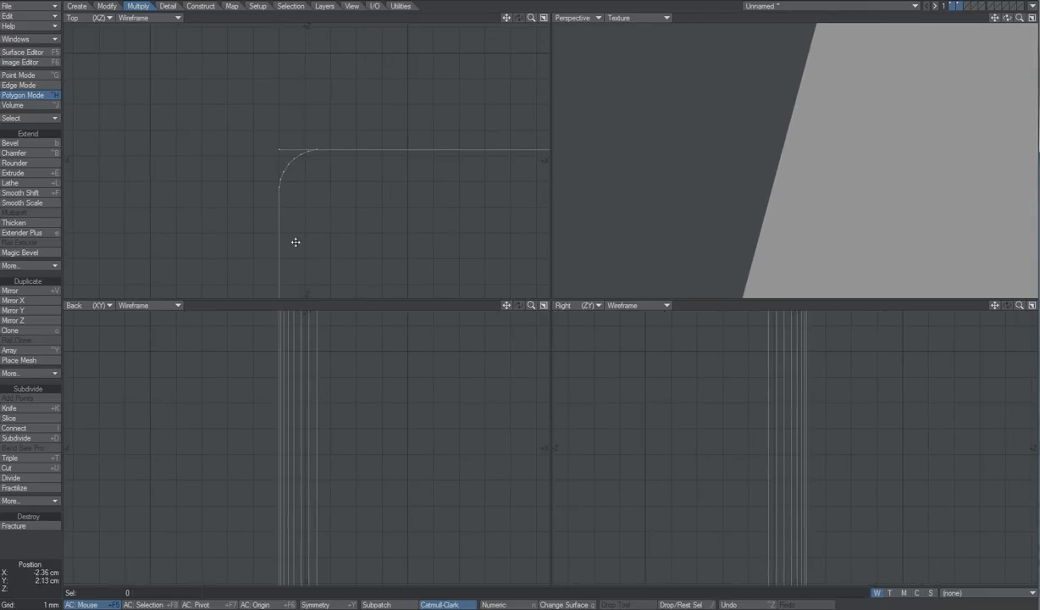
{"action": "scroll", "coordinate": [288, 169], "scroll_direction": "up", "scroll_amount": 2}
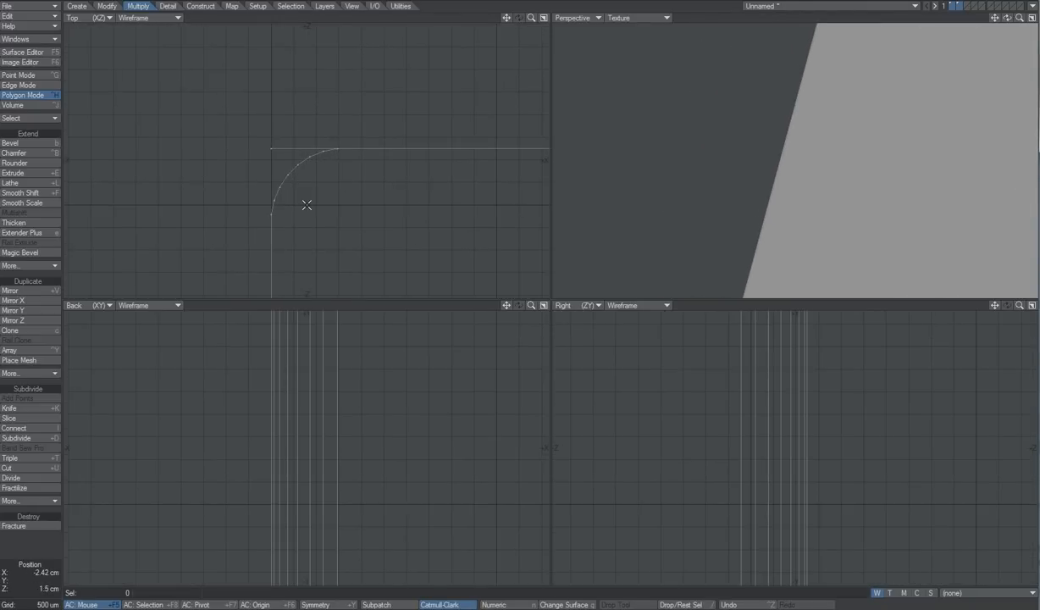
{"action": "left_click", "coordinate": [292, 172]}
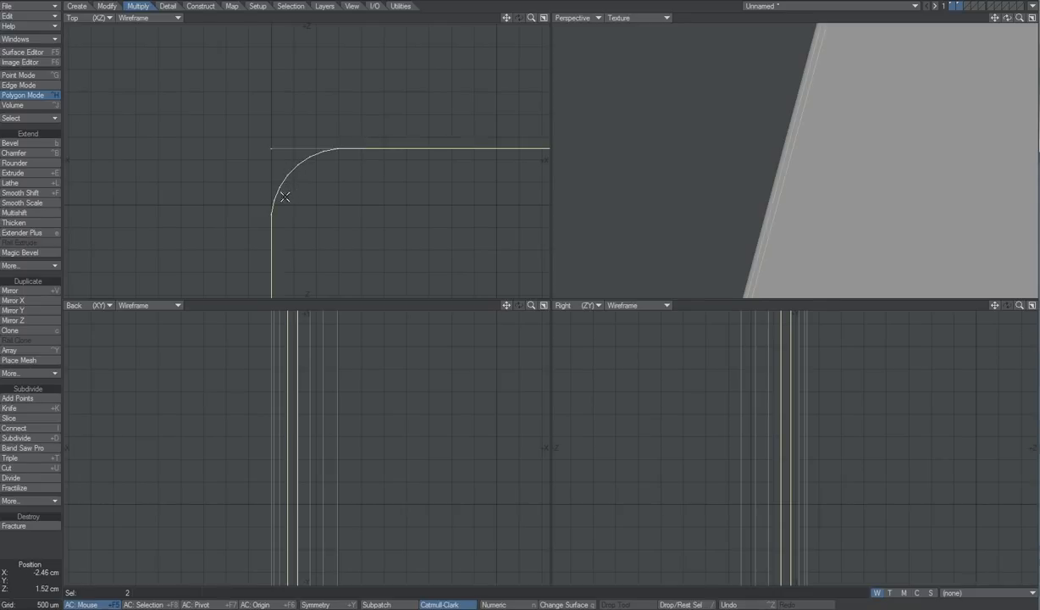
{"action": "left_click_drag", "start_coordinate": [286, 197], "coordinate": [264, 211]}
{"action": "left_click_drag", "start_coordinate": [303, 183], "coordinate": [251, 176]}
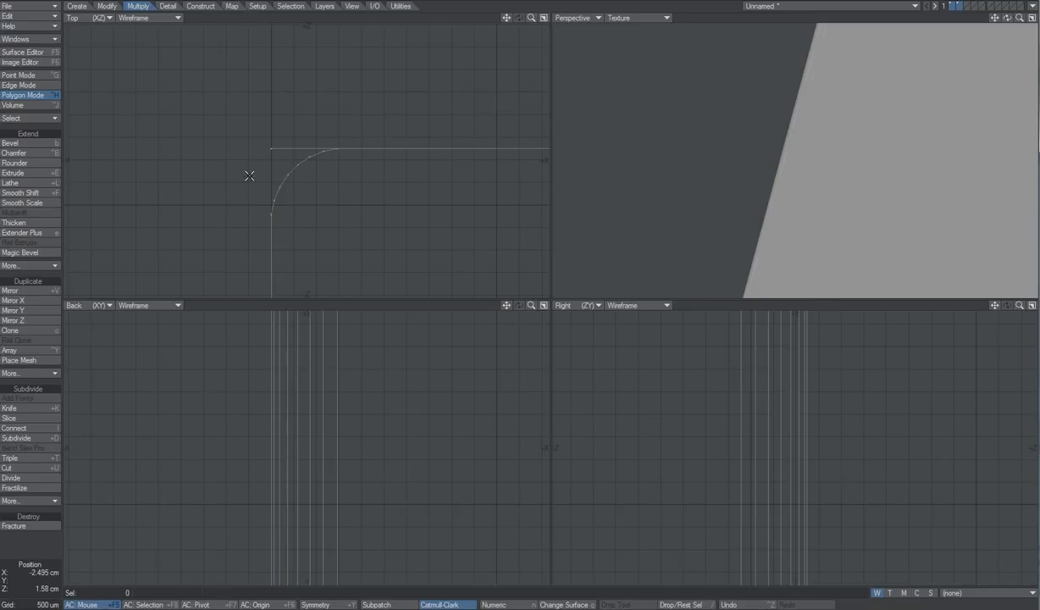
{"action": "left_click", "coordinate": [34, 85]}
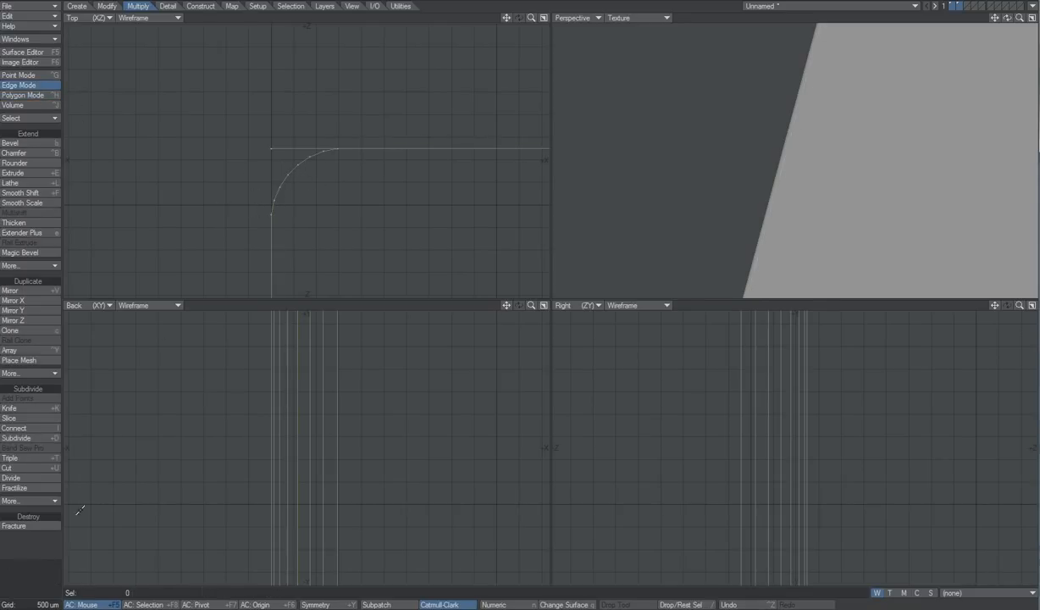
{"action": "left_click_drag", "start_coordinate": [304, 171], "coordinate": [278, 168]}
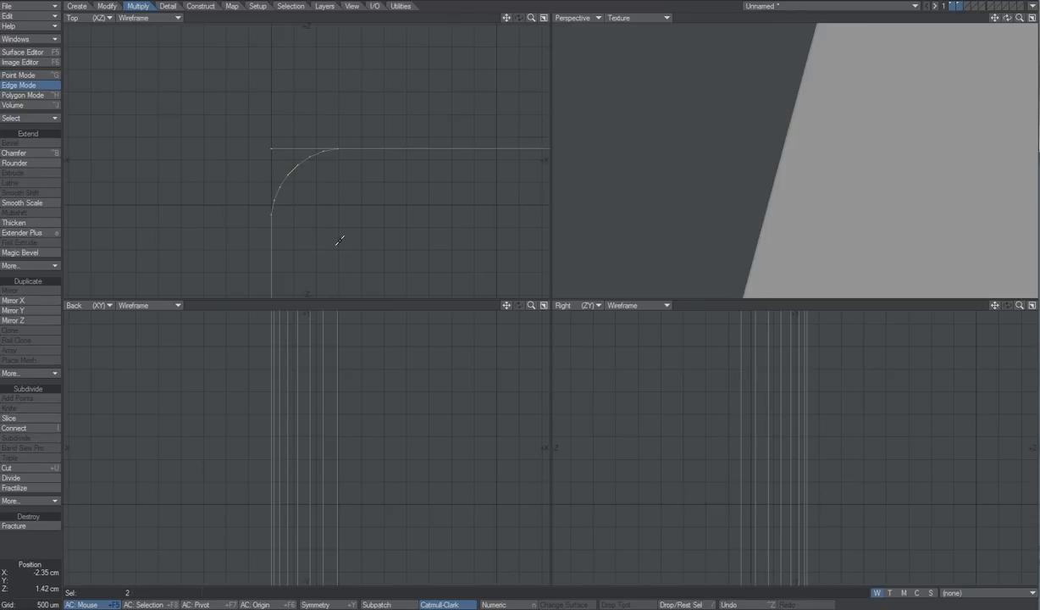
{"action": "key", "text": "l"}
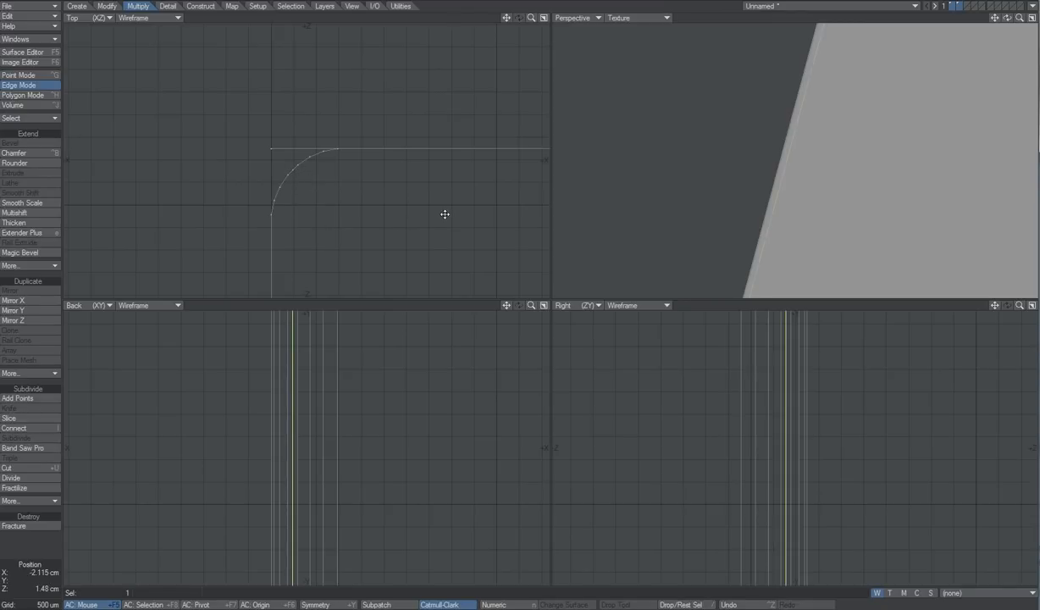
Step: Split the middle strip of the rear-right rounded corner with a connecting edge and clear the edge selection
{"action": "left_click", "coordinate": [359, 17]}
{"action": "left_click_drag", "start_coordinate": [439, 193], "coordinate": [145, 201], "text": "alt"}
{"action": "left_click_drag", "start_coordinate": [474, 209], "coordinate": [293, 209], "text": "alt"}
{"action": "left_click", "coordinate": [486, 194]}
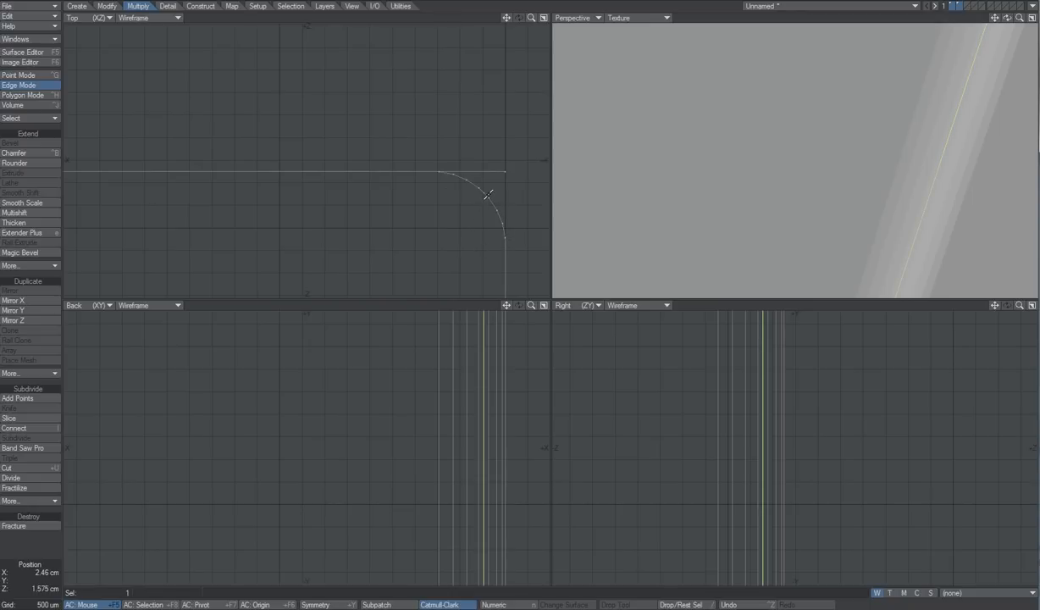
{"action": "key", "text": "slash"}
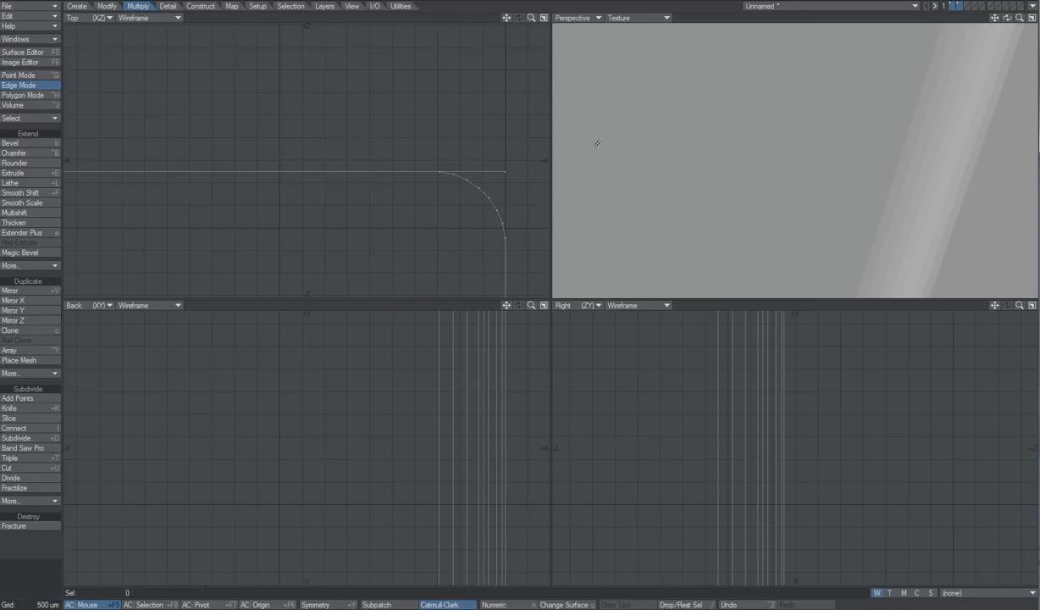
Step: In Polygon Mode, select only the box's front face and the adjoining strips of both front rounded corners up to their middle
{"action": "key", "text": "a"}
{"action": "left_click_drag", "start_coordinate": [785, 178], "coordinate": [858, 176], "text": "ctrl+alt"}
{"action": "left_click_drag", "start_coordinate": [858, 176], "coordinate": [785, 174], "text": "alt"}
{"action": "key", "text": "space"}
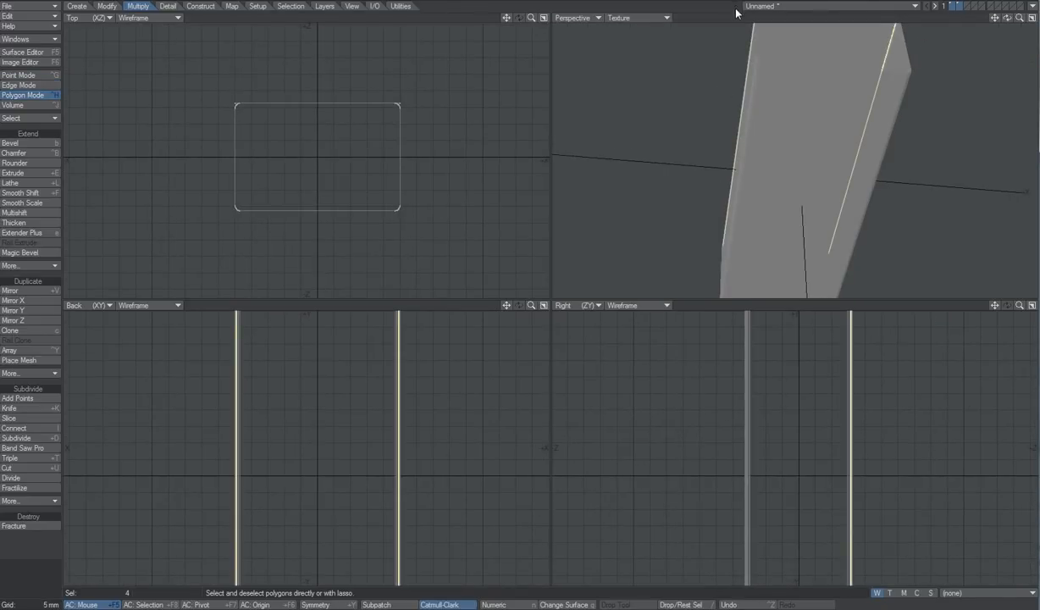
{"action": "key", "text": "slash"}
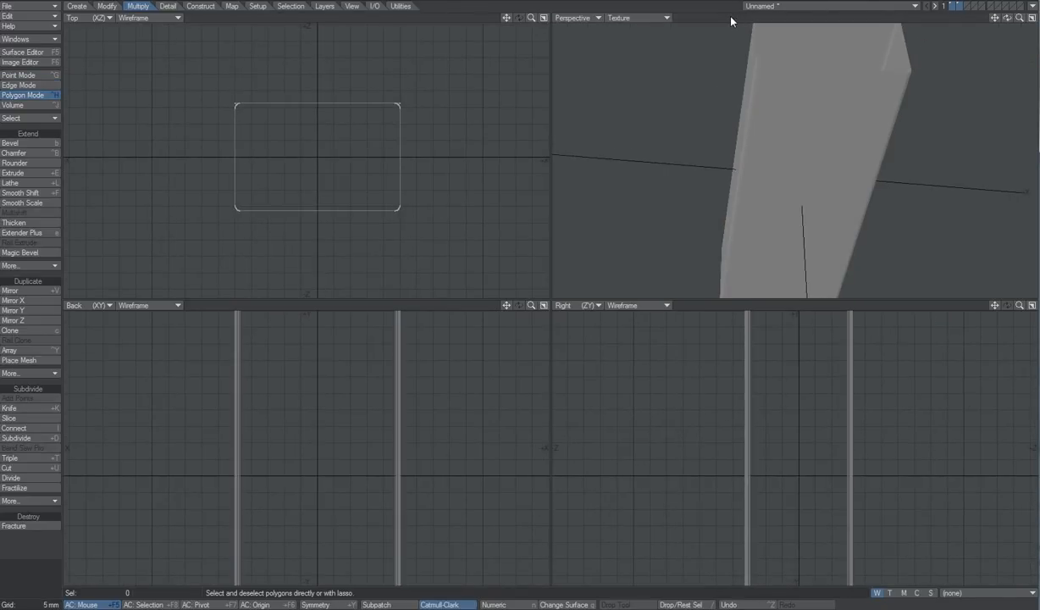
{"action": "left_click", "coordinate": [808, 196]}
{"action": "mouse_move", "coordinate": [397, 210]}
{"action": "left_mouse_down", "text": "ctrl+alt"}
{"action": "mouse_move", "coordinate": [585, 199]}
{"action": "mouse_move", "coordinate": [564, 197]}
{"action": "left_mouse_up", "text": "ctrl+alt"}
{"action": "mouse_move", "coordinate": [433, 201]}
{"action": "right_mouse_down", "text": "shift"}
{"action": "mouse_move", "coordinate": [369, 192]}
{"action": "mouse_move", "coordinate": [446, 244]}
{"action": "right_mouse_up", "text": "shift"}
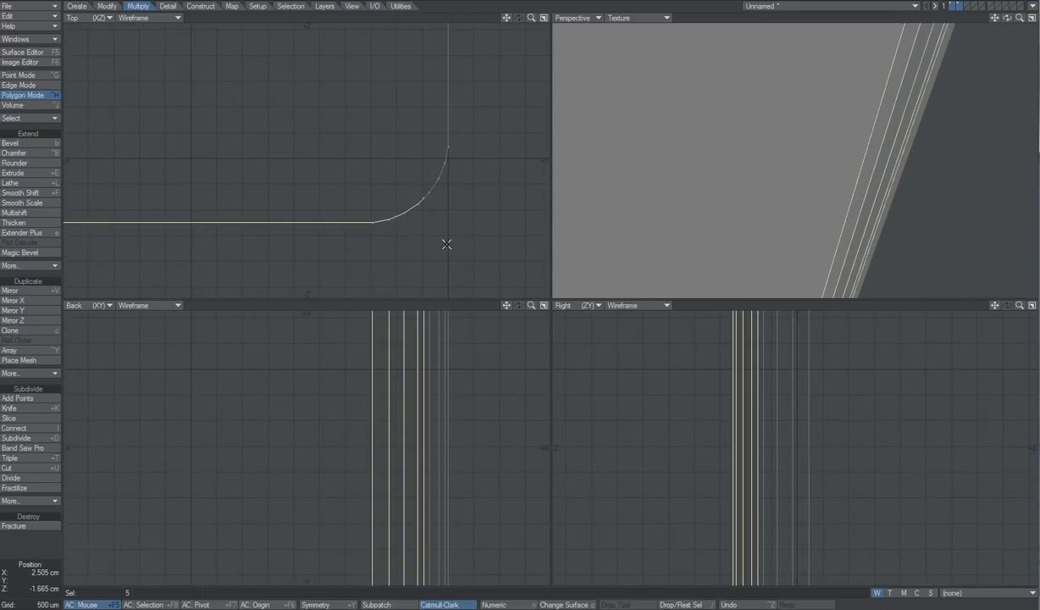
{"action": "left_click_drag", "start_coordinate": [321, 232], "coordinate": [399, 228], "text": "alt"}
{"action": "key", "text": "a"}
{"action": "left_click_drag", "start_coordinate": [269, 185], "coordinate": [504, 181], "text": "ctrl+alt"}
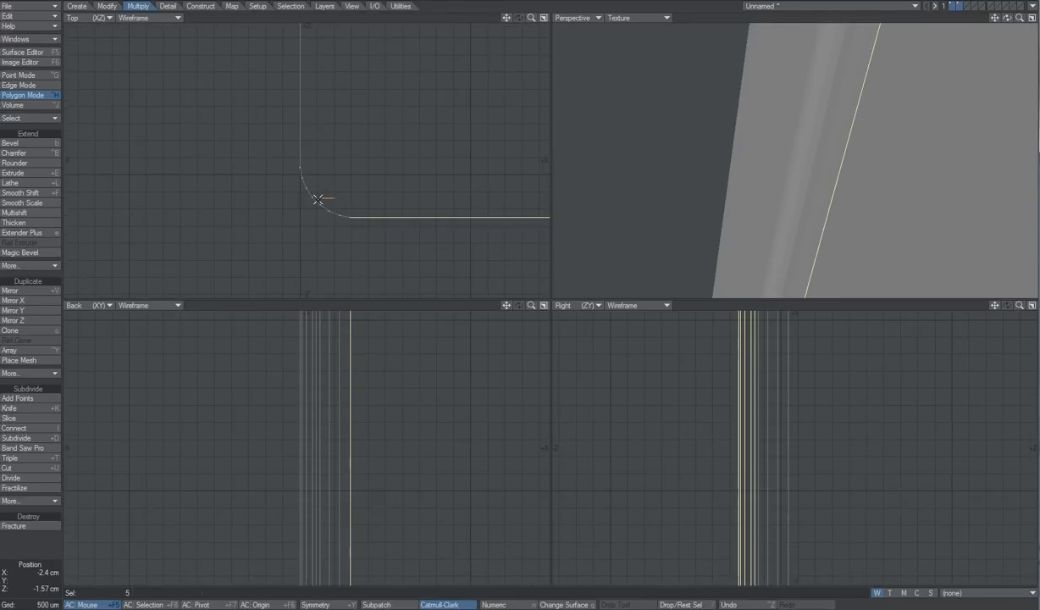
{"action": "mouse_move", "coordinate": [316, 198]}
{"action": "right_mouse_down", "text": "shift"}
{"action": "mouse_move", "coordinate": [348, 222]}
{"action": "mouse_move", "coordinate": [374, 220]}
{"action": "right_mouse_up", "text": "shift"}
Step: Assign the selected polygons a new surface named BoxFront with the blue colour 106, 115, 217, and deselect them
{"action": "type", "text": "q"}
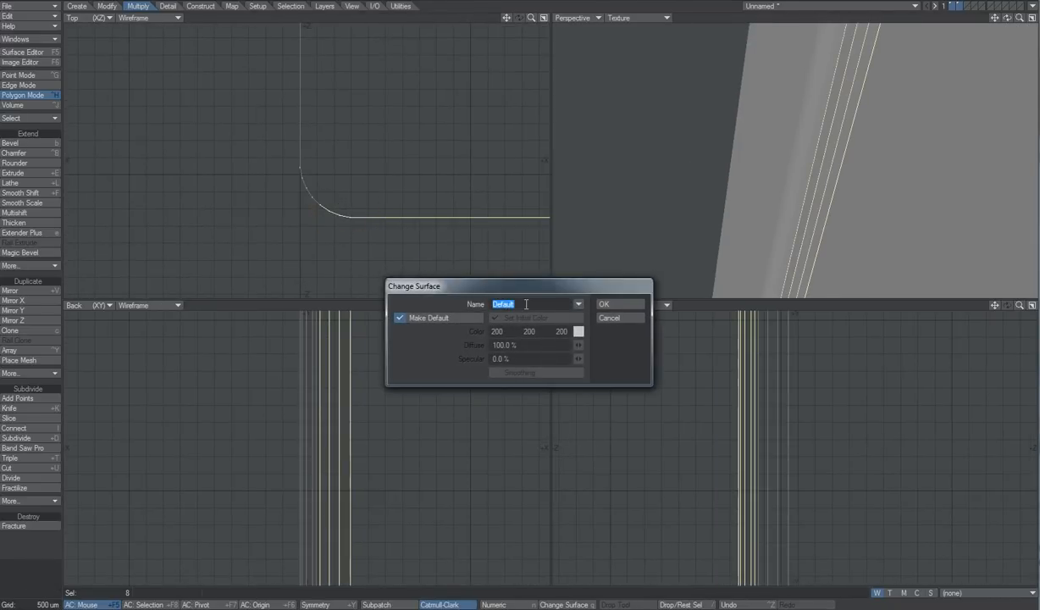
{"action": "type", "text": "BoxFront"}
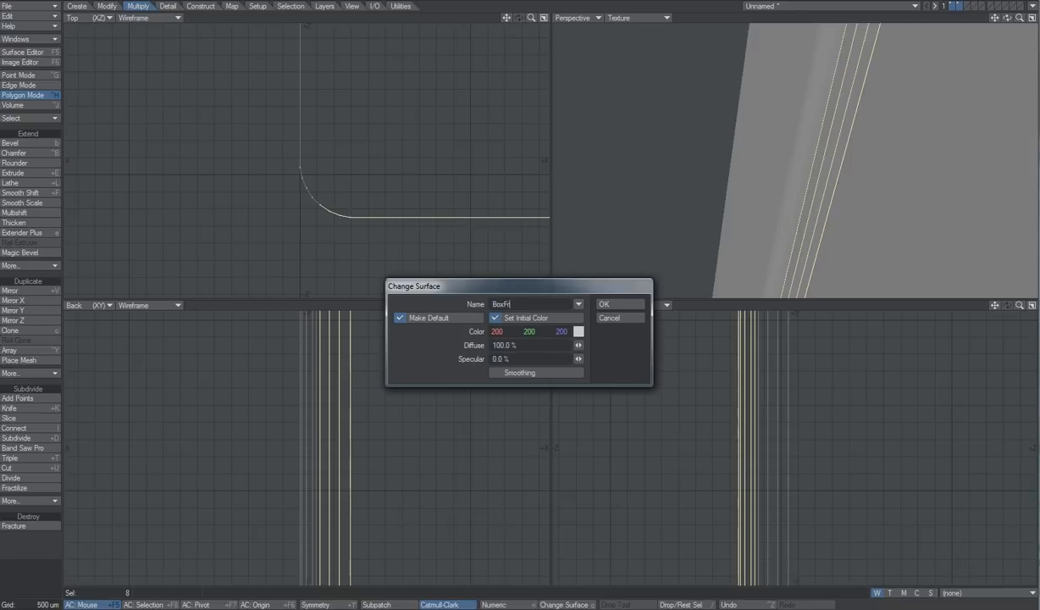
{"action": "left_click", "coordinate": [578, 332]}
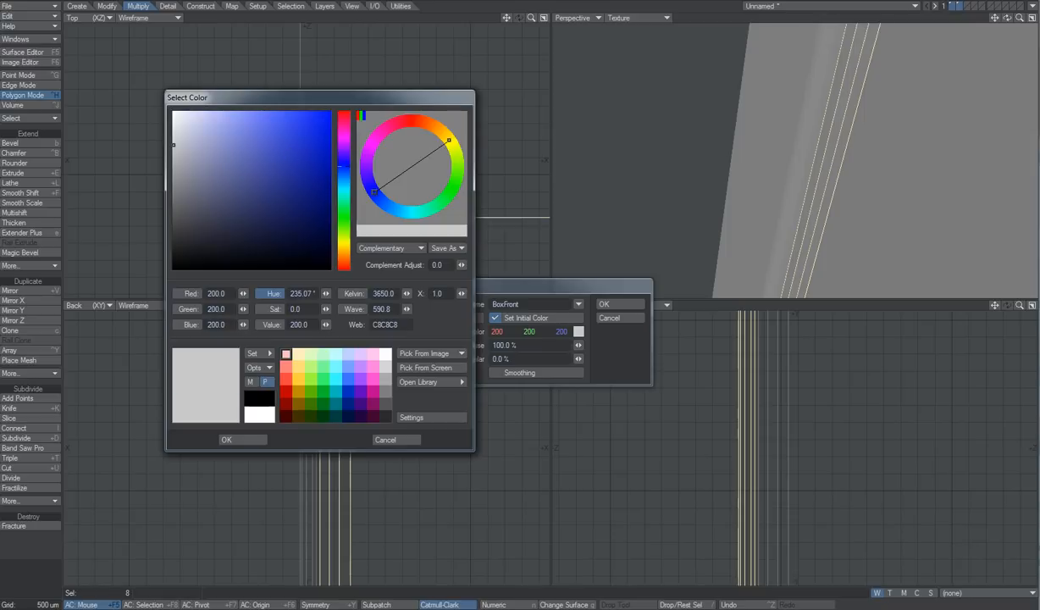
{"action": "left_click", "coordinate": [254, 135]}
{"action": "left_click", "coordinate": [244, 438]}
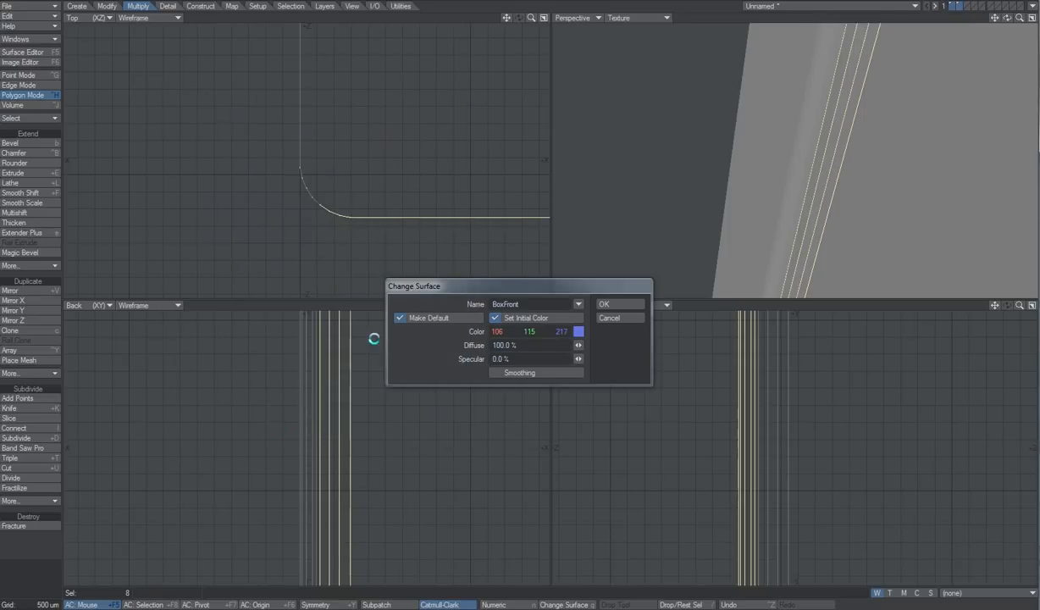
{"action": "left_click", "coordinate": [619, 304]}
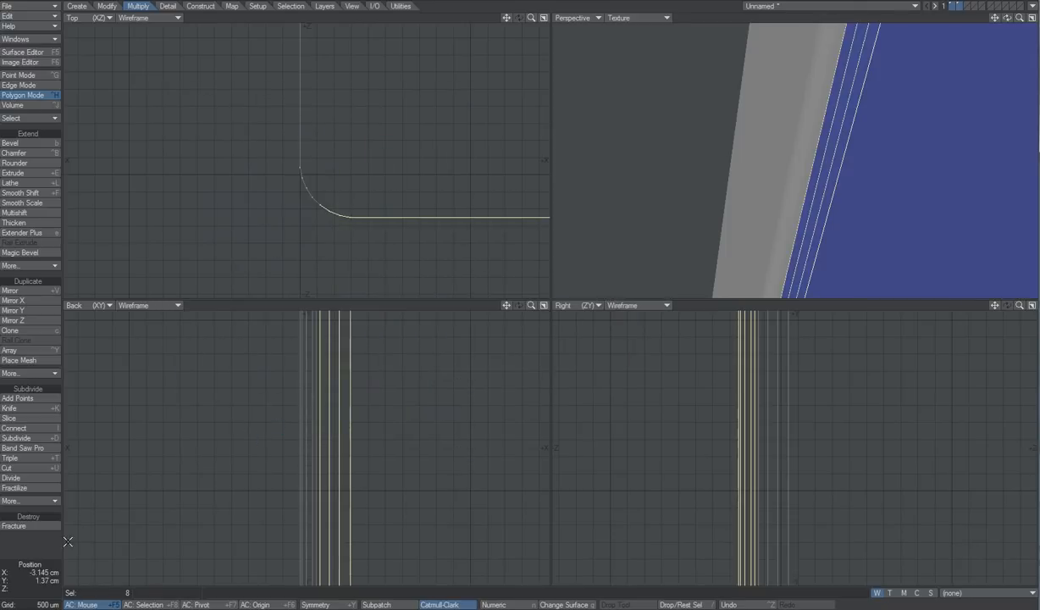
{"action": "left_click", "coordinate": [36, 542]}
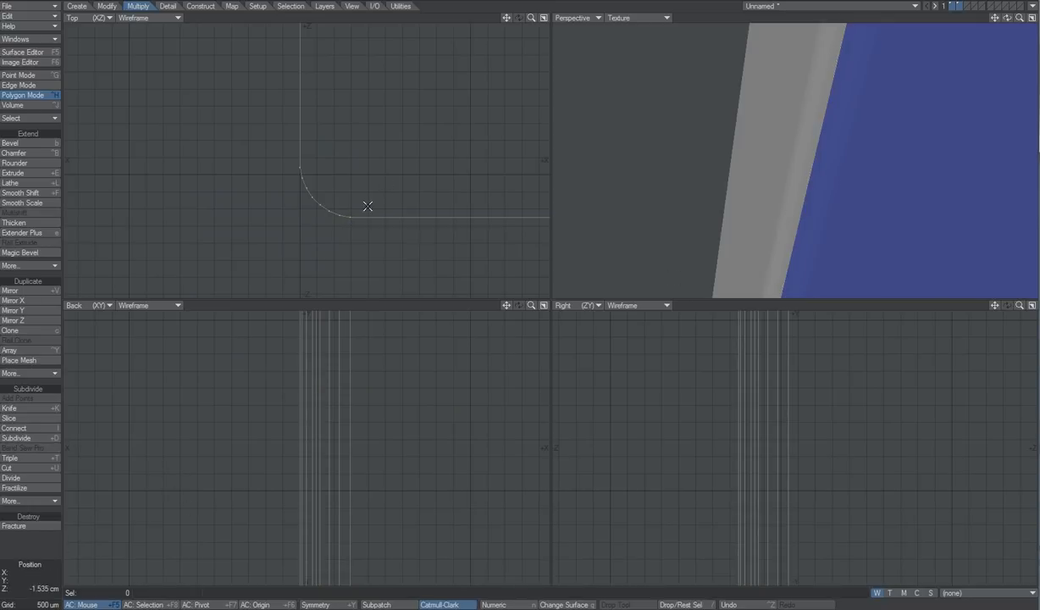
Step: Select the box's left (-X) side face and the adjoining strips of both left rounded corners up to their middle
{"action": "left_click", "coordinate": [805, 187]}
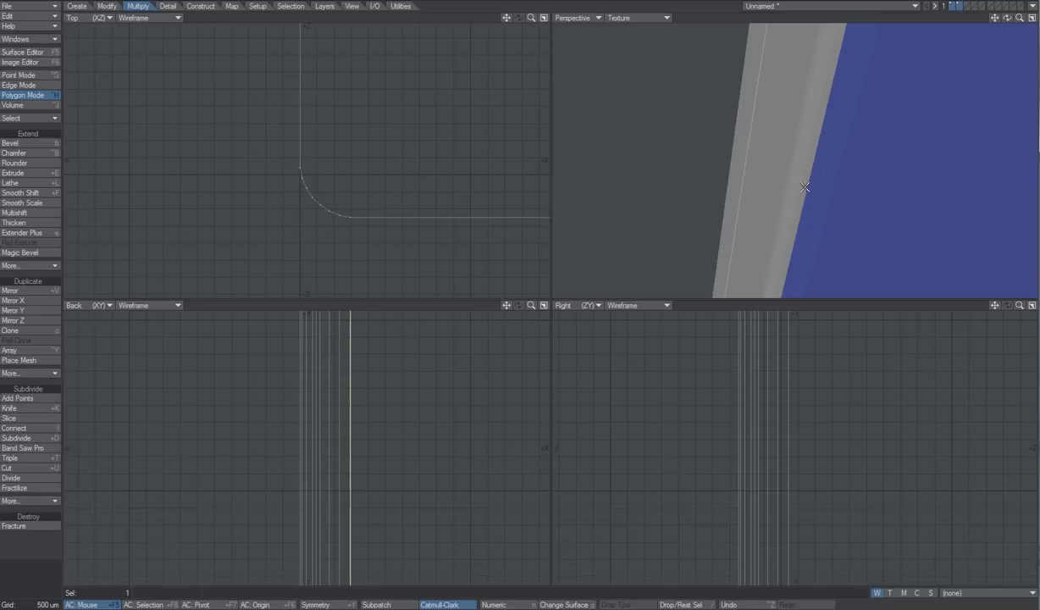
{"action": "left_click", "coordinate": [732, 17]}
{"action": "scroll", "coordinate": [787, 197], "scroll_direction": "down", "scroll_amount": 2}
{"action": "left_click_drag", "start_coordinate": [775, 173], "coordinate": [801, 192]}
{"action": "left_click_drag", "start_coordinate": [839, 228], "coordinate": [689, 141], "text": "alt"}
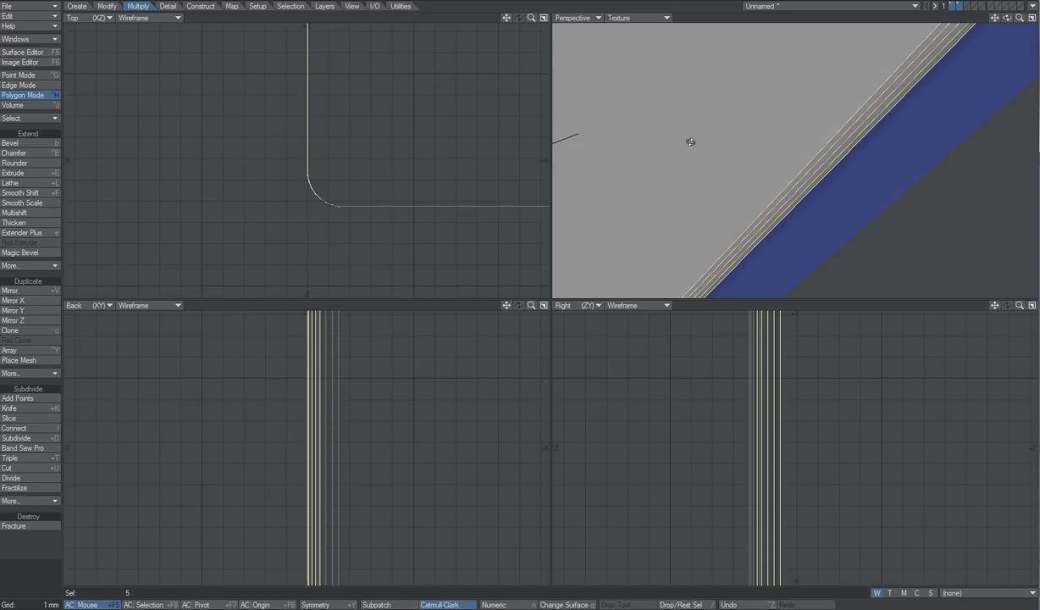
{"action": "key", "text": "a"}
{"action": "left_click_drag", "start_coordinate": [731, 170], "coordinate": [828, 180], "text": "alt"}
{"action": "scroll", "coordinate": [828, 180], "scroll_direction": "up", "scroll_amount": 5}
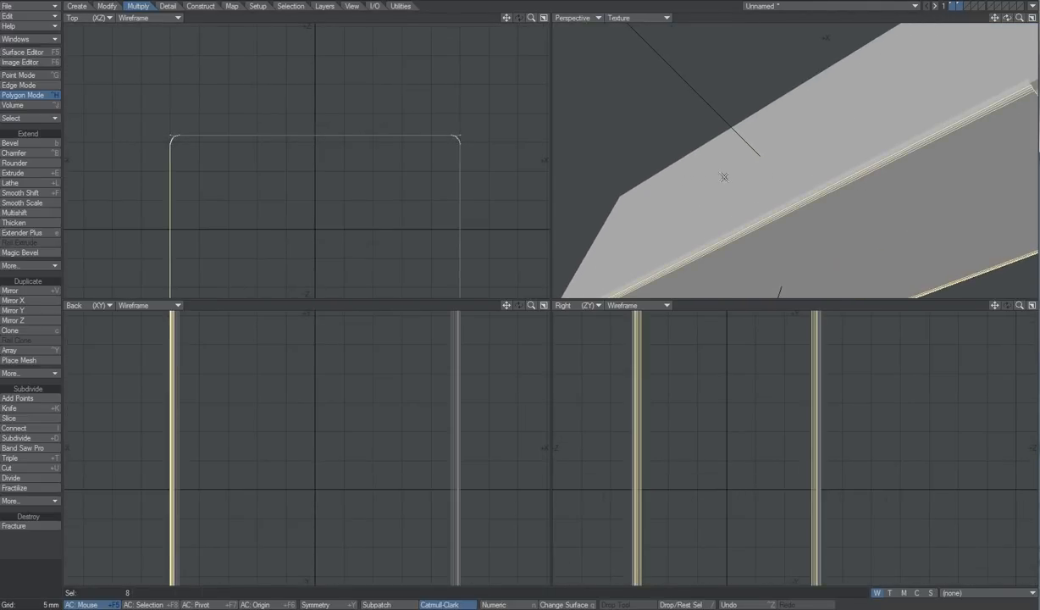
{"action": "scroll", "coordinate": [216, 139], "scroll_direction": "up", "scroll_amount": 6}
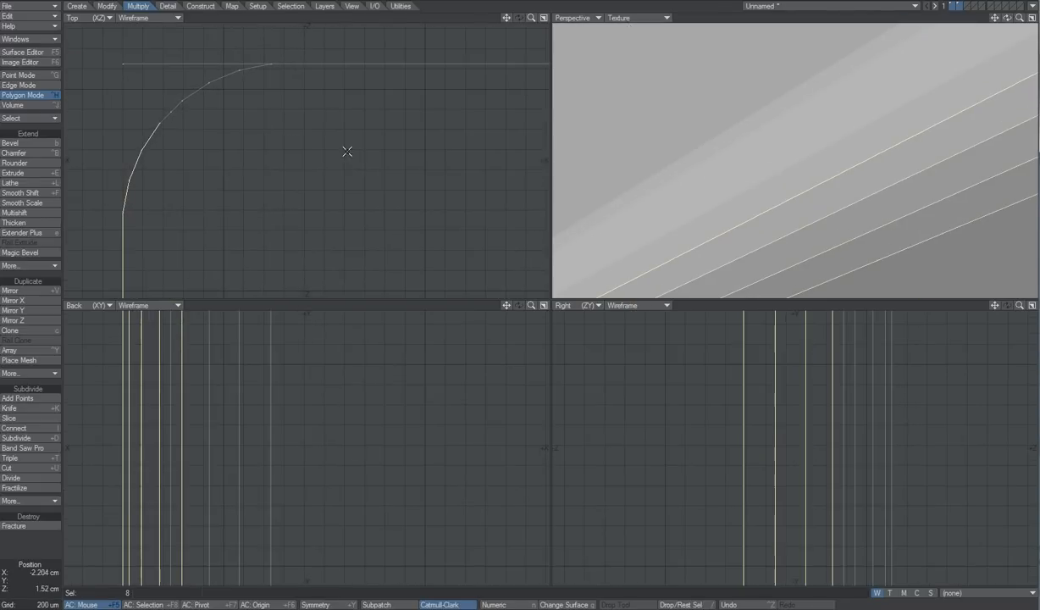
Step: Assign the selected polygons a new surface named Box side 1 with the magenta colour 210, 106, 217, and deselect them
{"action": "type", "text": "q"}
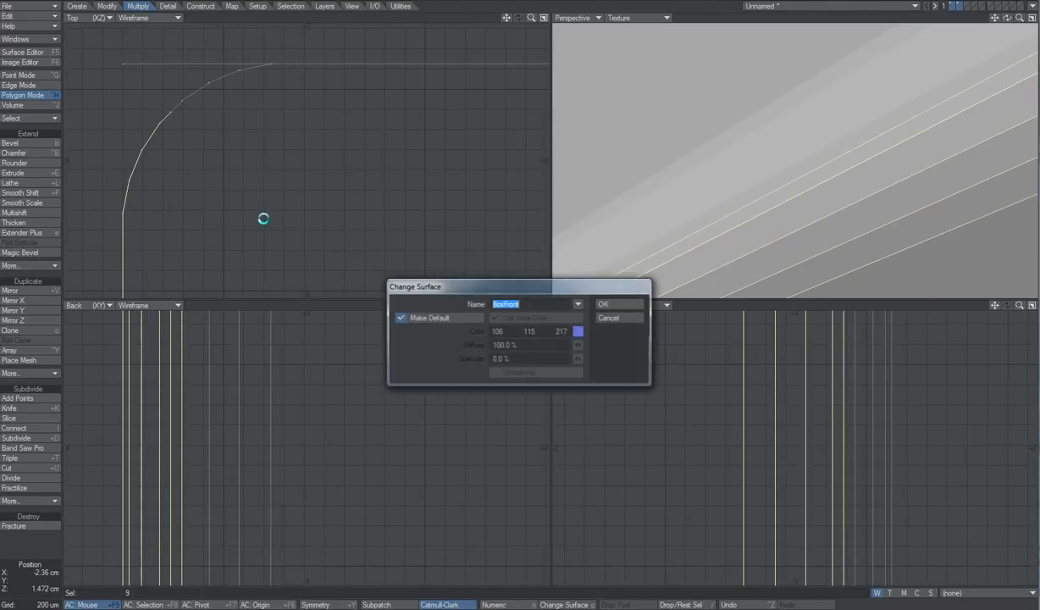
{"action": "type", "text": "BoxFront"}
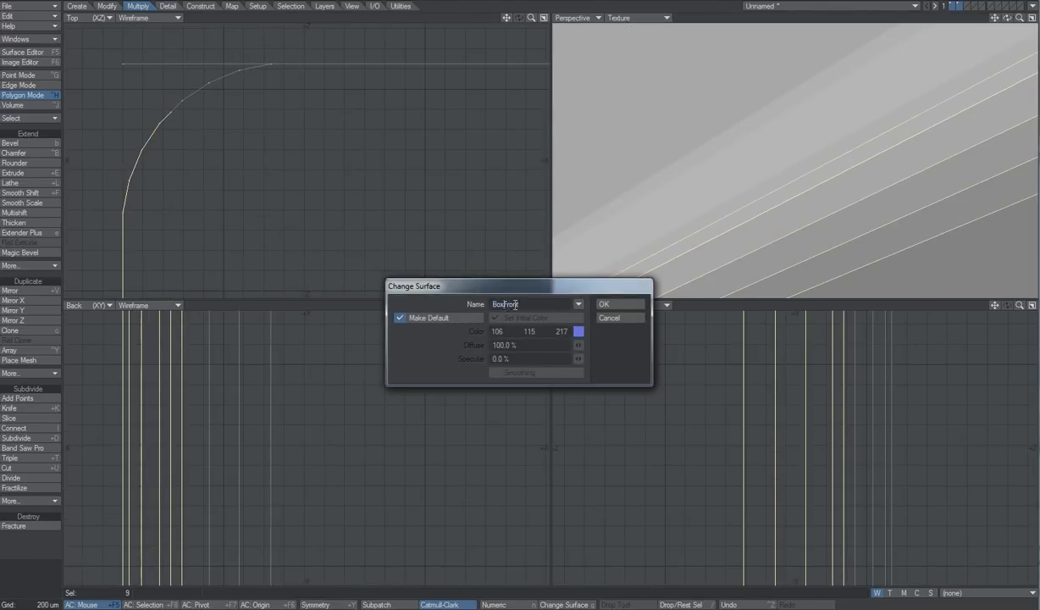
{"action": "key", "text": "BackSpace"}
{"action": "key", "text": "BackSpace"}
{"action": "key", "text": "BackSpace"}
{"action": "key", "text": "BackSpace"}
{"action": "key", "text": "BackSpace"}
{"action": "type", "text": "side 1"}
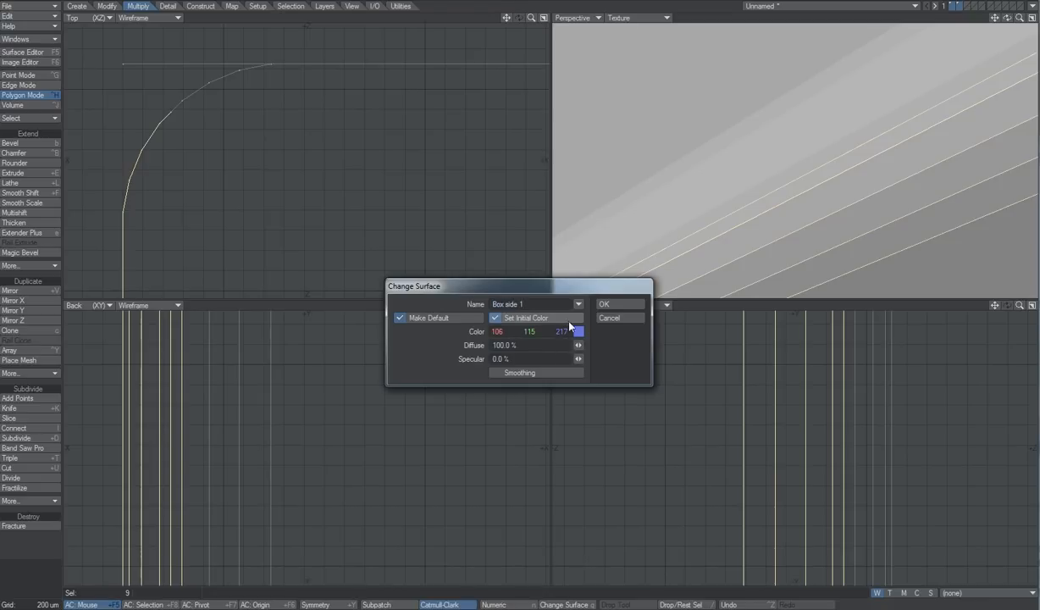
{"action": "left_click", "coordinate": [579, 331]}
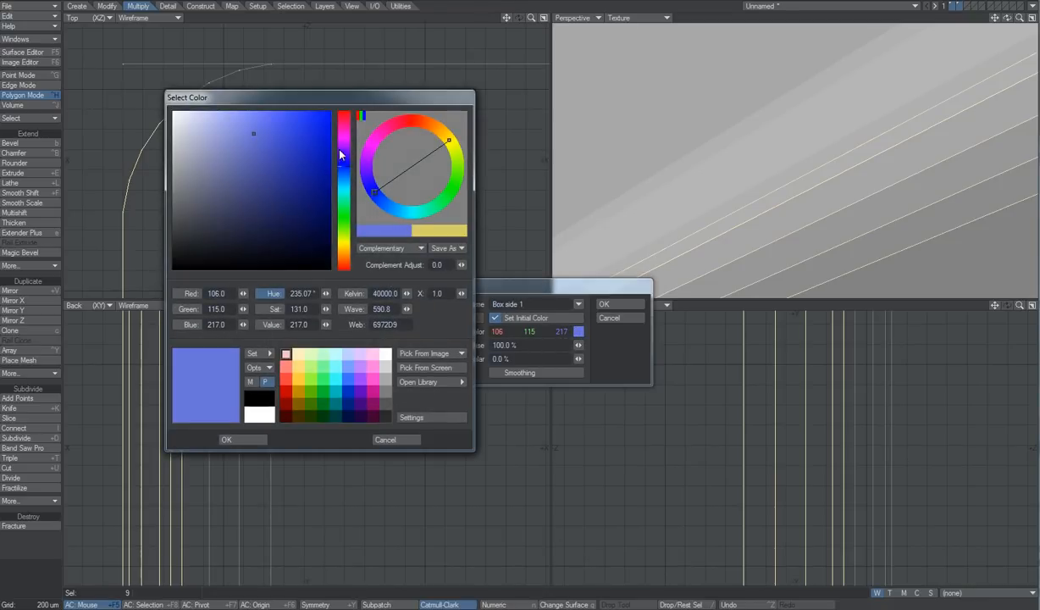
{"action": "left_click_drag", "start_coordinate": [342, 155], "coordinate": [346, 147]}
{"action": "left_click", "coordinate": [244, 439]}
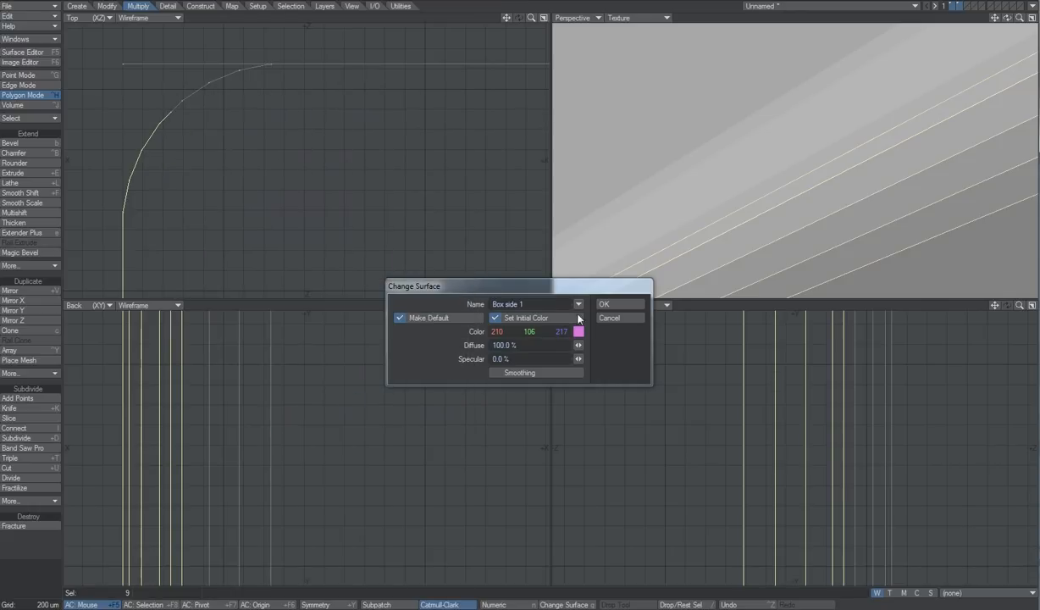
{"action": "left_click", "coordinate": [615, 303]}
{"action": "key", "text": "/"}
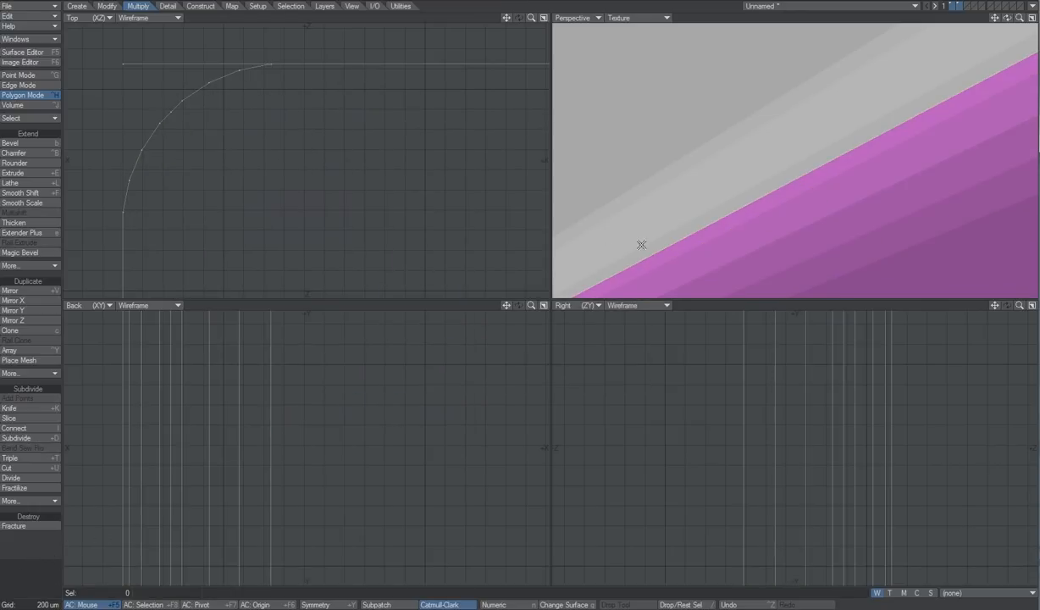
Step: Select the box's back face below the flap and the adjoining strips of both rear rounded corners up to their middle
{"action": "left_click", "coordinate": [674, 235]}
{"action": "left_click", "coordinate": [675, 235]}
{"action": "left_click_drag", "start_coordinate": [674, 235], "coordinate": [603, 248], "text": "ctrl+alt"}
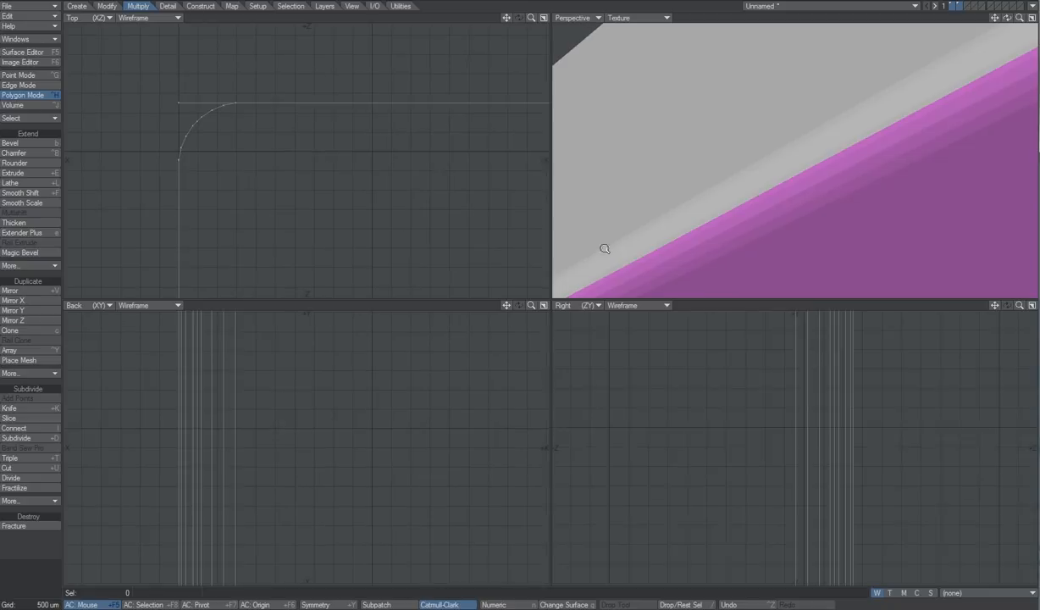
{"action": "left_click", "coordinate": [669, 232]}
{"action": "left_click", "coordinate": [671, 235]}
{"action": "scroll", "coordinate": [701, 230], "scroll_direction": "down", "scroll_amount": 3}
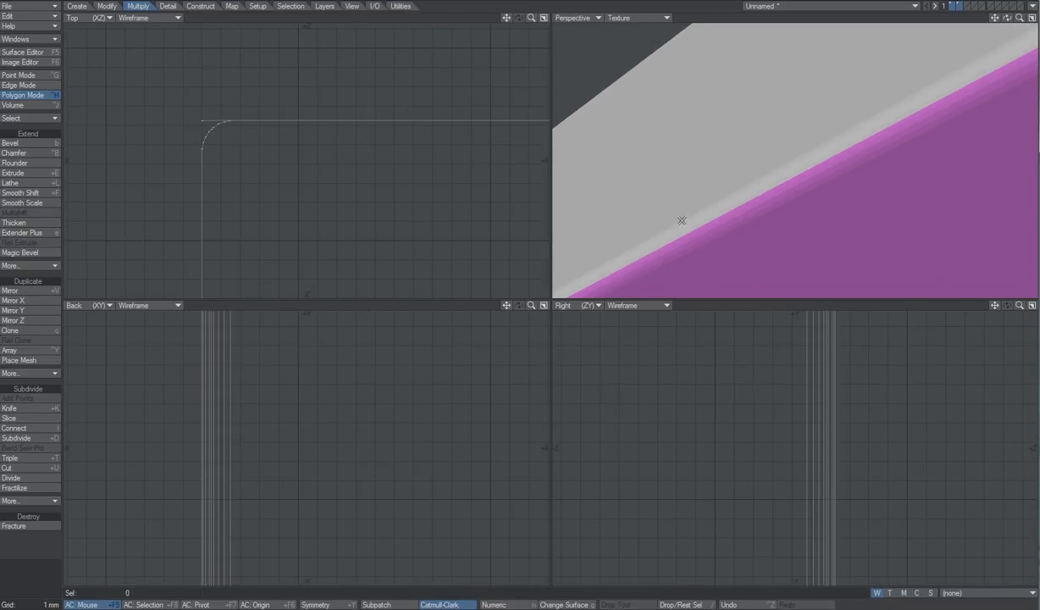
{"action": "mouse_move", "coordinate": [685, 201]}
{"action": "left_mouse_down"}
{"action": "mouse_move", "coordinate": [697, 228]}
{"action": "mouse_move", "coordinate": [724, 212]}
{"action": "mouse_move", "coordinate": [795, 244]}
{"action": "left_mouse_up"}
{"action": "key", "text": "a"}
{"action": "left_click_drag", "start_coordinate": [743, 208], "coordinate": [838, 177], "text": "alt"}
{"action": "left_click_drag", "start_coordinate": [839, 176], "coordinate": [904, 209], "text": "alt+shift"}
{"action": "left_click_drag", "start_coordinate": [904, 208], "coordinate": [946, 225], "text": "ctrl+alt"}
{"action": "left_click_drag", "start_coordinate": [801, 180], "coordinate": [743, 165], "text": "ctrl+alt"}
Step: Assign the selected polygons a new surface named Box Back with the teal colour 106, 217, 171, and deselect them
{"action": "key", "text": "q"}
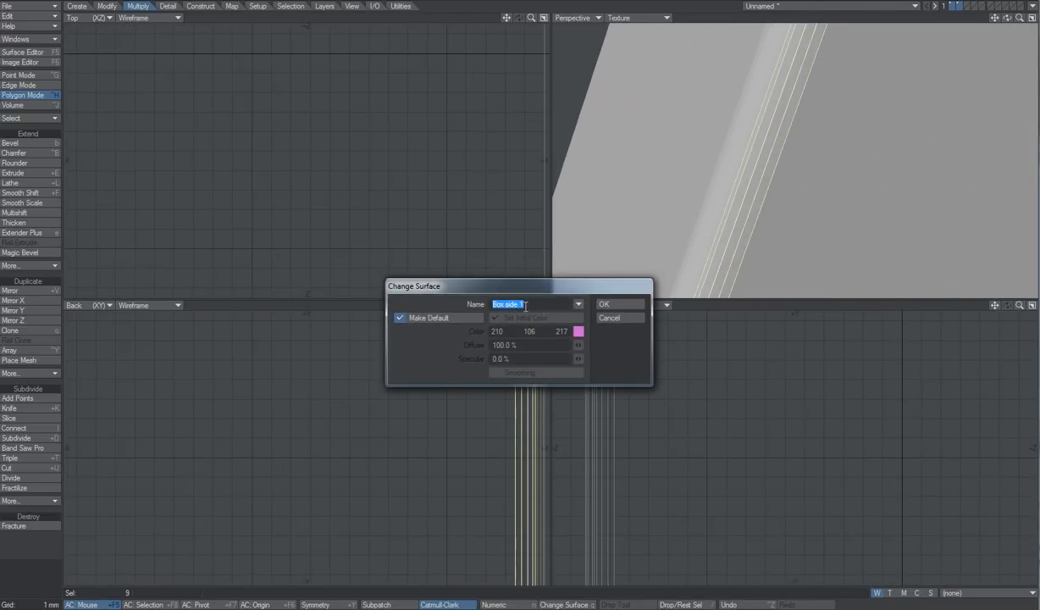
{"action": "left_click", "coordinate": [530, 304]}
{"action": "type", "text": "Back"}
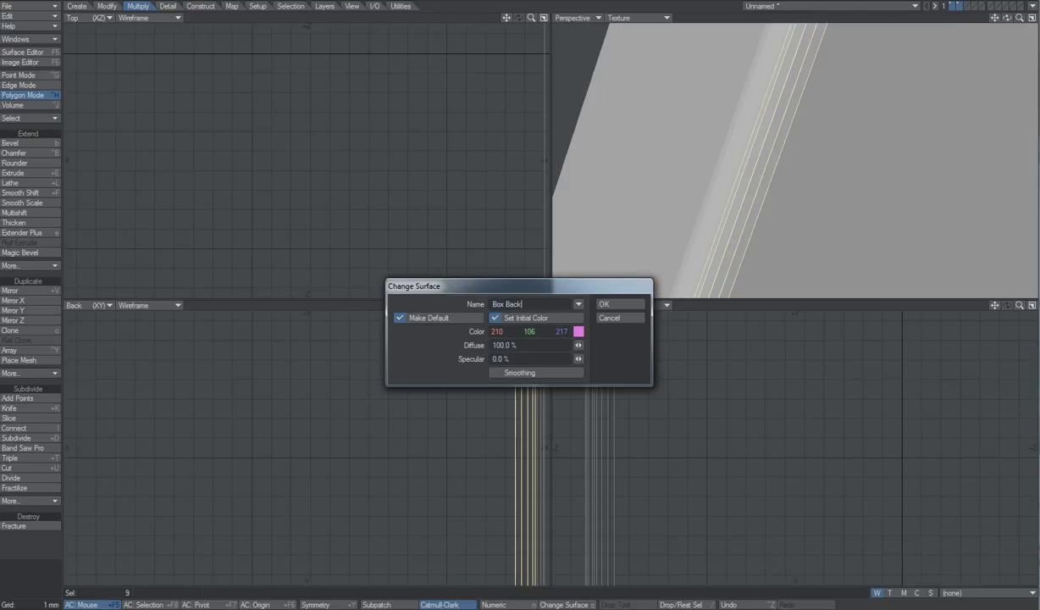
{"action": "left_click", "coordinate": [578, 331]}
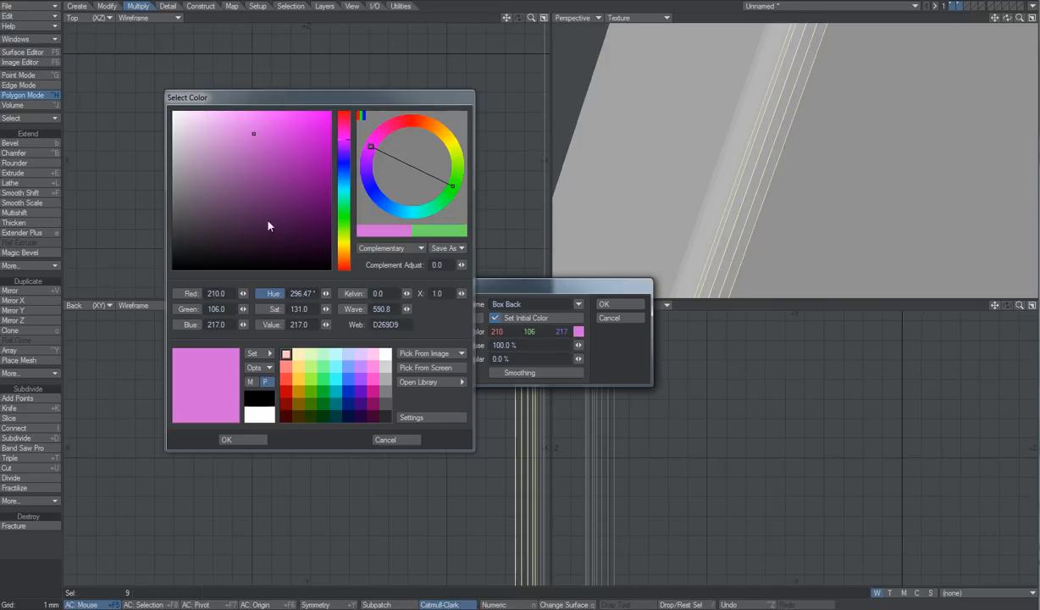
{"action": "left_click", "coordinate": [340, 204]}
{"action": "left_click", "coordinate": [227, 439]}
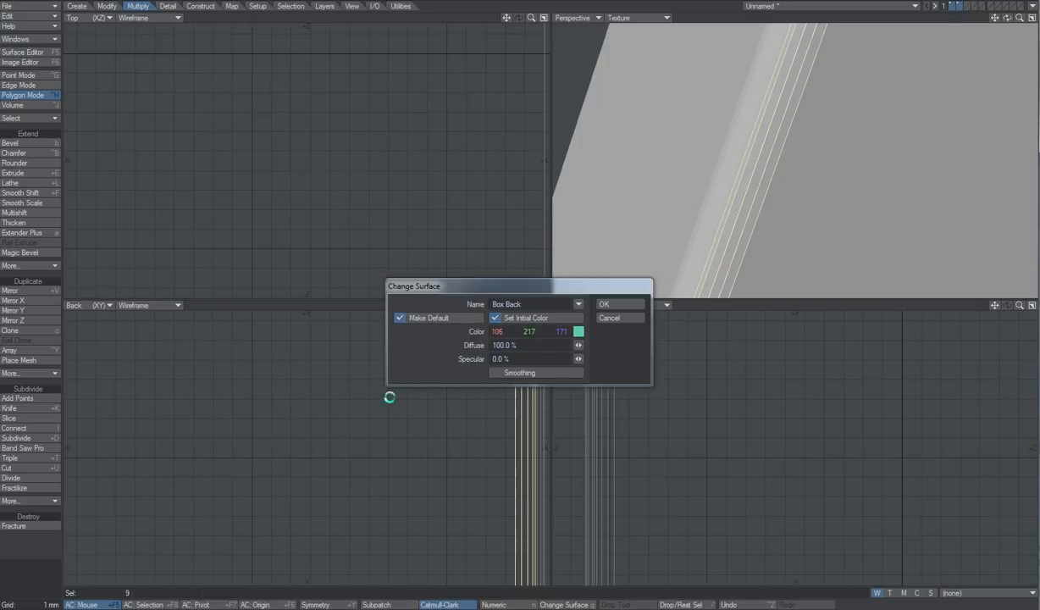
{"action": "left_click", "coordinate": [613, 307]}
{"action": "scroll", "coordinate": [874, 192], "scroll_direction": "down", "scroll_amount": 3}
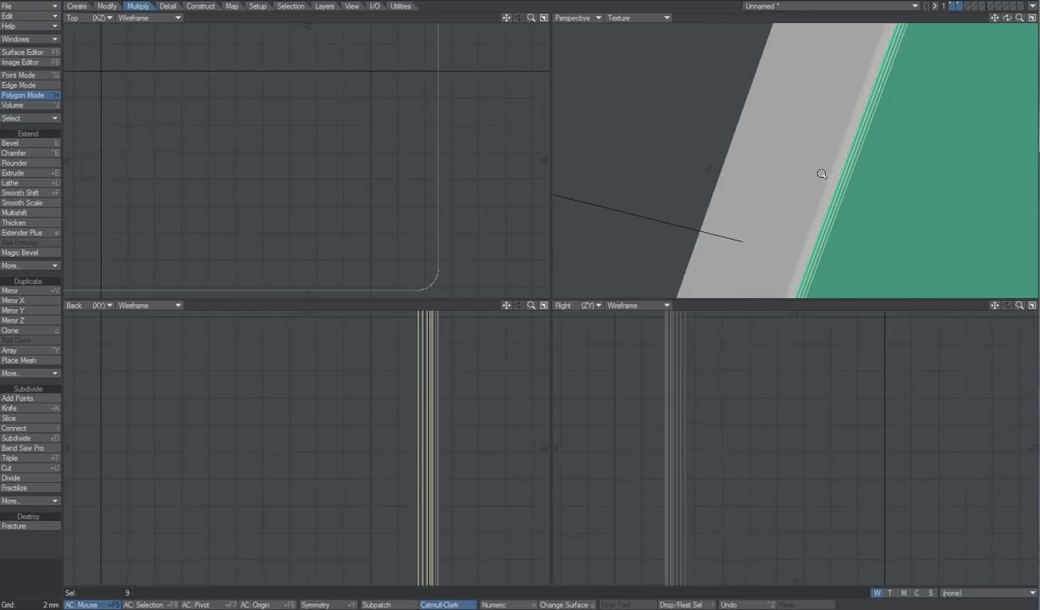
{"action": "left_click", "coordinate": [797, 15]}
{"action": "scroll", "coordinate": [811, 174], "scroll_direction": "down", "scroll_amount": 1}
{"action": "key", "text": "a"}
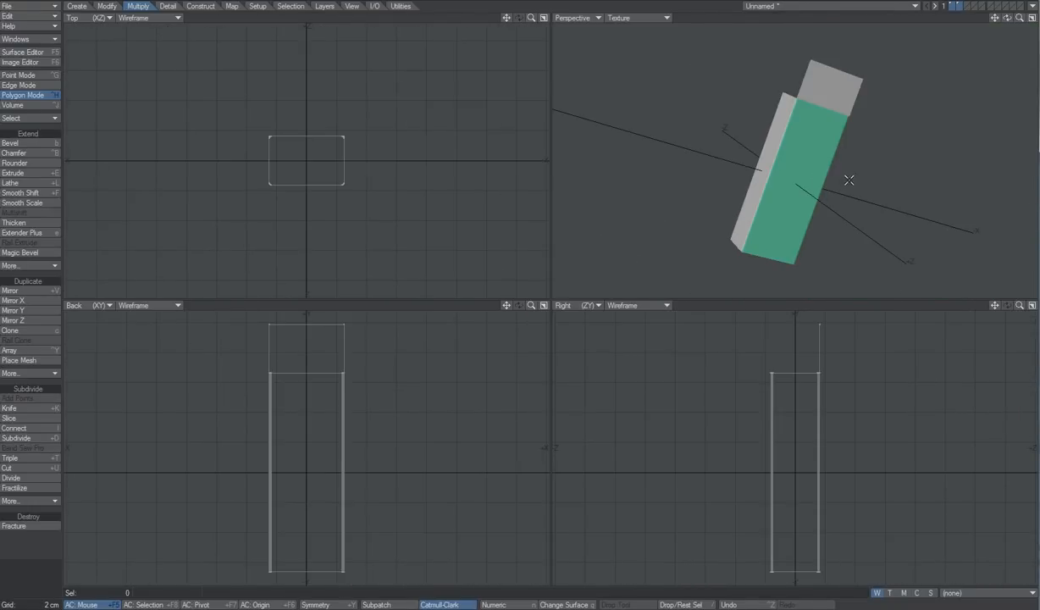
Step: Select the remaining uncoloured side face of the box and its adjoining rounded-corner strips up to the front and back surfaces
{"action": "left_click_drag", "start_coordinate": [791, 147], "coordinate": [805, 187], "text": "alt"}
{"action": "scroll", "coordinate": [809, 113], "scroll_direction": "up", "scroll_amount": 5}
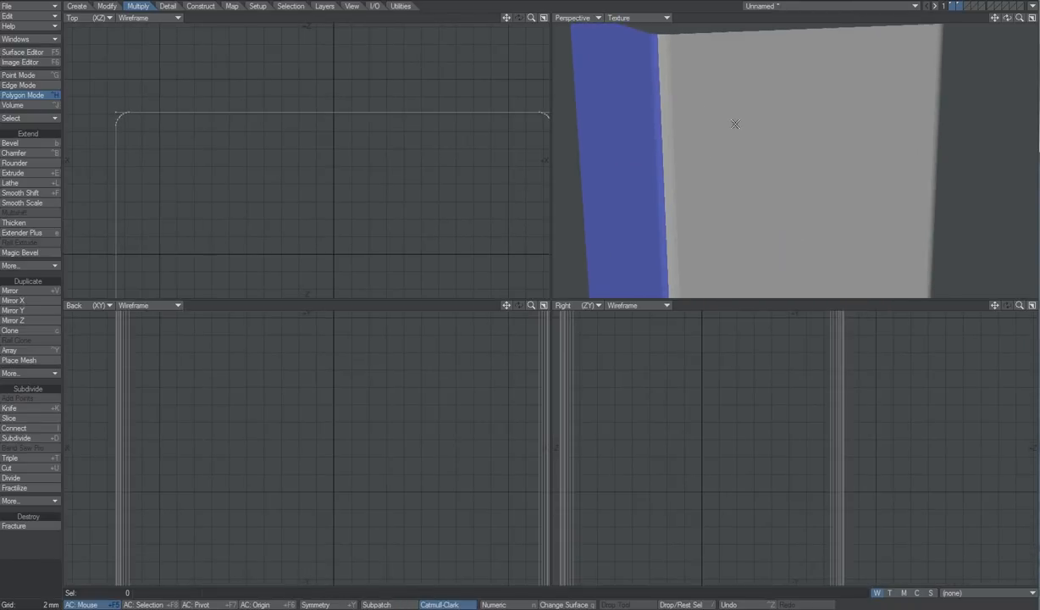
{"action": "left_click_drag", "start_coordinate": [662, 83], "coordinate": [694, 88]}
{"action": "left_click_drag", "start_coordinate": [833, 147], "coordinate": [742, 166], "text": "alt"}
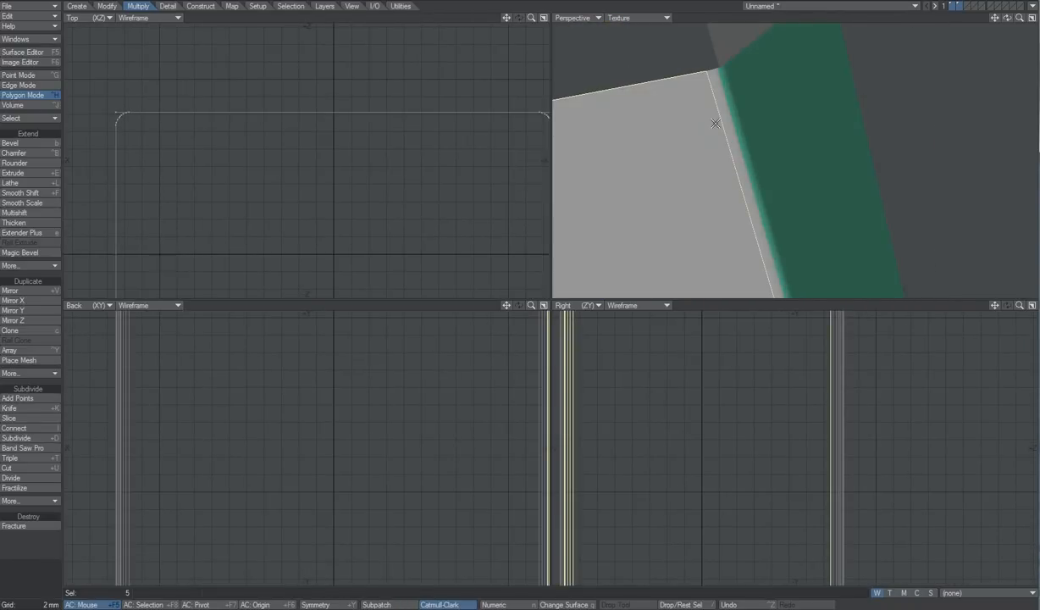
{"action": "left_click_drag", "start_coordinate": [715, 124], "coordinate": [728, 121]}
{"action": "left_click_drag", "start_coordinate": [719, 74], "coordinate": [817, 100], "text": "ctrl+alt"}
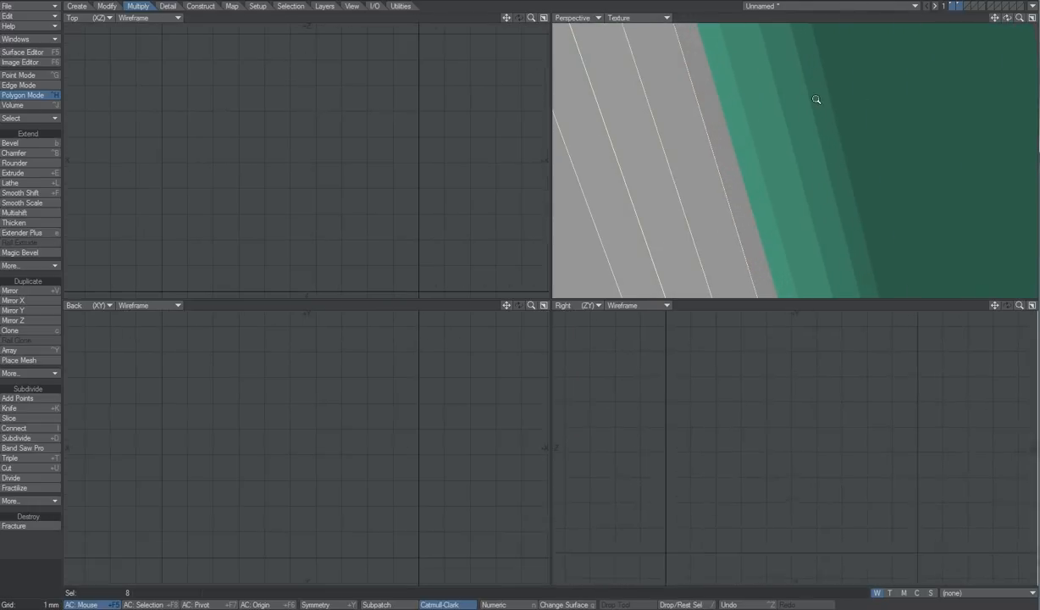
{"action": "left_click", "coordinate": [702, 100]}
Step: Assign the selected polygons a new surface named Box side 2 with the green colour 129, 217, 106, and deselect them
{"action": "type", "text": "q"}
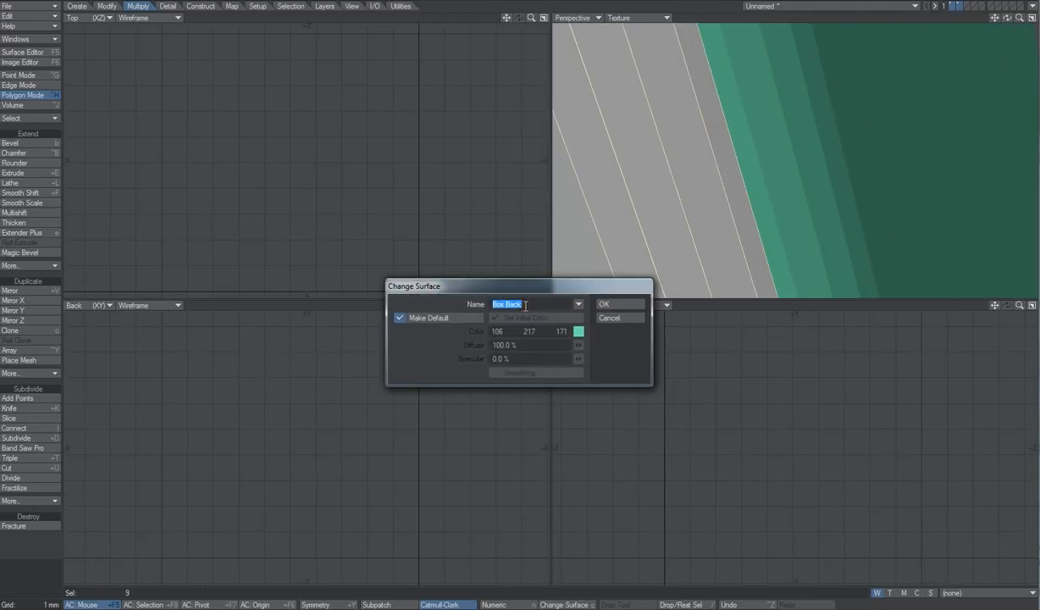
{"action": "type", "text": "Box side 2"}
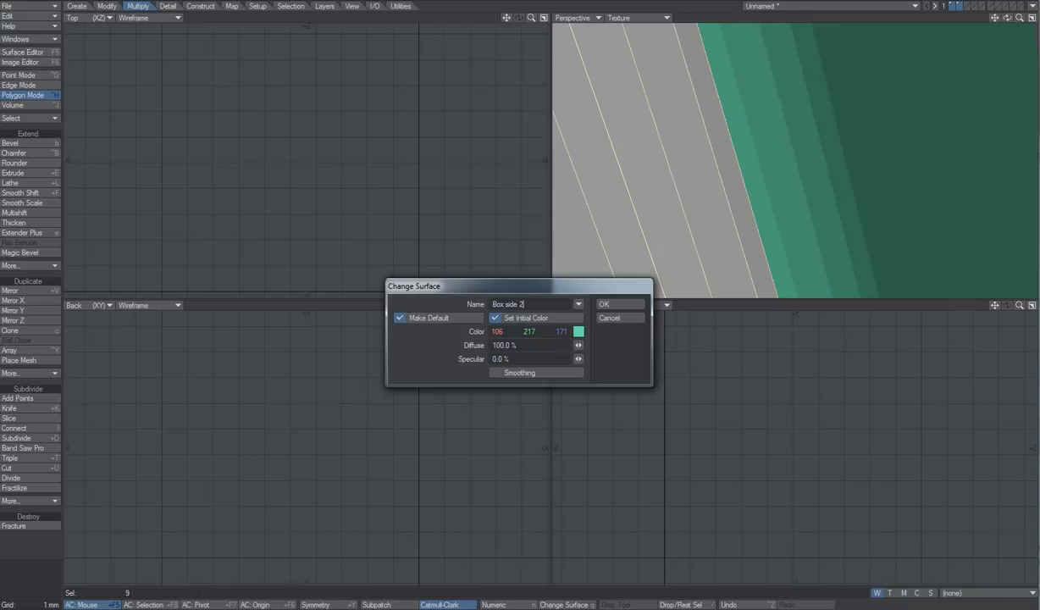
{"action": "left_click", "coordinate": [578, 331]}
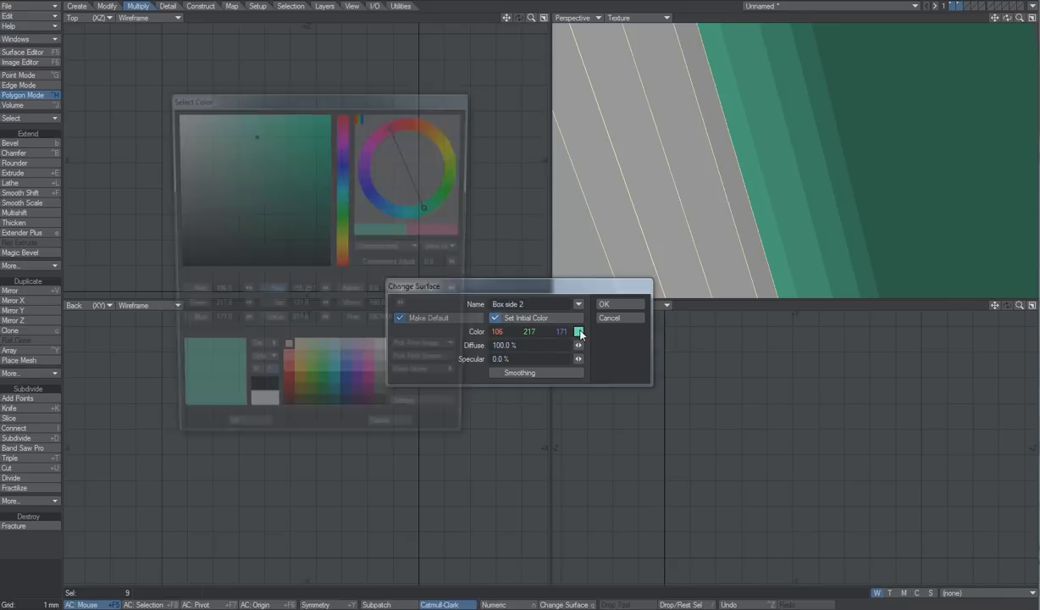
{"action": "left_click_drag", "start_coordinate": [343, 217], "coordinate": [340, 235]}
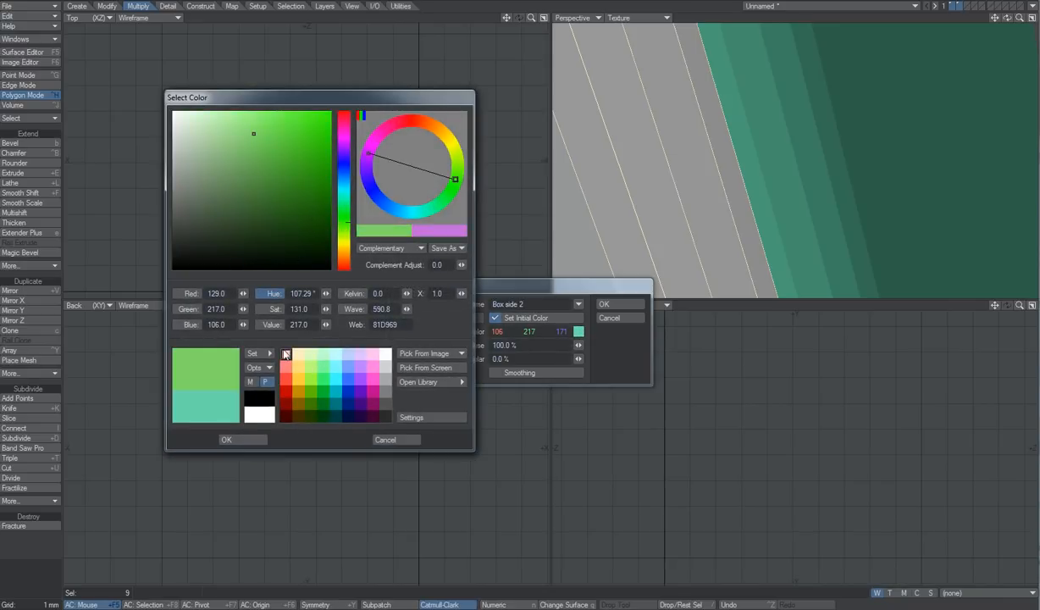
{"action": "left_click", "coordinate": [249, 439]}
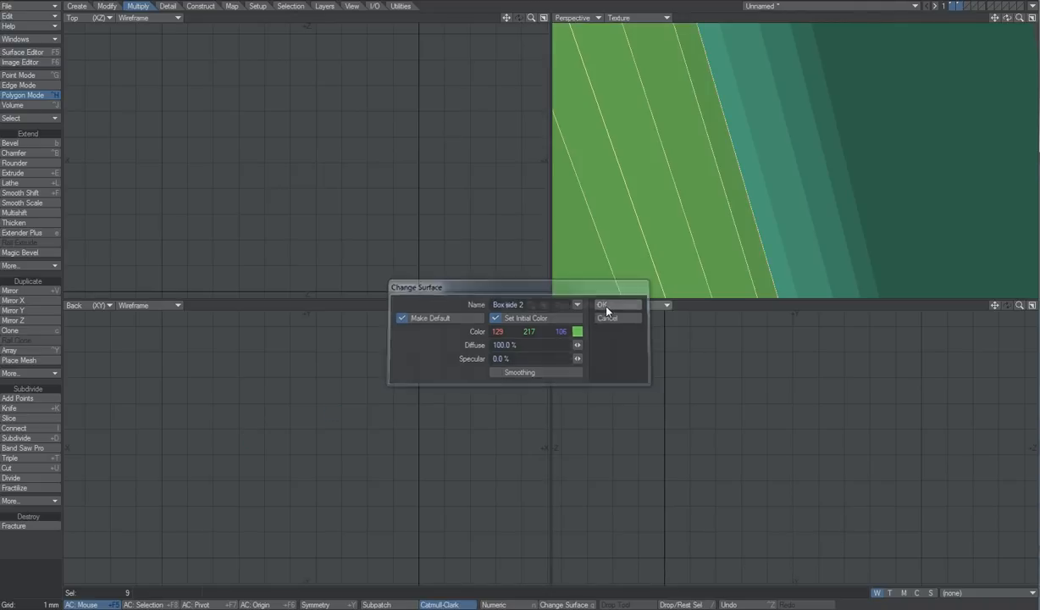
{"action": "left_click", "coordinate": [604, 303]}
{"action": "key", "text": "a"}
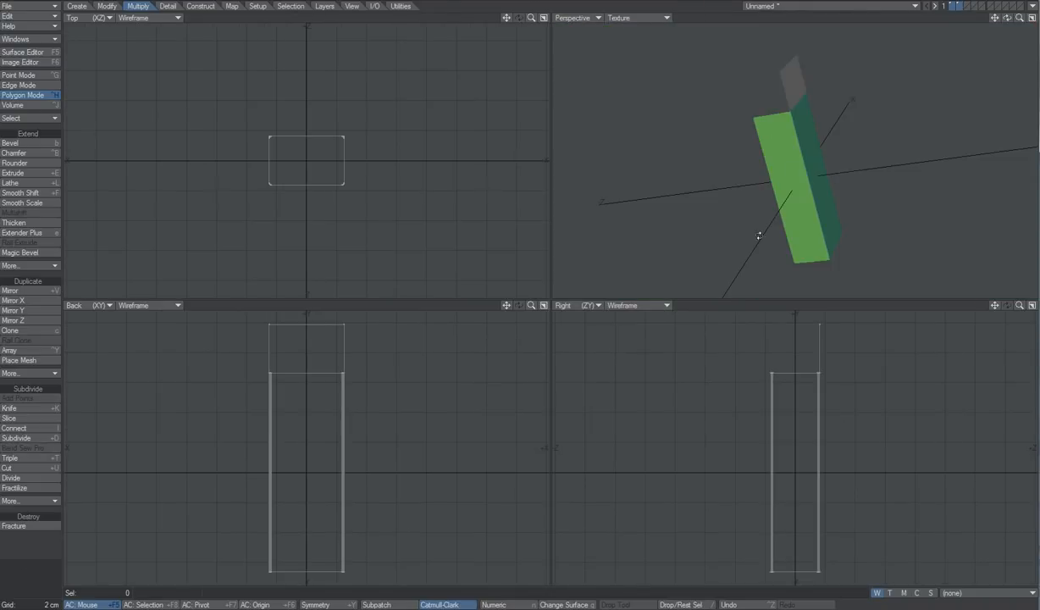
Step: Rest the box on the ground along the Y axis with the positive sense, centring it on the X, Y and Z axes
{"action": "left_click_drag", "start_coordinate": [759, 236], "coordinate": [757, 170], "text": "alt"}
{"action": "scroll", "coordinate": [341, 370], "scroll_direction": "up", "scroll_amount": 3}
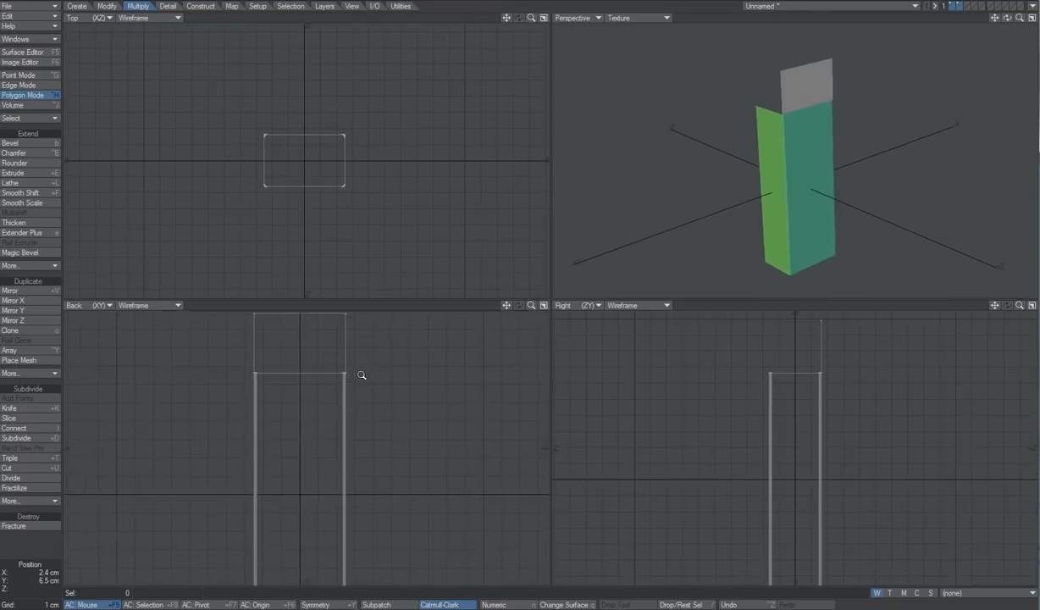
{"action": "left_click_drag", "start_coordinate": [843, 207], "coordinate": [736, 208], "text": "alt"}
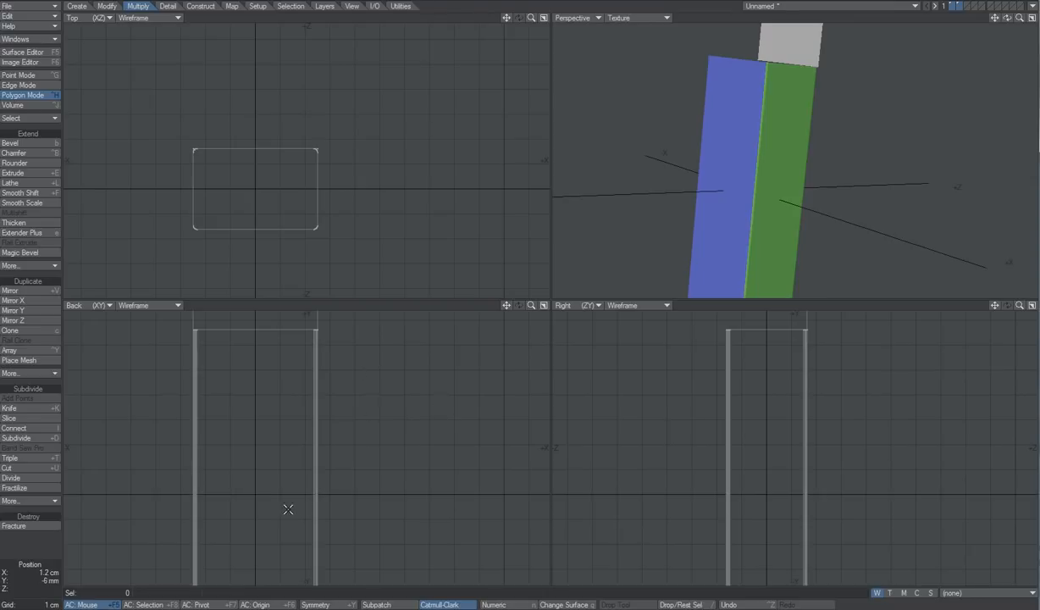
{"action": "left_click_drag", "start_coordinate": [400, 483], "coordinate": [441, 442], "text": "ctrl+alt"}
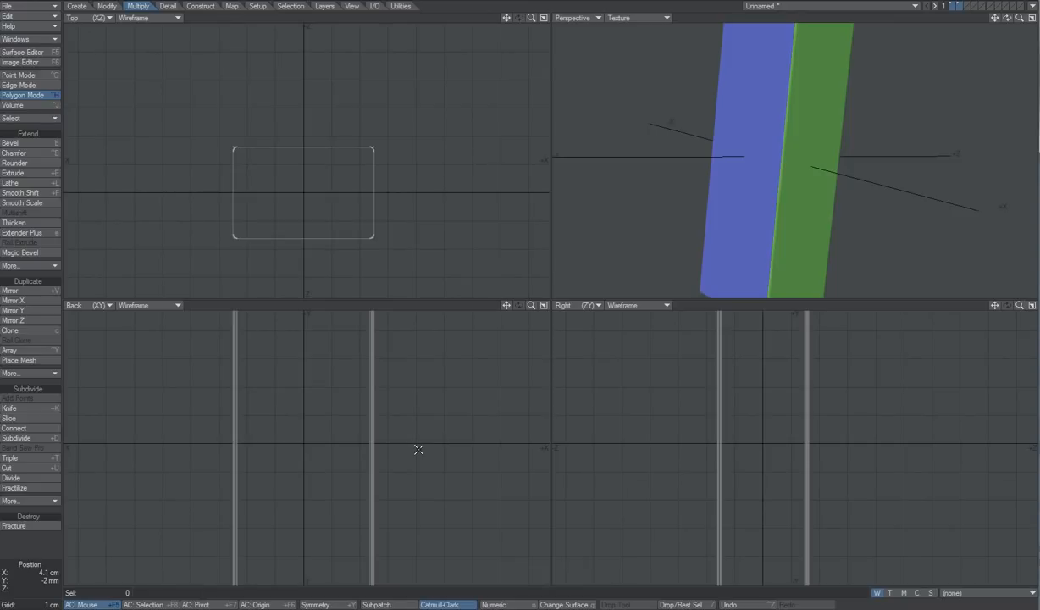
{"action": "key", "text": "F3"}
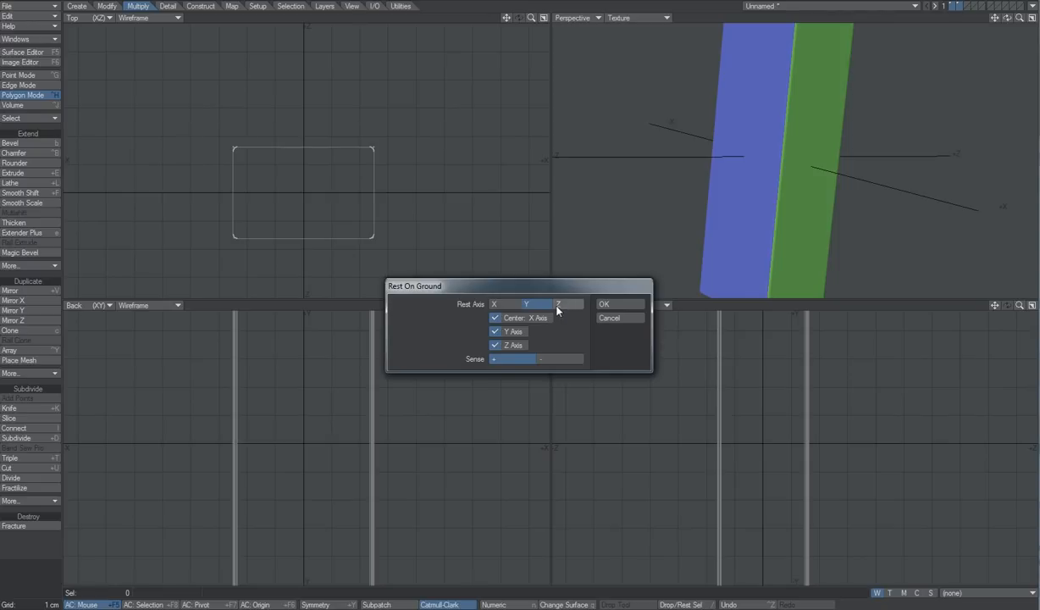
{"action": "left_click", "coordinate": [623, 303]}
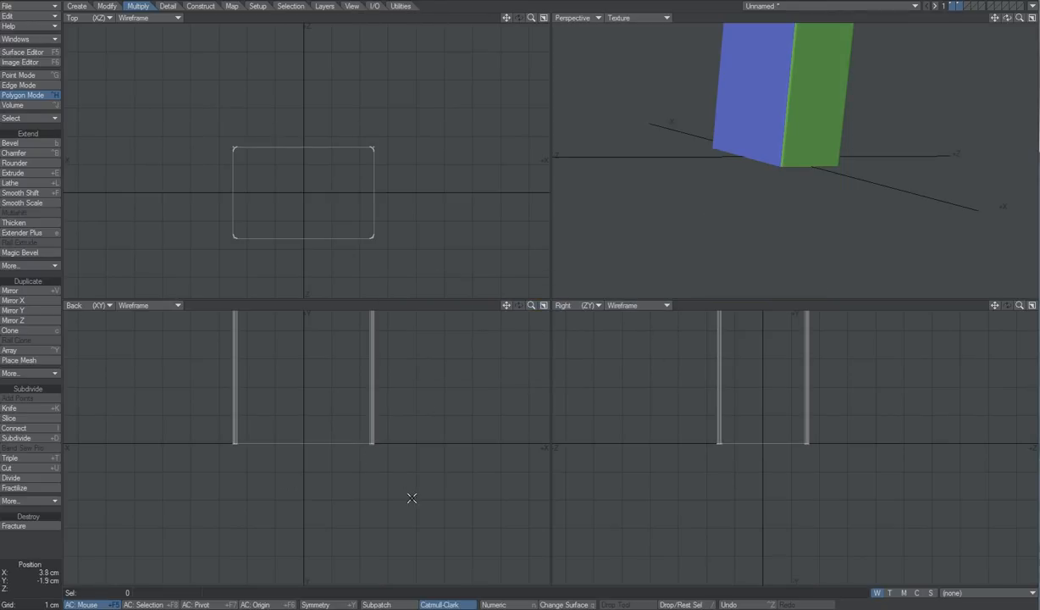
{"action": "key", "text": "a"}
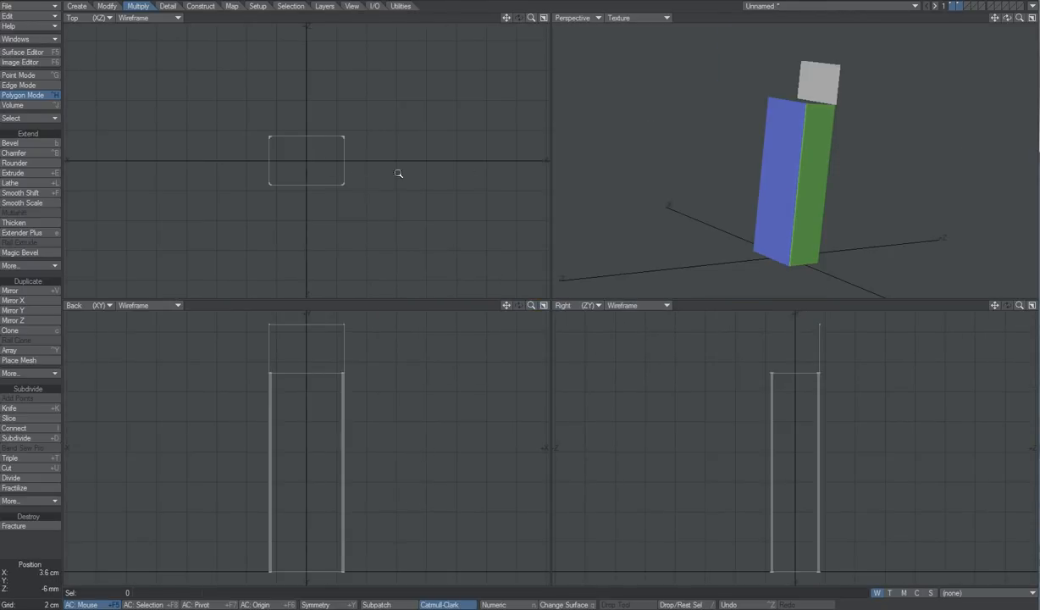
{"action": "left_click_drag", "start_coordinate": [796, 129], "coordinate": [803, 200], "text": "ctrl+alt"}
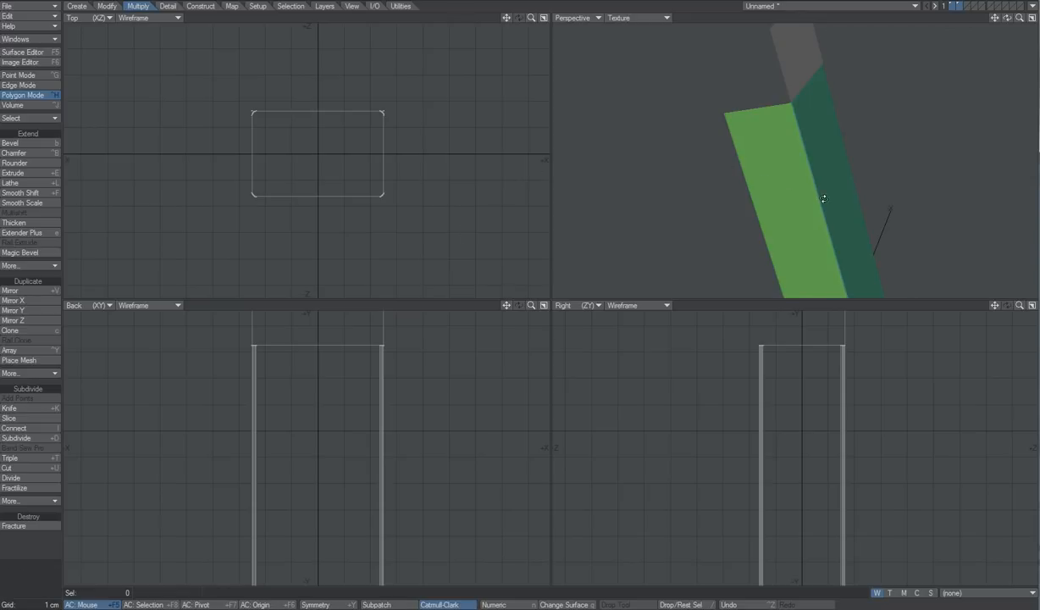
{"action": "left_click_drag", "start_coordinate": [399, 381], "coordinate": [402, 429]}
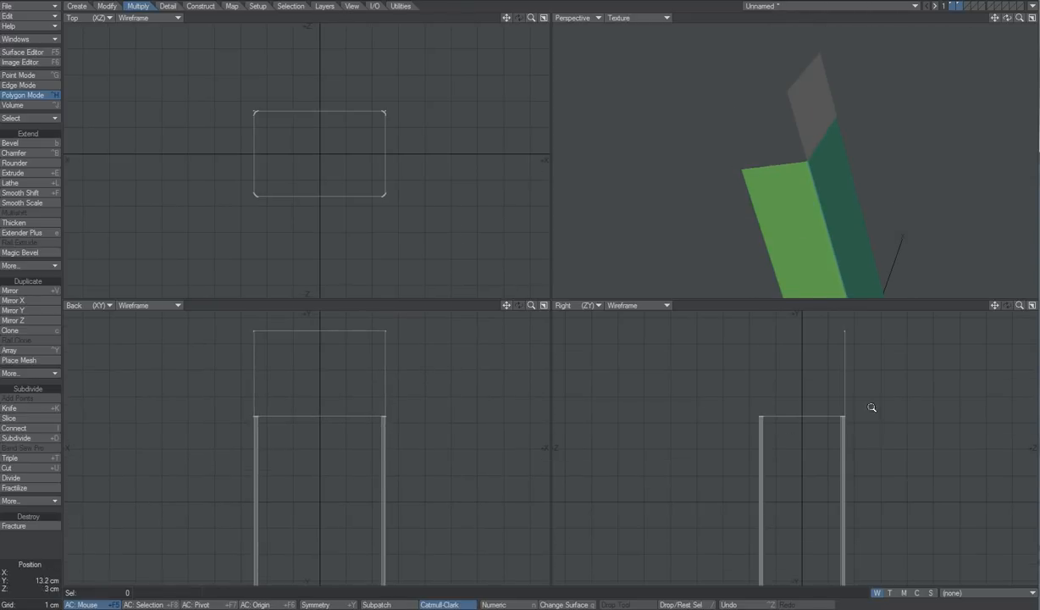
Step: Select the flap polygon above the box, try dividing it with Julienne along the Y axis into 30 divisions, and undo the cuts
{"action": "scroll", "coordinate": [840, 397], "scroll_direction": "up", "scroll_amount": 2}
{"action": "left_click", "coordinate": [847, 393]}
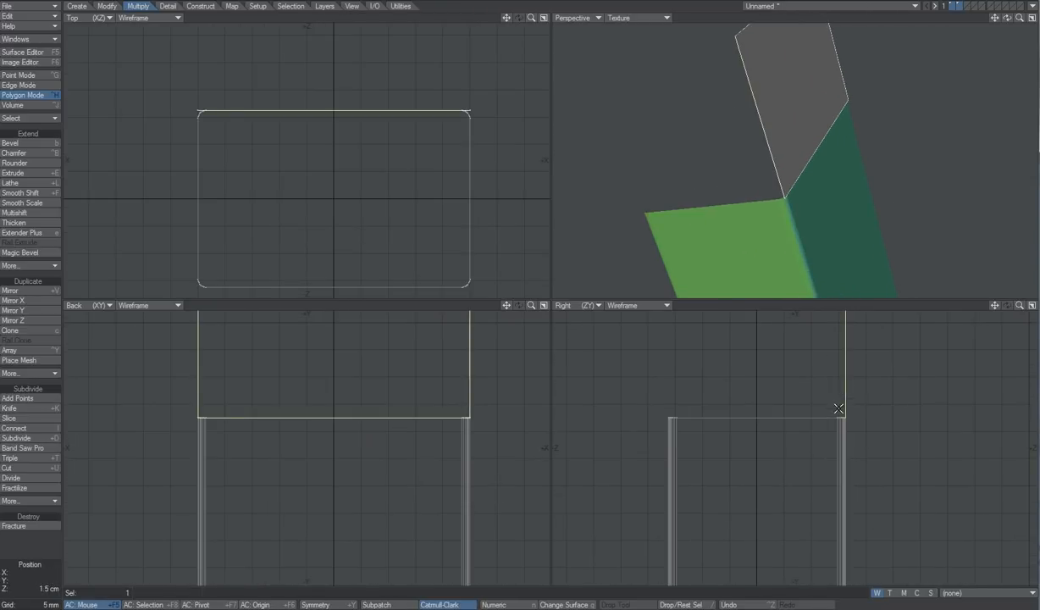
{"action": "left_click_drag", "start_coordinate": [872, 386], "coordinate": [815, 444], "text": "alt+shift"}
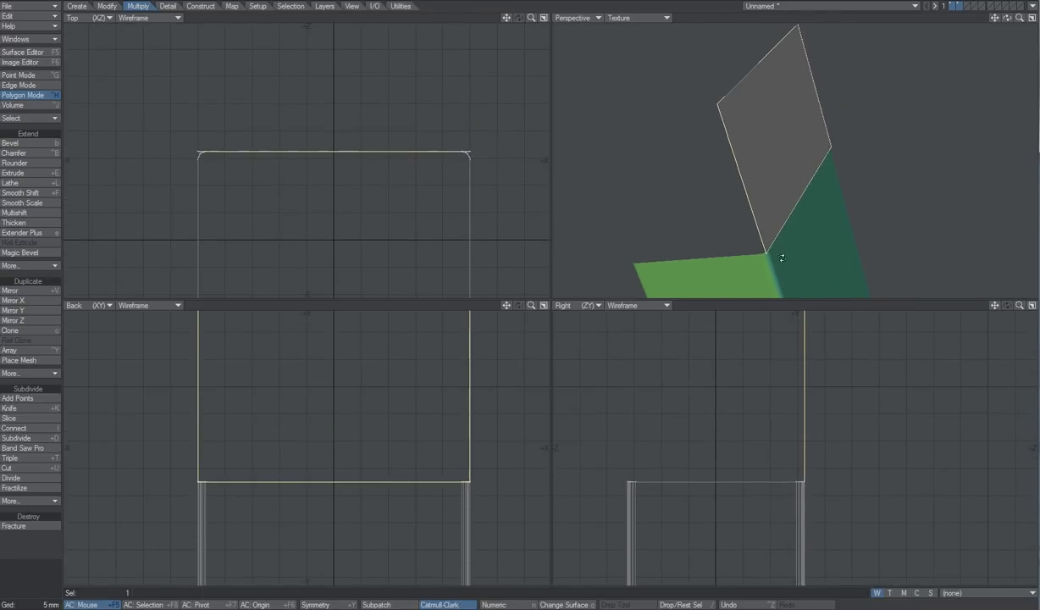
{"action": "left_click_drag", "start_coordinate": [748, 242], "coordinate": [796, 308], "text": "alt"}
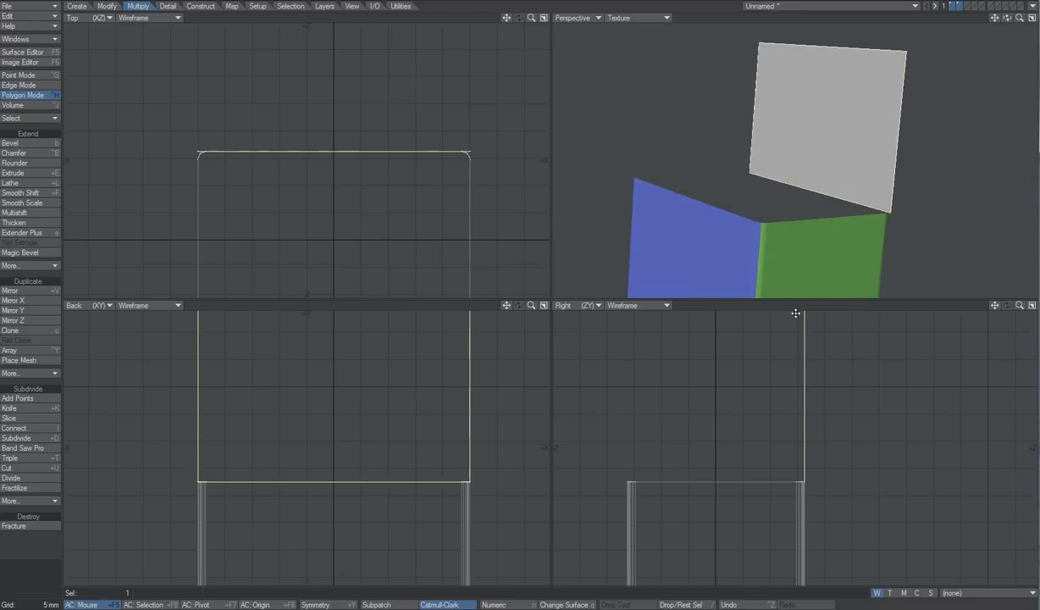
{"action": "left_click_drag", "start_coordinate": [808, 486], "coordinate": [880, 479]}
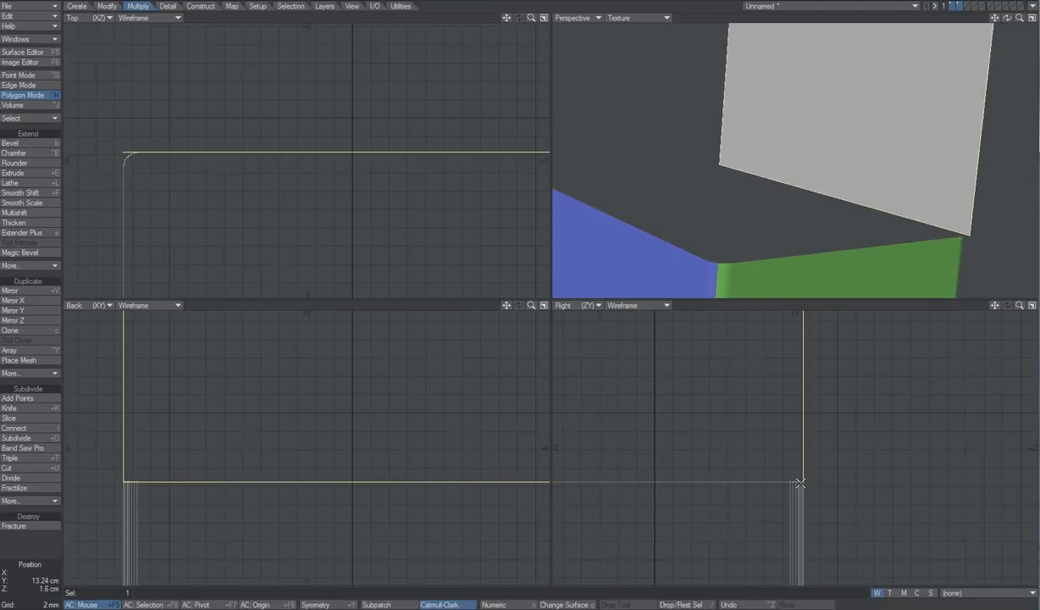
{"action": "mouse_move", "coordinate": [800, 481]}
{"action": "left_mouse_down", "text": "ctrl+alt"}
{"action": "mouse_move", "coordinate": [809, 483]}
{"action": "mouse_move", "coordinate": [731, 480]}
{"action": "mouse_move", "coordinate": [789, 480]}
{"action": "left_mouse_up", "text": "ctrl+alt"}
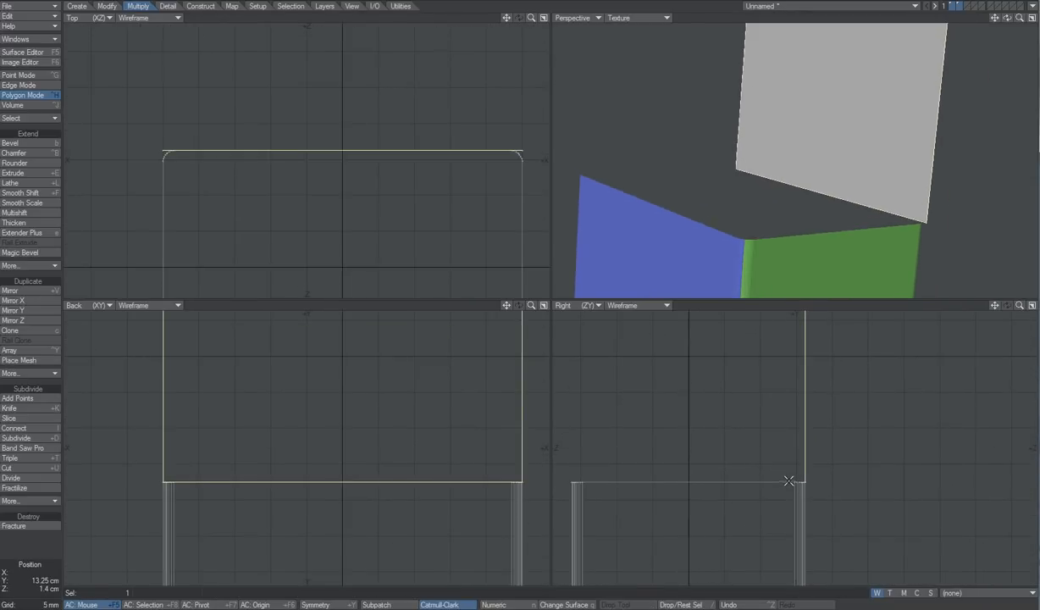
{"action": "left_click_drag", "start_coordinate": [388, 396], "coordinate": [328, 387], "text": "ctrl+alt"}
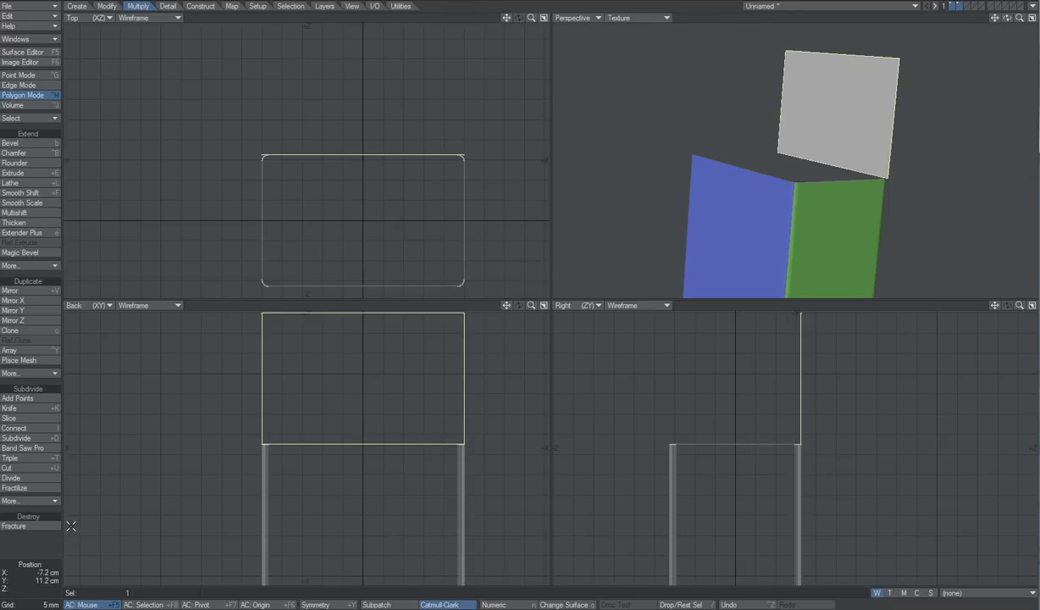
{"action": "left_click", "coordinate": [46, 500]}
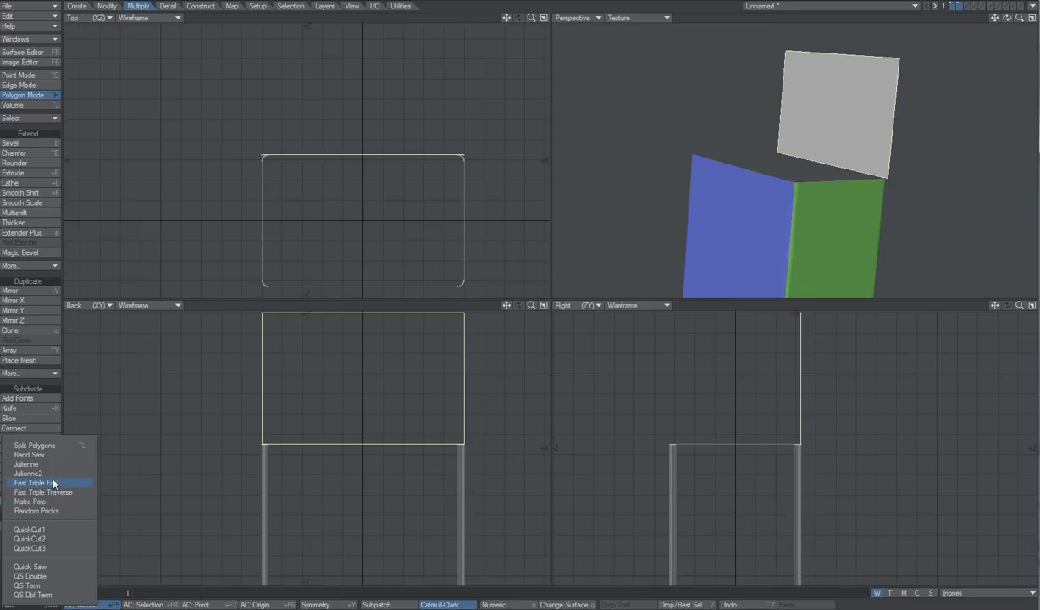
{"action": "left_click", "coordinate": [50, 463]}
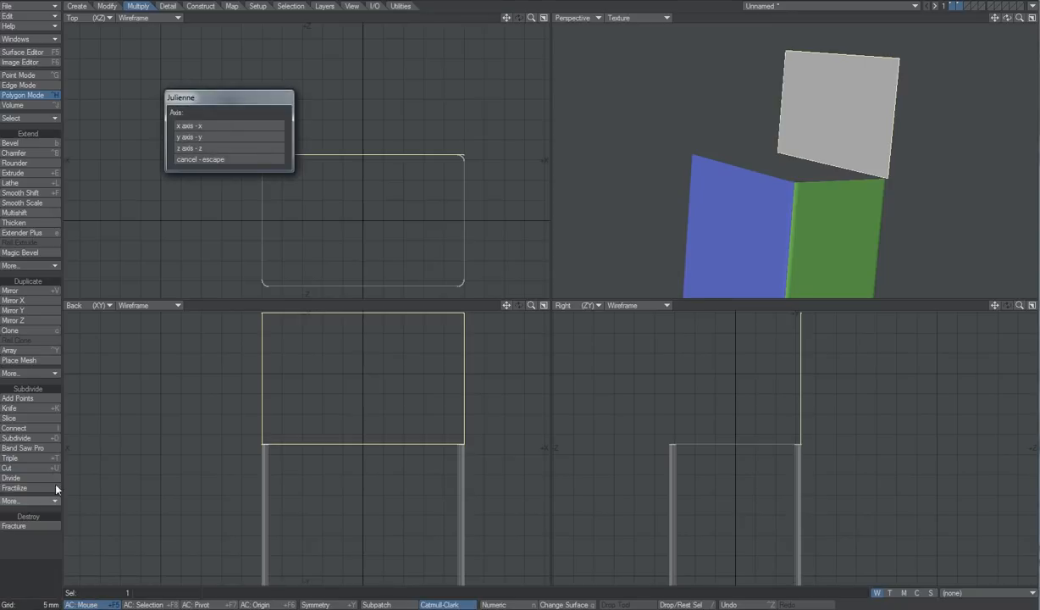
{"action": "left_click", "coordinate": [194, 131]}
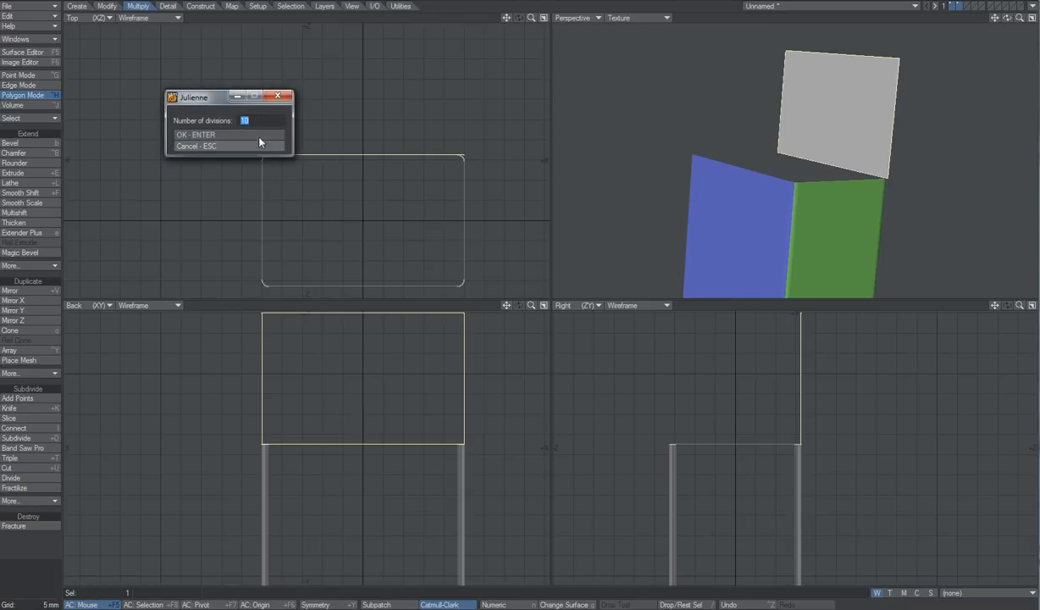
{"action": "left_click", "coordinate": [264, 122]}
{"action": "type", "text": "30"}
{"action": "left_click", "coordinate": [264, 134]}
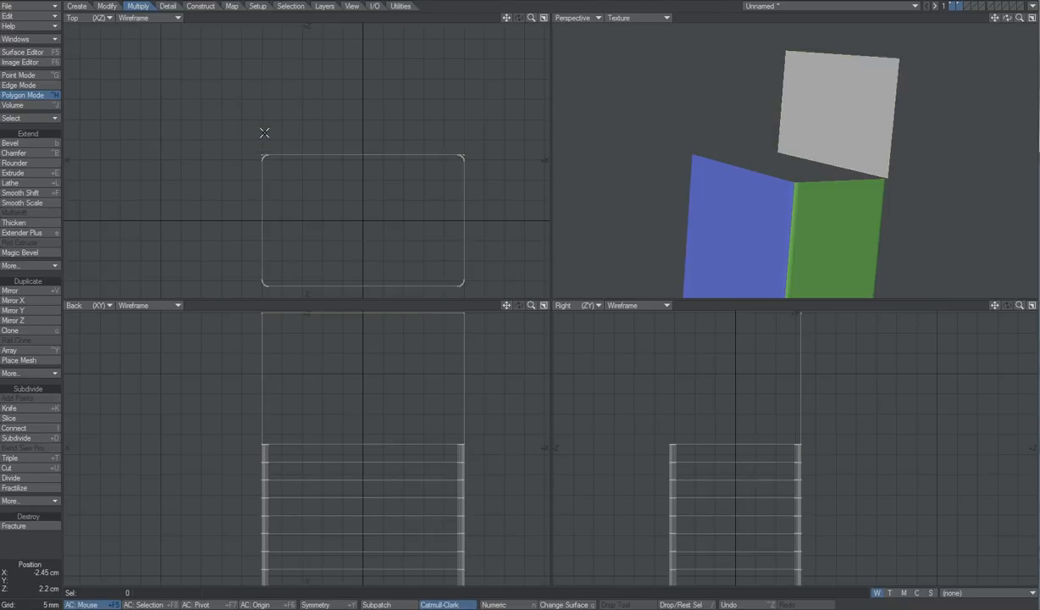
{"action": "left_click_drag", "start_coordinate": [443, 404], "coordinate": [476, 425], "text": "ctrl+alt"}
{"action": "key", "text": "ctrl+z"}
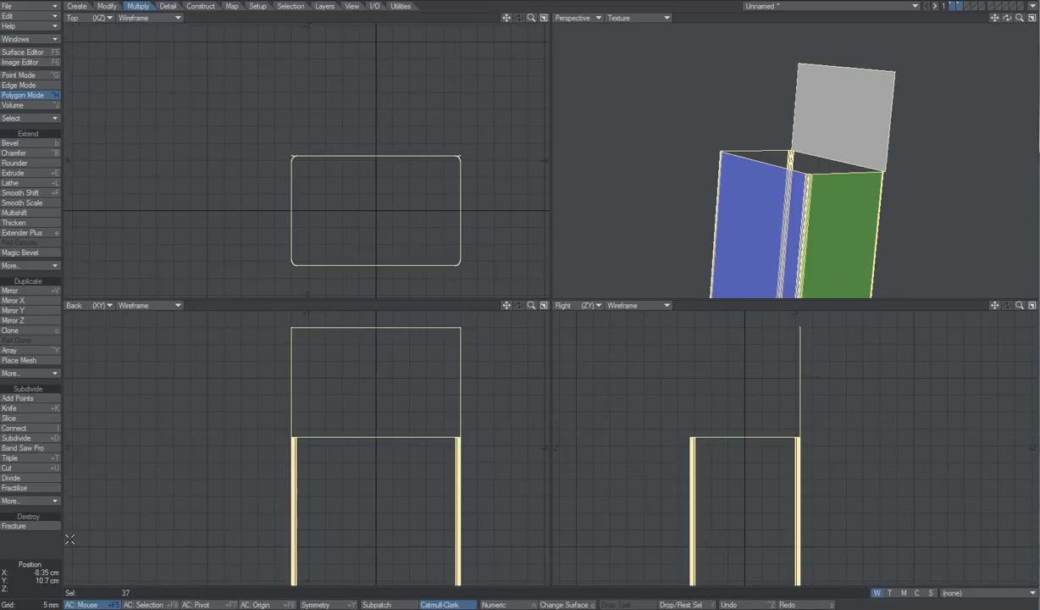
Step: Reselect only the flap polygon and try the alternative Julienne command on it with the Y axis and 30 divisions
{"action": "left_click", "coordinate": [43, 530]}
{"action": "left_click", "coordinate": [356, 353]}
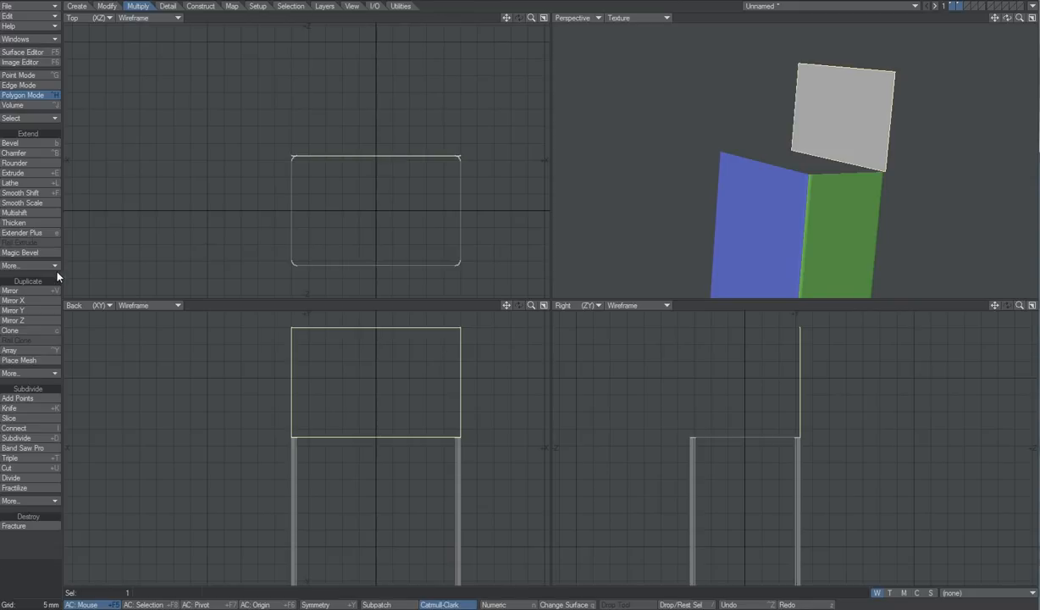
{"action": "left_click", "coordinate": [35, 501]}
{"action": "left_click", "coordinate": [38, 460]}
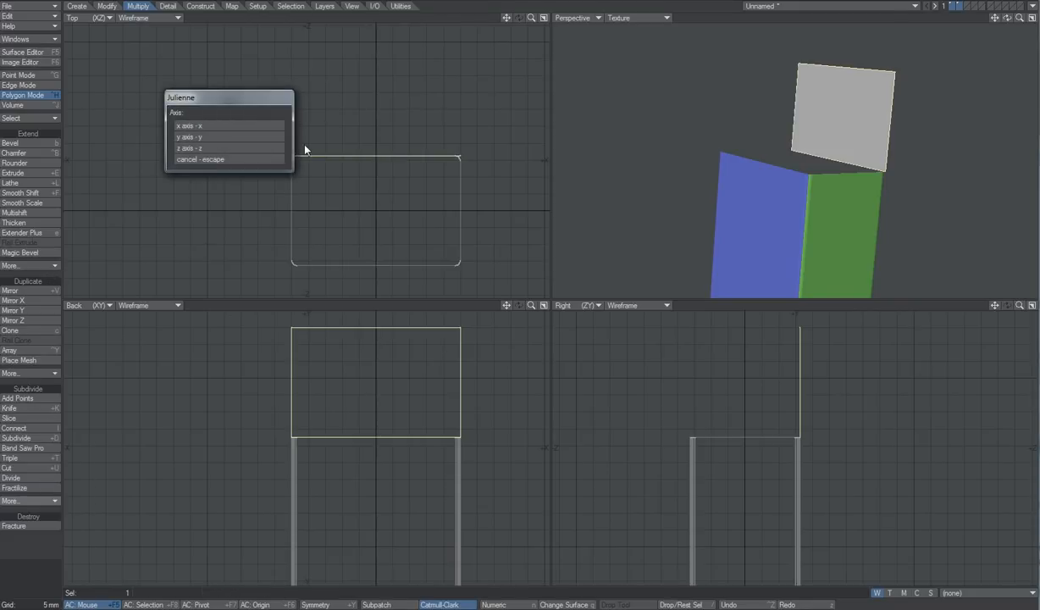
{"action": "left_click", "coordinate": [227, 159]}
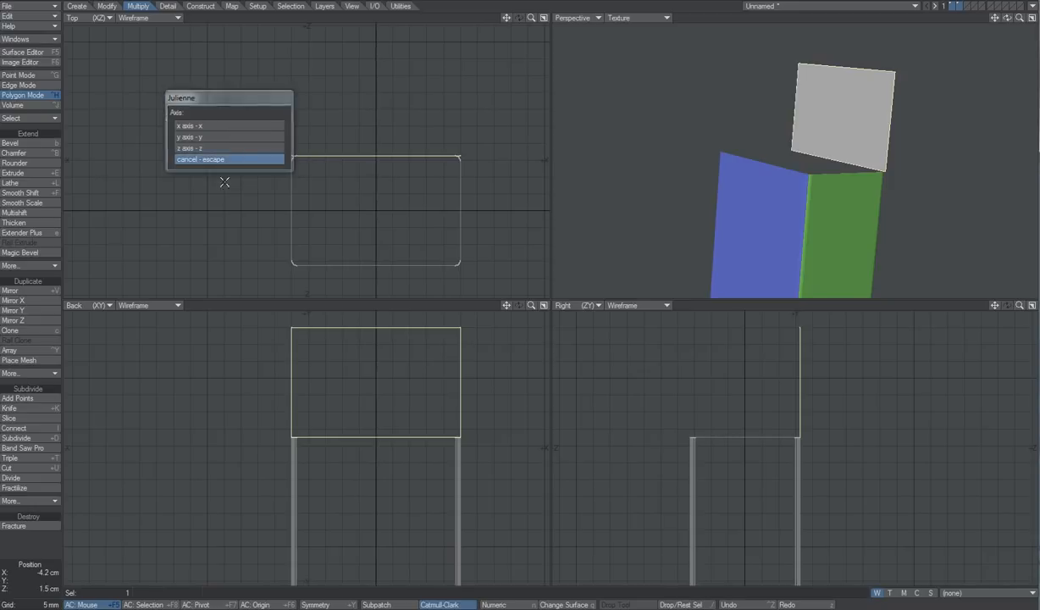
{"action": "left_click", "coordinate": [42, 500]}
{"action": "left_click", "coordinate": [46, 449]}
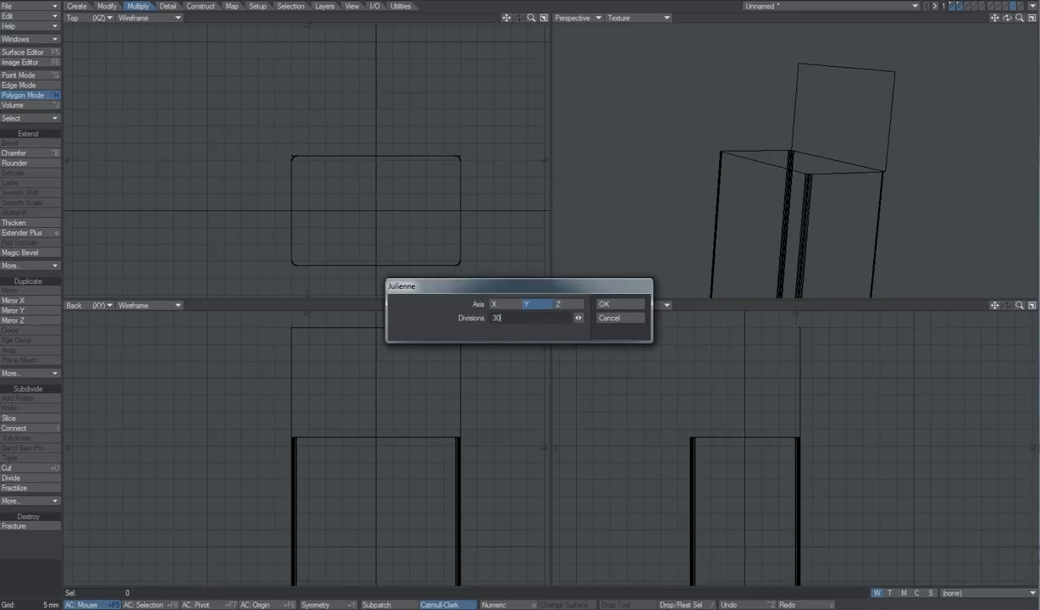
{"action": "key", "text": "Return"}
{"action": "key", "text": "z"}
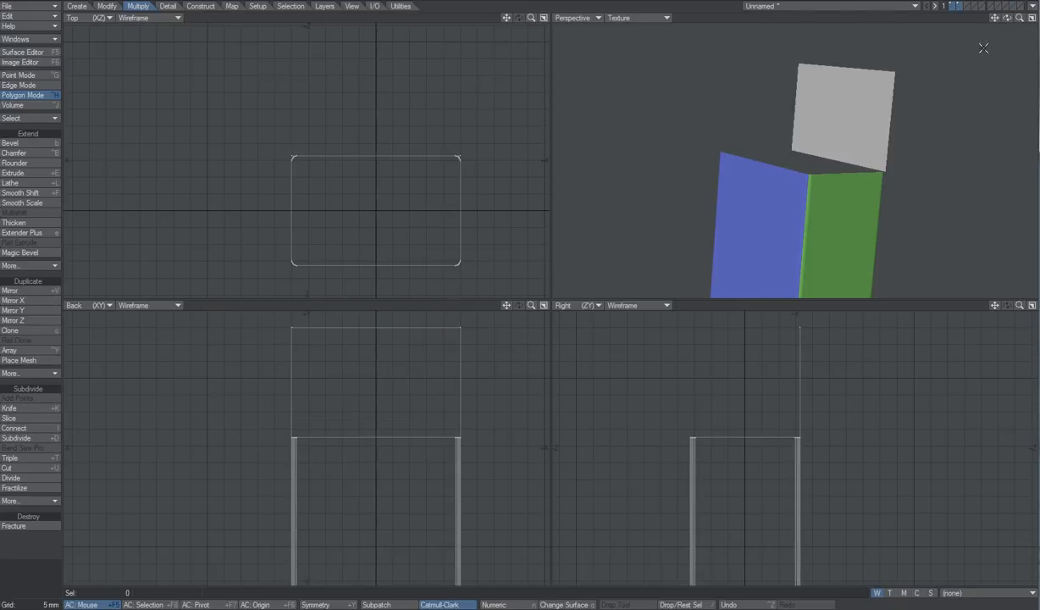
Step: Isolate the flap's layer and cut the flap with Julienne along the Y axis into 30 divisions
{"action": "left_click", "coordinate": [961, 7]}
{"action": "left_click", "coordinate": [960, 4]}
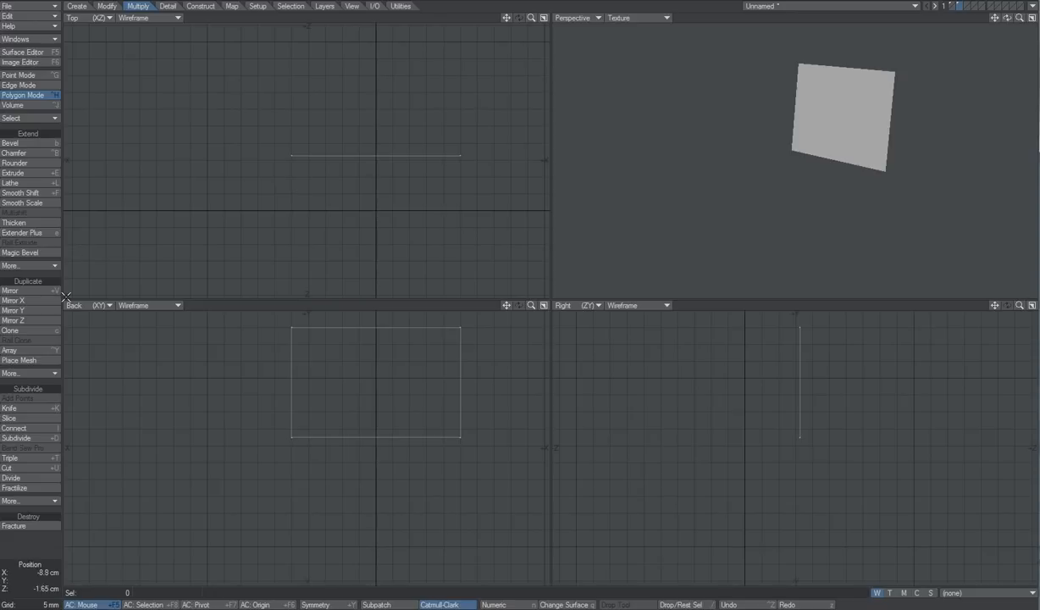
{"action": "left_click", "coordinate": [34, 505]}
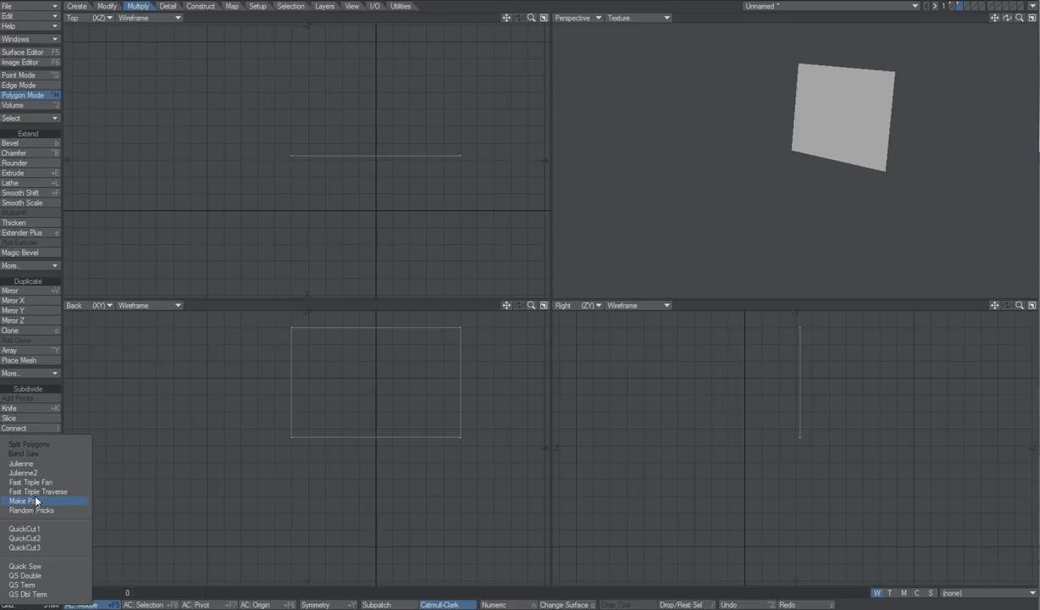
{"action": "left_click", "coordinate": [33, 464]}
{"action": "left_click", "coordinate": [211, 136]}
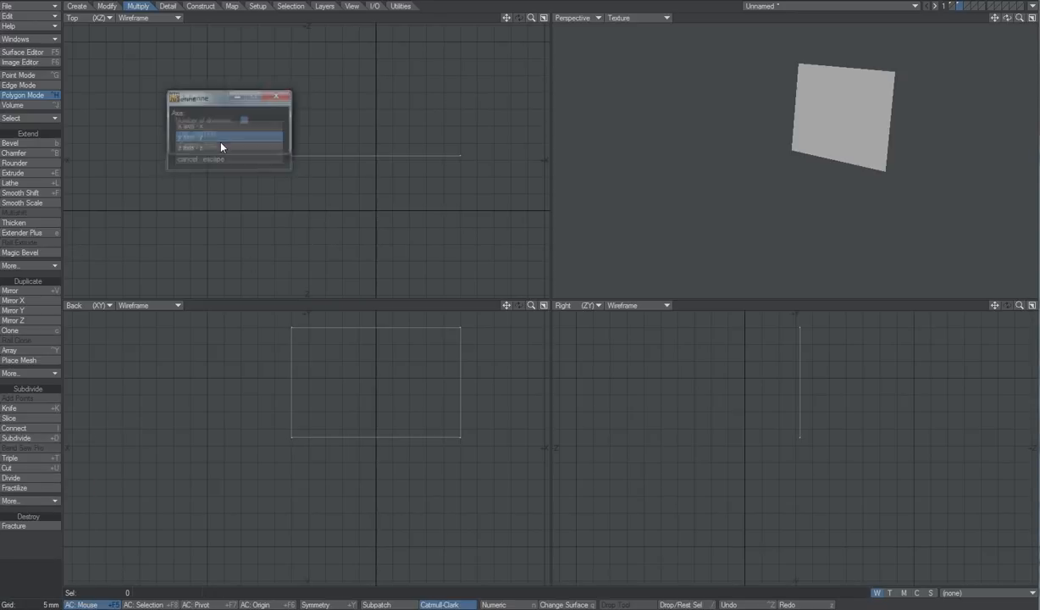
{"action": "left_click", "coordinate": [241, 141]}
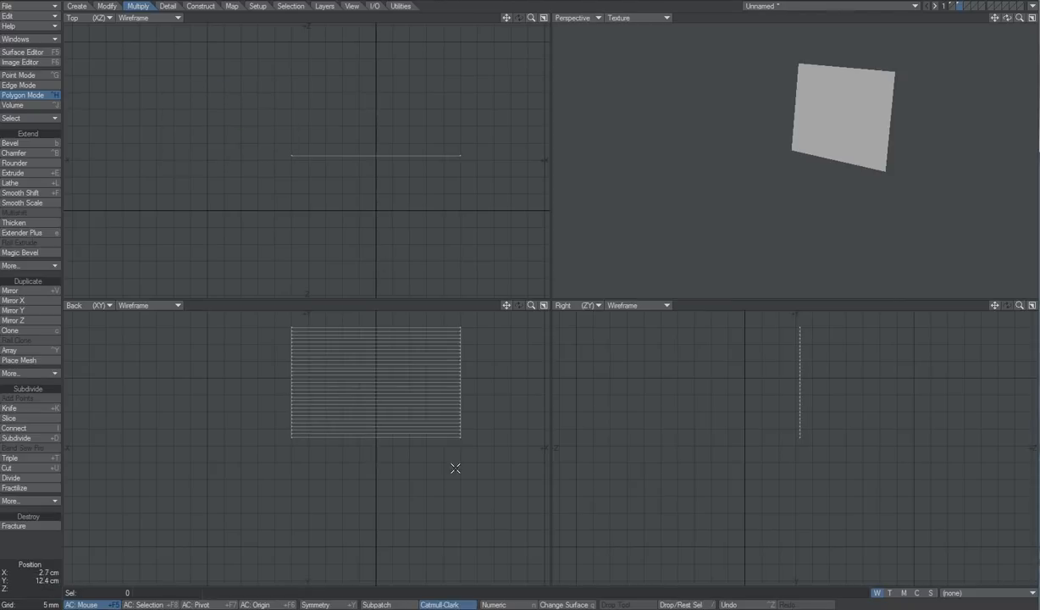
Step: Show the box as a background layer and select all flap points except the lowest row joining the box
{"action": "left_click", "coordinate": [951, 12]}
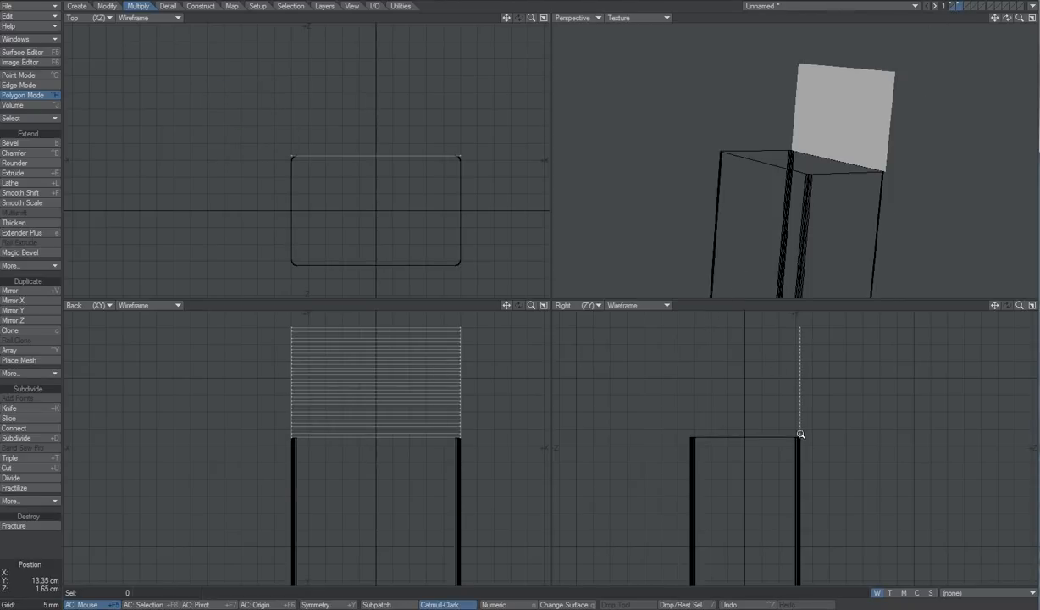
{"action": "scroll", "coordinate": [800, 433], "scroll_direction": "up", "scroll_amount": 5}
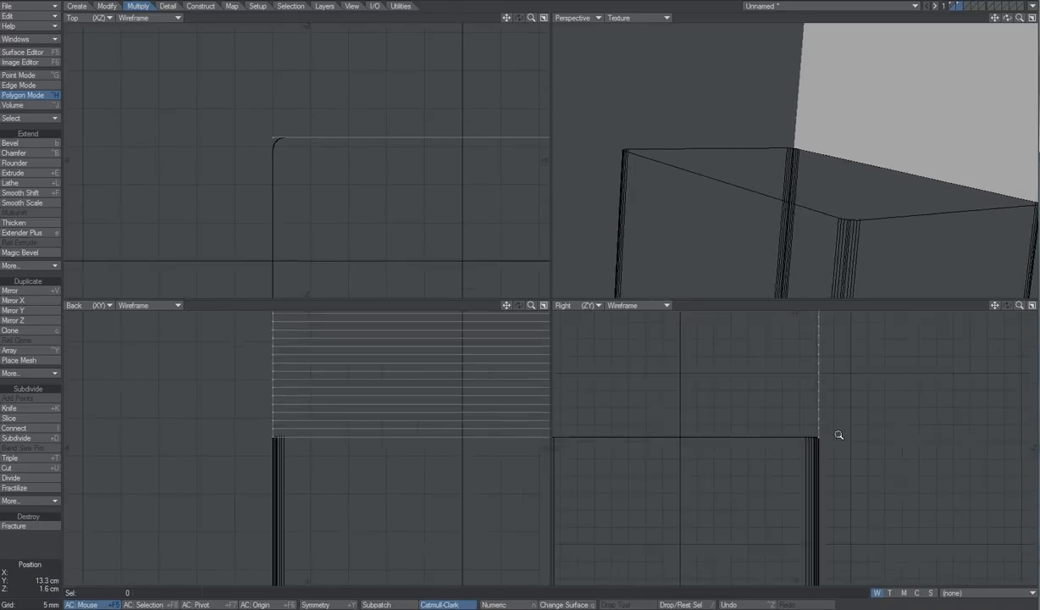
{"action": "scroll", "coordinate": [830, 433], "scroll_direction": "up", "scroll_amount": 2}
{"action": "scroll", "coordinate": [830, 433], "scroll_direction": "down", "scroll_amount": 3}
{"action": "key", "text": "ctrl+g"}
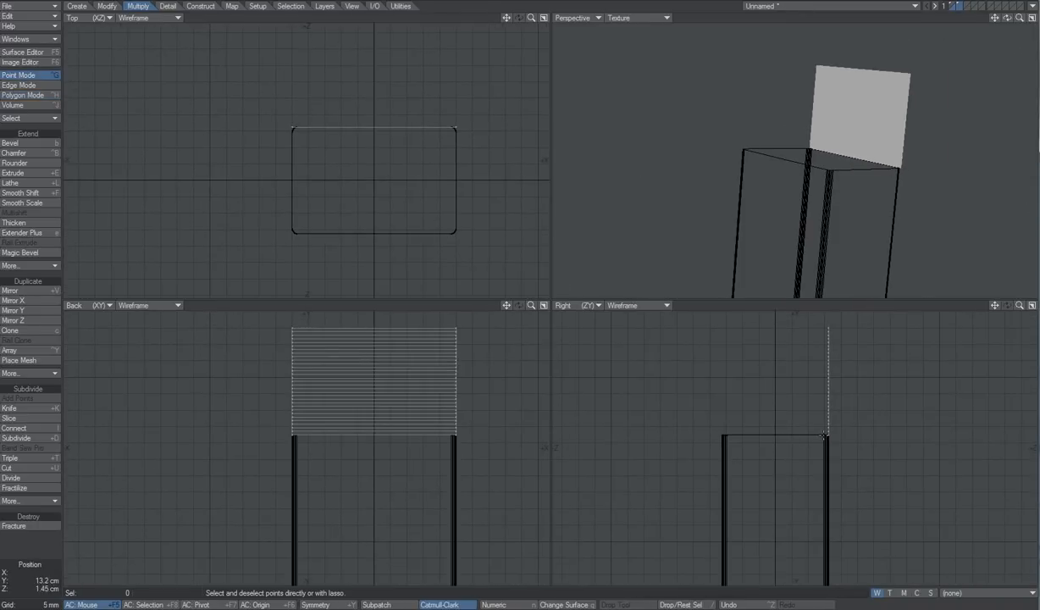
{"action": "right_click_drag", "start_coordinate": [827, 433], "coordinate": [868, 319]}
{"action": "right_click_drag", "start_coordinate": [800, 329], "coordinate": [804, 339]}
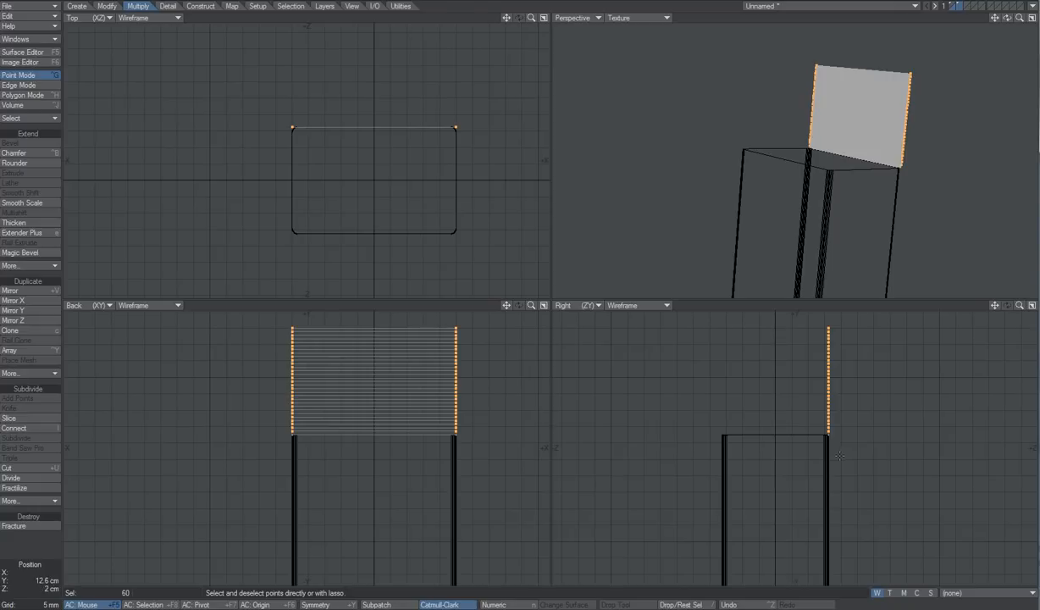
Step: Rotate the selected flap points in the side view around their lowest row until the flap lies horizontally over the box opening
{"action": "key", "text": "y"}
{"action": "scroll", "coordinate": [830, 433], "scroll_direction": "up", "scroll_amount": 2}
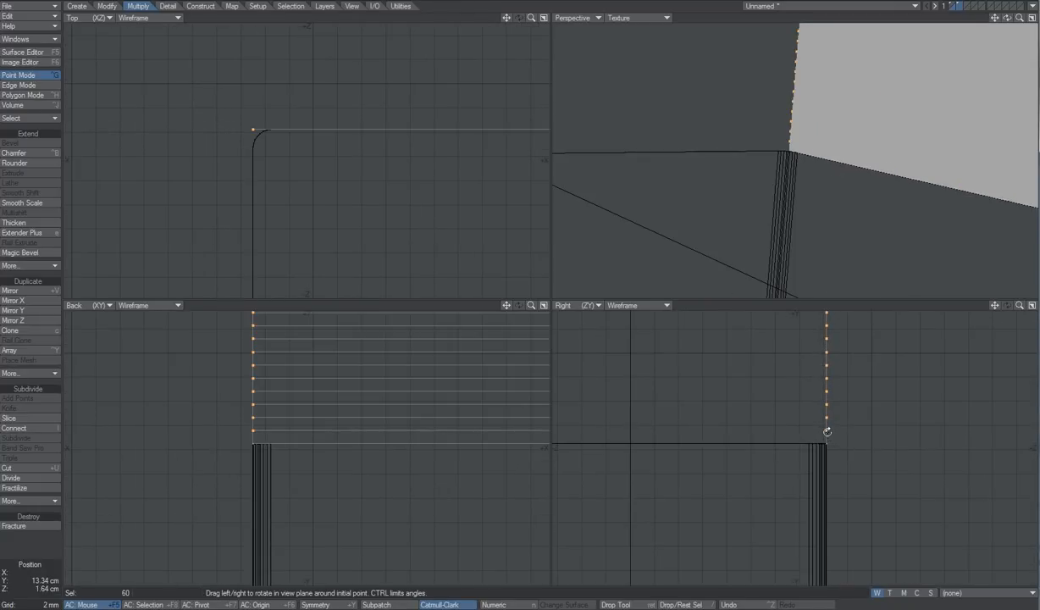
{"action": "left_click_drag", "start_coordinate": [826, 430], "coordinate": [927, 431]}
{"action": "key", "text": "Return"}
{"action": "left_click_drag", "start_coordinate": [808, 457], "coordinate": [949, 454], "text": "alt"}
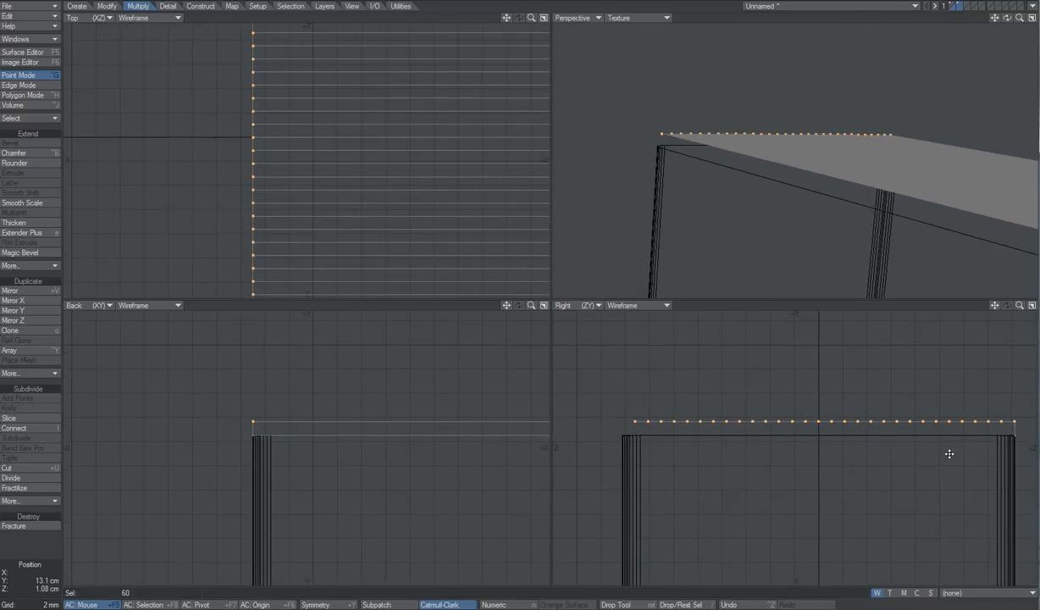
{"action": "left_click_drag", "start_coordinate": [767, 275], "coordinate": [717, 184], "text": "alt"}
{"action": "key", "text": "a"}
{"action": "key", "text": "y"}
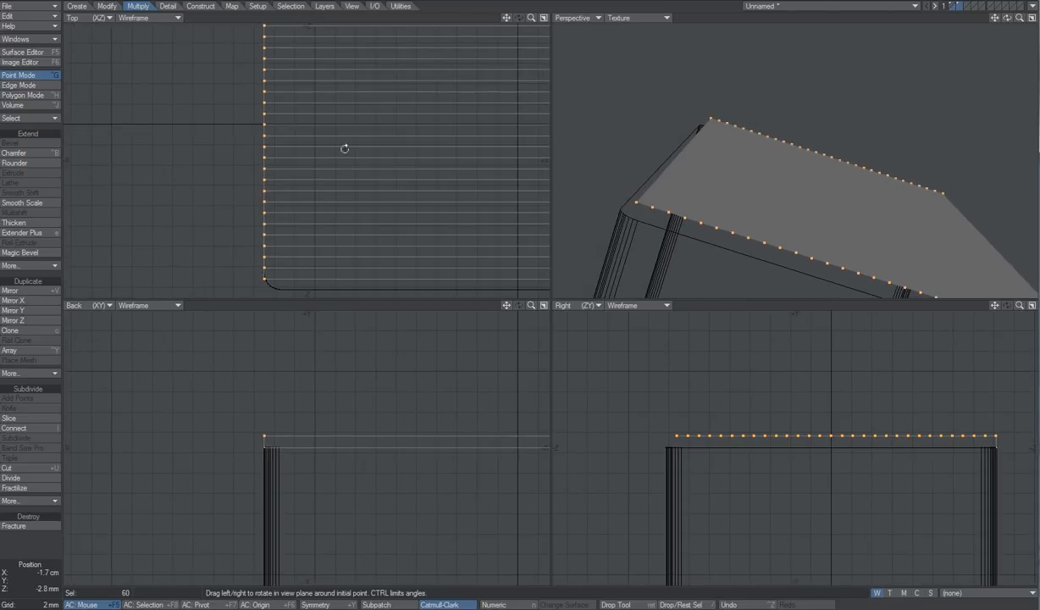
Step: Set up the Shear tool for the flap with linear falloff and a symmetric peak shape rounded into an arch
{"action": "left_click", "coordinate": [107, 6]}
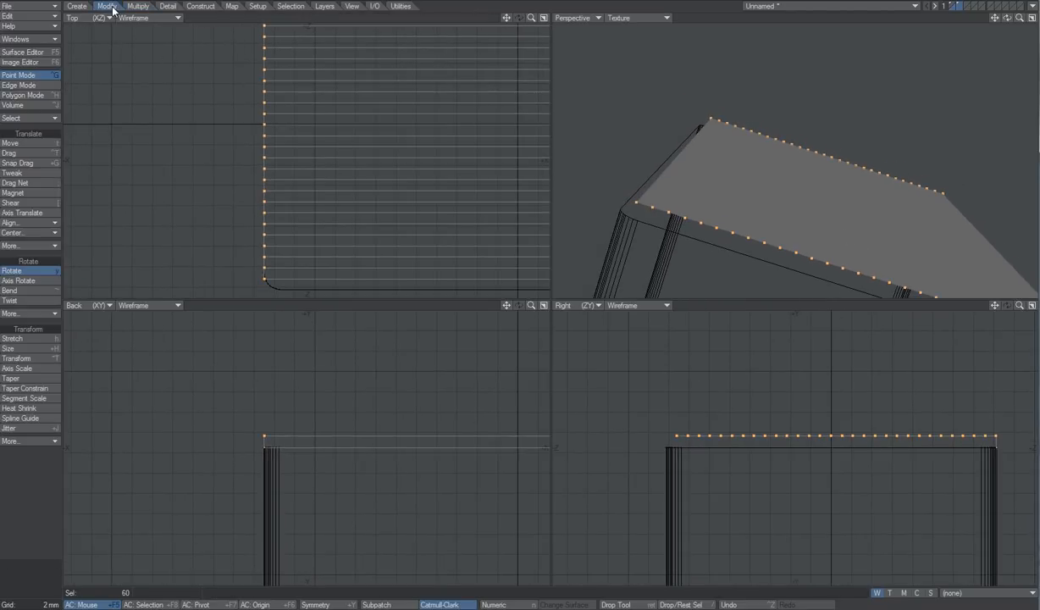
{"action": "left_click", "coordinate": [30, 202]}
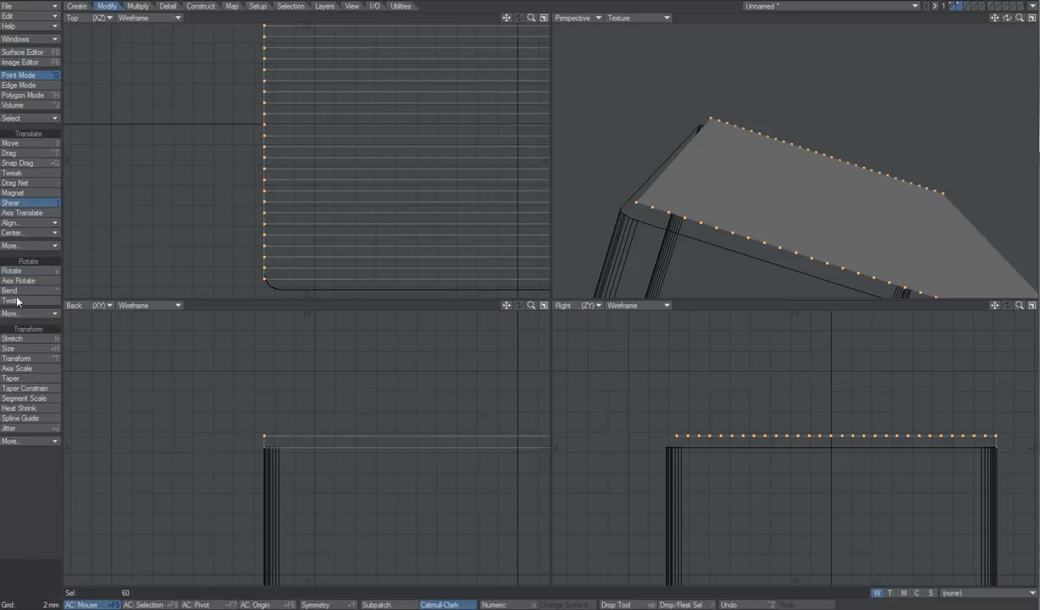
{"action": "key", "text": "n"}
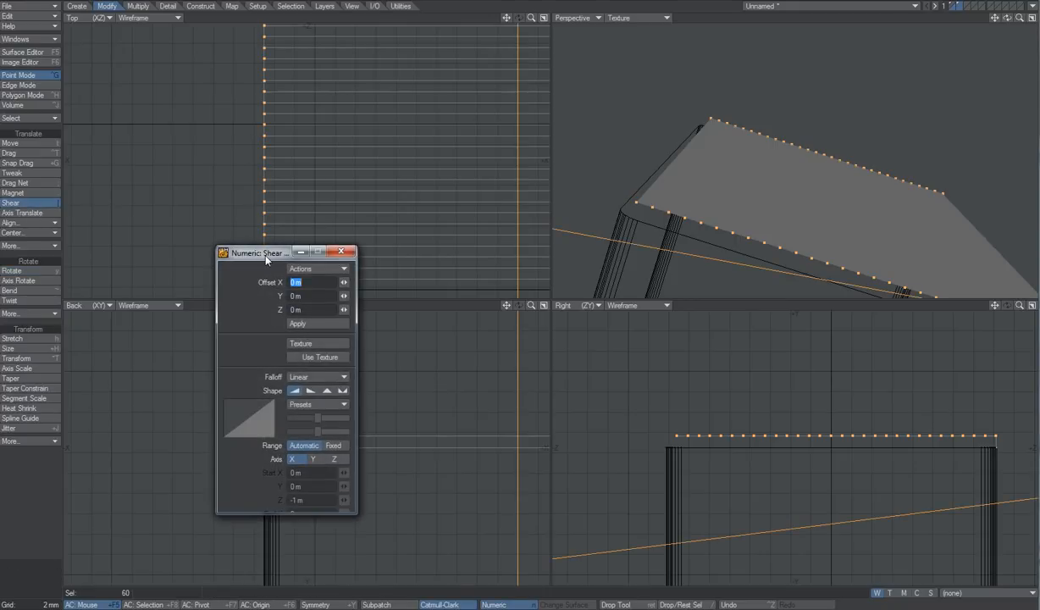
{"action": "left_click_drag", "start_coordinate": [271, 254], "coordinate": [238, 201]}
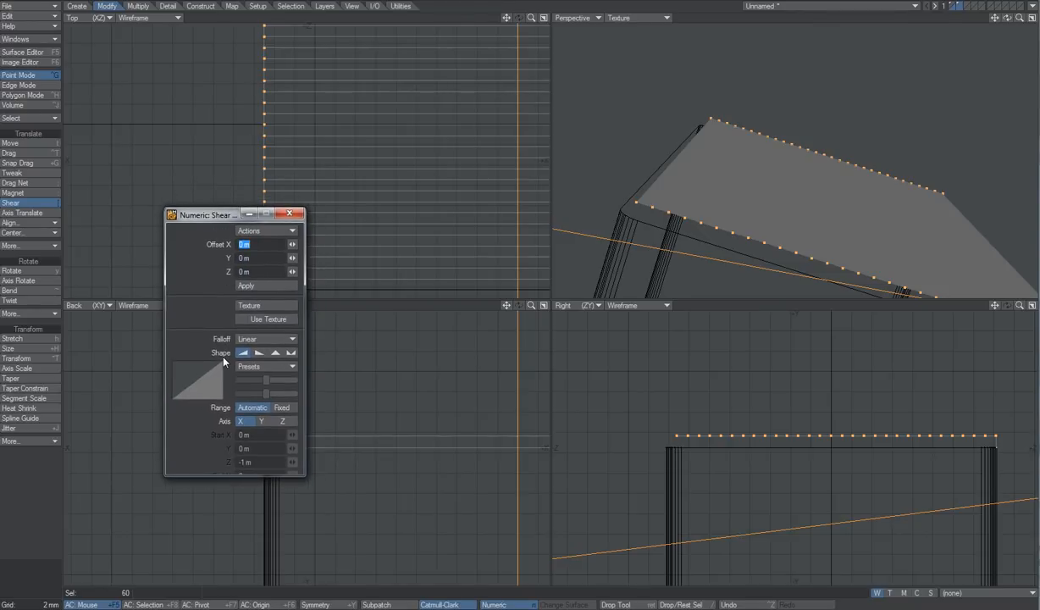
{"action": "key", "text": "Right"}
{"action": "key", "text": "Right"}
{"action": "key", "text": "Right"}
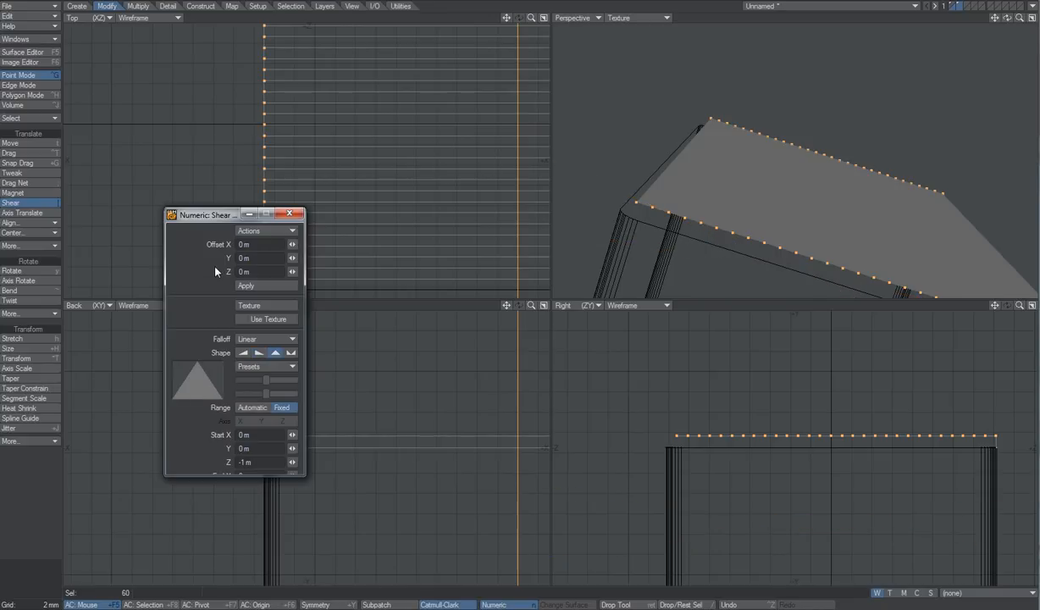
{"action": "key", "text": "Up"}
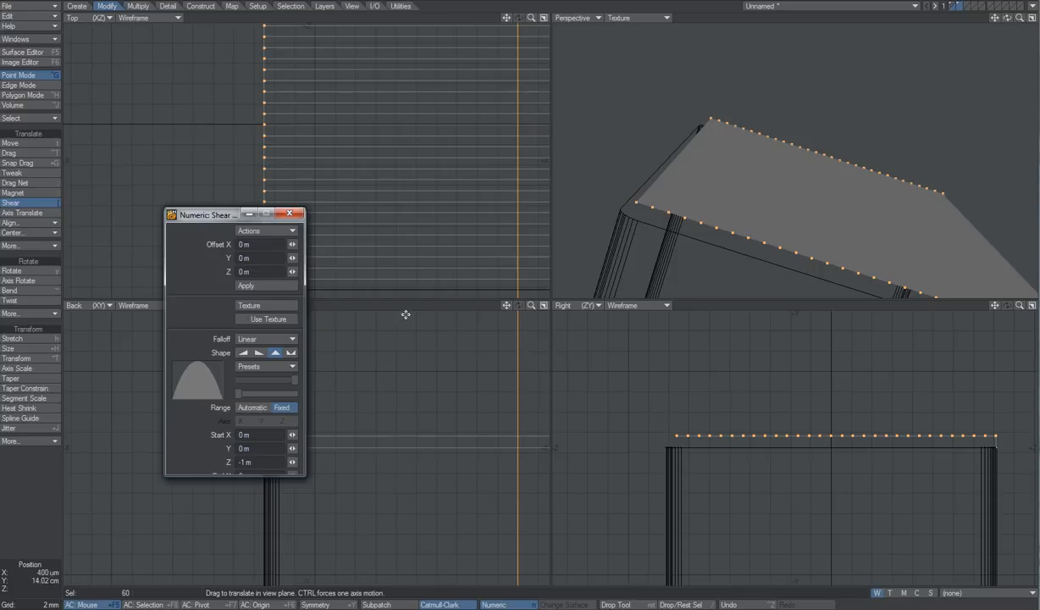
Step: Deselect the flap points and shear the flap 1 mm in Y with automatic falloff range to arch it
{"action": "left_click_drag", "start_coordinate": [246, 225], "coordinate": [185, 228]}
{"action": "scroll", "coordinate": [450, 469], "scroll_direction": "down", "scroll_amount": 4}
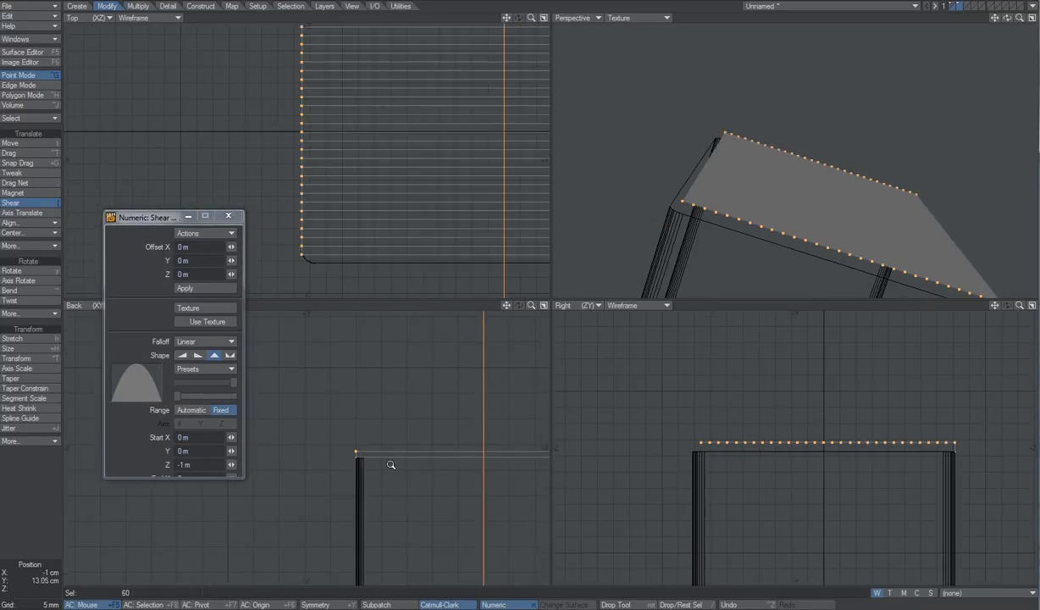
{"action": "left_click_drag", "start_coordinate": [324, 444], "coordinate": [365, 430], "text": "alt"}
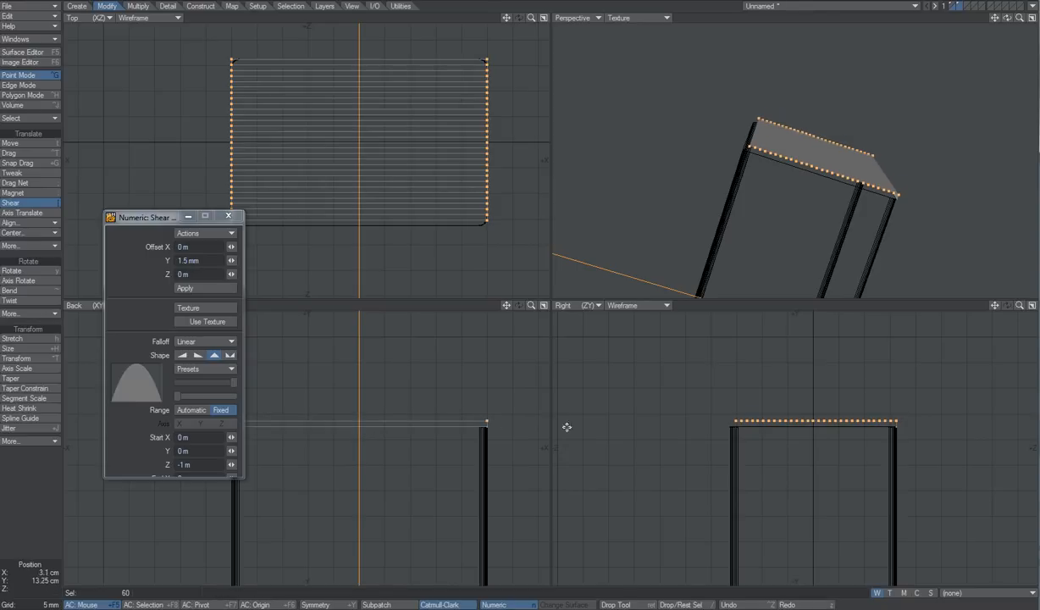
{"action": "key", "text": "space"}
{"action": "mouse_move", "coordinate": [597, 430]}
{"action": "right_mouse_down", "text": "ctrl"}
{"action": "mouse_move", "coordinate": [940, 415]}
{"action": "mouse_move", "coordinate": [799, 466]}
{"action": "right_mouse_up", "text": "ctrl"}
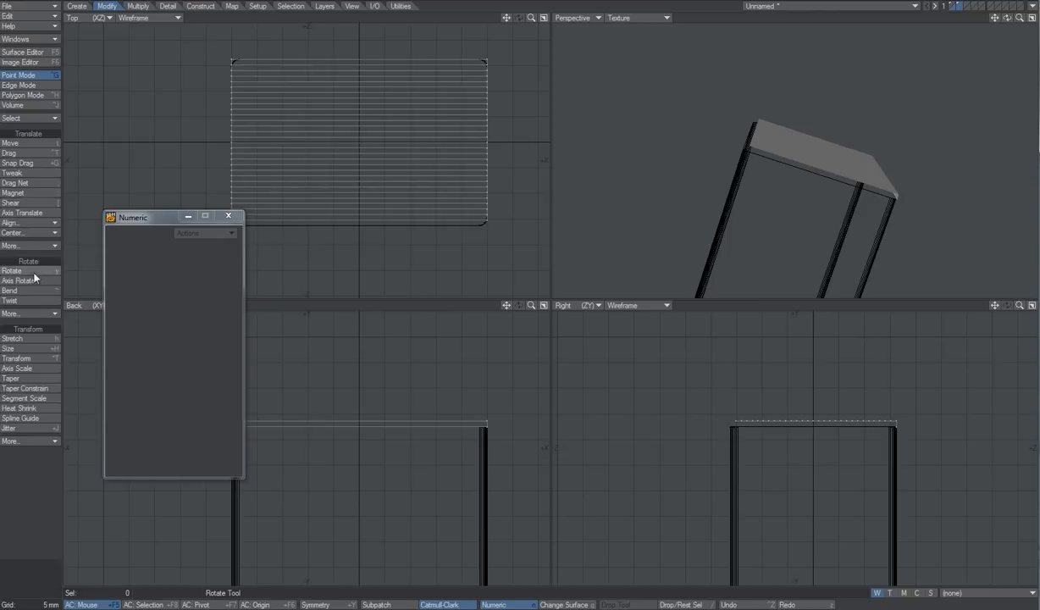
{"action": "left_click", "coordinate": [17, 204]}
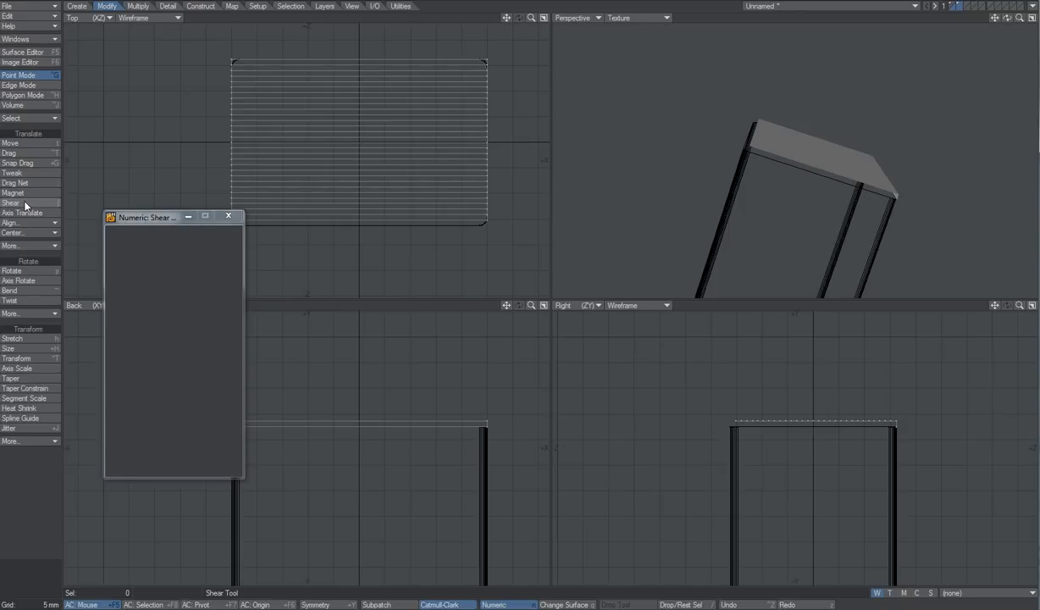
{"action": "left_click_drag", "start_coordinate": [348, 431], "coordinate": [348, 427]}
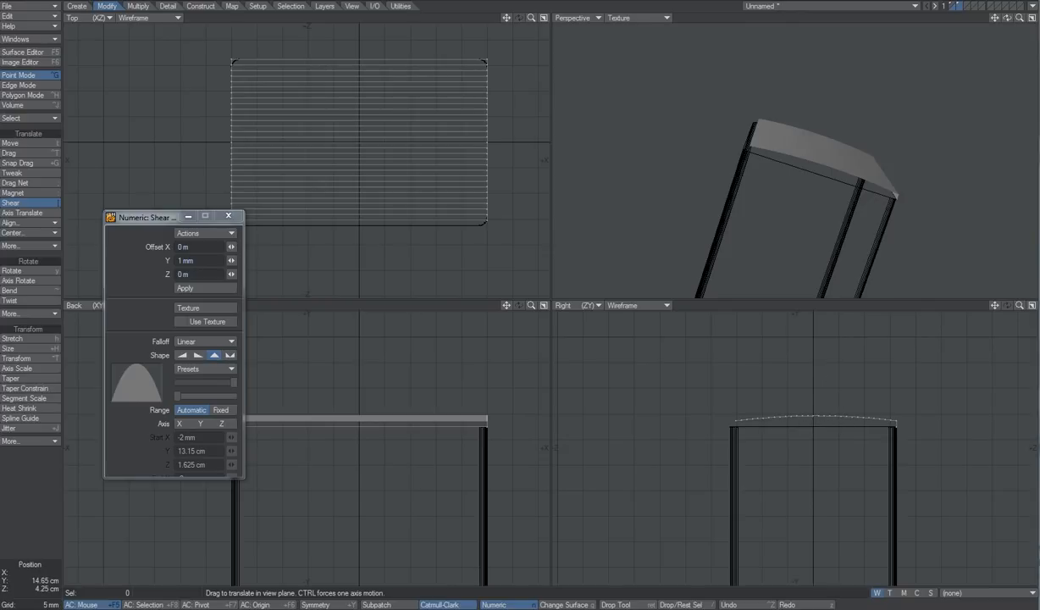
Step: Compare the arched flap with the Olynth box photo in the browser, return to the modeler and release the Shear tool
{"action": "key", "text": "alt+Tab"}
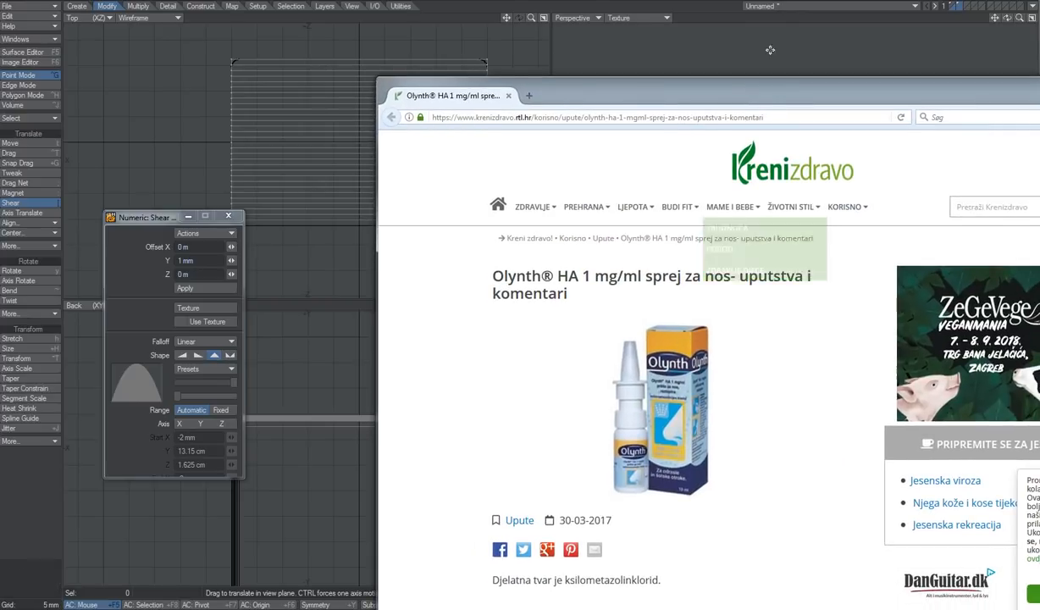
{"action": "left_click_drag", "start_coordinate": [744, 94], "coordinate": [1039, 97]}
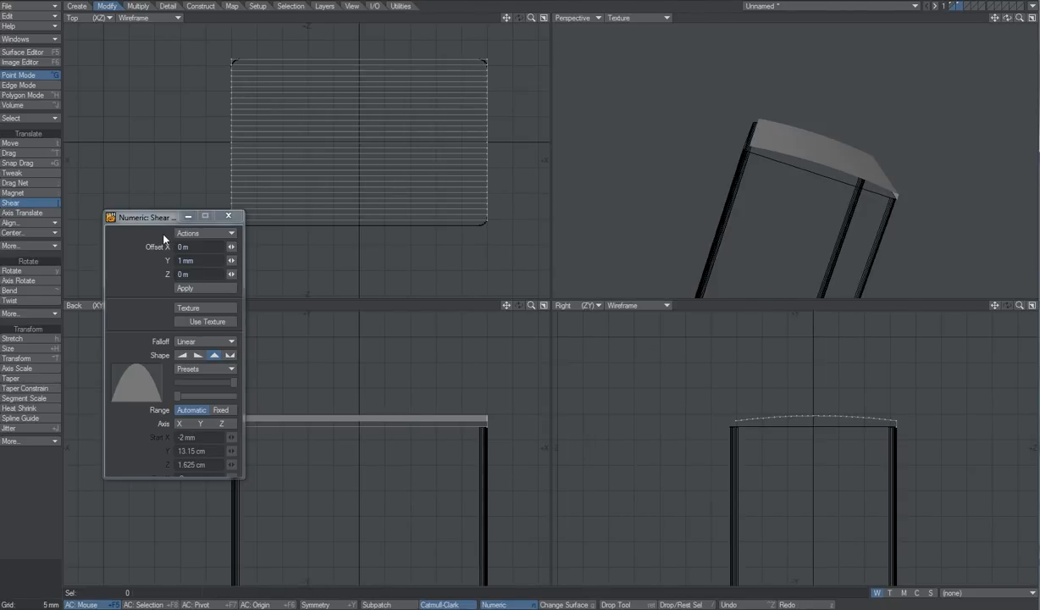
{"action": "key", "text": "space"}
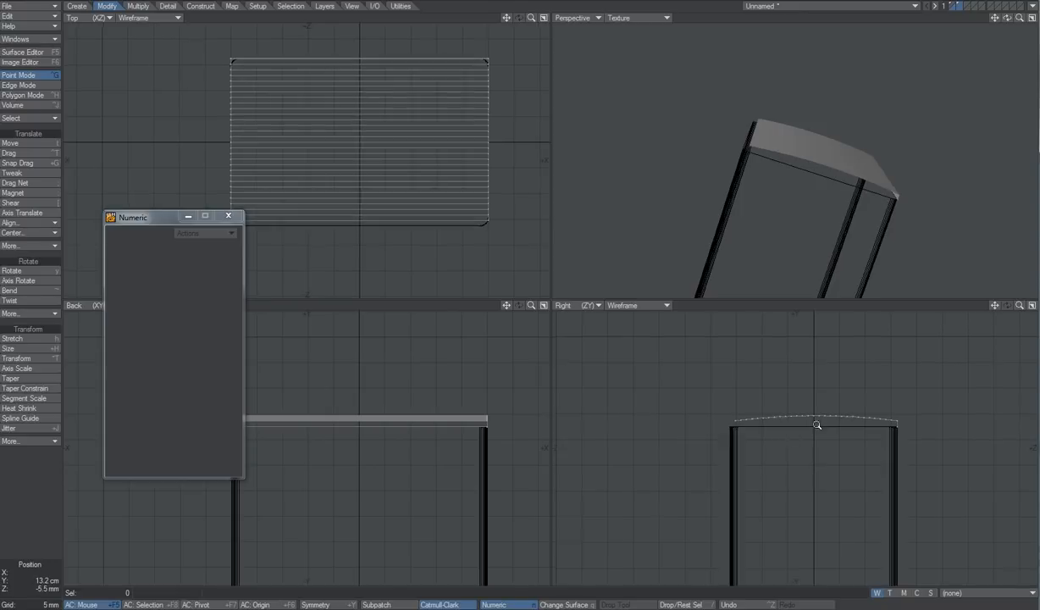
Step: Select the edge at the free end of the arched flap in edge selection mode
{"action": "scroll", "coordinate": [817, 424], "scroll_direction": "up", "scroll_amount": 4}
{"action": "scroll", "coordinate": [692, 418], "scroll_direction": "up", "scroll_amount": 3}
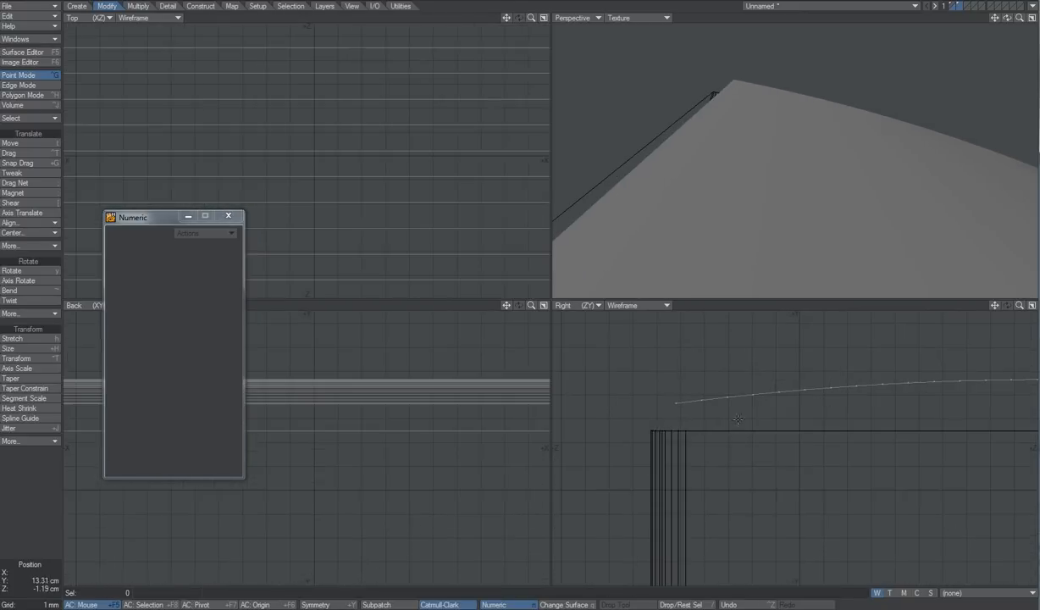
{"action": "key", "text": "space"}
{"action": "key", "text": "space"}
{"action": "key", "text": "space"}
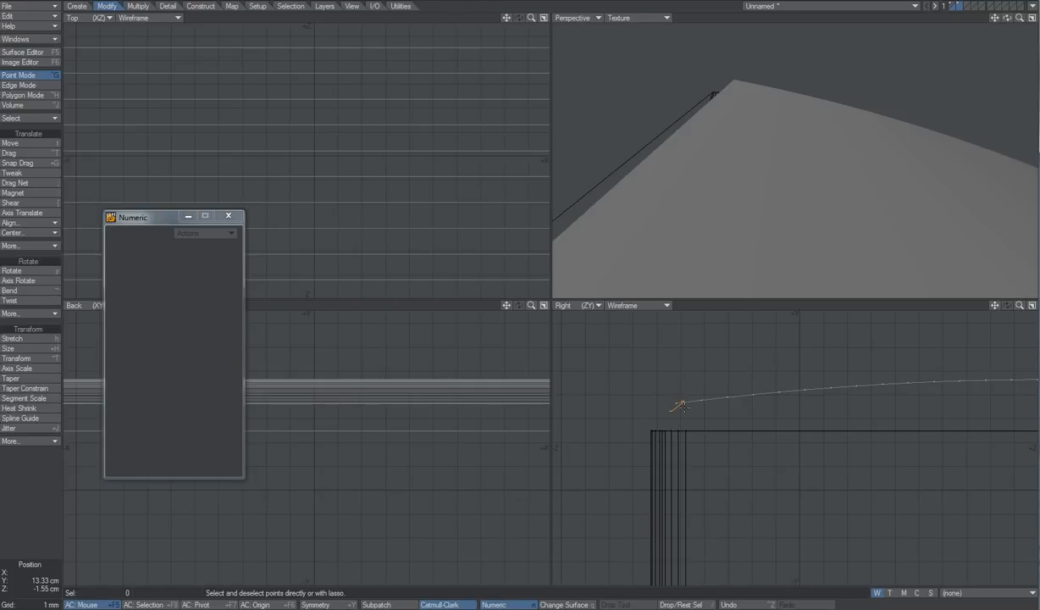
{"action": "key", "text": "space"}
{"action": "left_click", "coordinate": [670, 398]}
{"action": "key", "text": "a"}
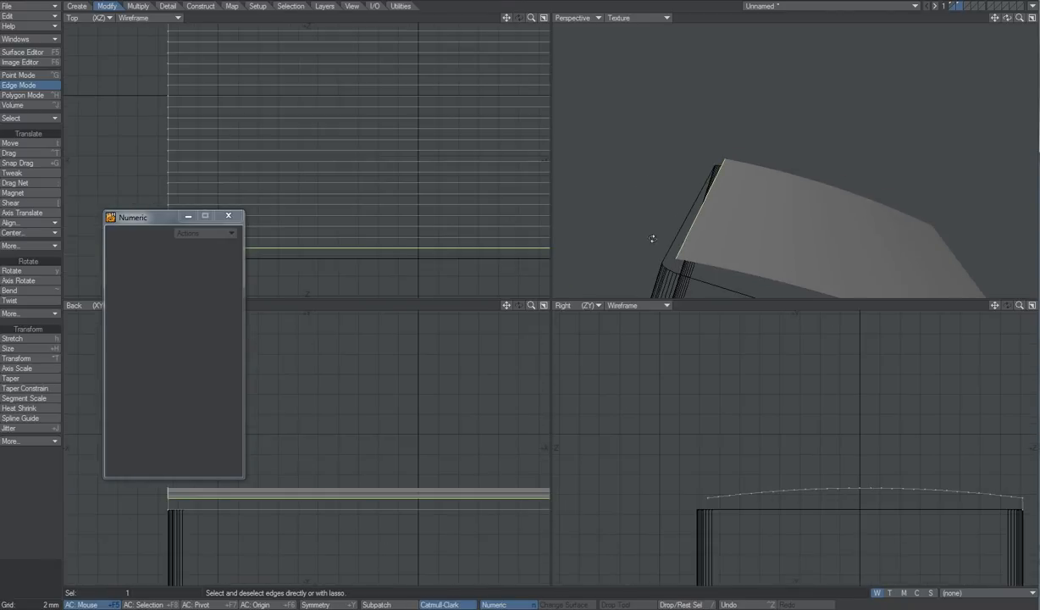
Step: Extend the flap's selected free edge and move the new edge -200 um in Y and -800 um in Z
{"action": "left_click_drag", "start_coordinate": [781, 242], "coordinate": [722, 191], "text": "alt"}
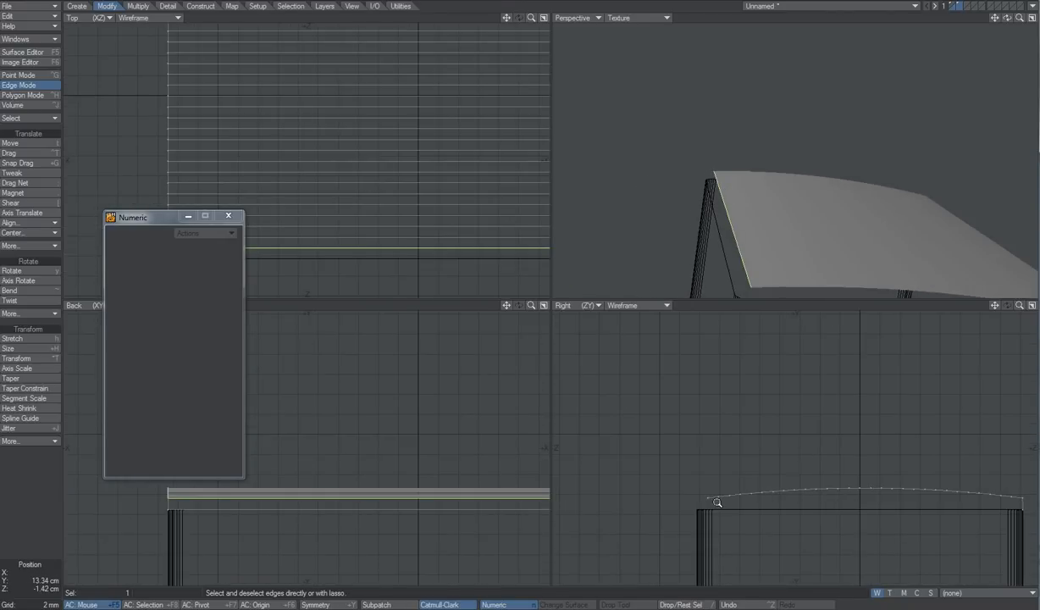
{"action": "scroll", "coordinate": [717, 502], "scroll_direction": "up", "scroll_amount": 3}
{"action": "left_click_drag", "start_coordinate": [755, 492], "coordinate": [780, 452], "text": "alt+shift"}
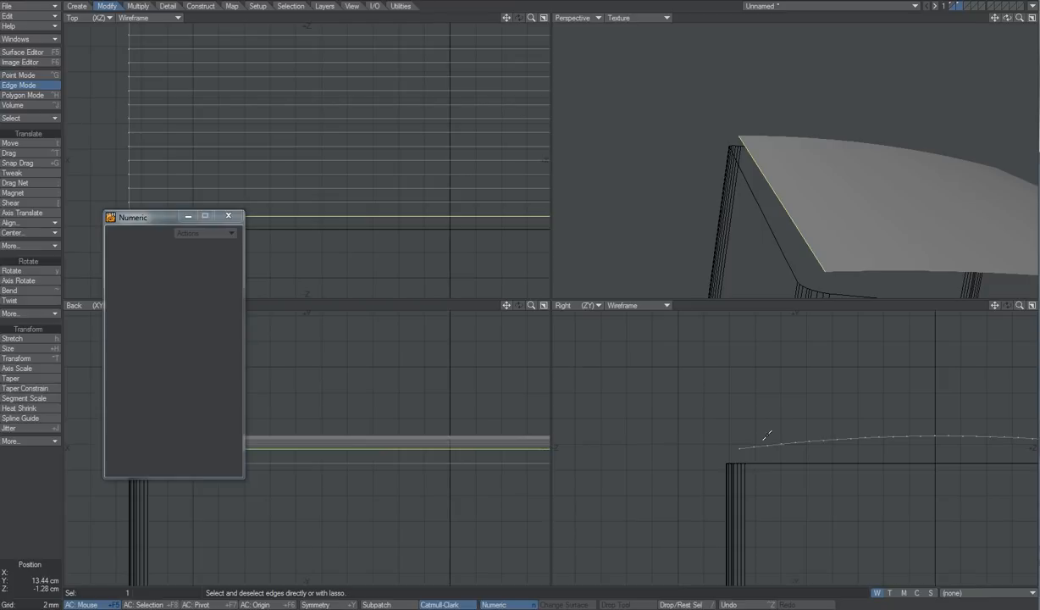
{"action": "key", "text": "t"}
{"action": "left_click_drag", "start_coordinate": [745, 414], "coordinate": [735, 416]}
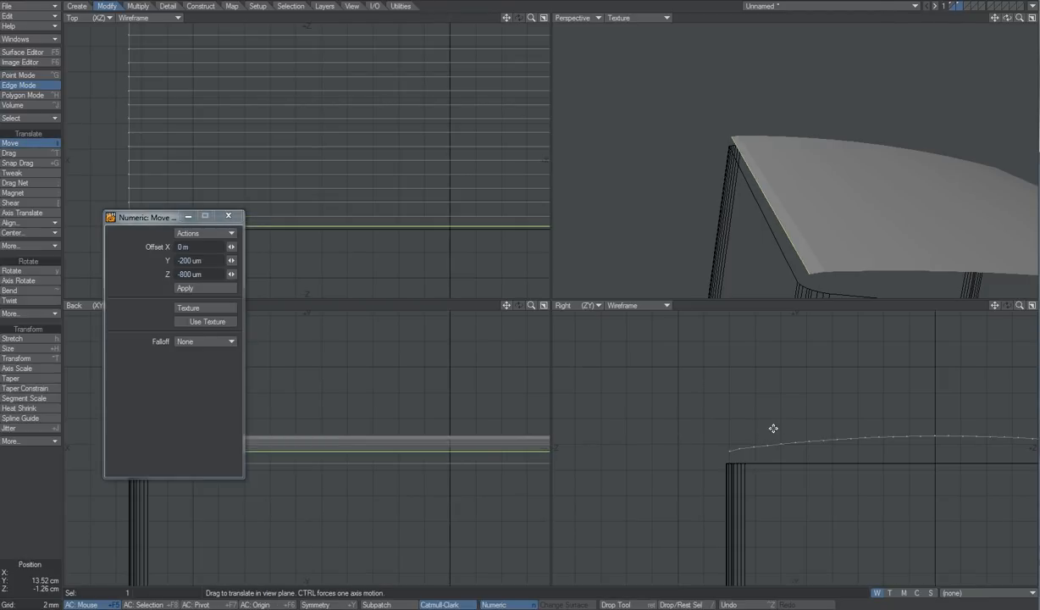
Step: Stretch the extended edge to 97% horizontally in the top view about its centre, keeping 100% vertically
{"action": "left_click_drag", "start_coordinate": [775, 202], "coordinate": [794, 197], "text": "alt"}
{"action": "left_click_drag", "start_coordinate": [150, 217], "coordinate": [73, 265]}
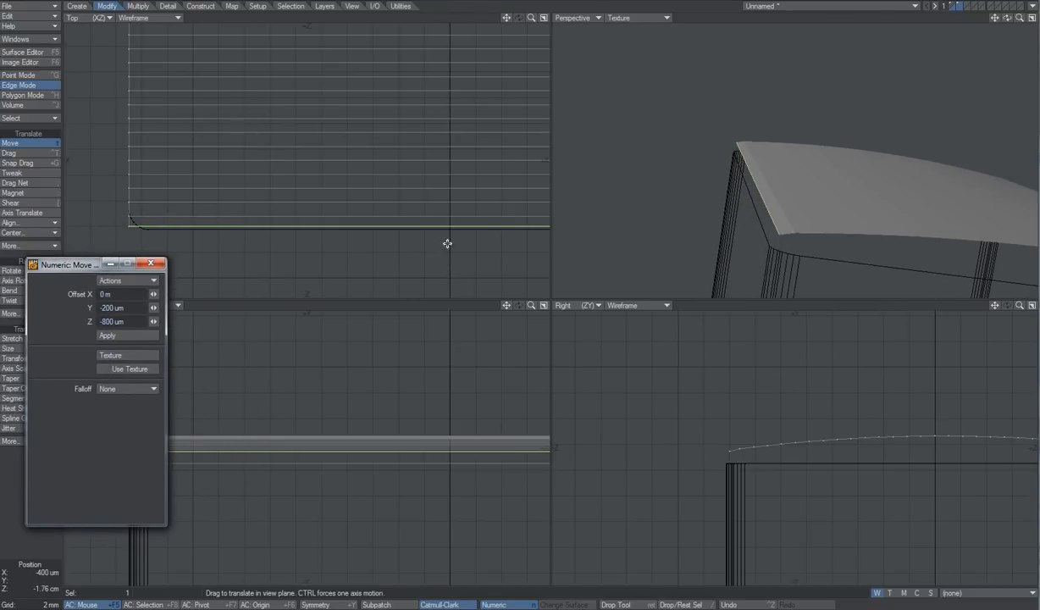
{"action": "left_click_drag", "start_coordinate": [436, 242], "coordinate": [424, 236]}
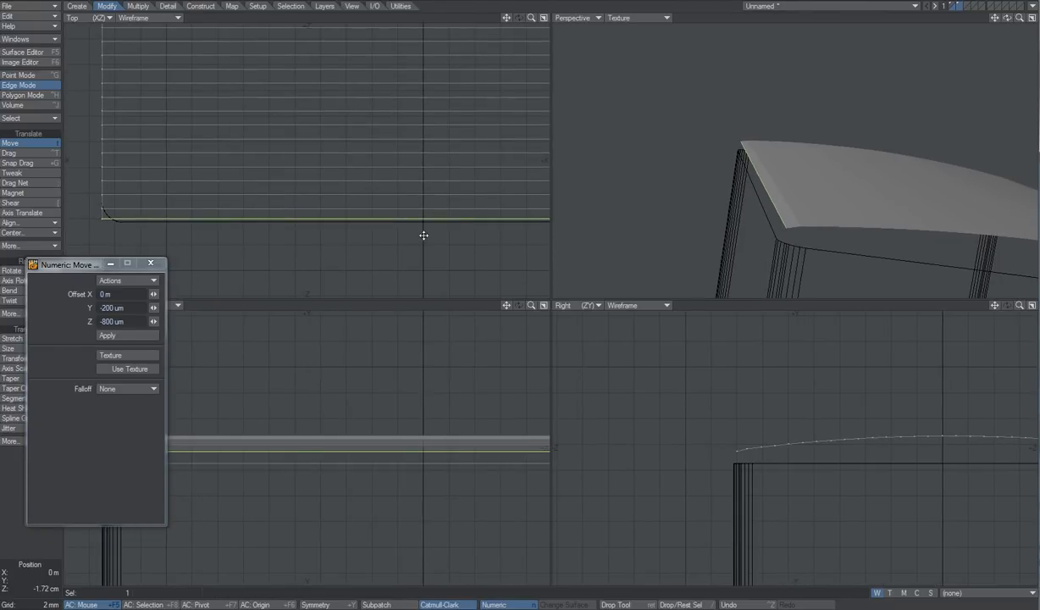
{"action": "key", "text": "h"}
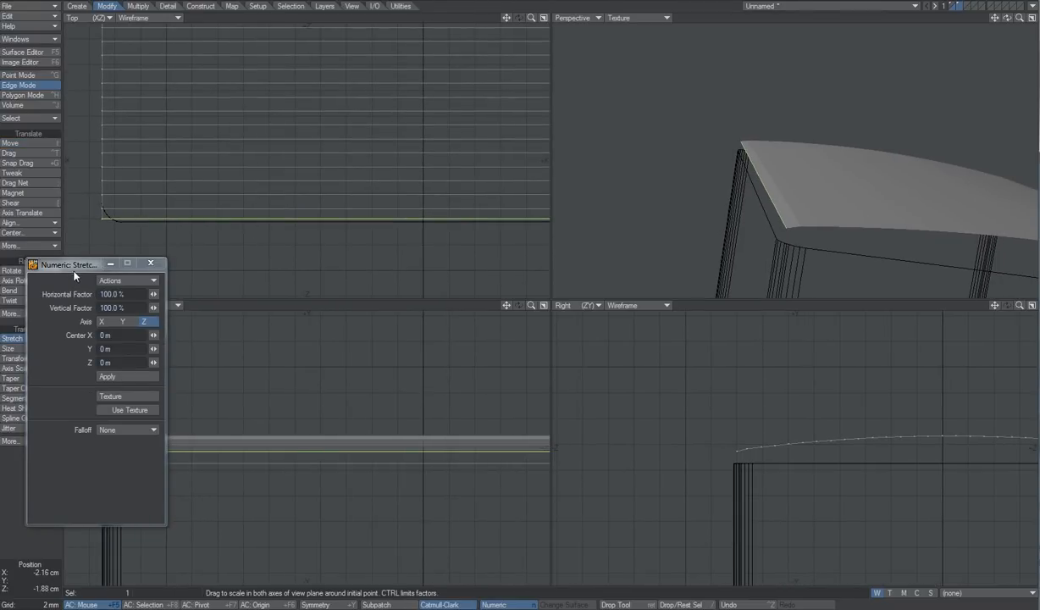
{"action": "left_click_drag", "start_coordinate": [72, 263], "coordinate": [112, 337]}
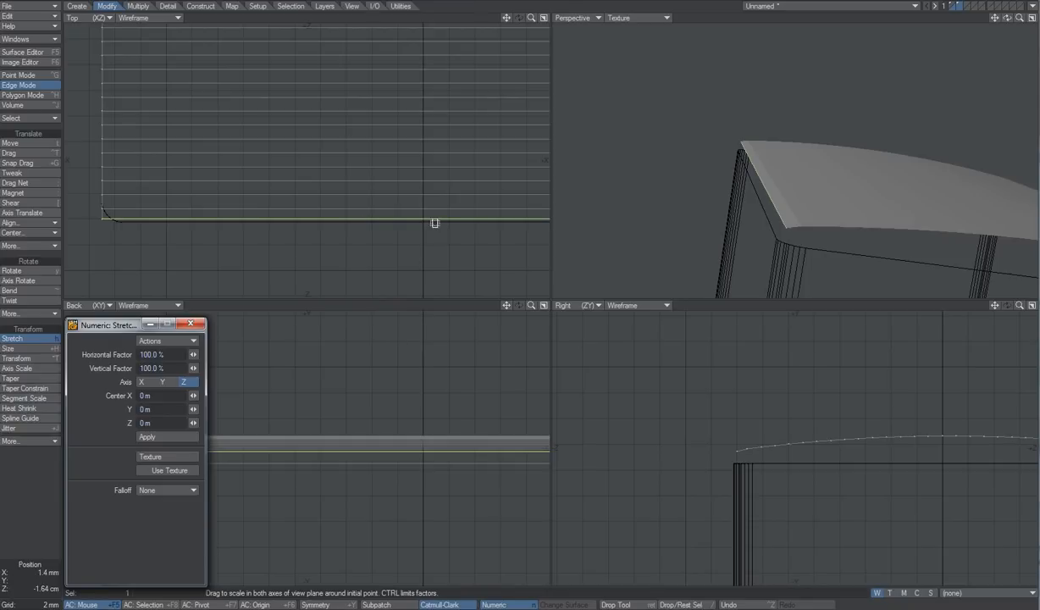
{"action": "left_click_drag", "start_coordinate": [424, 221], "coordinate": [420, 221]}
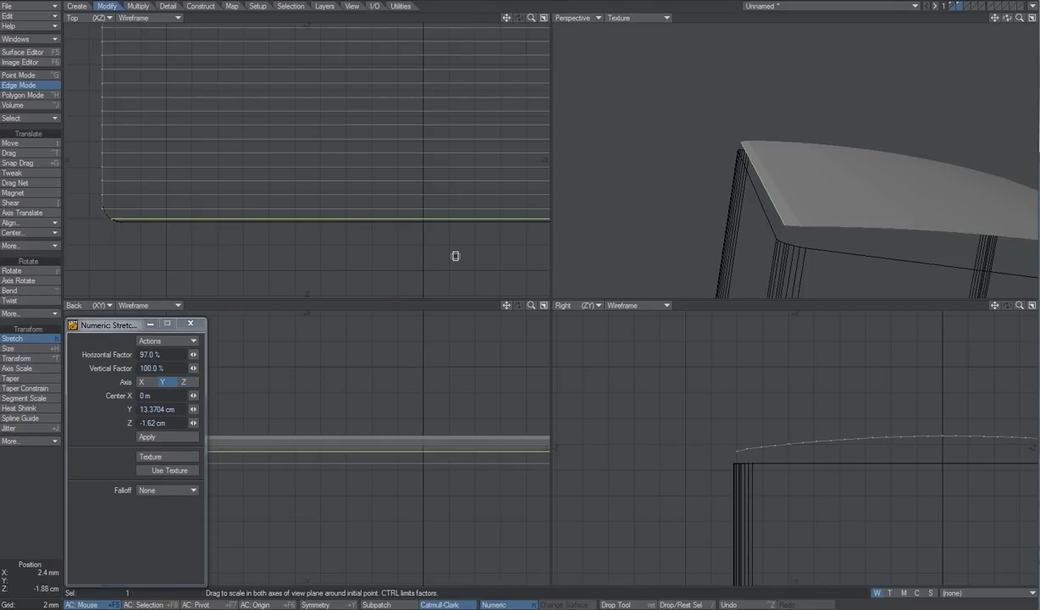
Step: Extend the edge by -200 um in Y and Z and stretch the new edge to 62% horizontally and 101% vertically
{"action": "key", "text": "t"}
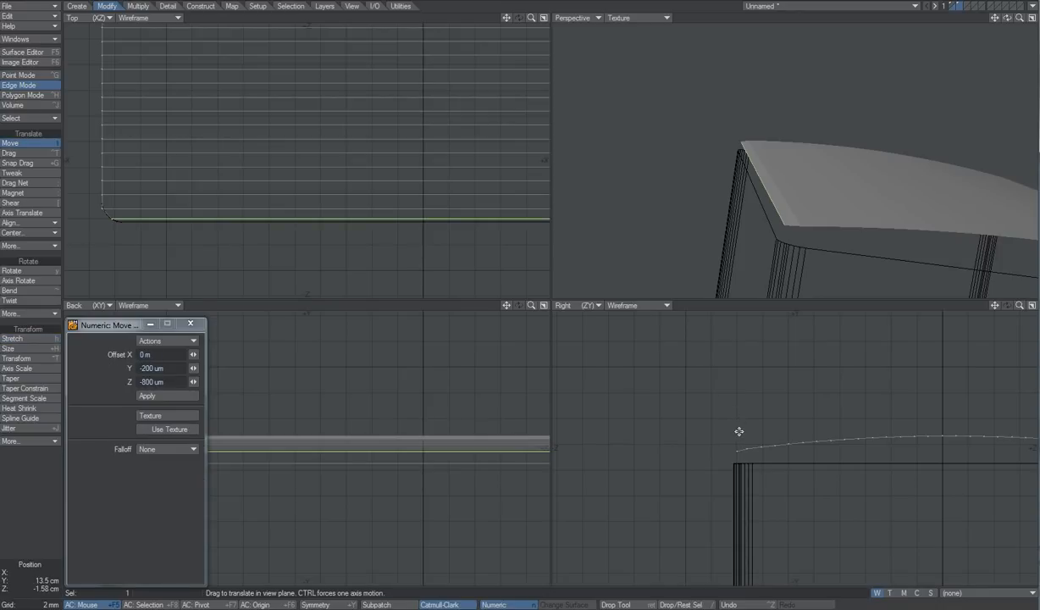
{"action": "left_click_drag", "start_coordinate": [736, 451], "coordinate": [734, 453]}
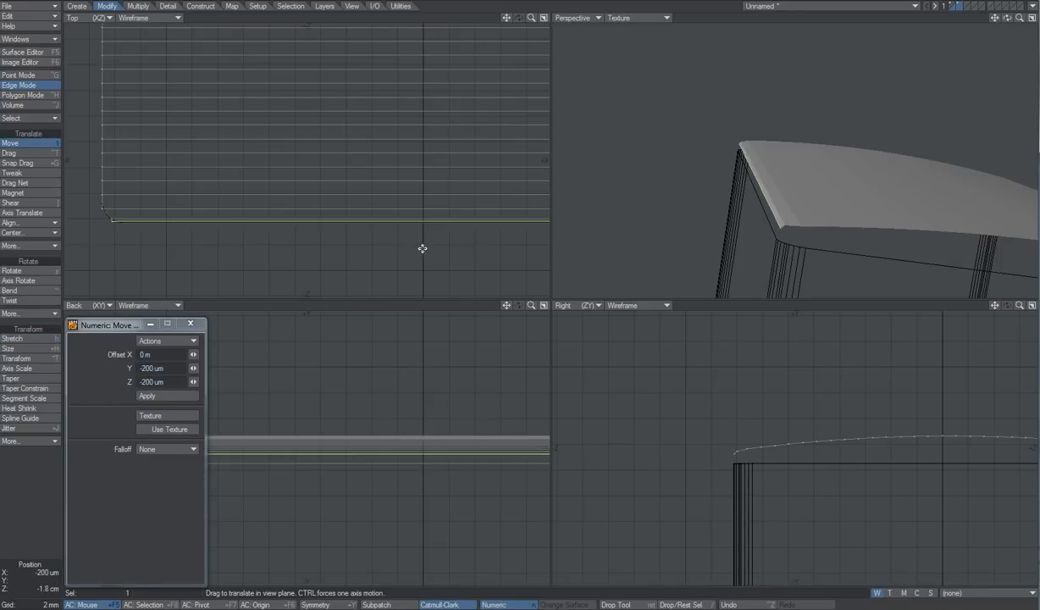
{"action": "key", "text": "h"}
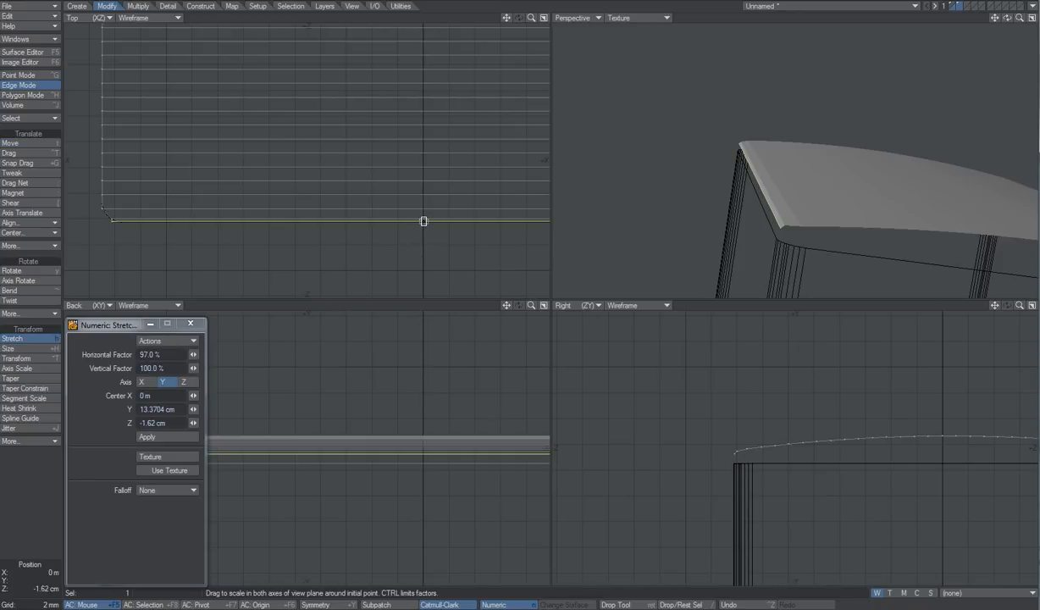
{"action": "left_click_drag", "start_coordinate": [423, 221], "coordinate": [396, 221]}
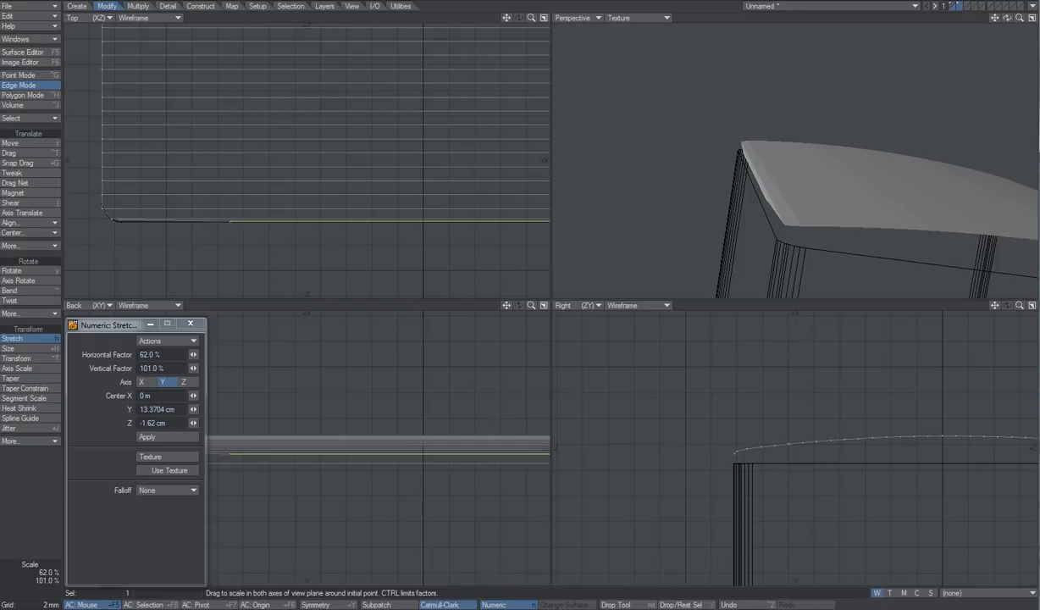
Step: Move the narrowed edge 50 um in Z, and extend it into a new edge offset -350 um in Y and -50 um in Z
{"action": "left_click_drag", "start_coordinate": [382, 200], "coordinate": [368, 184], "text": "alt"}
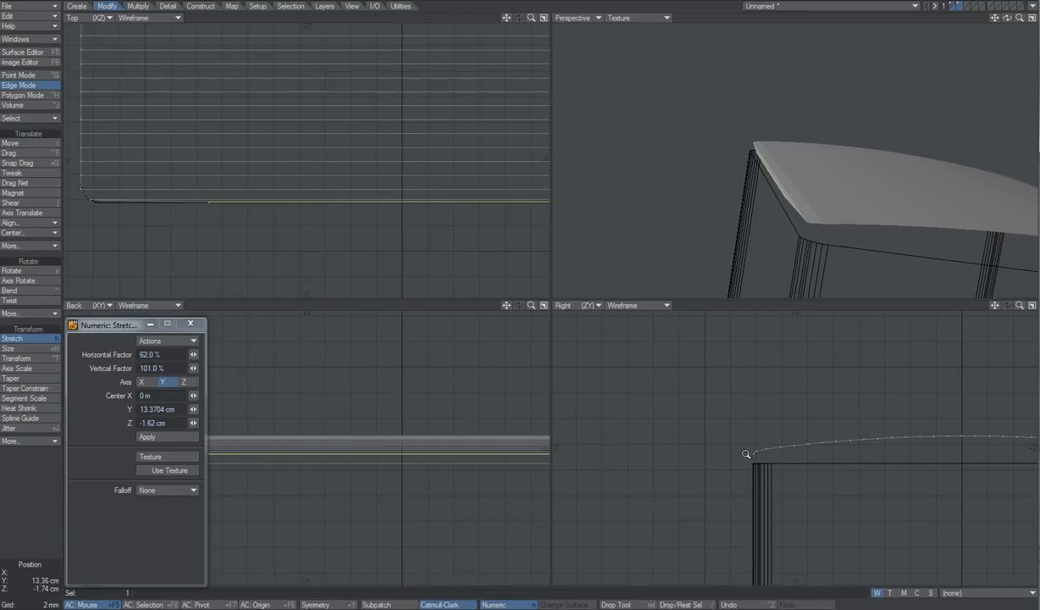
{"action": "left_click_drag", "start_coordinate": [746, 454], "coordinate": [910, 462], "text": "ctrl+alt"}
{"action": "key", "text": "t"}
{"action": "left_click_drag", "start_coordinate": [761, 452], "coordinate": [763, 453]}
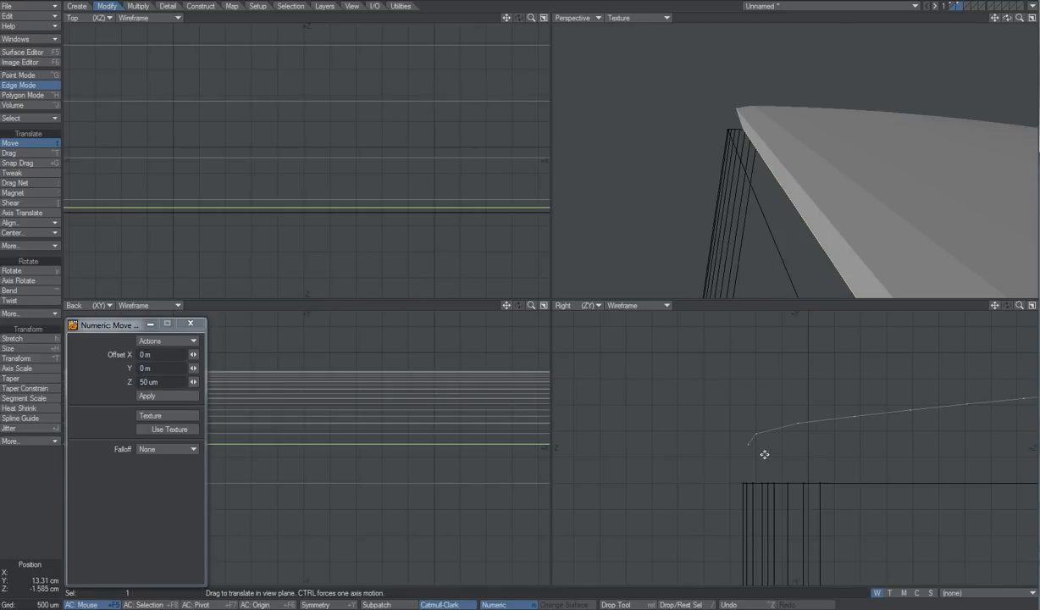
{"action": "key", "text": "Return"}
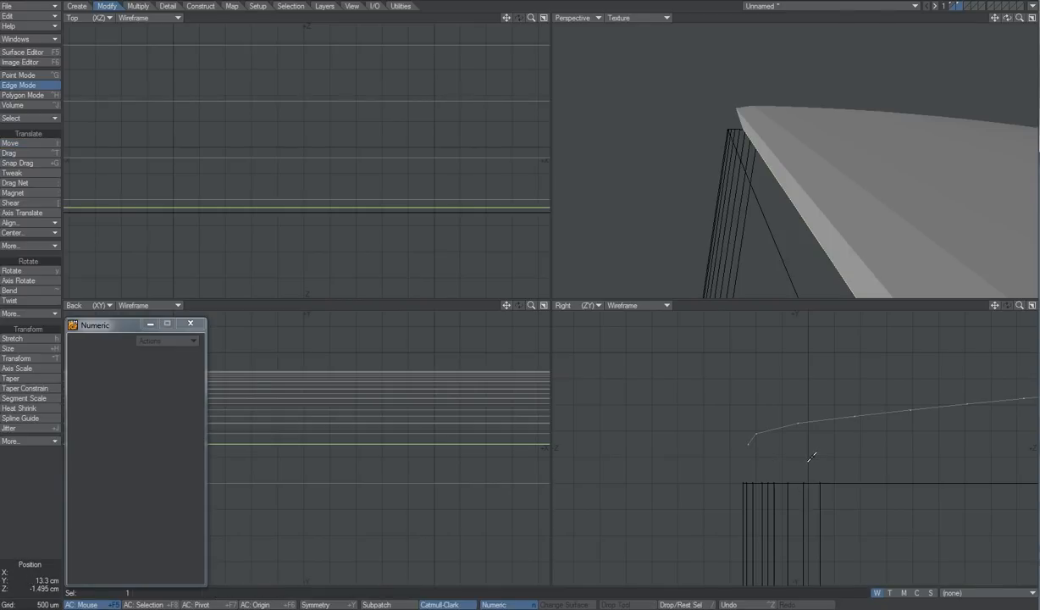
{"action": "key", "text": "t"}
{"action": "left_click_drag", "start_coordinate": [776, 434], "coordinate": [773, 451]}
Step: Examine the tuck edge from the side and compare it with the Olynth box photo in the browser
{"action": "mouse_move", "coordinate": [753, 183]}
{"action": "left_mouse_down", "text": "alt"}
{"action": "mouse_move", "coordinate": [789, 191]}
{"action": "mouse_move", "coordinate": [768, 190]}
{"action": "left_mouse_up", "text": "alt"}
{"action": "left_click_drag", "start_coordinate": [440, 193], "coordinate": [420, 197]}
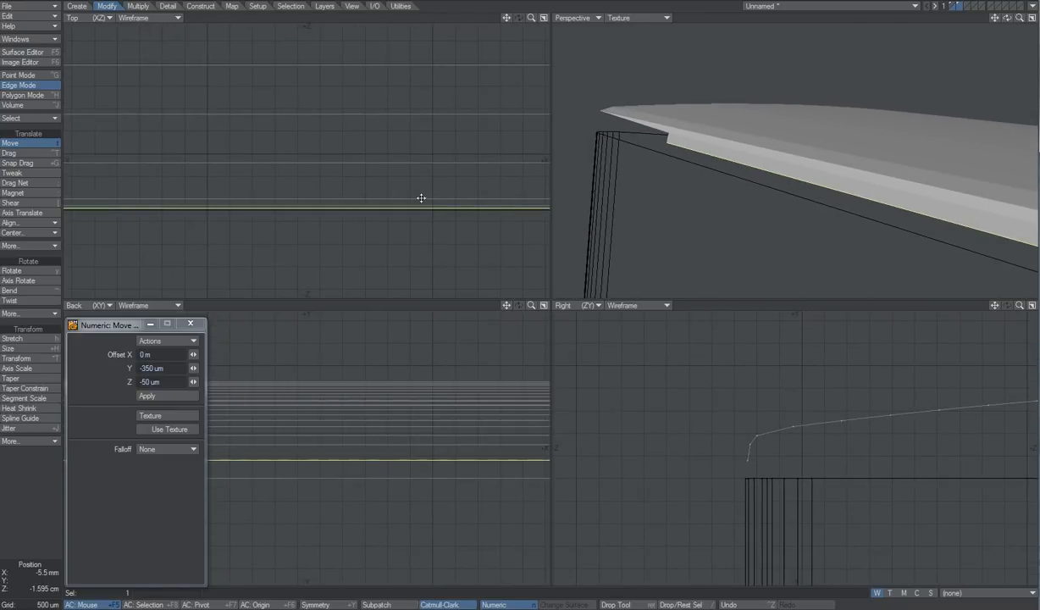
{"action": "left_click_drag", "start_coordinate": [1038, 140], "coordinate": [591, 59]}
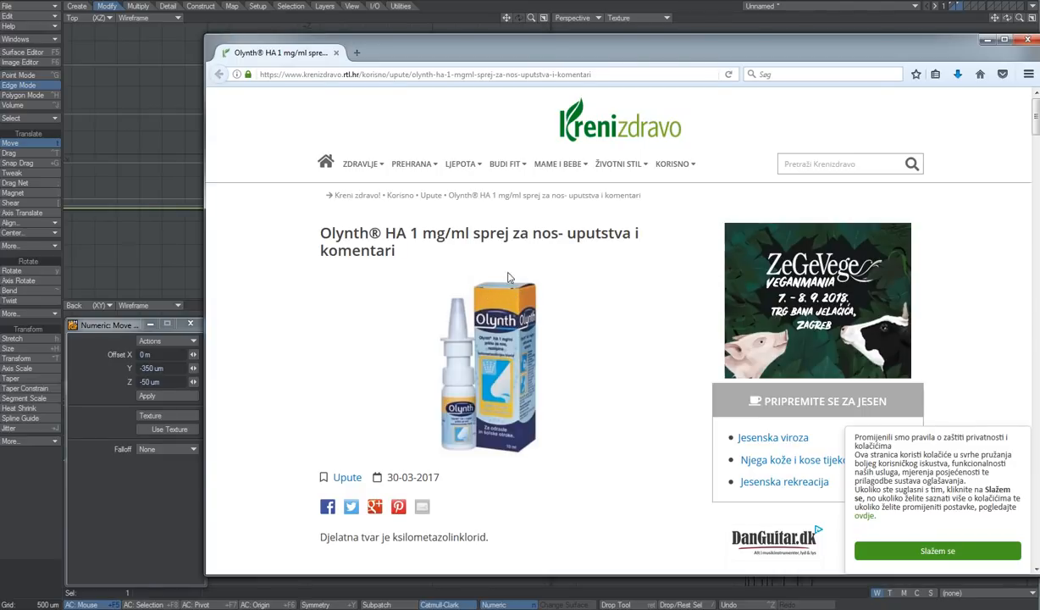
{"action": "left_click_drag", "start_coordinate": [562, 44], "coordinate": [1039, 85]}
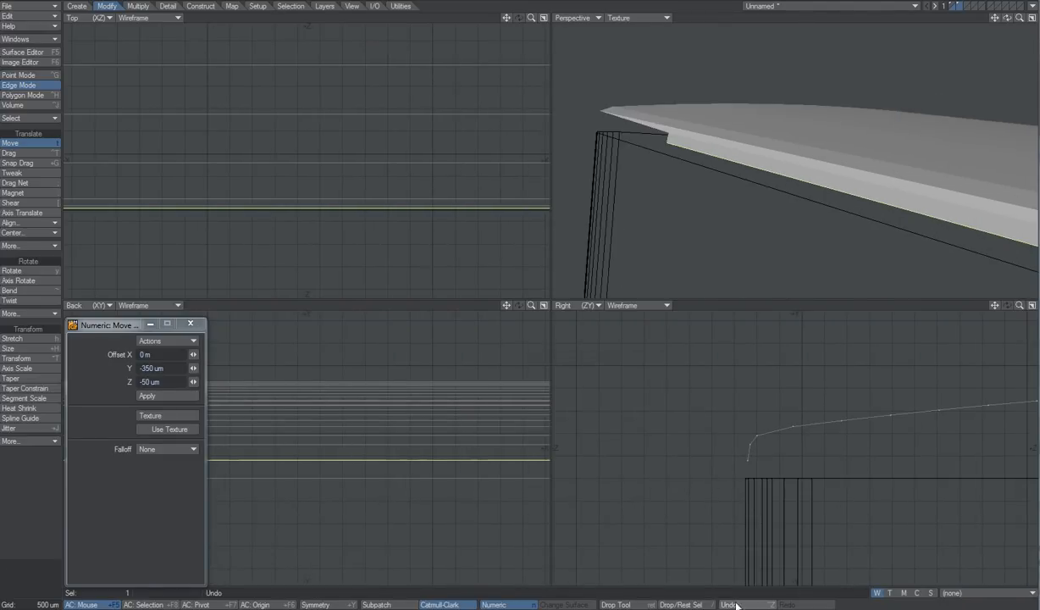
Step: Extend the tuck edge down into the box twice, by -300 um and then -450 um in Y
{"action": "left_click_drag", "start_coordinate": [771, 477], "coordinate": [779, 516]}
{"action": "key", "text": "e"}
{"action": "key", "text": "e"}
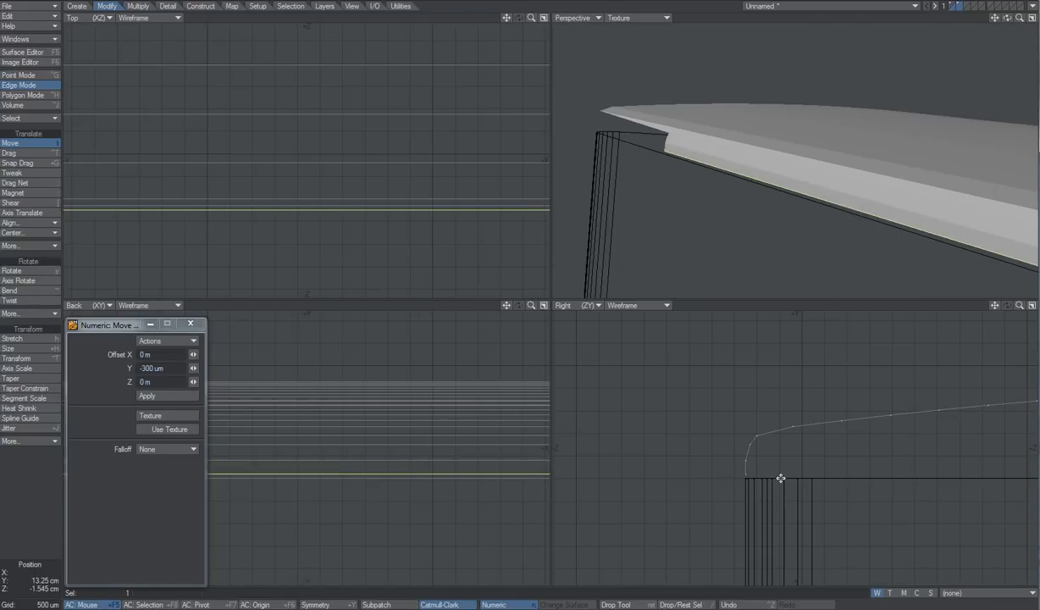
{"action": "left_click_drag", "start_coordinate": [780, 478], "coordinate": [780, 500]}
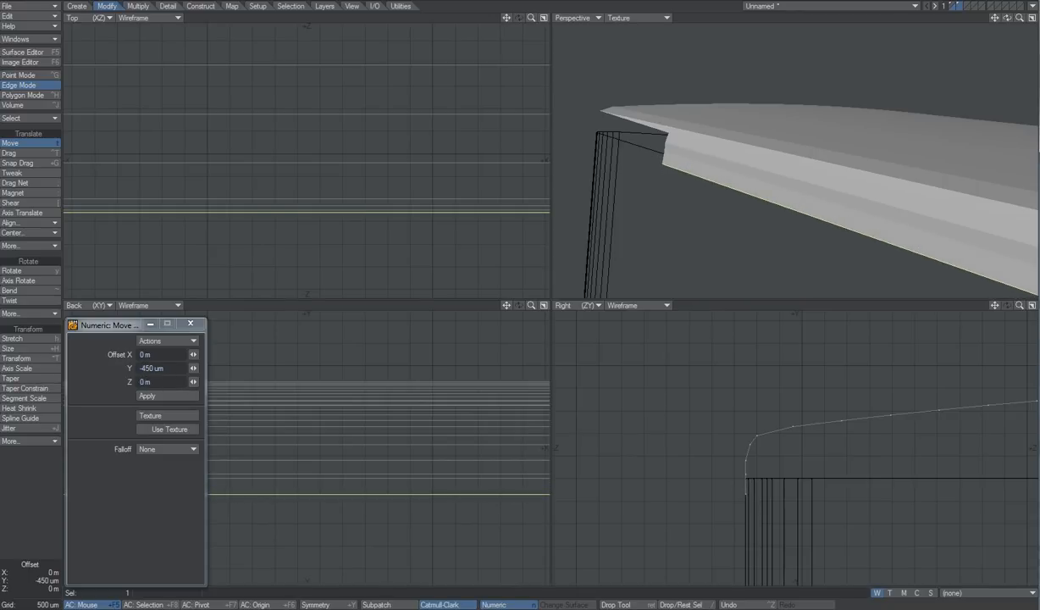
Step: Select the edges of the lid's bent front lip and move them 200 um along Z
{"action": "key", "text": "space"}
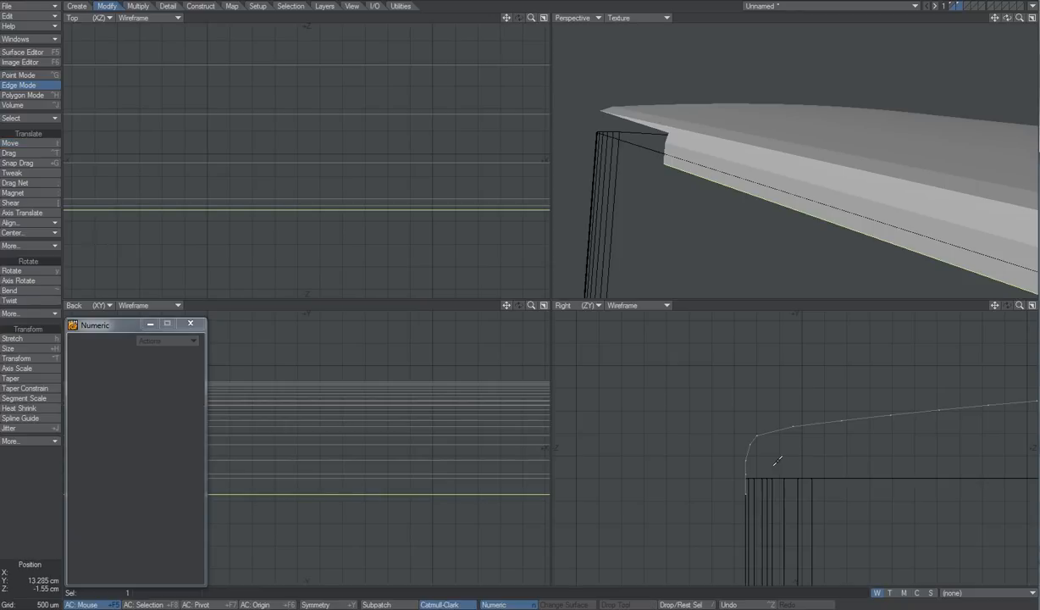
{"action": "right_click_drag", "start_coordinate": [771, 431], "coordinate": [791, 496]}
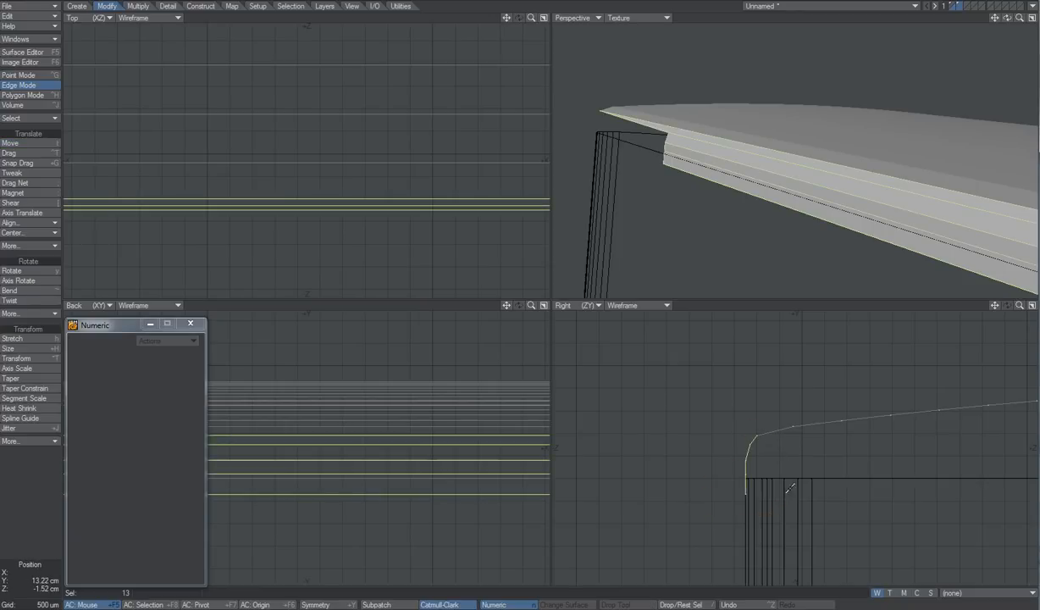
{"action": "key", "text": "t"}
{"action": "left_click_drag", "start_coordinate": [791, 489], "coordinate": [802, 489]}
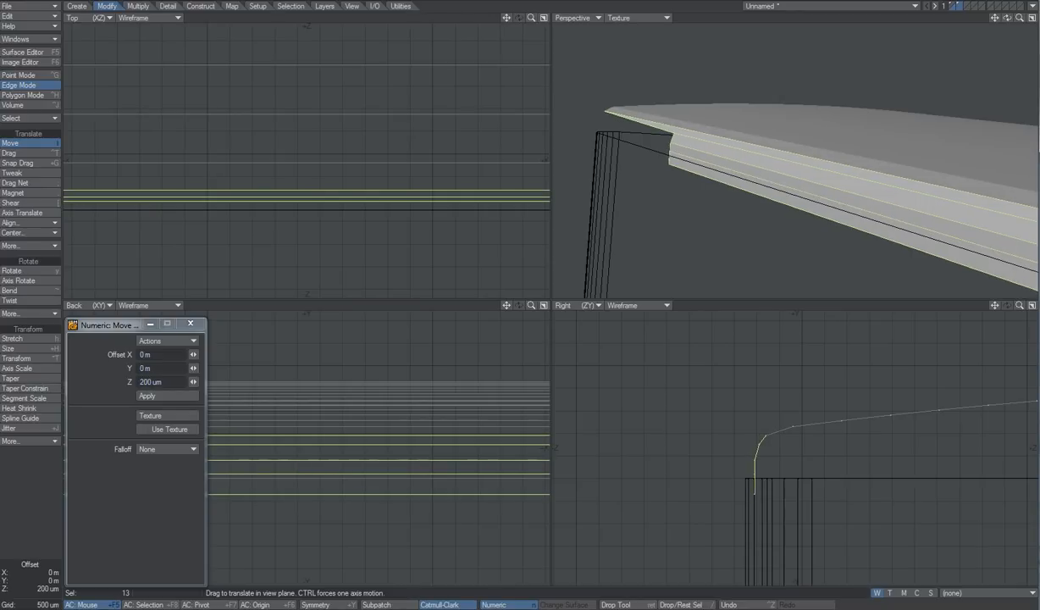
{"action": "key", "text": "space"}
Step: Extend only the lip's bottom edge and stretch the new edge horizontally to 129%
{"action": "left_click", "coordinate": [760, 503]}
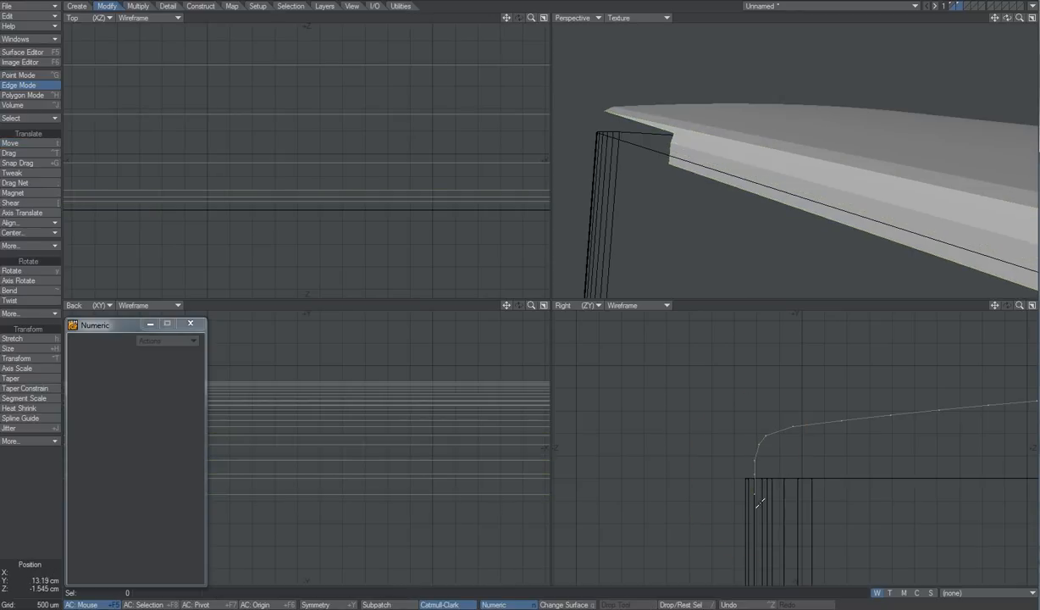
{"action": "right_click_drag", "start_coordinate": [743, 510], "coordinate": [765, 493]}
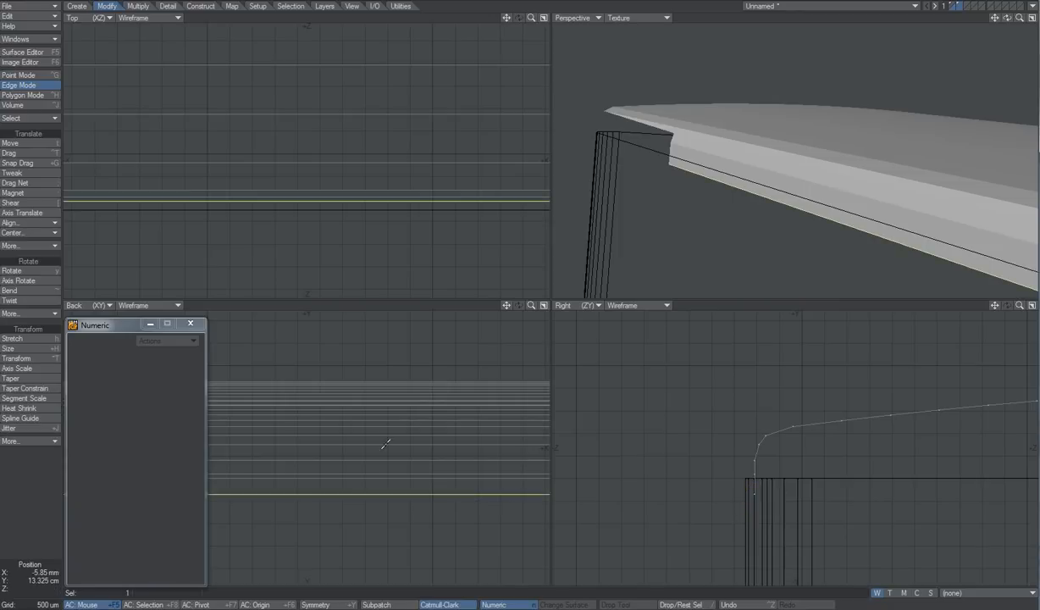
{"action": "scroll", "coordinate": [422, 446], "scroll_direction": "down", "scroll_amount": 2}
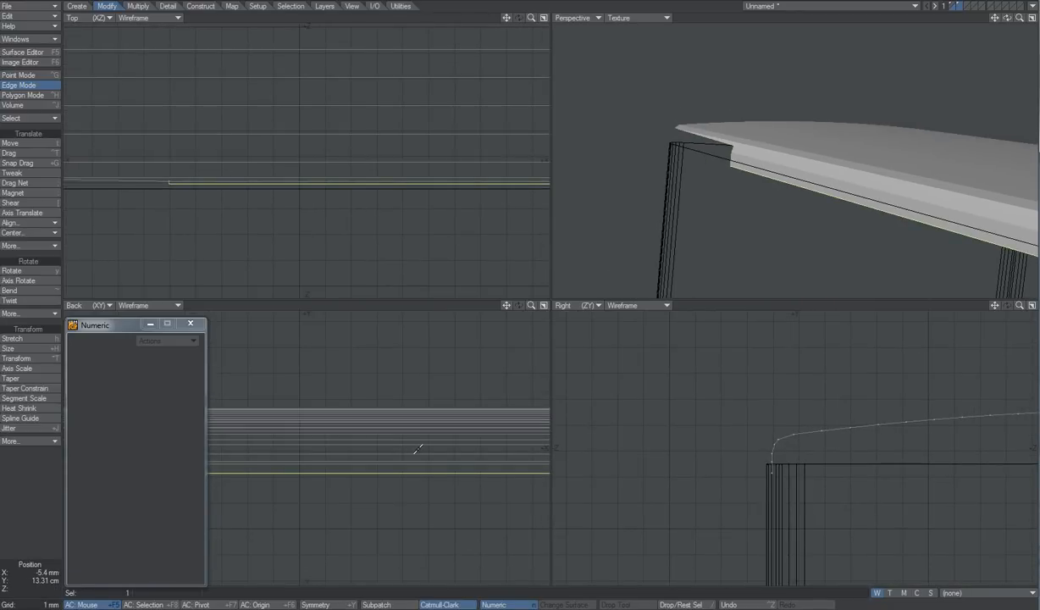
{"action": "key", "text": "h"}
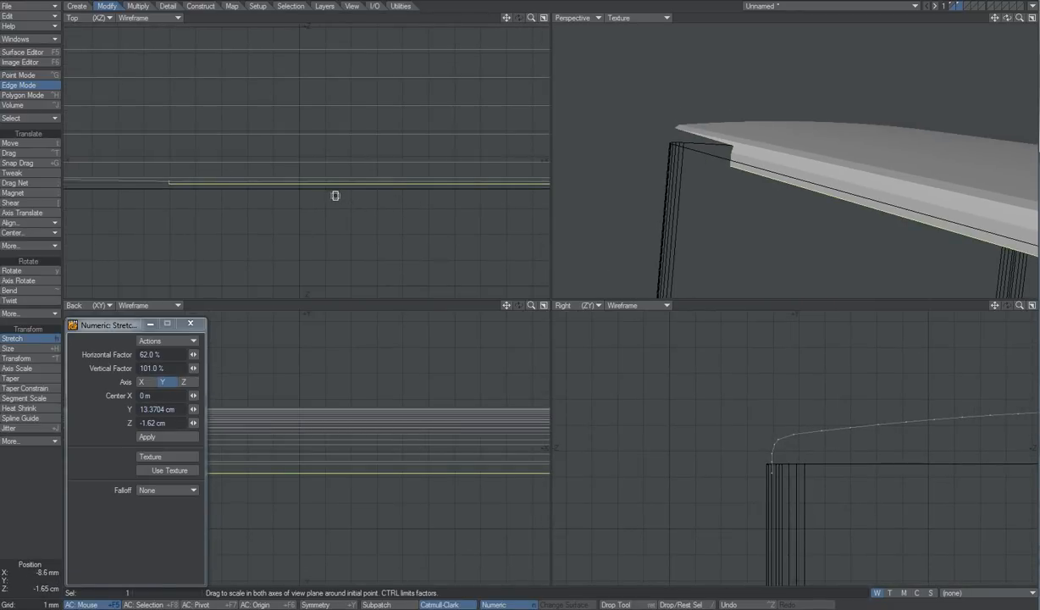
{"action": "scroll", "coordinate": [336, 196], "scroll_direction": "down", "scroll_amount": 4}
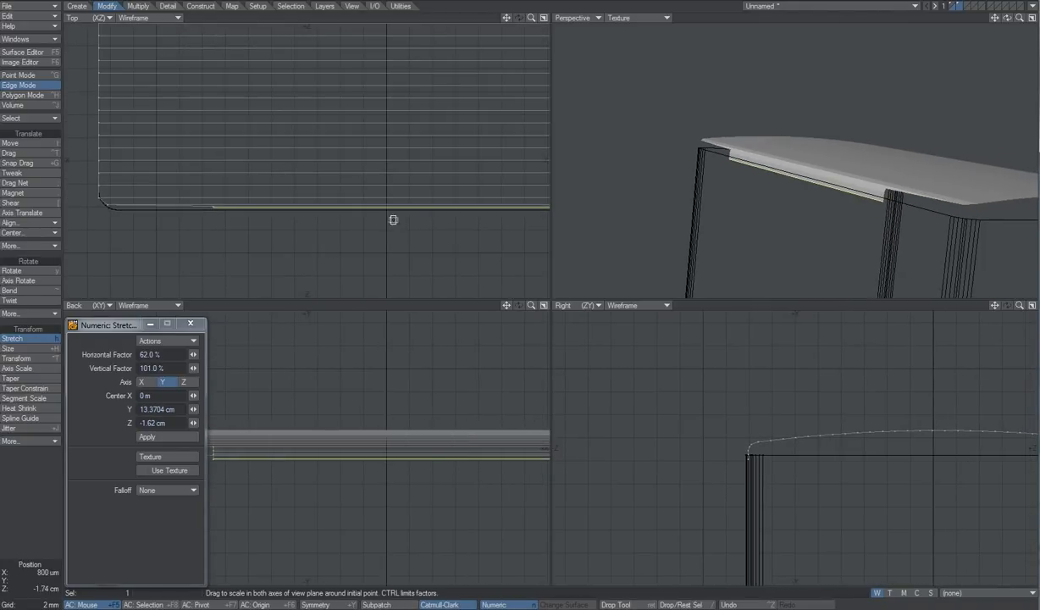
{"action": "left_click_drag", "start_coordinate": [386, 211], "coordinate": [392, 211]}
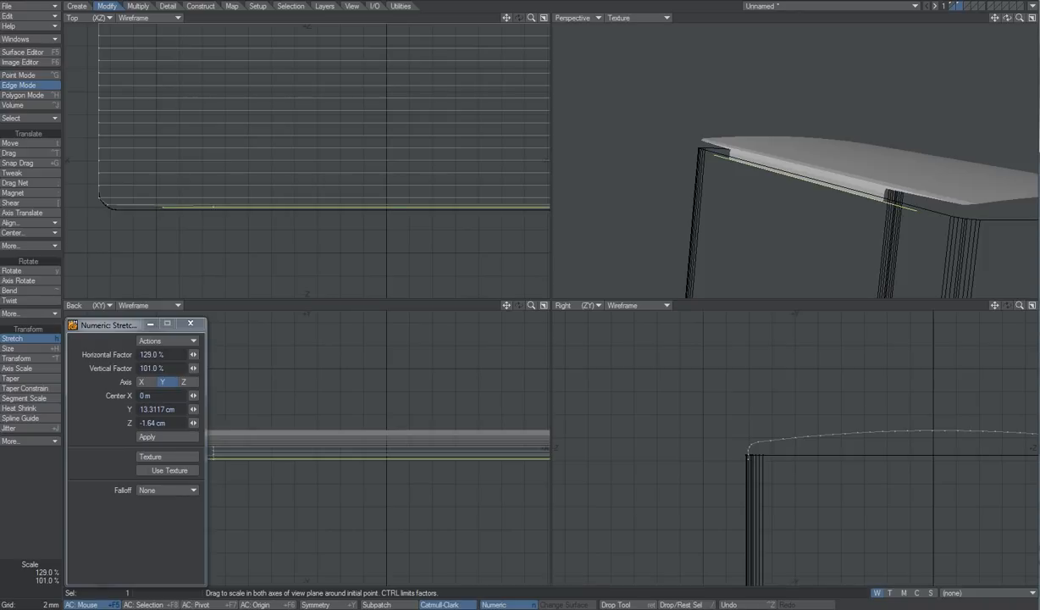
Step: Extend the widened bottom edge straight down by 1.1 mm to start the tuck flap
{"action": "key", "text": "t"}
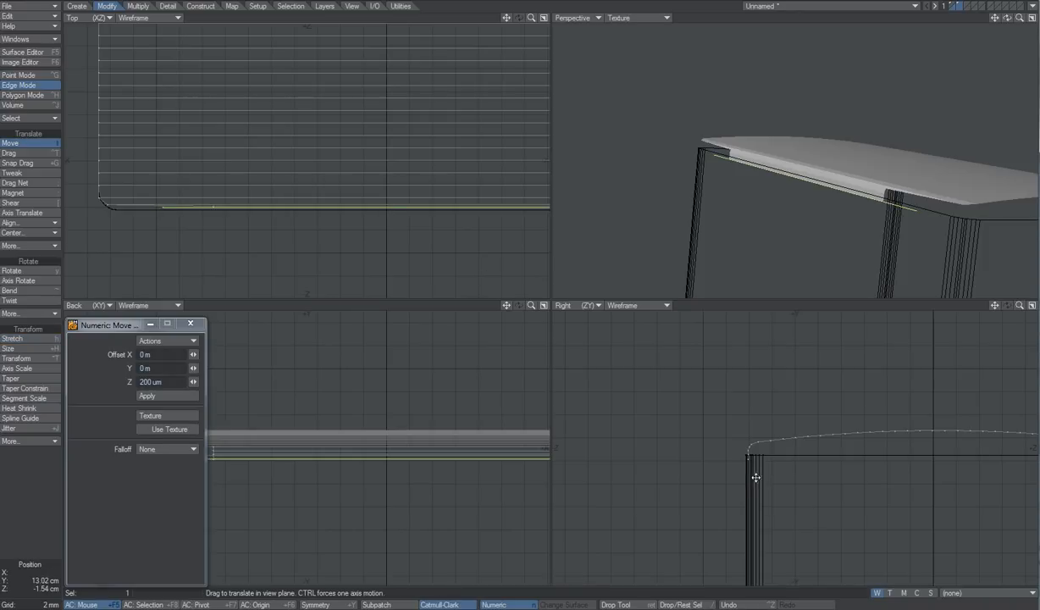
{"action": "scroll", "coordinate": [755, 475], "scroll_direction": "up", "scroll_amount": 3}
{"action": "left_click_drag", "start_coordinate": [804, 461], "coordinate": [805, 484]}
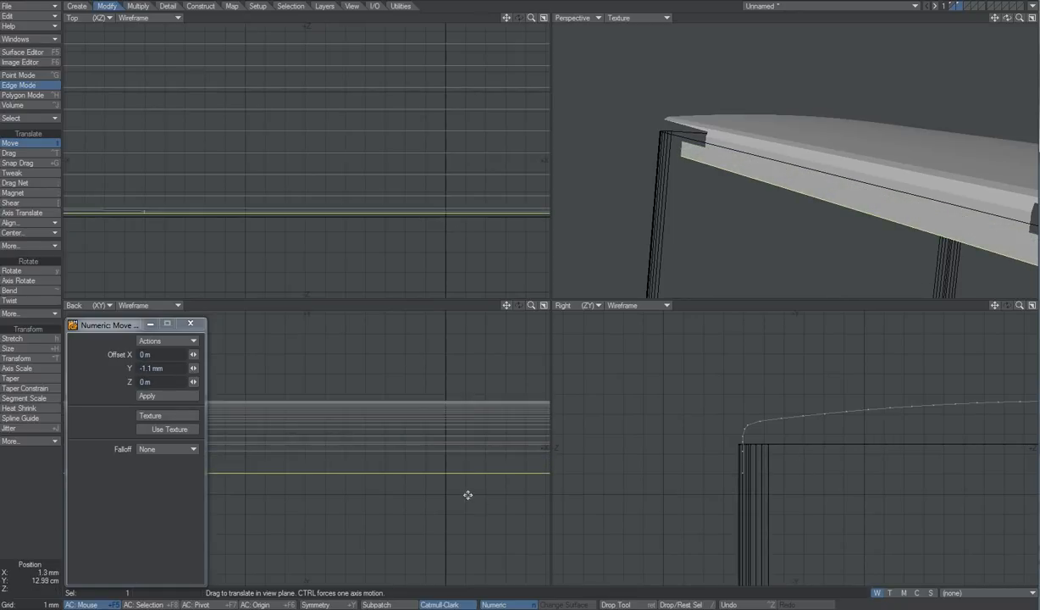
Step: Extend the tuck flap's bottom edge down 2.2 mm and narrow it to 94% horizontally
{"action": "left_click_drag", "start_coordinate": [452, 473], "coordinate": [483, 421], "text": "alt"}
{"action": "left_click_drag", "start_coordinate": [484, 421], "coordinate": [310, 450], "text": "ctrl+alt"}
{"action": "key", "text": "space"}
{"action": "key", "text": "t"}
{"action": "key", "text": "h"}
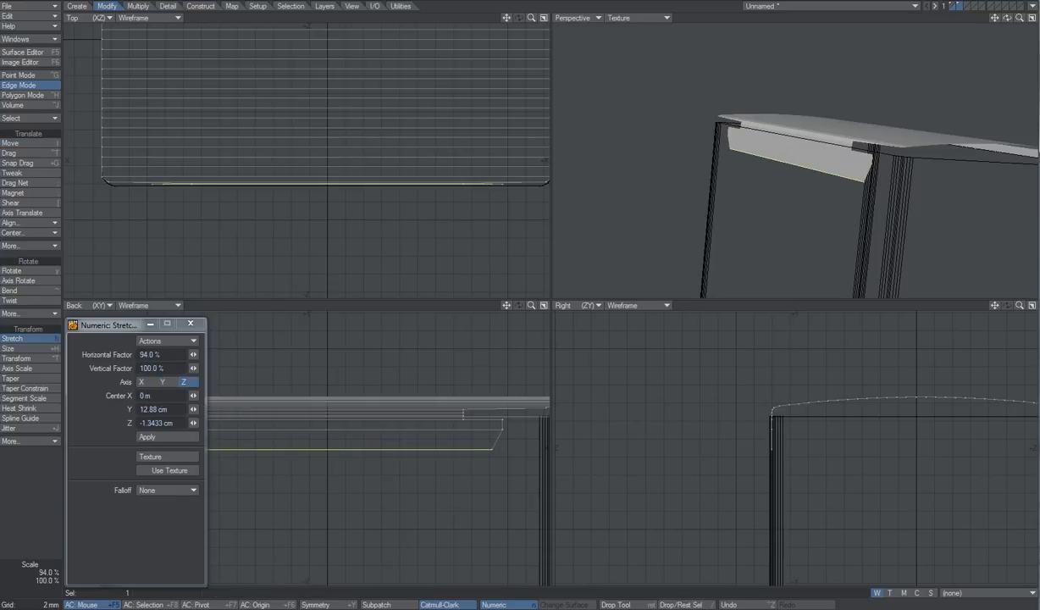
Step: Extend the tuck flap's bottom edge down once more, narrow it to 90% horizontally, and clear the selection
{"action": "key", "text": "t"}
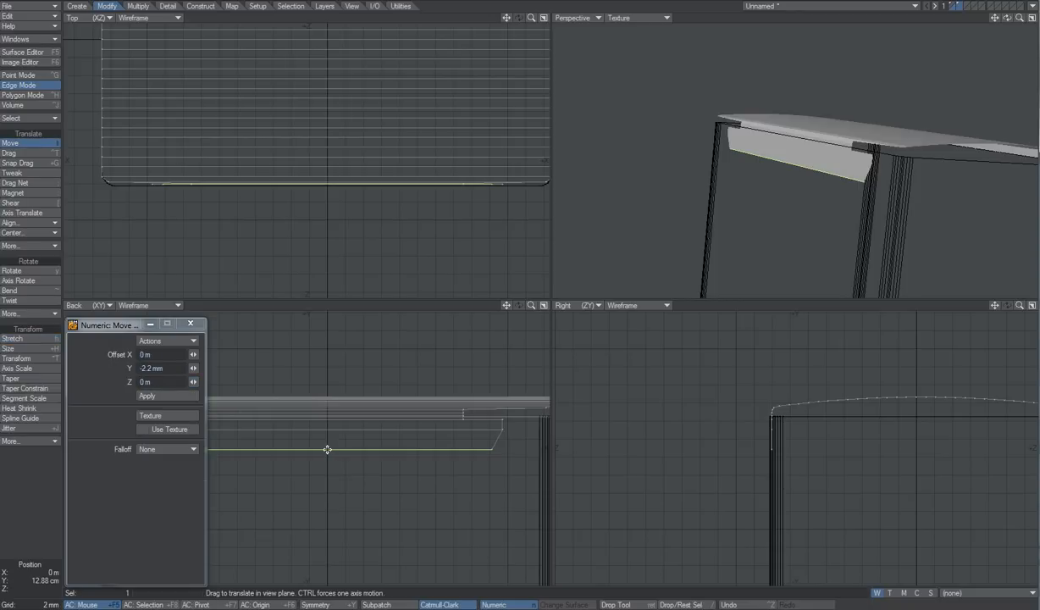
{"action": "left_click_drag", "start_coordinate": [316, 428], "coordinate": [330, 442]}
{"action": "key", "text": "h"}
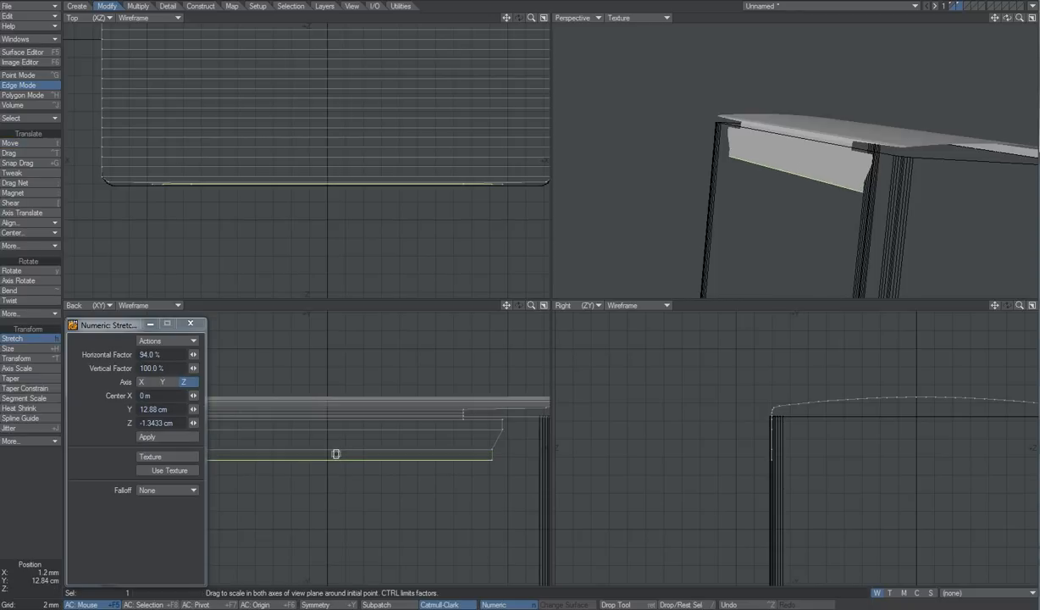
{"action": "left_click_drag", "start_coordinate": [466, 437], "coordinate": [461, 438]}
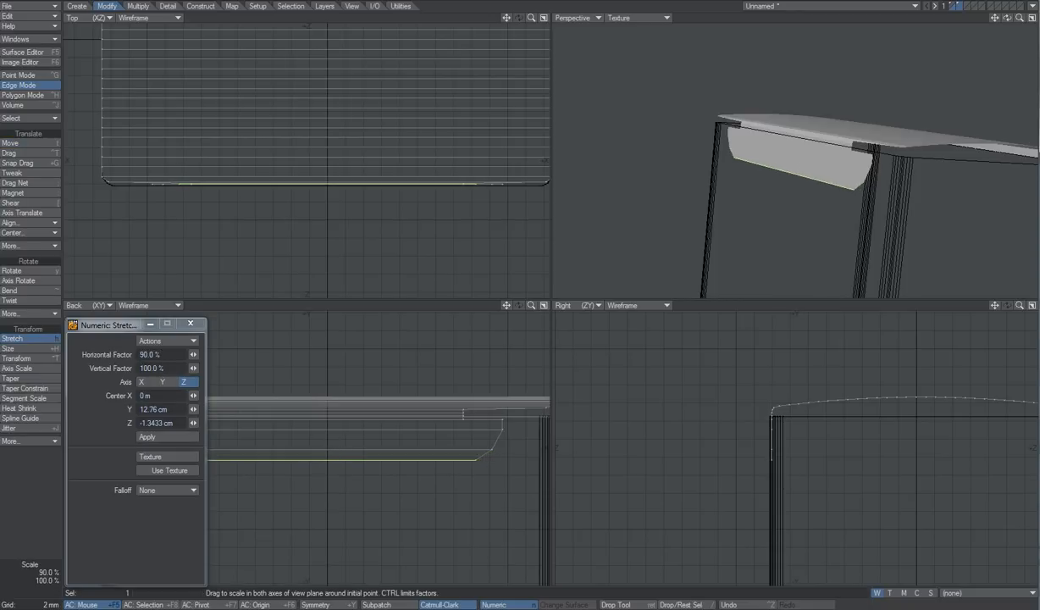
{"action": "key", "text": "space"}
{"action": "key", "text": "slash"}
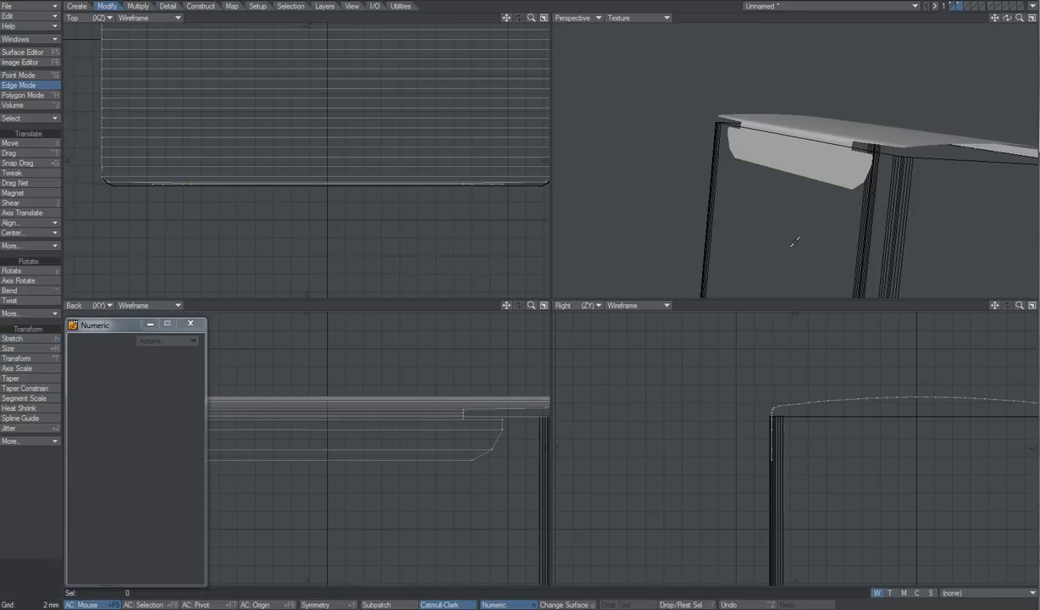
Step: Show only the layer with the box body
{"action": "scroll", "coordinate": [871, 217], "scroll_direction": "down", "scroll_amount": 3}
{"action": "mouse_move", "coordinate": [871, 218]}
{"action": "left_mouse_down", "text": "alt"}
{"action": "mouse_move", "coordinate": [793, 203]}
{"action": "mouse_move", "coordinate": [851, 220]}
{"action": "left_mouse_up", "text": "alt"}
{"action": "scroll", "coordinate": [916, 221], "scroll_direction": "up", "scroll_amount": 3}
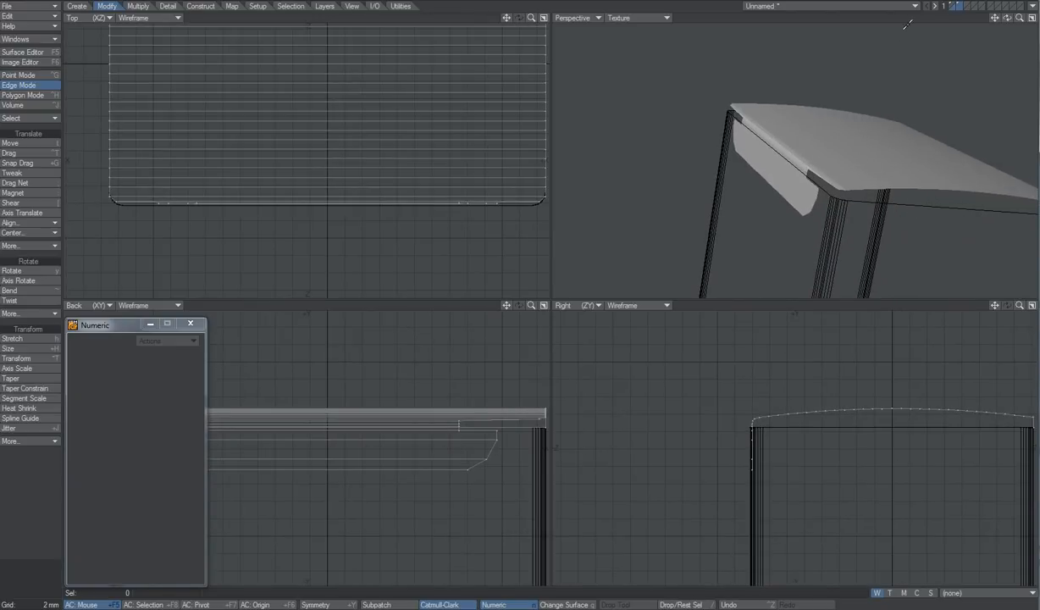
{"action": "left_click", "coordinate": [953, 7]}
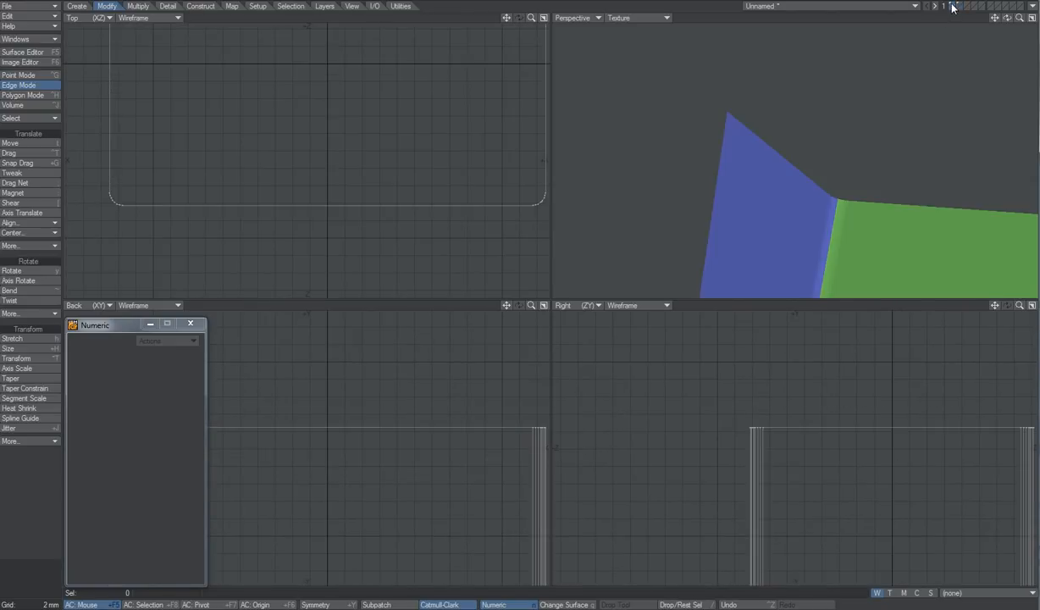
{"action": "left_click", "coordinate": [923, 205]}
{"action": "left_click_drag", "start_coordinate": [771, 197], "coordinate": [655, 163], "text": "alt"}
{"action": "left_click", "coordinate": [671, 130]}
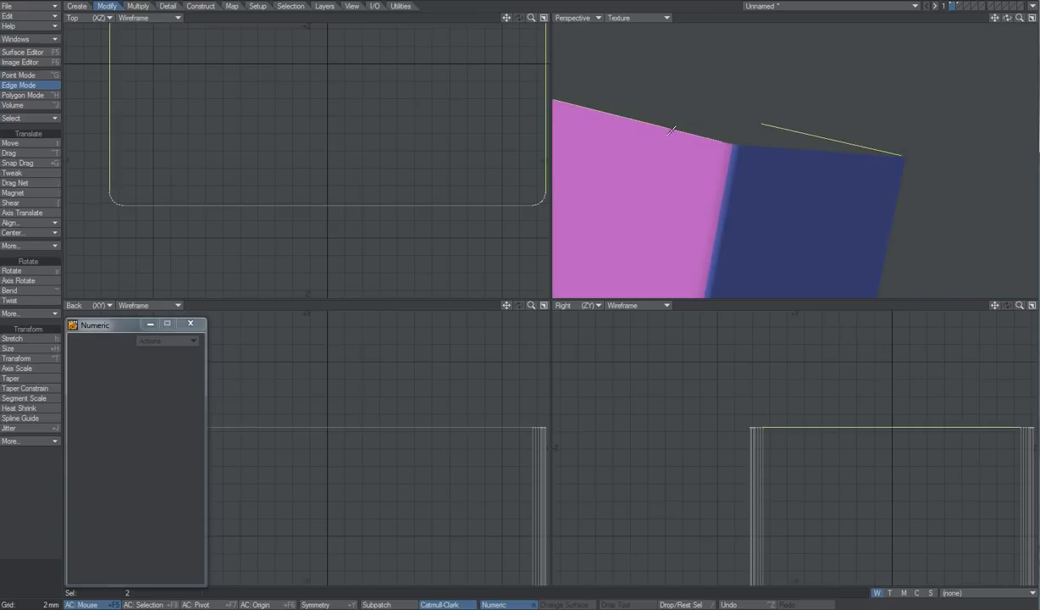
{"action": "left_click", "coordinate": [687, 133]}
{"action": "left_click", "coordinate": [817, 138]}
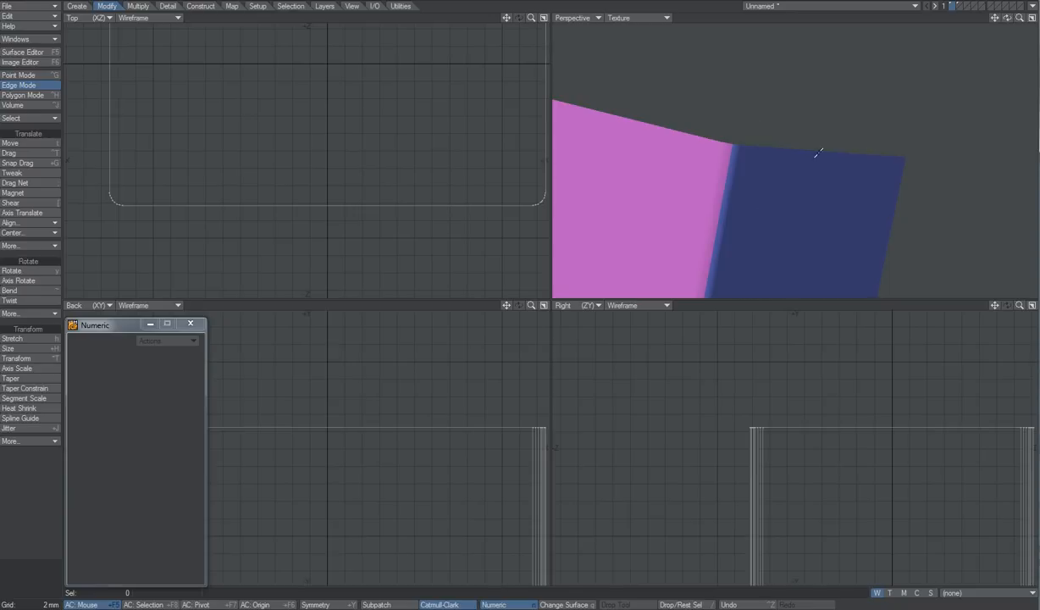
Step: With Symmetry on, extend the box body's two upper side edges 600 um up and 200 um inward
{"action": "left_click", "coordinate": [338, 605]}
{"action": "left_click", "coordinate": [852, 140]}
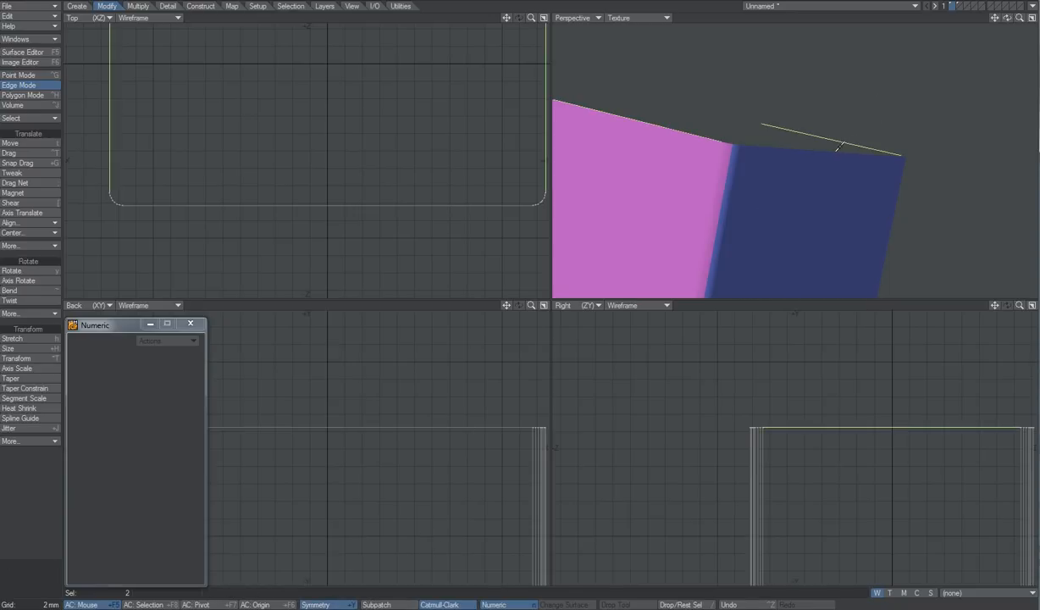
{"action": "left_click_drag", "start_coordinate": [838, 148], "coordinate": [734, 164], "text": "alt"}
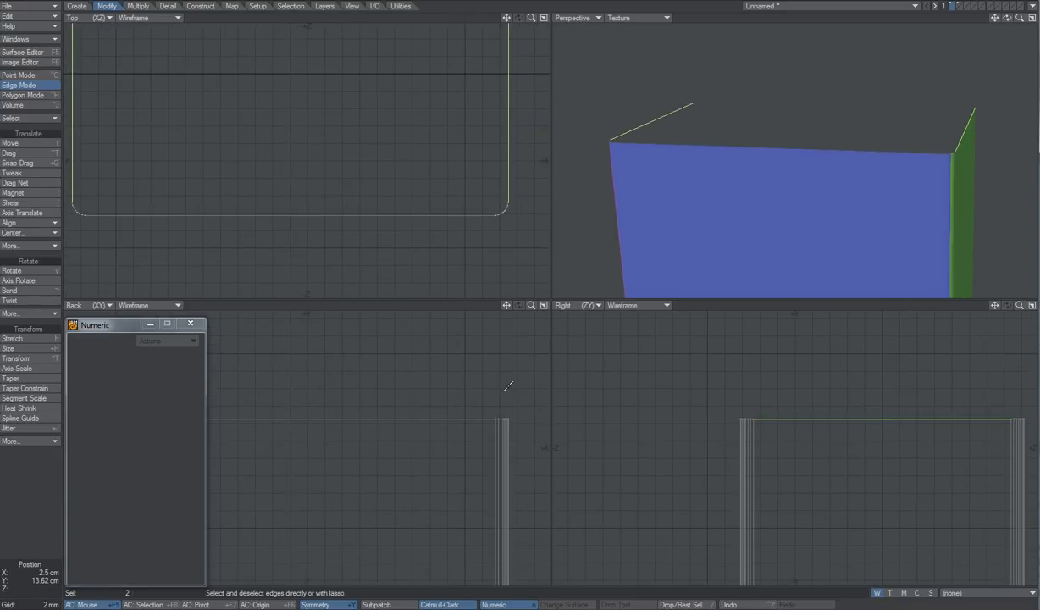
{"action": "key", "text": "t"}
{"action": "left_click_drag", "start_coordinate": [508, 385], "coordinate": [534, 410]}
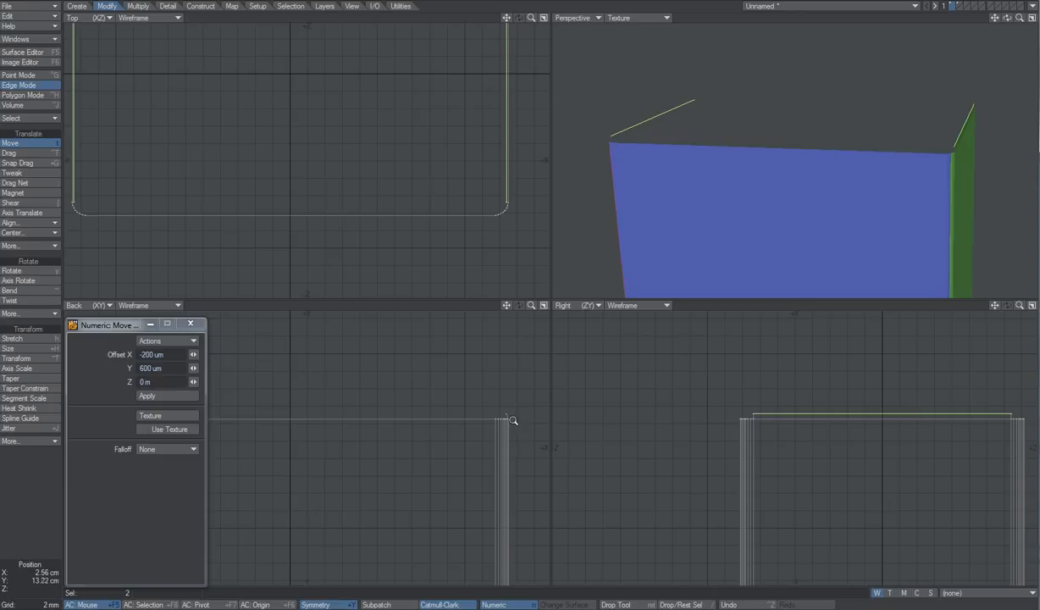
Step: Check the Otrivin box photo, and extend both side edges inward across the opening to form the side flaps
{"action": "scroll", "coordinate": [539, 416], "scroll_direction": "up", "scroll_amount": 1}
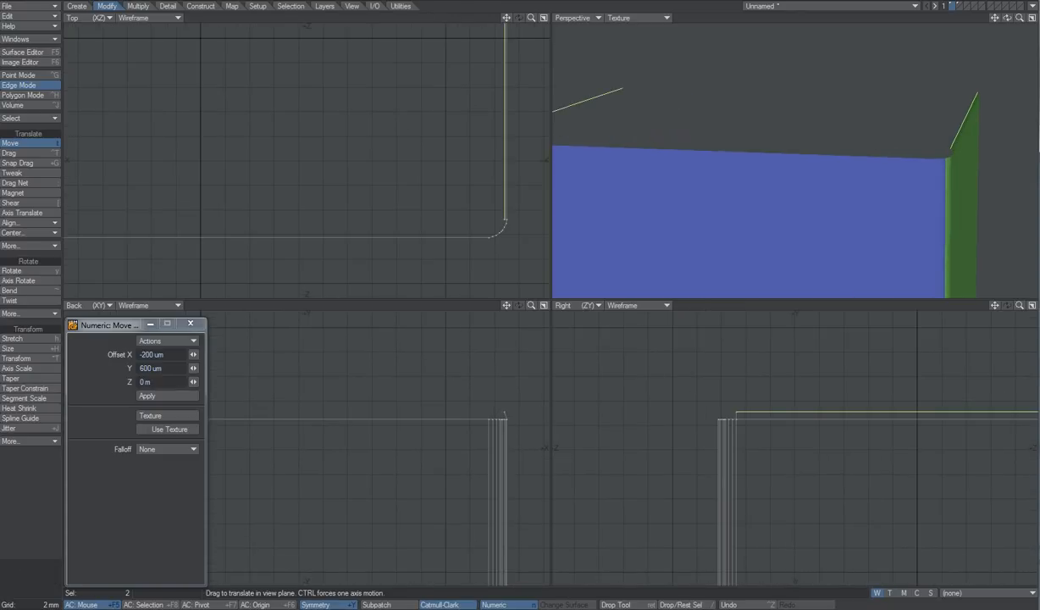
{"action": "left_click_drag", "start_coordinate": [0, 100], "coordinate": [609, 80]}
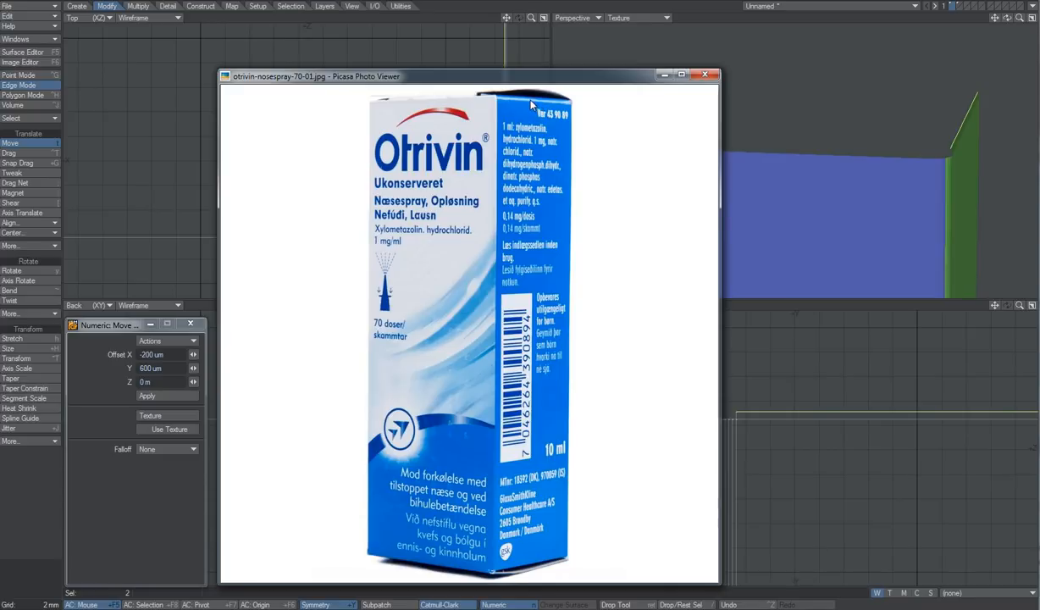
{"action": "left_click_drag", "start_coordinate": [545, 80], "coordinate": [0, 100]}
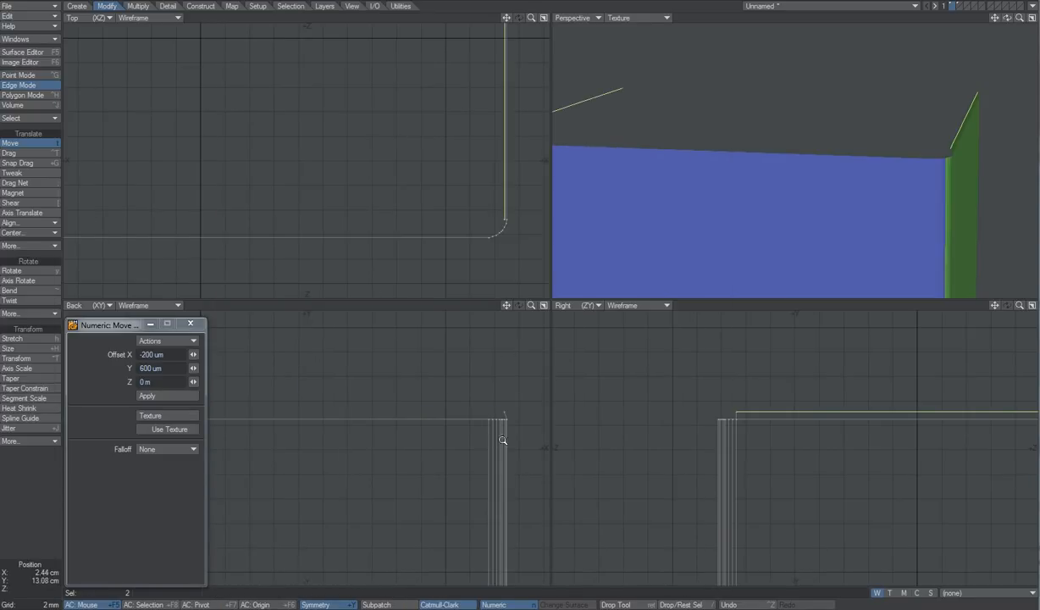
{"action": "scroll", "coordinate": [526, 414], "scroll_direction": "up", "scroll_amount": 2}
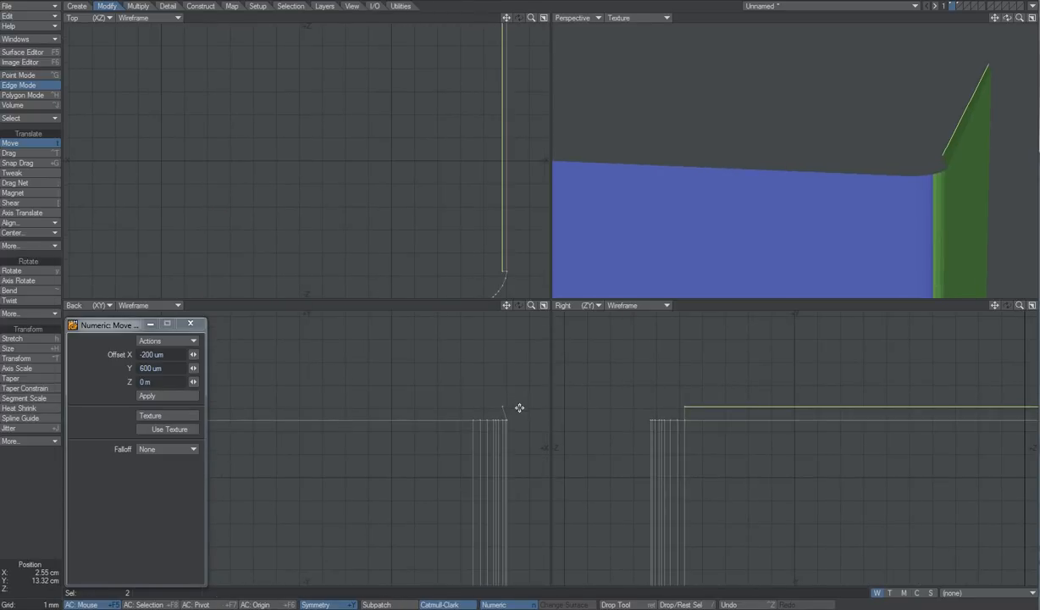
{"action": "left_click_drag", "start_coordinate": [523, 409], "coordinate": [267, 411]}
{"action": "key", "text": "Return"}
{"action": "left_click", "coordinate": [58, 500]}
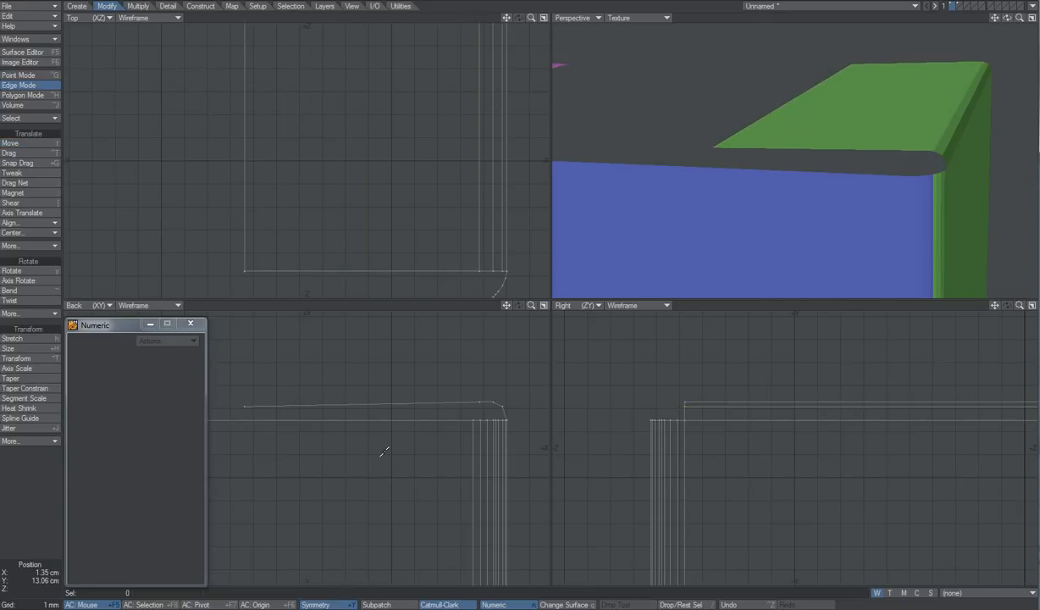
Step: Lower the points at the side flaps' bends slightly so the flaps lie level, and clear the selection
{"action": "key", "text": "space"}
{"action": "left_click", "coordinate": [481, 401]}
{"action": "key", "text": "space"}
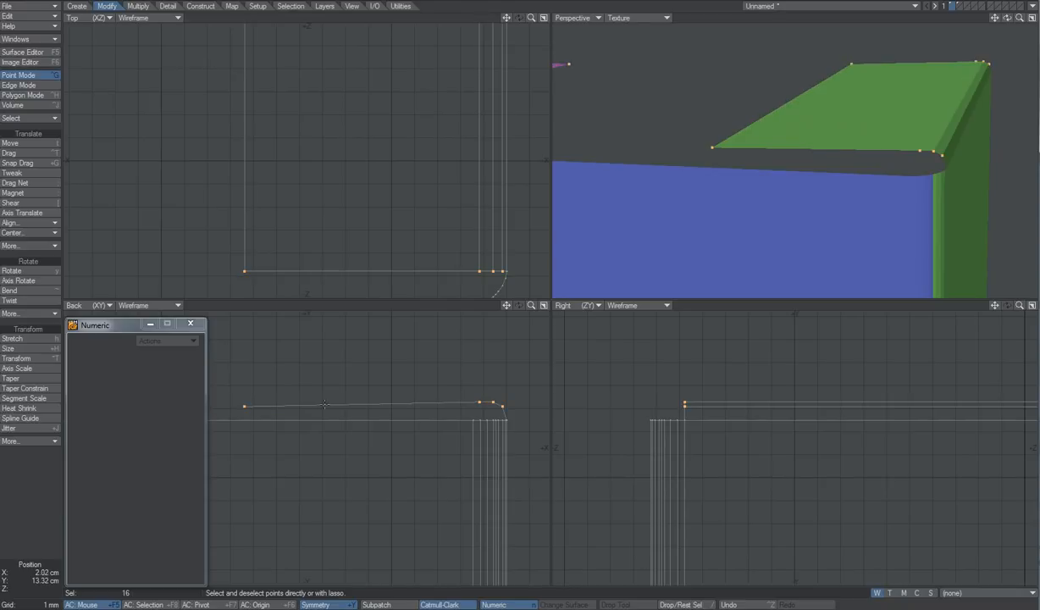
{"action": "key", "text": "t"}
{"action": "left_click_drag", "start_coordinate": [407, 420], "coordinate": [408, 424]}
{"action": "left_click", "coordinate": [30, 542]}
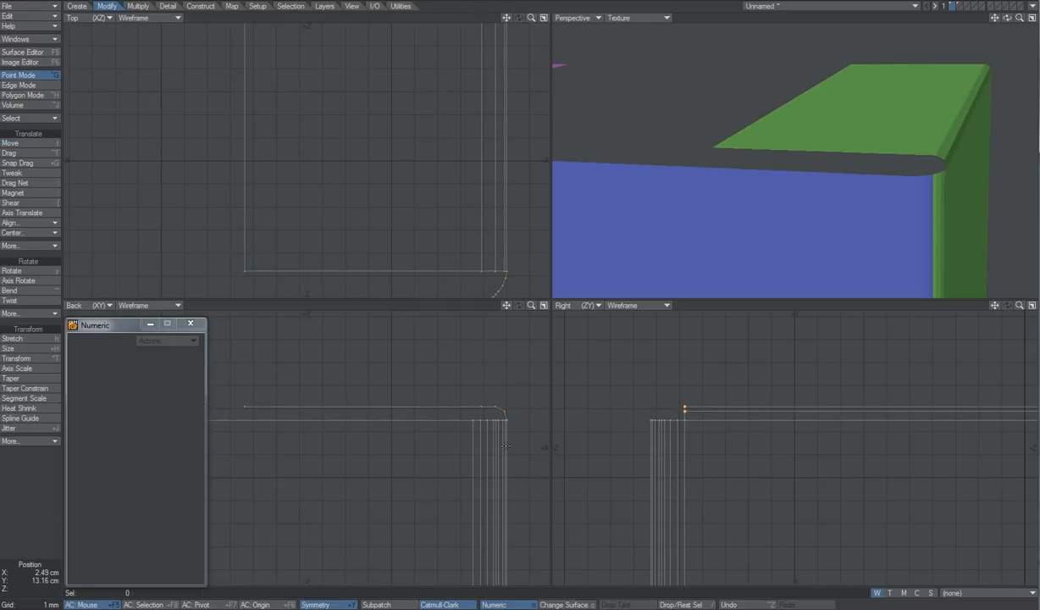
Step: Display the lid layer together with the body layer and inspect the box's top corners from several sides
{"action": "left_click_drag", "start_coordinate": [508, 450], "coordinate": [466, 448], "text": "ctrl+alt"}
{"action": "left_click_drag", "start_coordinate": [962, 169], "coordinate": [829, 197], "text": "alt"}
{"action": "left_click", "coordinate": [958, 6], "text": "shift"}
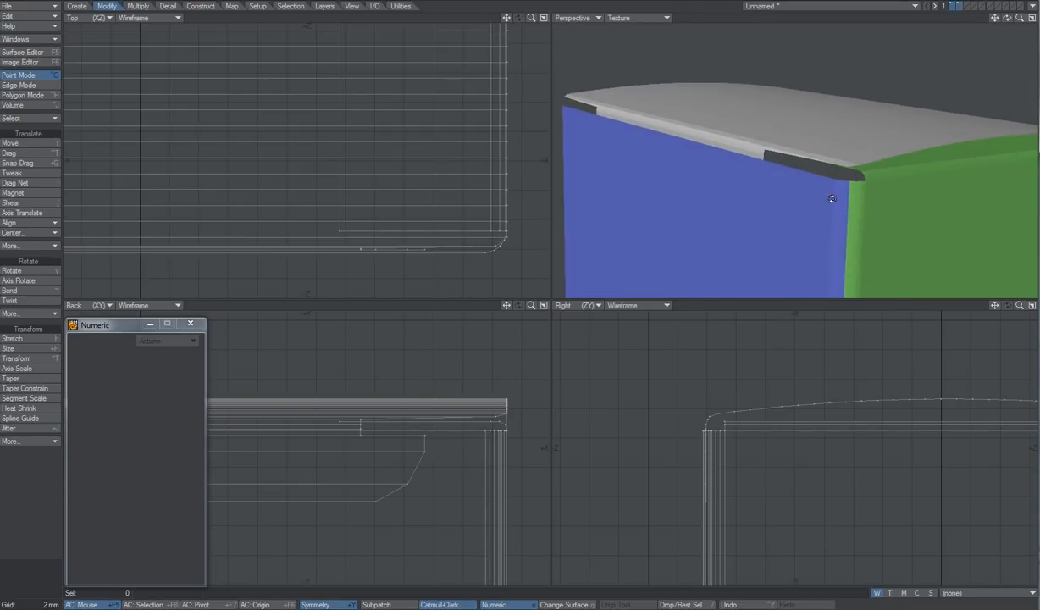
{"action": "key", "text": "a"}
{"action": "left_click_drag", "start_coordinate": [829, 62], "coordinate": [733, 159], "text": "ctrl+alt"}
{"action": "left_click_drag", "start_coordinate": [808, 218], "coordinate": [799, 147], "text": "alt"}
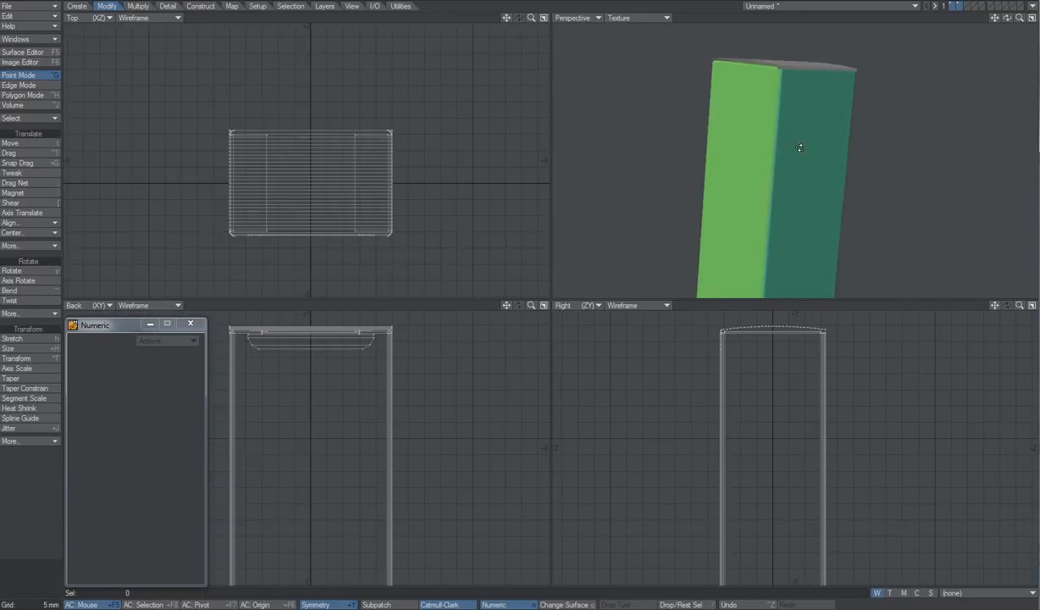
{"action": "left_click_drag", "start_coordinate": [734, 160], "coordinate": [883, 215], "text": "alt"}
{"action": "left_click_drag", "start_coordinate": [819, 115], "coordinate": [890, 165], "text": "ctrl+alt"}
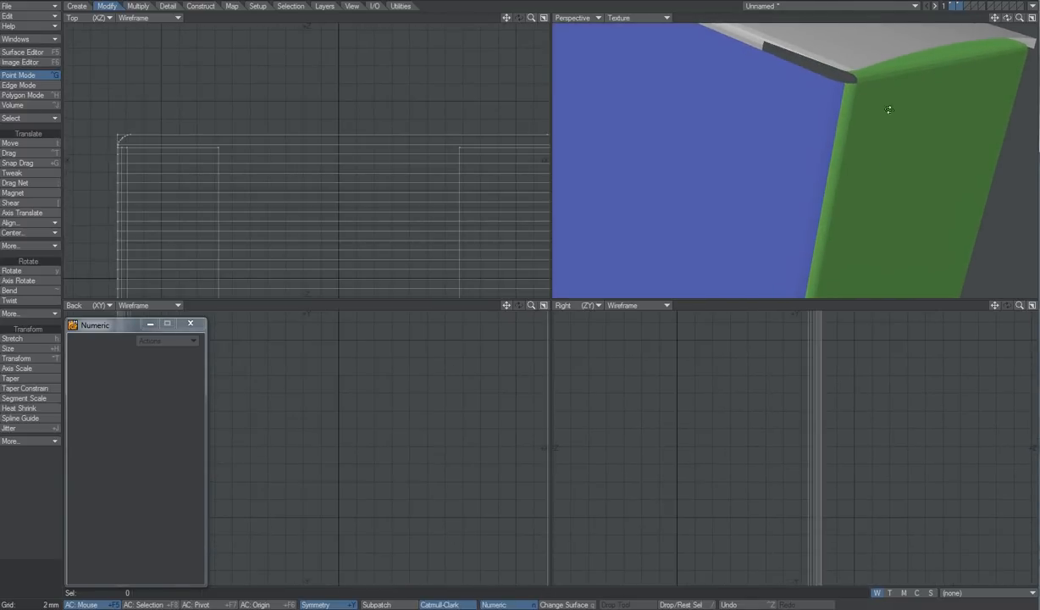
Step: Check the narrow polygons along the side flaps' bends, and clear the selection
{"action": "key", "text": "space"}
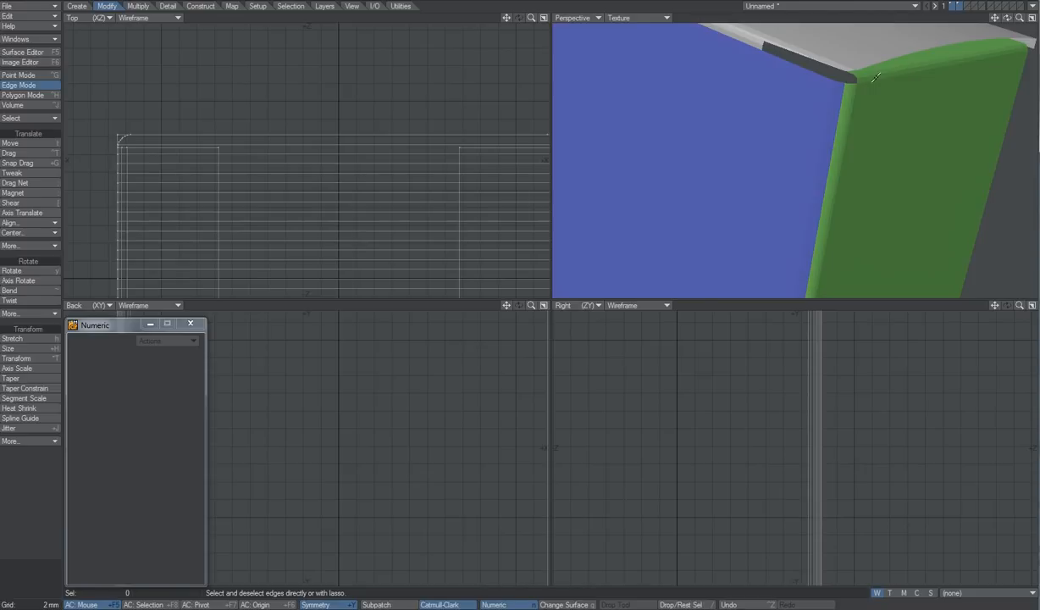
{"action": "left_click_drag", "start_coordinate": [902, 150], "coordinate": [885, 151], "text": "alt"}
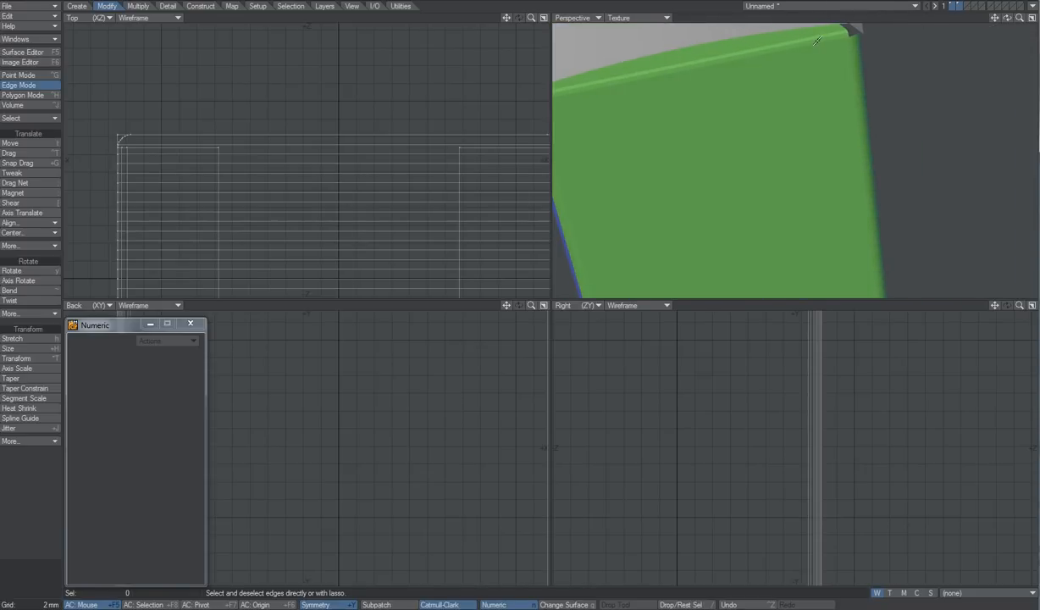
{"action": "left_click", "coordinate": [816, 41]}
{"action": "key", "text": "space"}
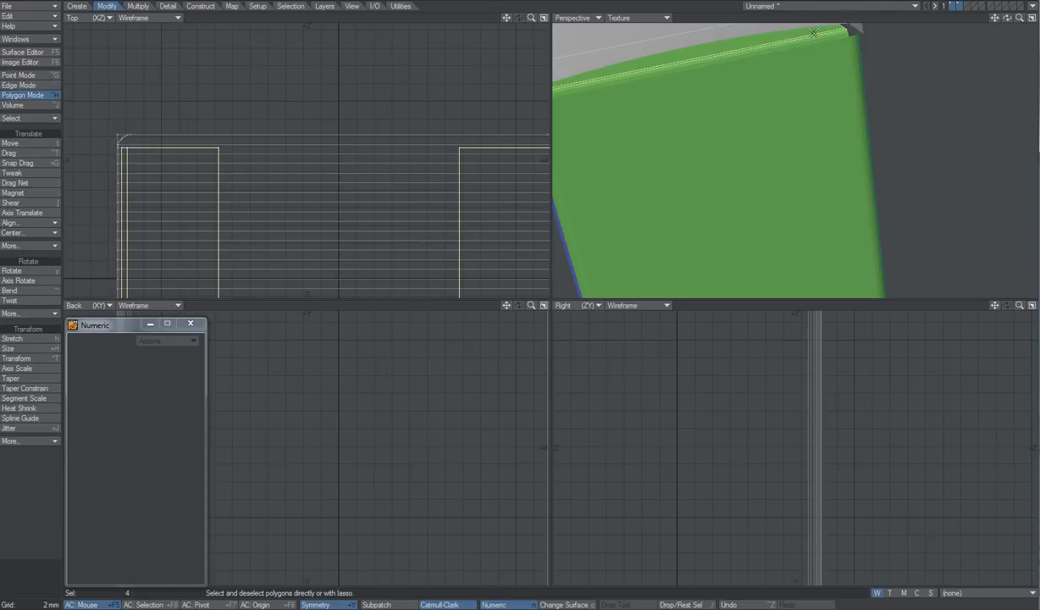
{"action": "left_click", "coordinate": [813, 34]}
{"action": "left_click_drag", "start_coordinate": [767, 160], "coordinate": [888, 193], "text": "alt"}
{"action": "key", "text": "a"}
{"action": "scroll", "coordinate": [836, 82], "scroll_direction": "up", "scroll_amount": 4}
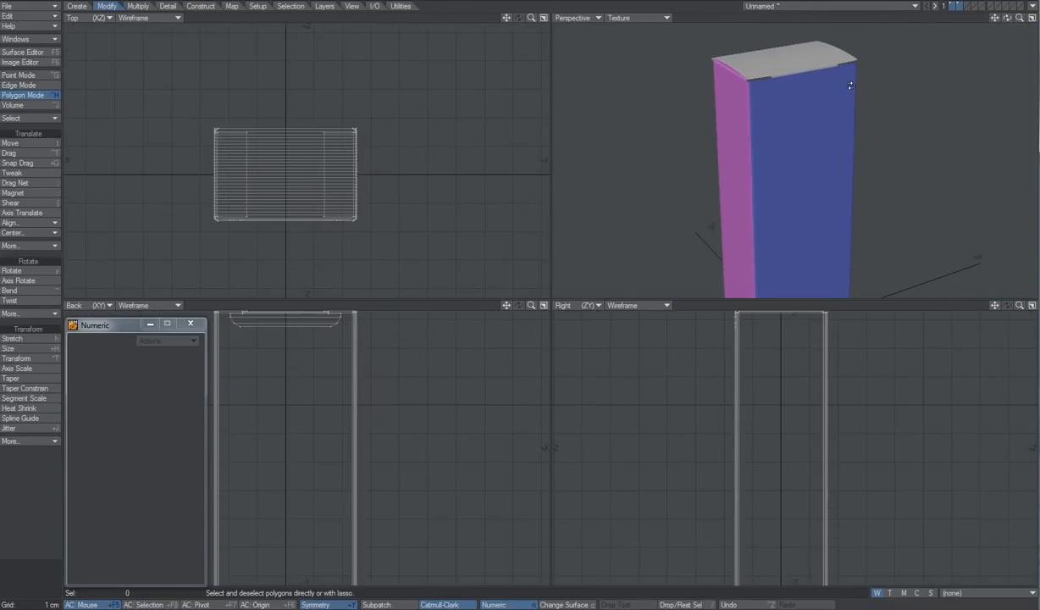
Step: Place the box body and the lid together as combined geometry in an empty layer
{"action": "left_click", "coordinate": [976, 8]}
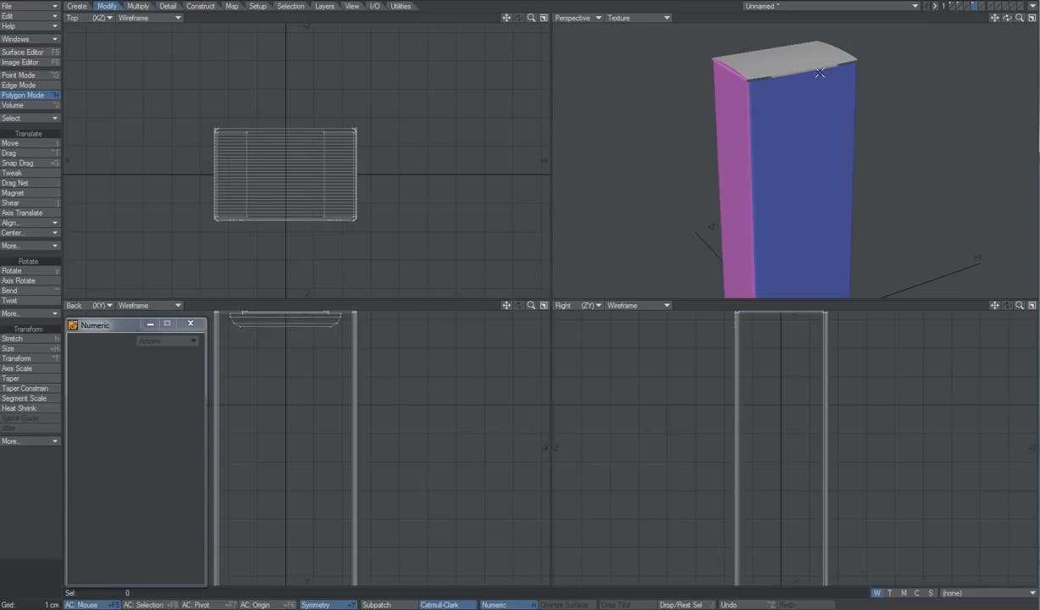
{"action": "left_click_drag", "start_coordinate": [829, 45], "coordinate": [915, 72], "text": "ctrl+alt"}
{"action": "left_click_drag", "start_coordinate": [915, 72], "coordinate": [793, 162], "text": "alt+shift"}
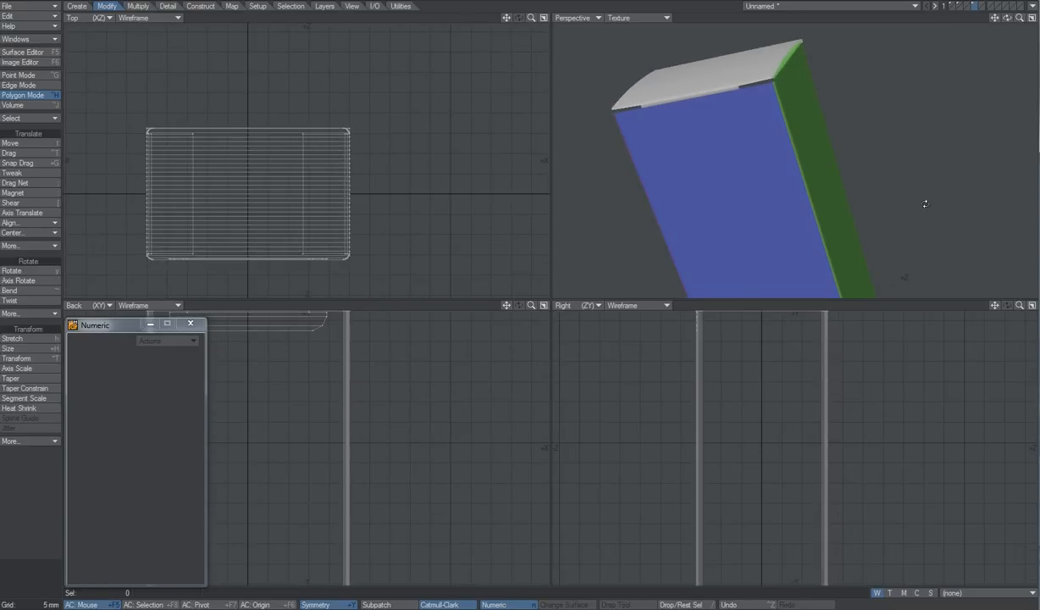
{"action": "left_click_drag", "start_coordinate": [924, 203], "coordinate": [901, 224], "text": "alt"}
{"action": "left_click_drag", "start_coordinate": [816, 90], "coordinate": [915, 170], "text": "alt+shift"}
{"action": "left_click_drag", "start_coordinate": [915, 169], "coordinate": [710, 128], "text": "alt"}
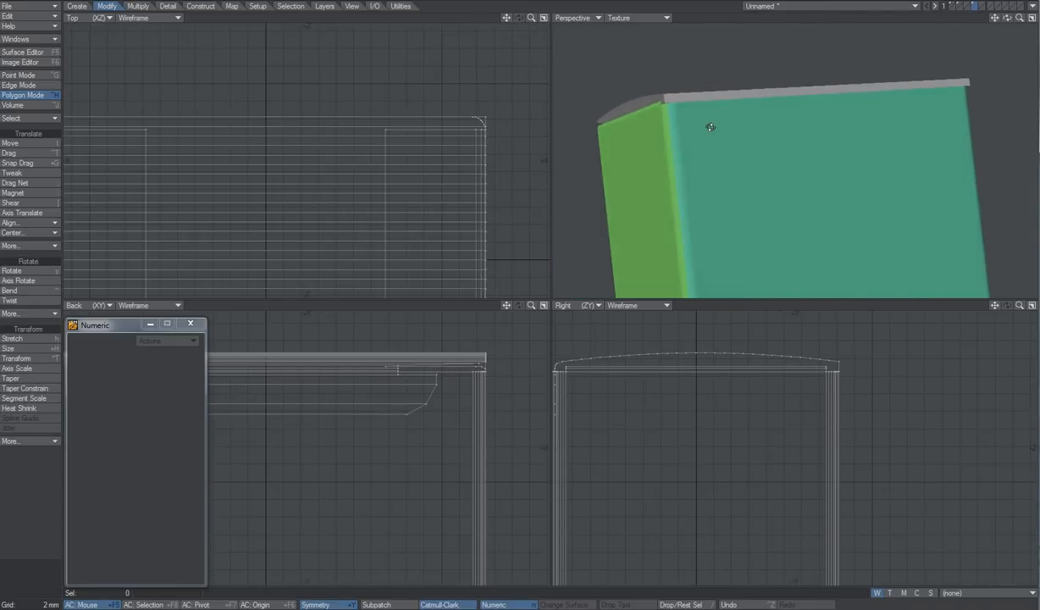
Step: Set the perspective view to Textured Wire and switch to point selection for working on the lid's hinge corner
{"action": "scroll", "coordinate": [485, 368], "scroll_direction": "up", "scroll_amount": 5}
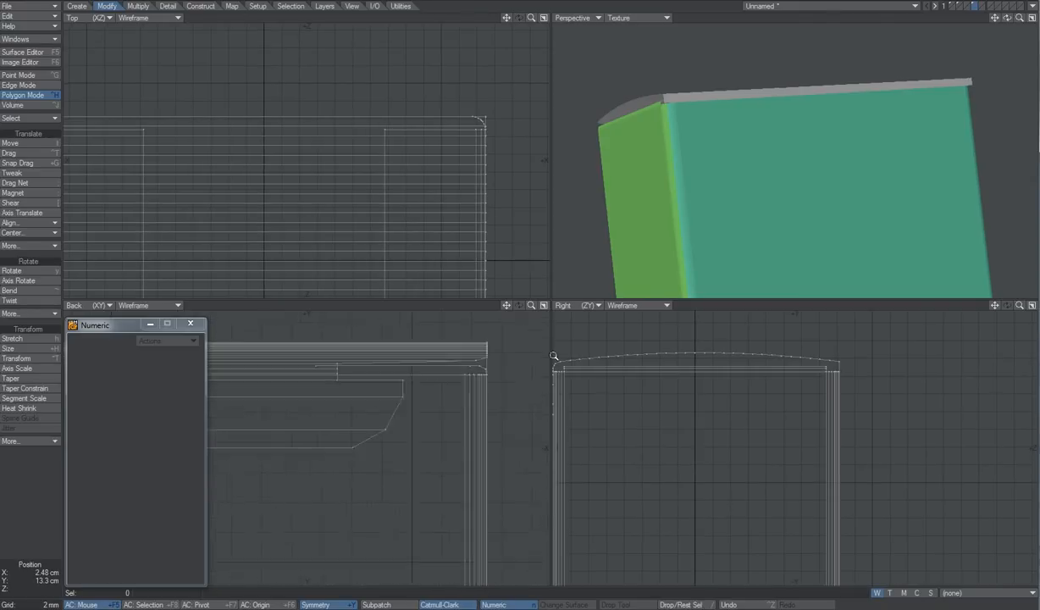
{"action": "scroll", "coordinate": [694, 103], "scroll_direction": "up", "scroll_amount": 3}
{"action": "left_click_drag", "start_coordinate": [749, 148], "coordinate": [739, 149], "text": "alt"}
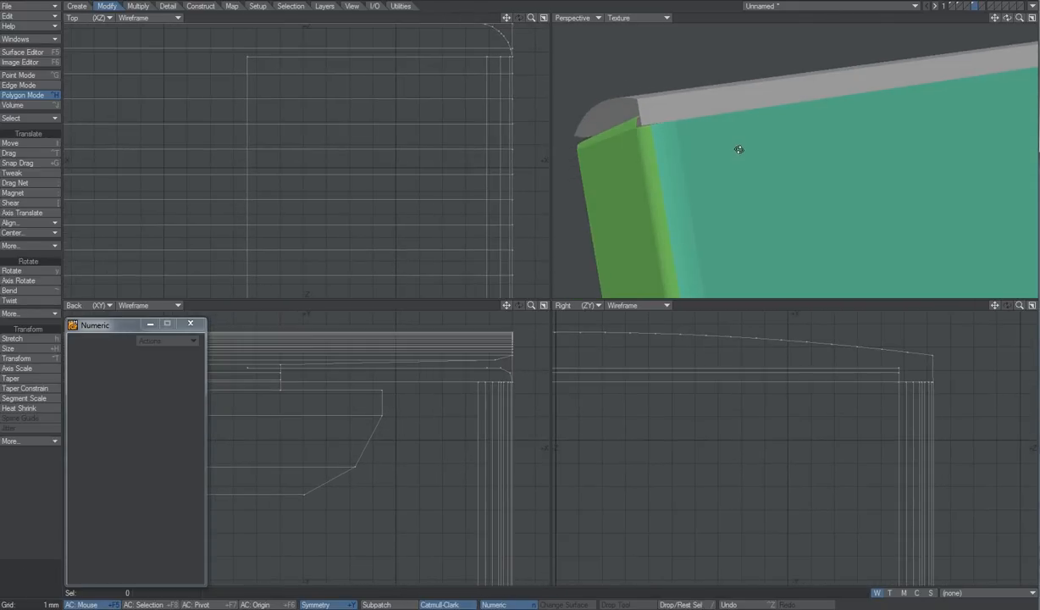
{"action": "key", "text": "ctrl+g"}
{"action": "left_click", "coordinate": [625, 19]}
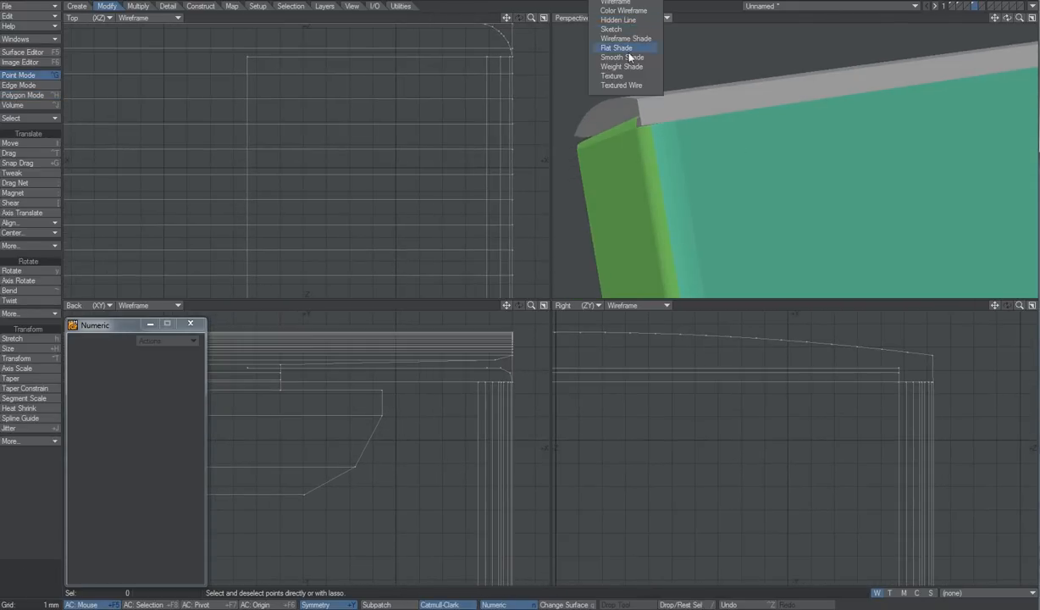
{"action": "left_click", "coordinate": [652, 84]}
Step: Try to weld the lid's hinge-side corner points to the body's upper edge points with Symmetry on
{"action": "scroll", "coordinate": [714, 120], "scroll_direction": "up", "scroll_amount": 2}
{"action": "scroll", "coordinate": [714, 121], "scroll_direction": "up", "scroll_amount": 1}
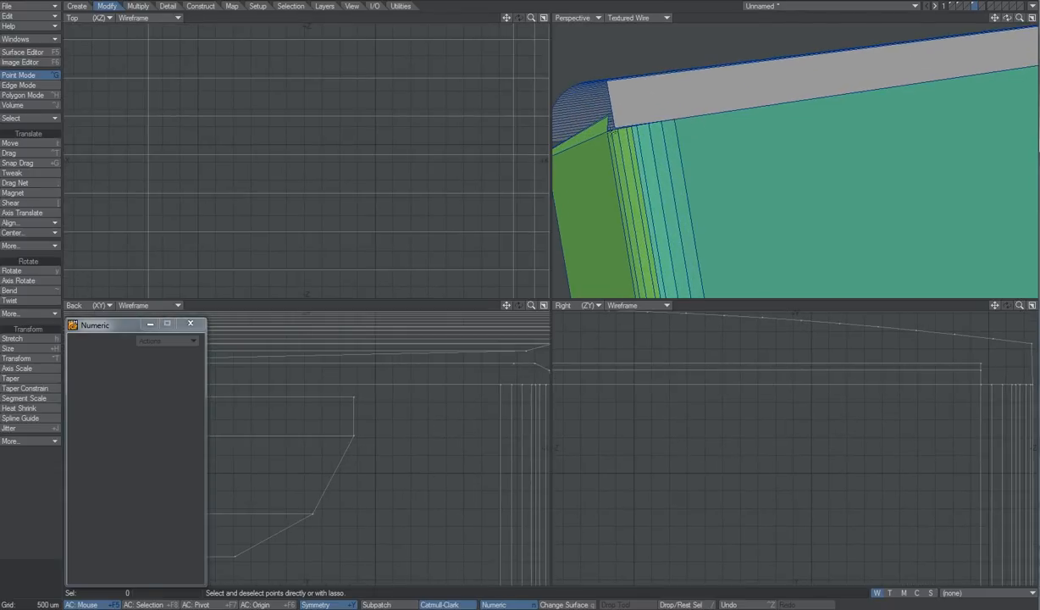
{"action": "left_click", "coordinate": [646, 140]}
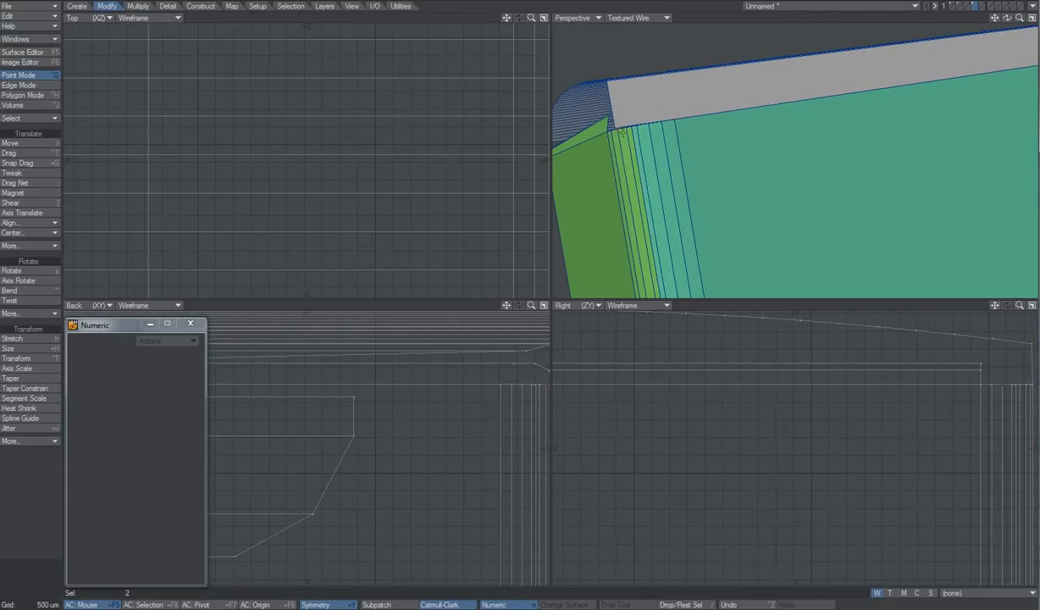
{"action": "scroll", "coordinate": [641, 132], "scroll_direction": "up", "scroll_amount": 3}
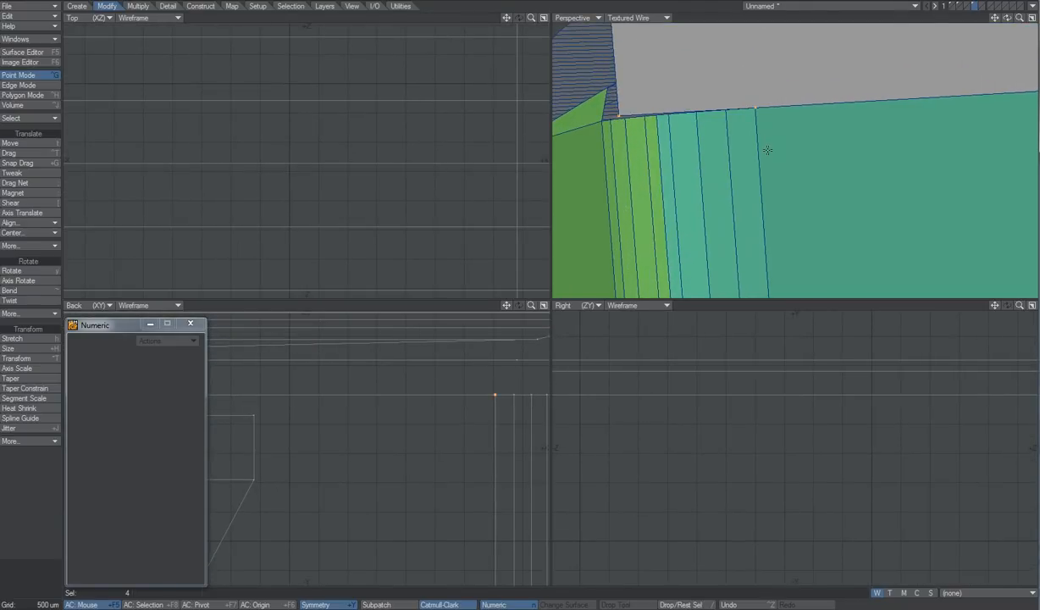
{"action": "key", "text": "ctrl+w"}
{"action": "left_click_drag", "start_coordinate": [792, 153], "coordinate": [717, 157], "text": "ctrl+alt"}
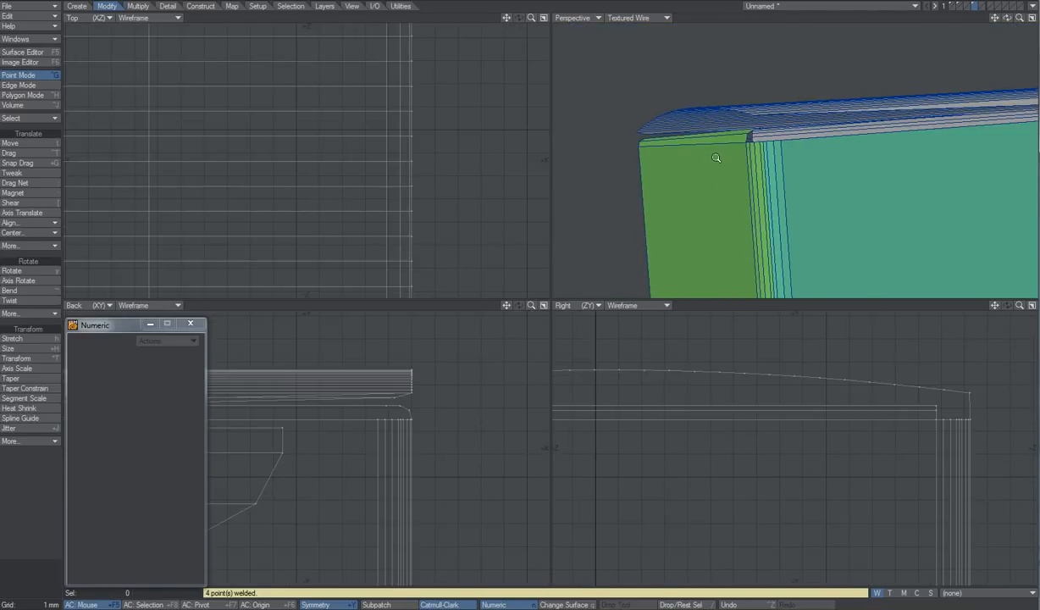
{"action": "left_click_drag", "start_coordinate": [765, 127], "coordinate": [893, 167], "text": "alt"}
{"action": "key", "text": "ctrl+z"}
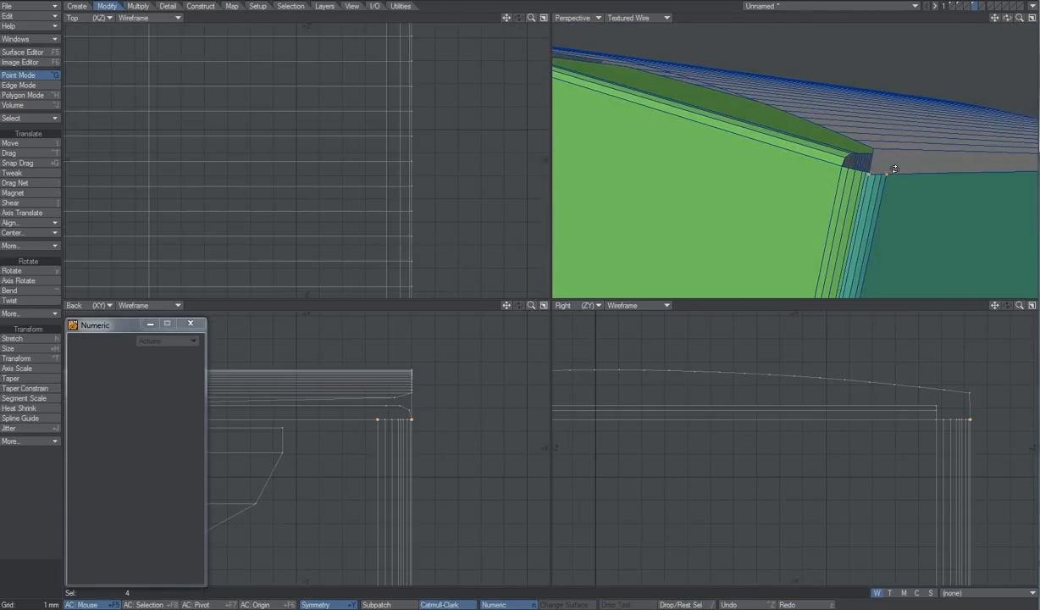
Step: Turn off Symmetry and weld the lid's lower corner point to the body's back wall edge point at one hinge corner
{"action": "left_click", "coordinate": [50, 475]}
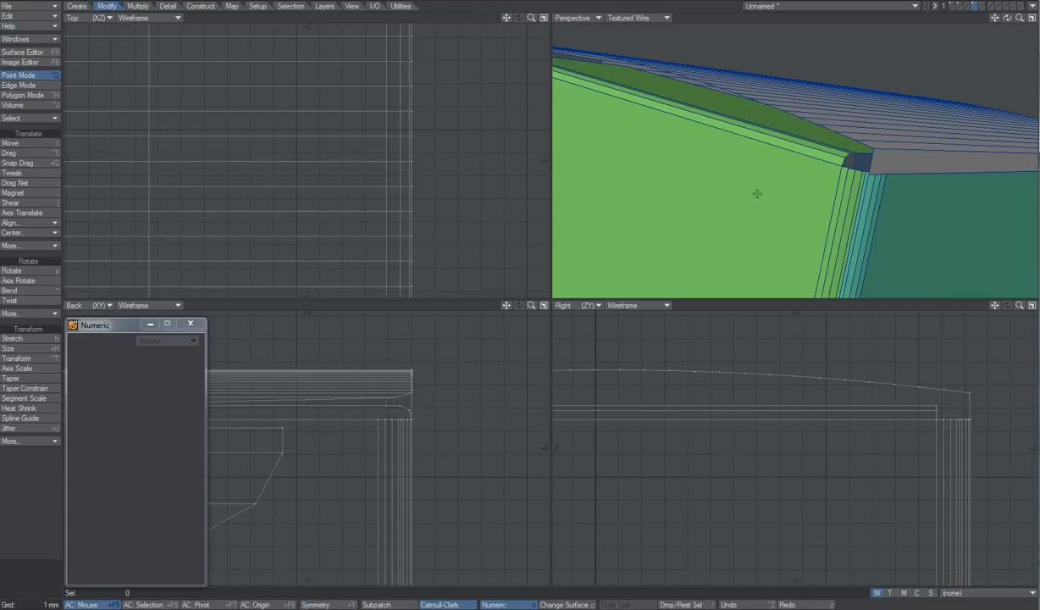
{"action": "scroll", "coordinate": [879, 178], "scroll_direction": "up", "scroll_amount": 3}
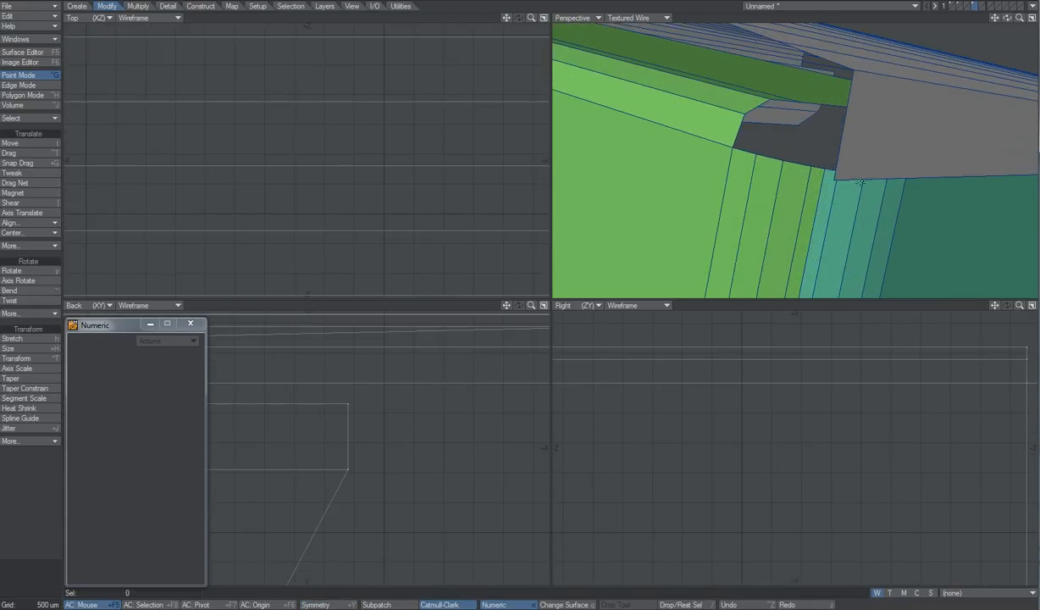
{"action": "left_click", "coordinate": [837, 182]}
{"action": "left_click_drag", "start_coordinate": [871, 234], "coordinate": [780, 162], "text": "alt"}
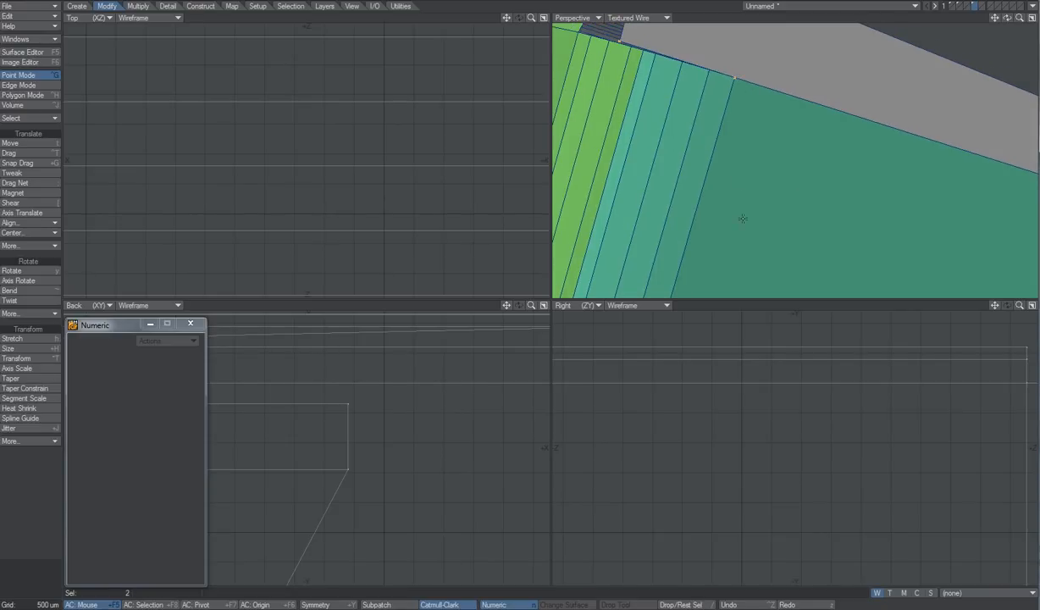
{"action": "key", "text": "ctrl+w"}
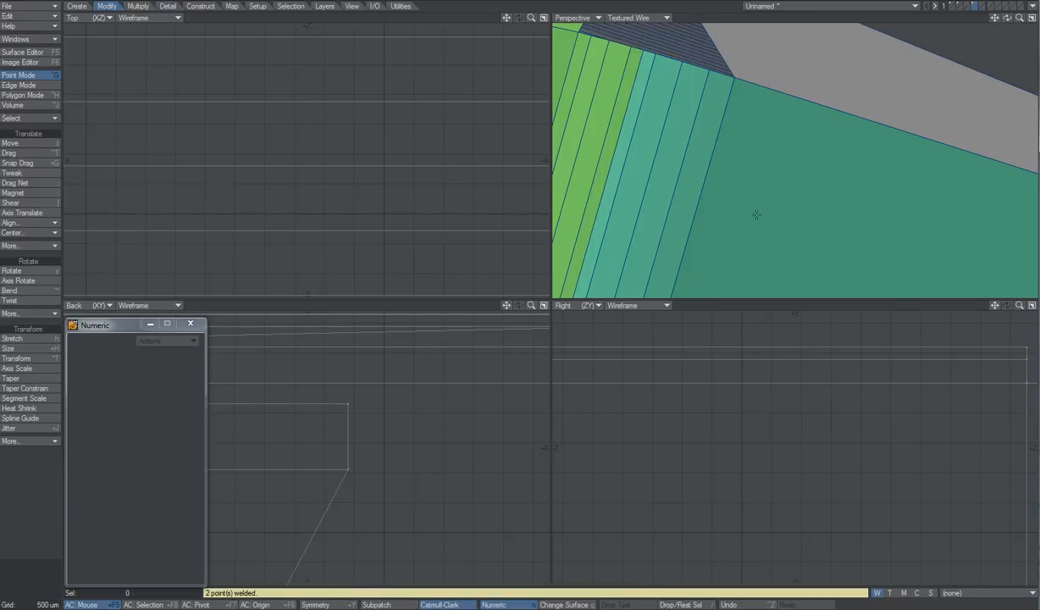
{"action": "scroll", "coordinate": [787, 137], "scroll_direction": "down", "scroll_amount": 3}
{"action": "left_click_drag", "start_coordinate": [782, 139], "coordinate": [615, 121], "text": "alt"}
{"action": "left_click_drag", "start_coordinate": [654, 152], "coordinate": [899, 198], "text": "alt"}
{"action": "key", "text": "a"}
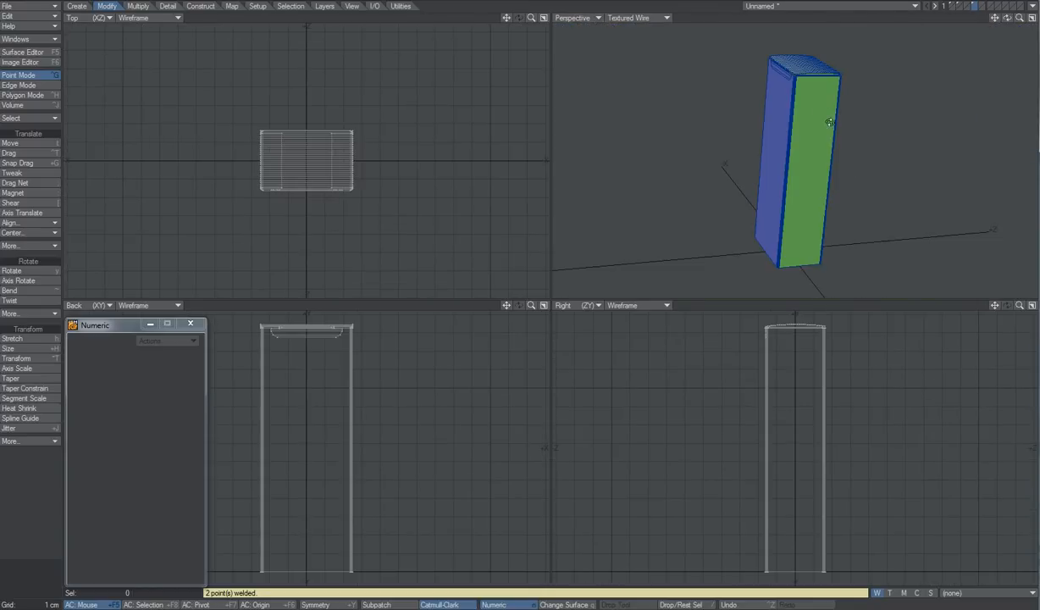
Step: Weld the lid's lower corner point to the back wall's edge point at the opposite hinge corner
{"action": "left_click_drag", "start_coordinate": [829, 122], "coordinate": [991, 117], "text": "alt"}
{"action": "left_click_drag", "start_coordinate": [866, 95], "coordinate": [664, 110], "text": "ctrl+alt"}
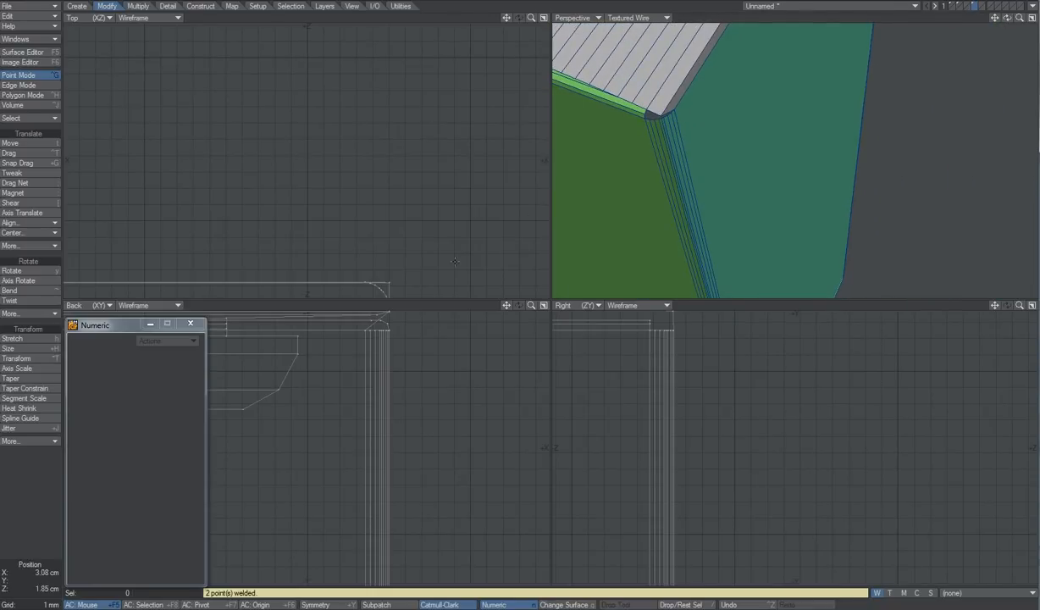
{"action": "key", "text": "a"}
{"action": "left_click_drag", "start_coordinate": [807, 169], "coordinate": [787, 155], "text": "alt"}
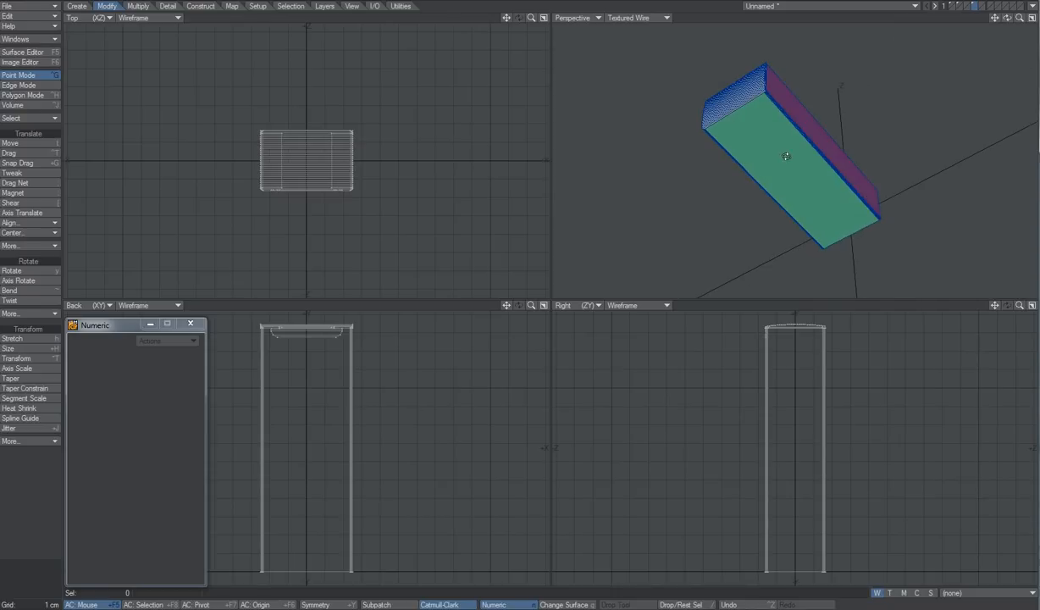
{"action": "left_click_drag", "start_coordinate": [766, 87], "coordinate": [896, 141], "text": "ctrl+alt"}
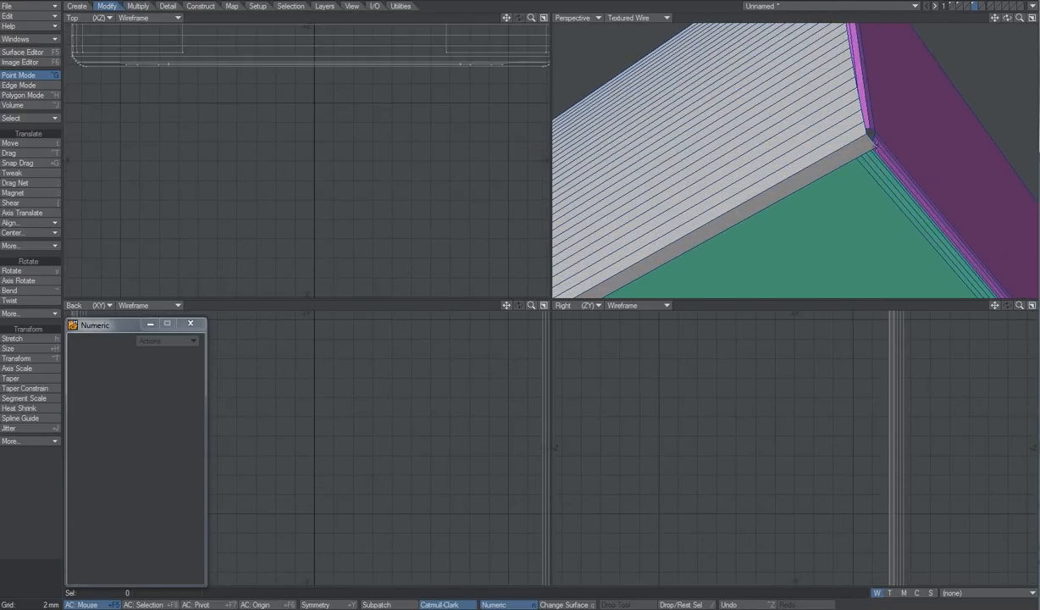
{"action": "left_click", "coordinate": [876, 147]}
{"action": "left_click_drag", "start_coordinate": [891, 182], "coordinate": [838, 180], "text": "alt"}
{"action": "left_click_drag", "start_coordinate": [652, 125], "coordinate": [746, 47], "text": "ctrl+alt"}
{"action": "left_click_drag", "start_coordinate": [816, 136], "coordinate": [851, 247], "text": "alt+shift"}
{"action": "left_click_drag", "start_coordinate": [851, 247], "coordinate": [779, 192], "text": "alt"}
{"action": "left_click_drag", "start_coordinate": [758, 128], "coordinate": [713, 100], "text": "alt"}
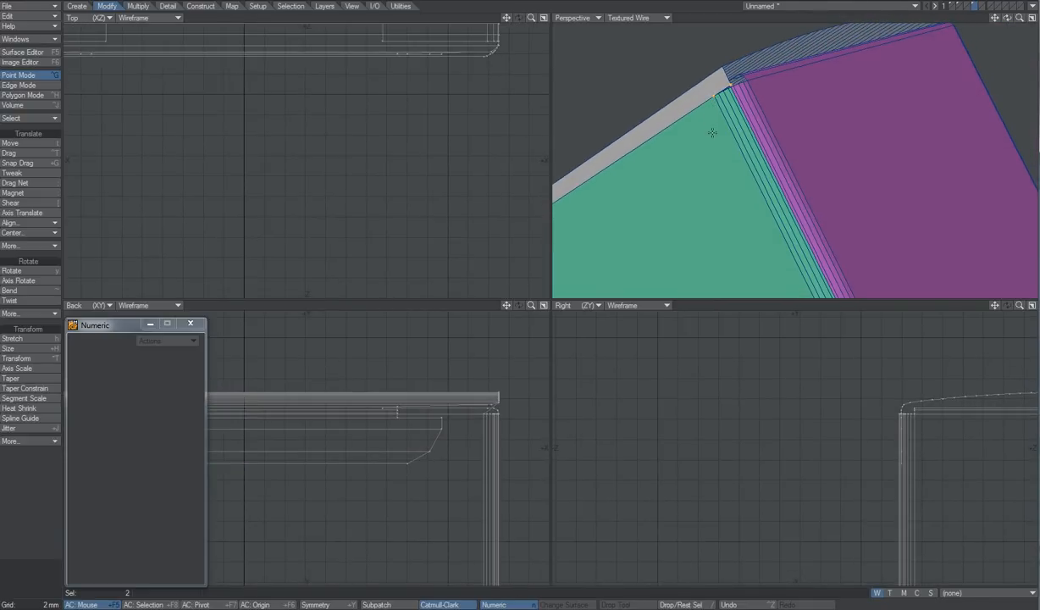
{"action": "key", "text": "ctrl+w"}
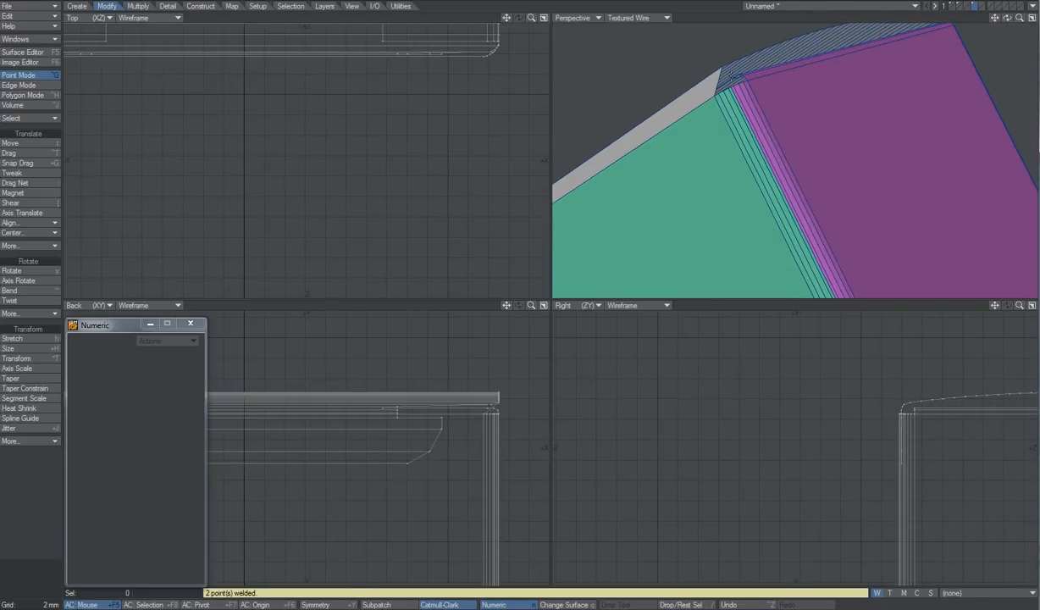
Step: With Symmetry on, move the lid's two upper hinge corner points 850 um inward and slightly forward to follow the body's rounded corners
{"action": "left_click", "coordinate": [328, 604]}
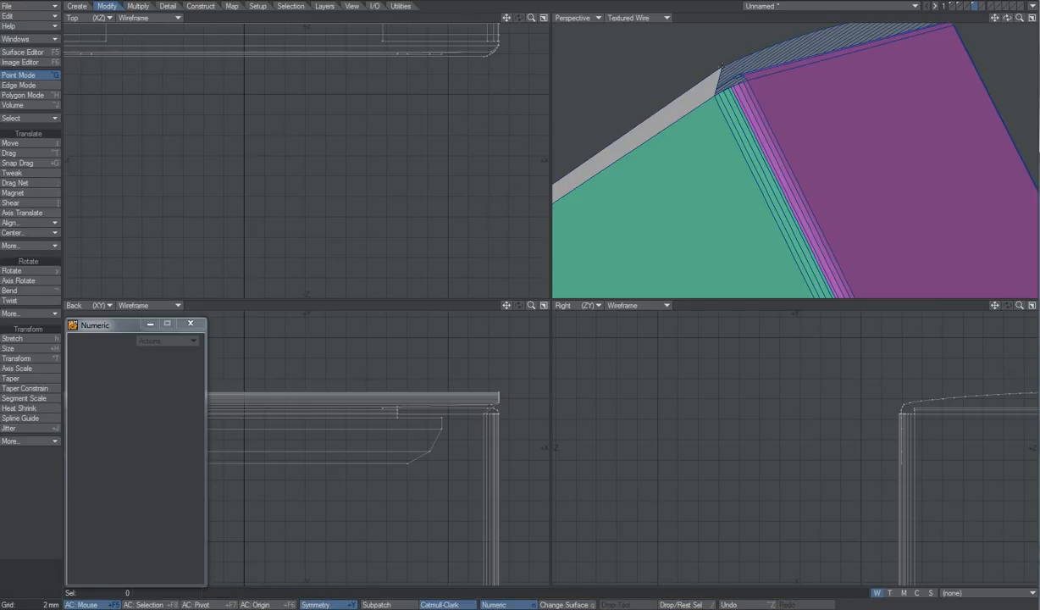
{"action": "key", "text": "a"}
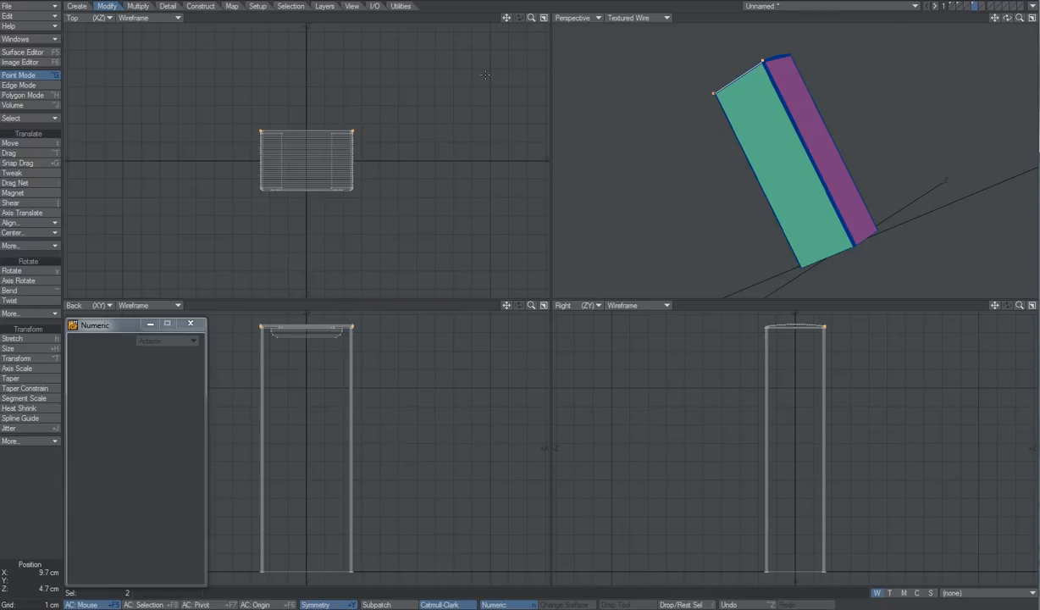
{"action": "scroll", "coordinate": [356, 132], "scroll_direction": "up", "scroll_amount": 8}
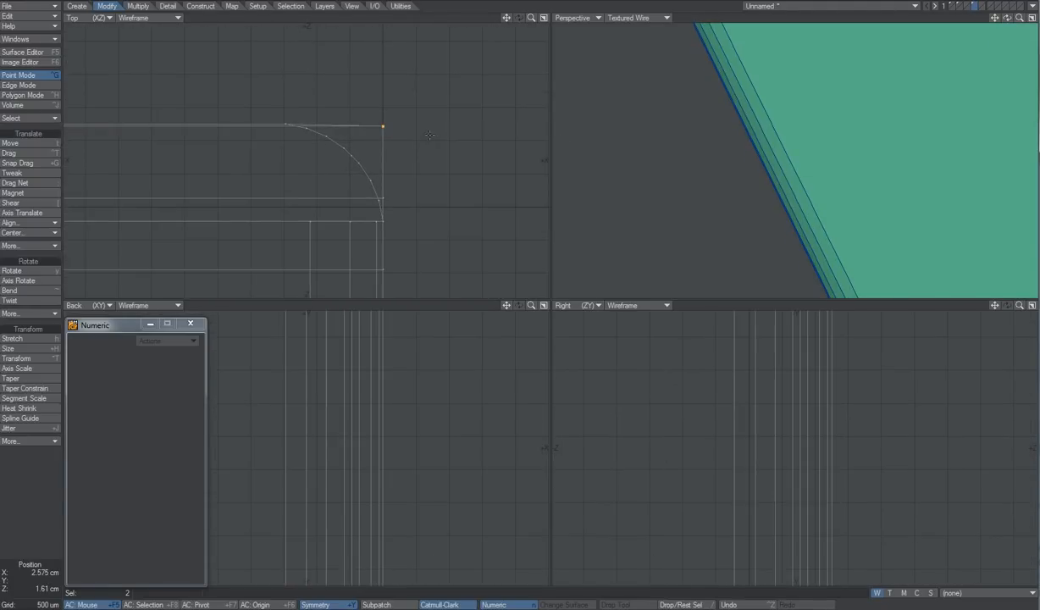
{"action": "key", "text": "t"}
{"action": "left_click_drag", "start_coordinate": [428, 127], "coordinate": [401, 127]}
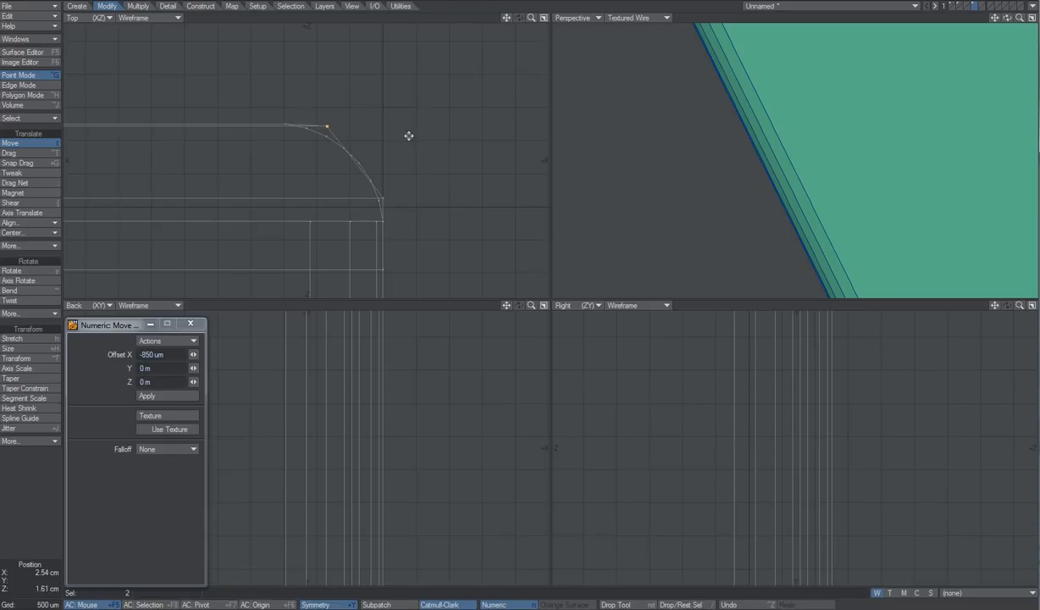
{"action": "left_click_drag", "start_coordinate": [408, 137], "coordinate": [409, 144]}
{"action": "key", "text": "space"}
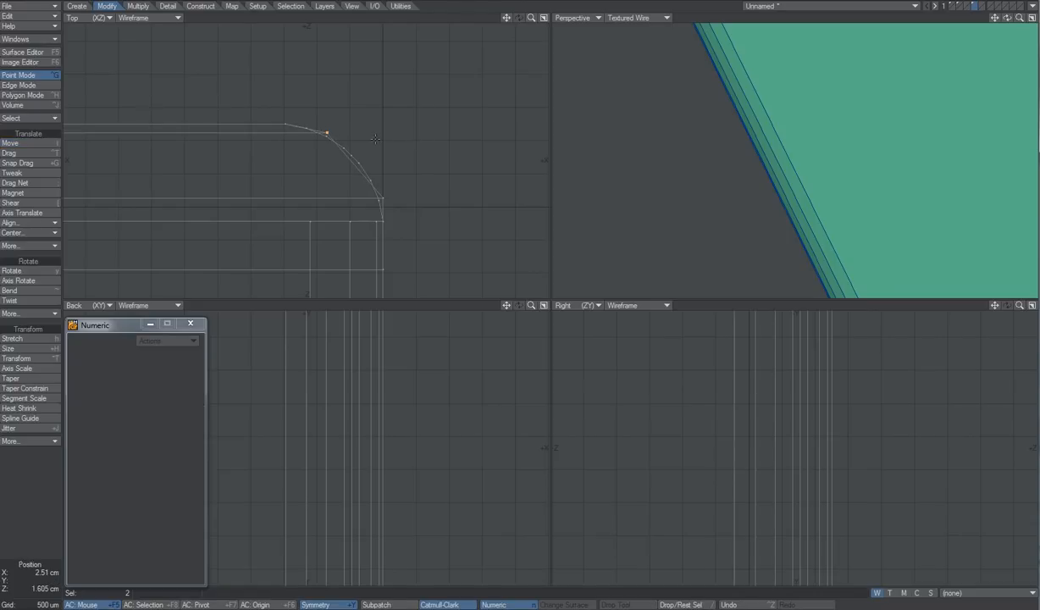
{"action": "left_click", "coordinate": [53, 511]}
{"action": "key", "text": "a"}
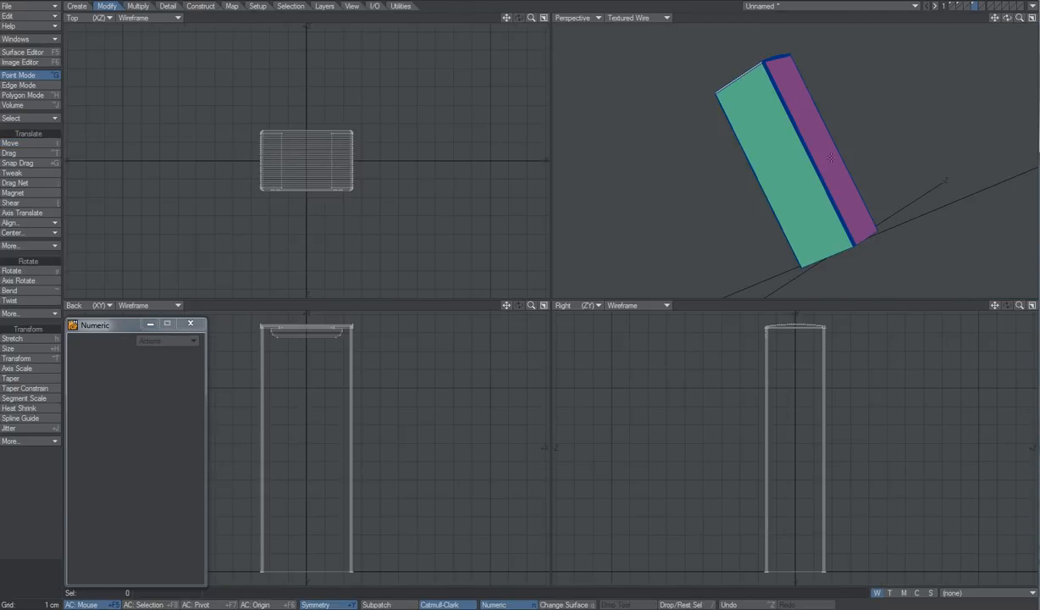
Step: Examine the lid's curved top, its corners and the front tuck-in edge from several sides
{"action": "scroll", "coordinate": [777, 53], "scroll_direction": "up", "scroll_amount": 5}
{"action": "left_click_drag", "start_coordinate": [881, 162], "coordinate": [849, 129], "text": "alt"}
{"action": "left_click_drag", "start_coordinate": [761, 96], "coordinate": [804, 101], "text": "ctrl+alt"}
{"action": "left_click_drag", "start_coordinate": [804, 102], "coordinate": [777, 145], "text": "alt+shift"}
{"action": "key", "text": "a"}
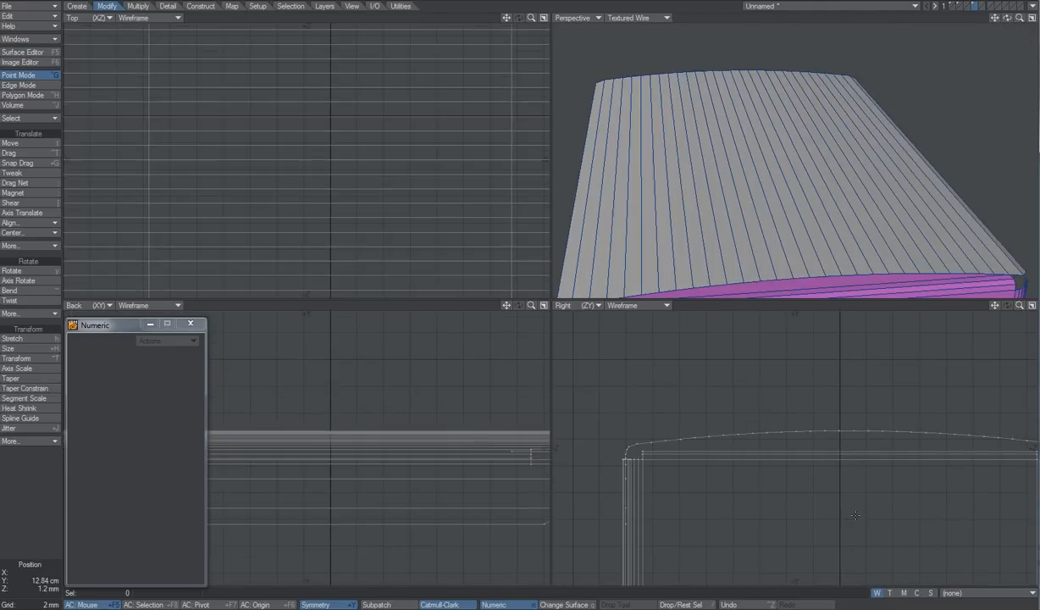
{"action": "key", "text": "a"}
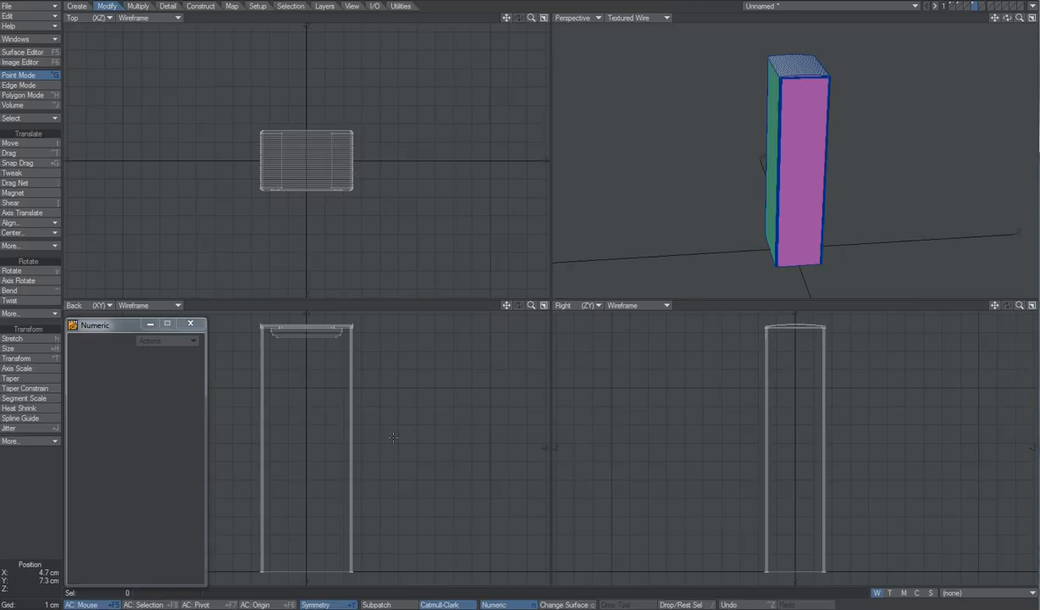
{"action": "left_click_drag", "start_coordinate": [766, 322], "coordinate": [979, 394], "text": "ctrl+alt"}
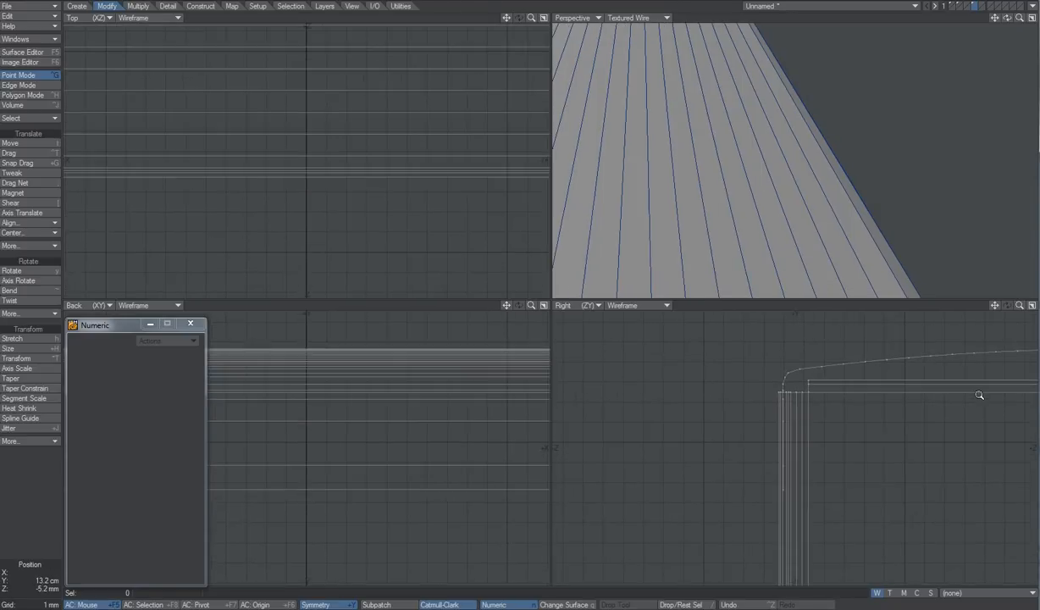
{"action": "left_click_drag", "start_coordinate": [794, 259], "coordinate": [724, 163], "text": "alt"}
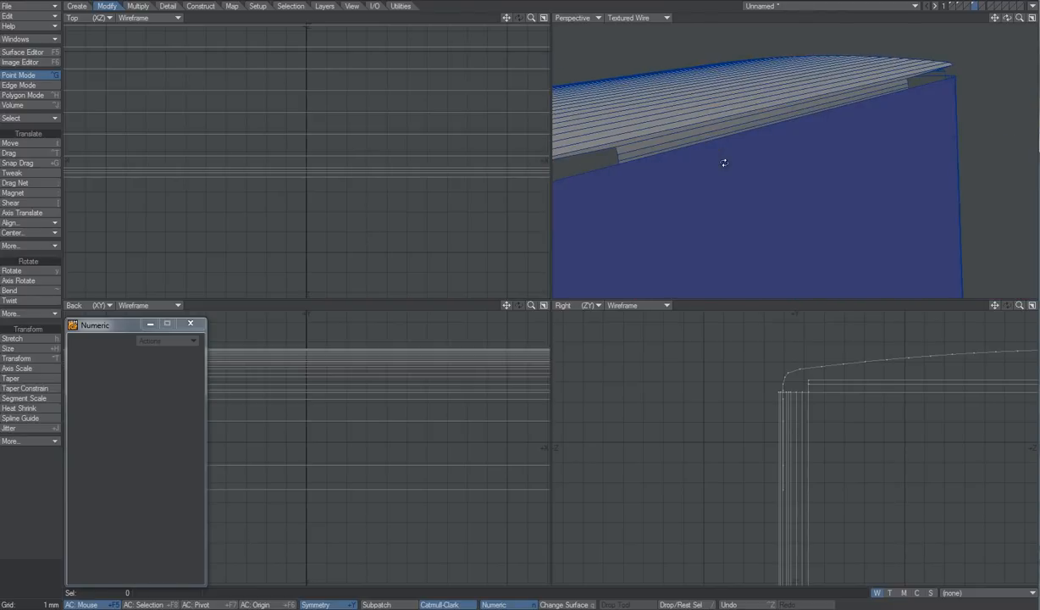
Step: Thicken the whole box mesh by about -128 um using 3 segments and the Normal algorithm
{"action": "left_click", "coordinate": [135, 7]}
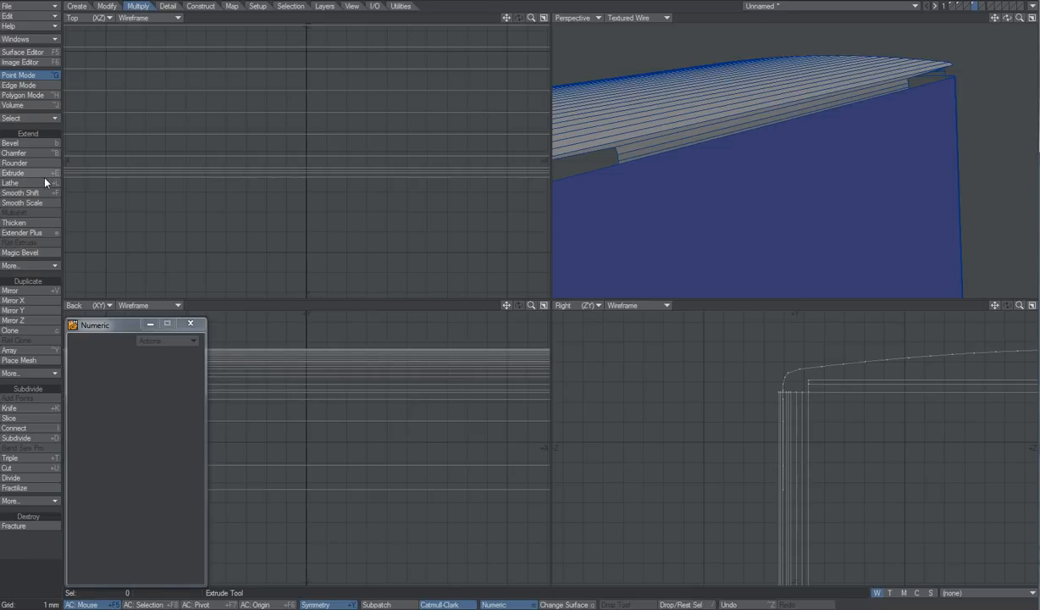
{"action": "left_click", "coordinate": [25, 222]}
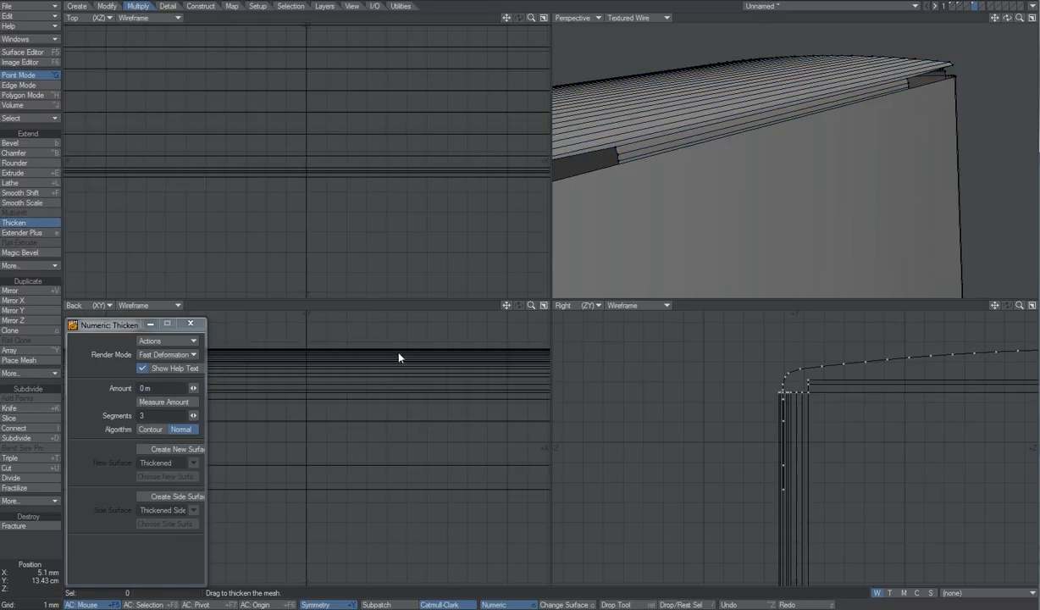
{"action": "left_click", "coordinate": [156, 416]}
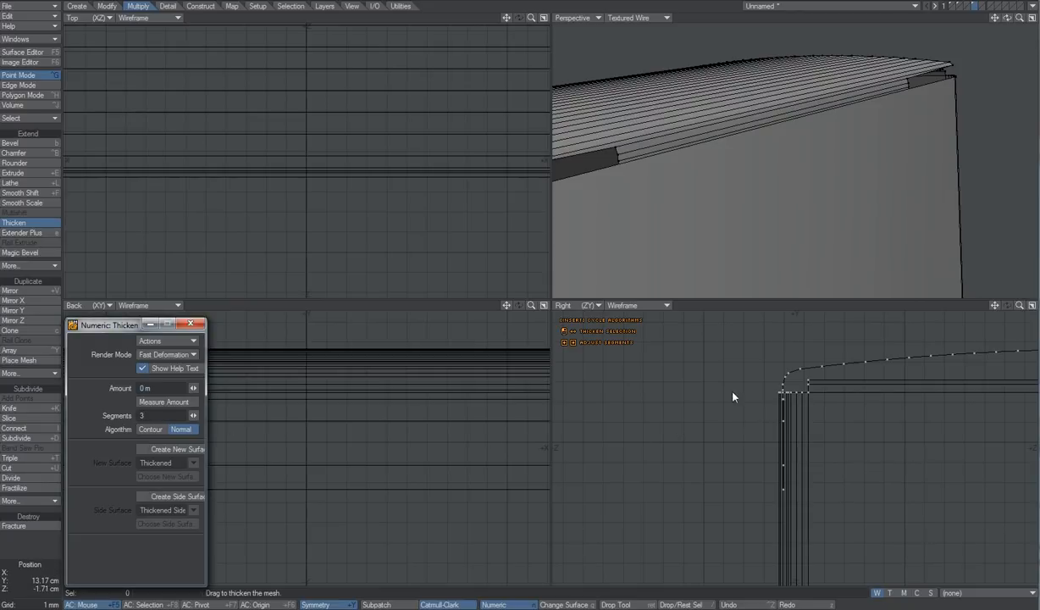
{"action": "left_click_drag", "start_coordinate": [767, 362], "coordinate": [747, 378], "text": "ctrl+alt"}
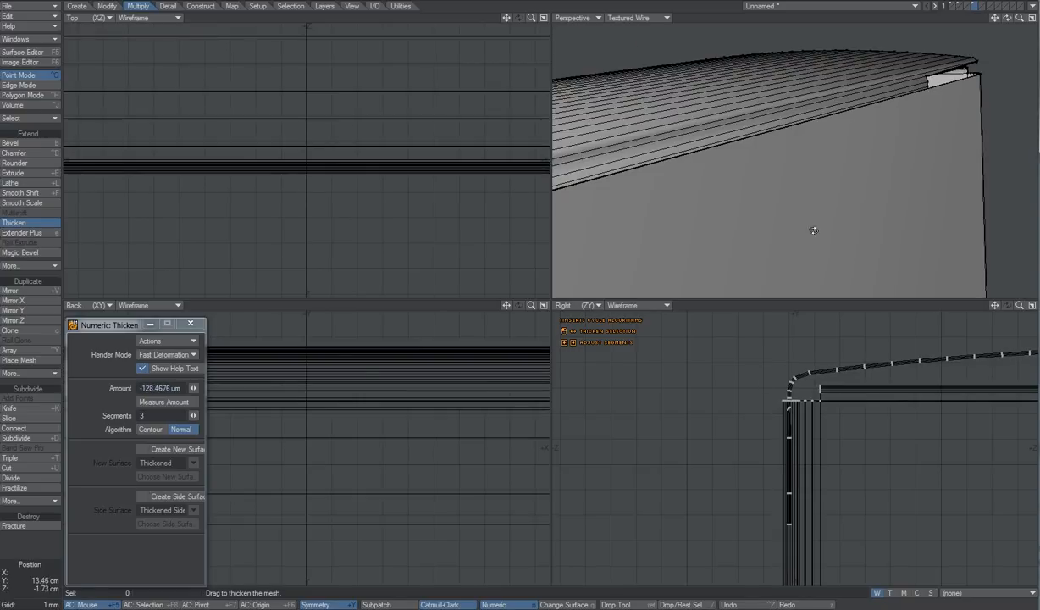
{"action": "left_click_drag", "start_coordinate": [813, 230], "coordinate": [884, 142], "text": "alt"}
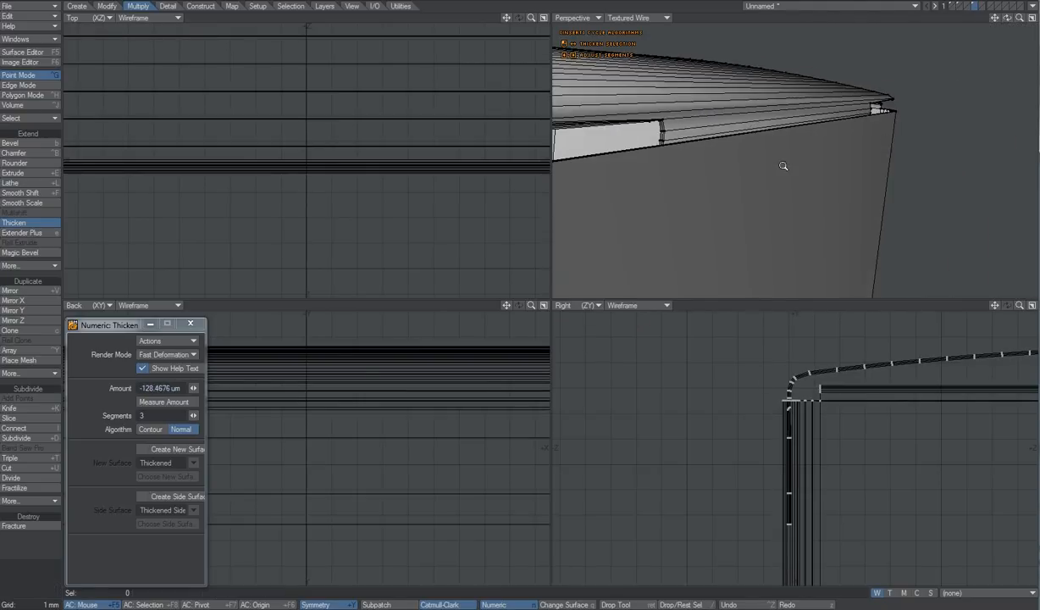
{"action": "left_click_drag", "start_coordinate": [783, 166], "coordinate": [746, 175], "text": "ctrl+alt"}
{"action": "left_click_drag", "start_coordinate": [754, 138], "coordinate": [754, 160], "text": "ctrl+alt"}
{"action": "left_click_drag", "start_coordinate": [776, 169], "coordinate": [812, 181], "text": "ctrl+alt"}
{"action": "key", "text": "space"}
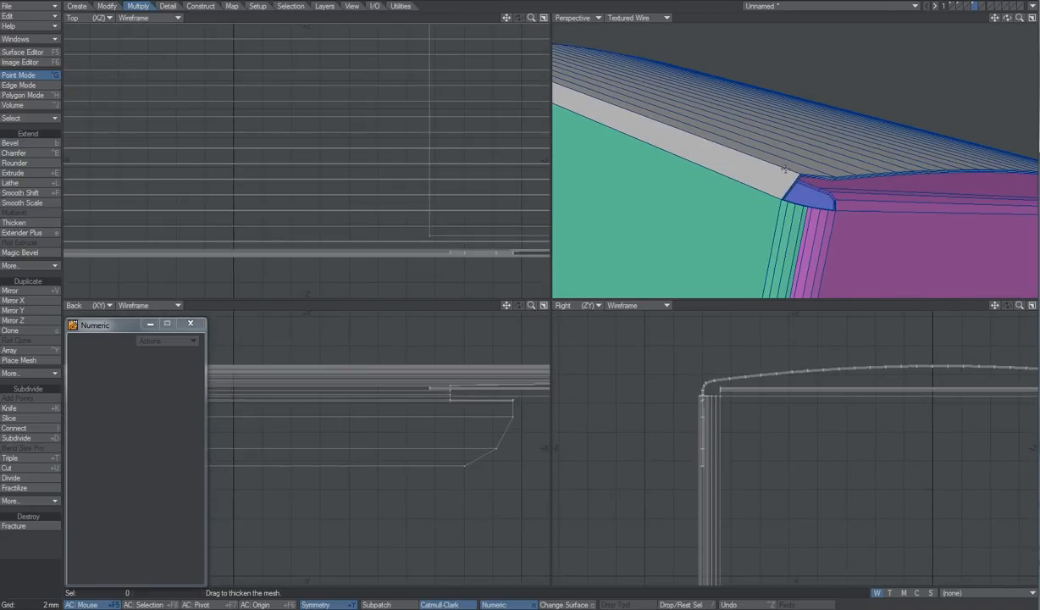
Step: Select the lid's crease edges above the back wall hinge and move them slightly down along Y
{"action": "left_click_drag", "start_coordinate": [847, 384], "coordinate": [634, 371], "text": "alt"}
{"action": "left_click_drag", "start_coordinate": [906, 391], "coordinate": [878, 365], "text": "alt"}
{"action": "key", "text": "space"}
{"action": "mouse_move", "coordinate": [879, 365]}
{"action": "right_mouse_down"}
{"action": "mouse_move", "coordinate": [873, 377]}
{"action": "mouse_move", "coordinate": [875, 366]}
{"action": "right_mouse_up"}
{"action": "key", "text": "t"}
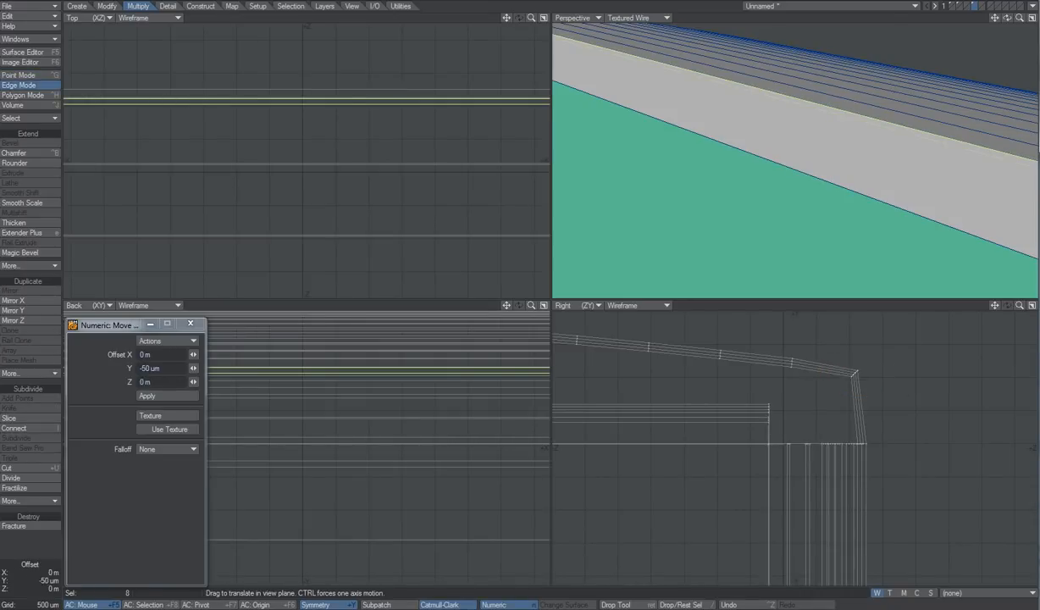
{"action": "left_click_drag", "start_coordinate": [874, 367], "coordinate": [871, 383]}
{"action": "key", "text": "space"}
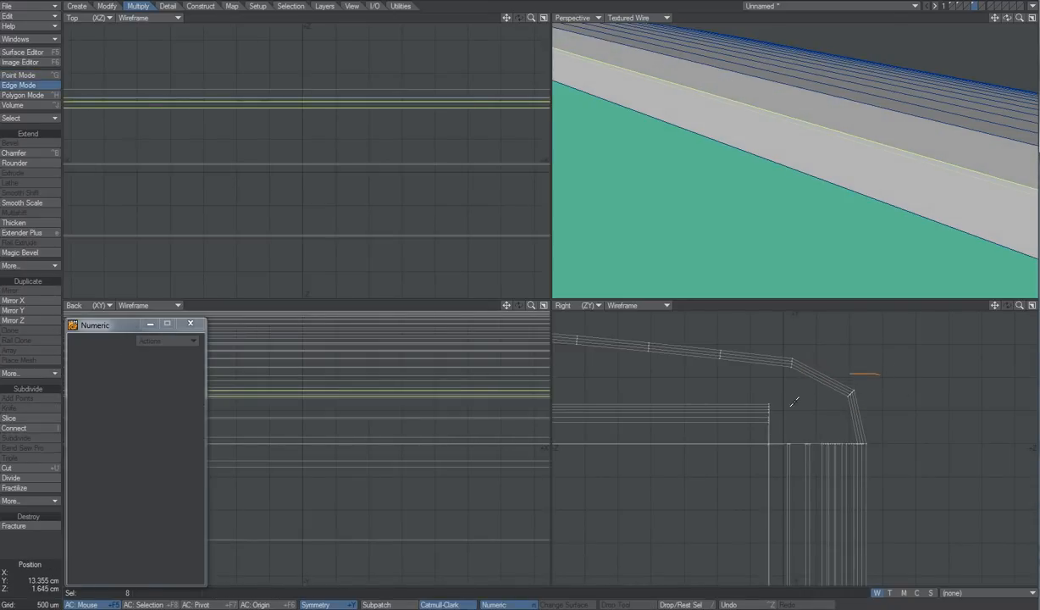
{"action": "left_click", "coordinate": [913, 391]}
Step: Set the perspective view to Texture shading and maximize it with the whole box in frame
{"action": "key", "text": "a"}
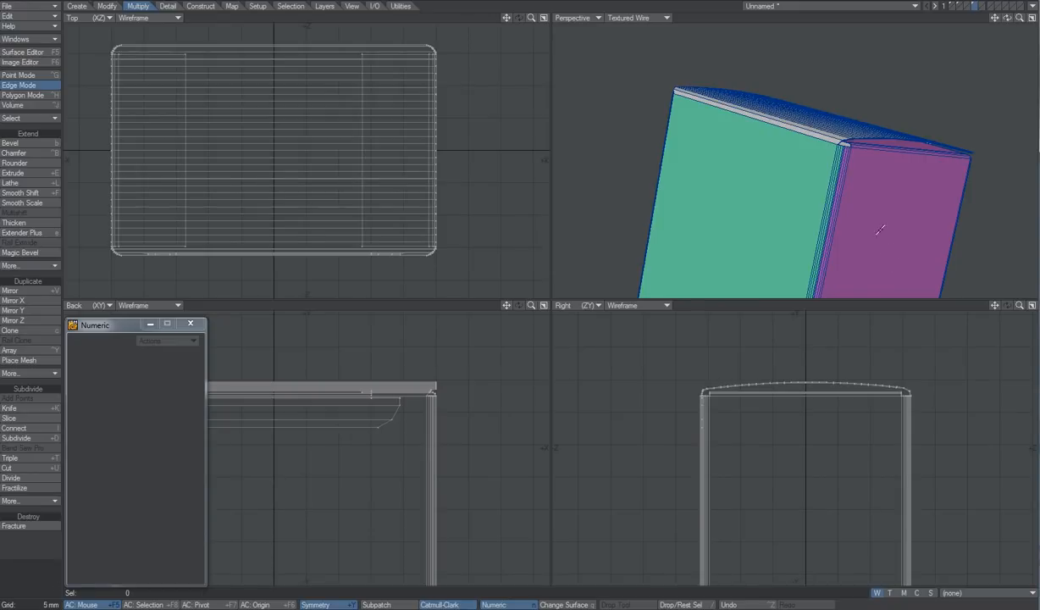
{"action": "scroll", "coordinate": [799, 172], "scroll_direction": "up", "scroll_amount": 5}
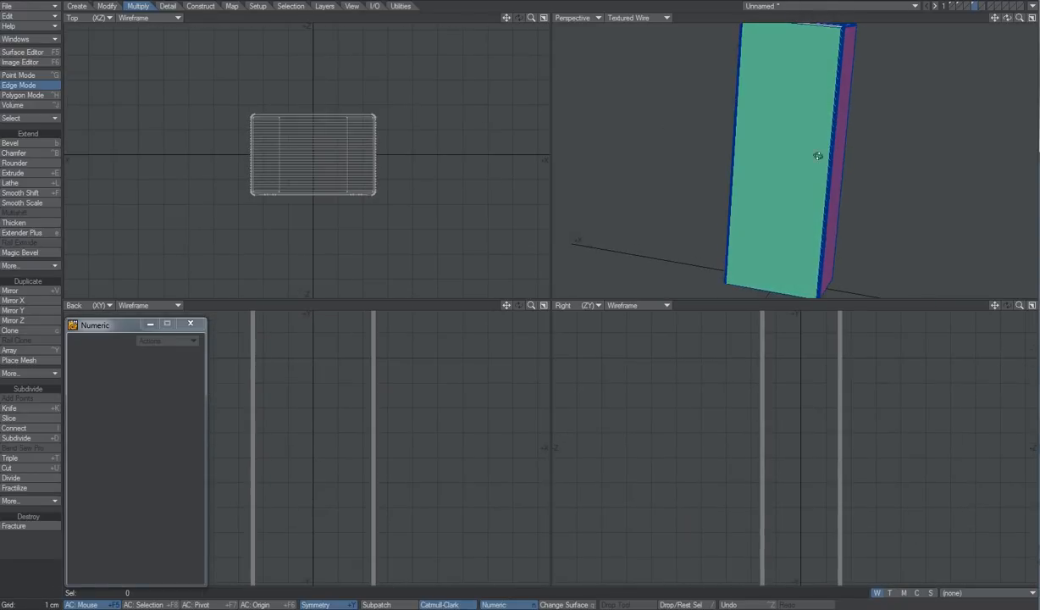
{"action": "left_click", "coordinate": [657, 19]}
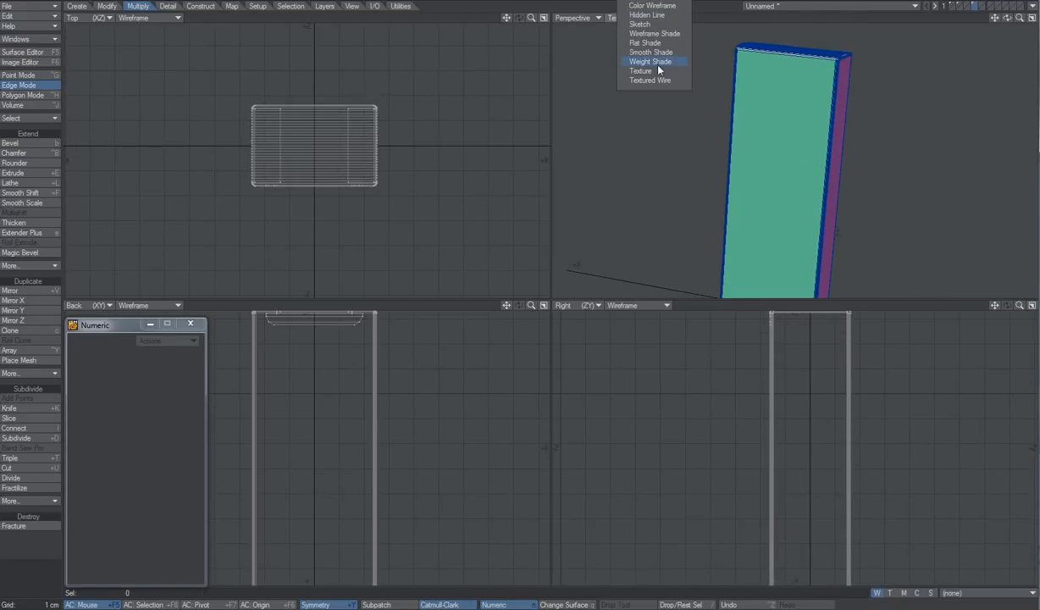
{"action": "left_click", "coordinate": [657, 71]}
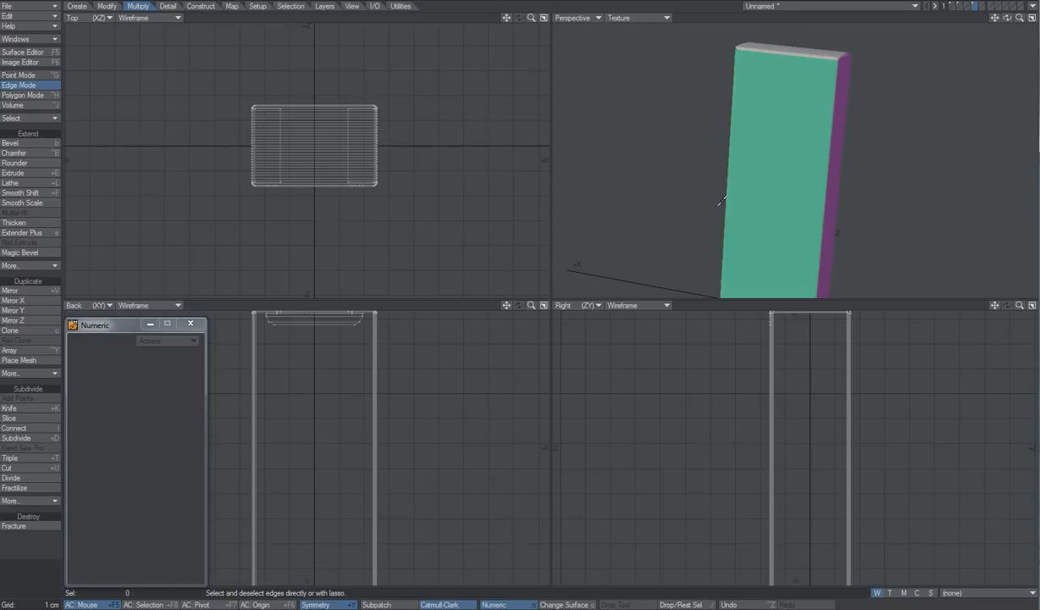
{"action": "key", "text": "KP_0"}
{"action": "left_click_drag", "start_coordinate": [587, 350], "coordinate": [589, 312], "text": "ctrl+alt"}
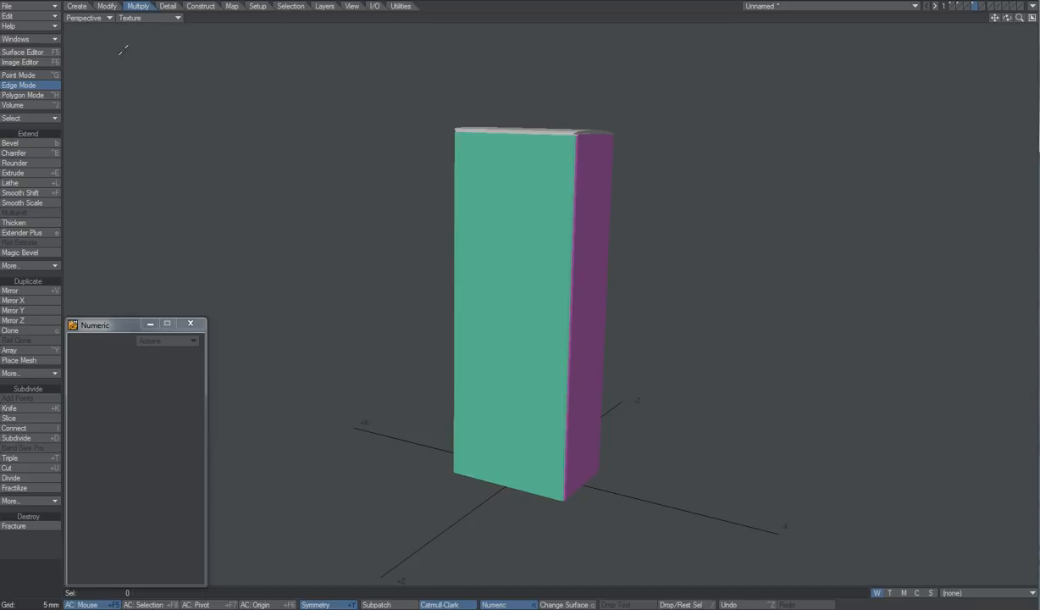
Step: Add a colour texture to the BoxFront surface and arrange the editor windows beside the box
{"action": "left_click", "coordinate": [34, 53]}
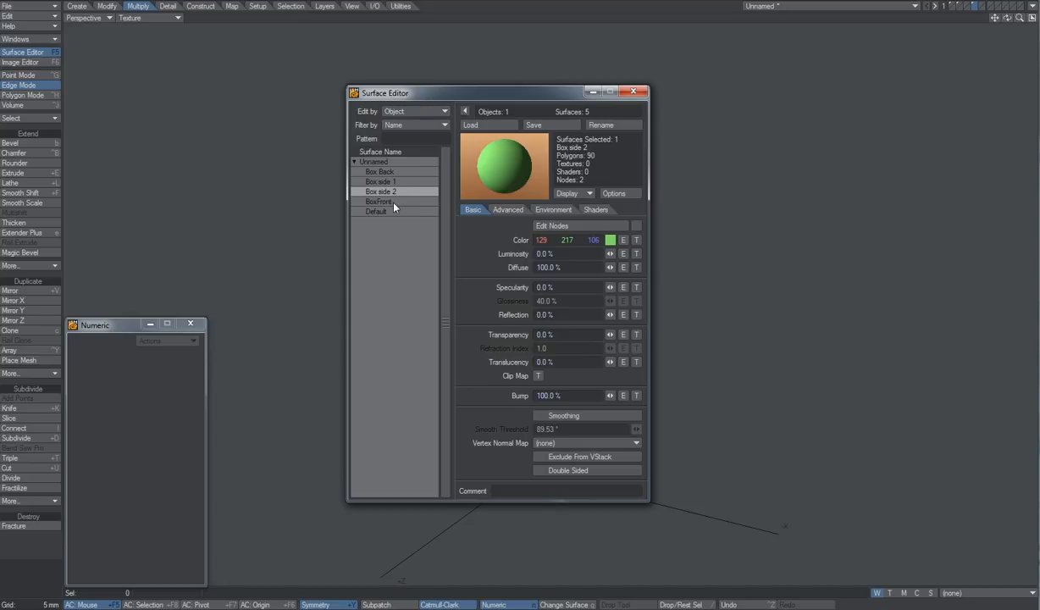
{"action": "left_click", "coordinate": [393, 203]}
{"action": "left_click", "coordinate": [636, 240]}
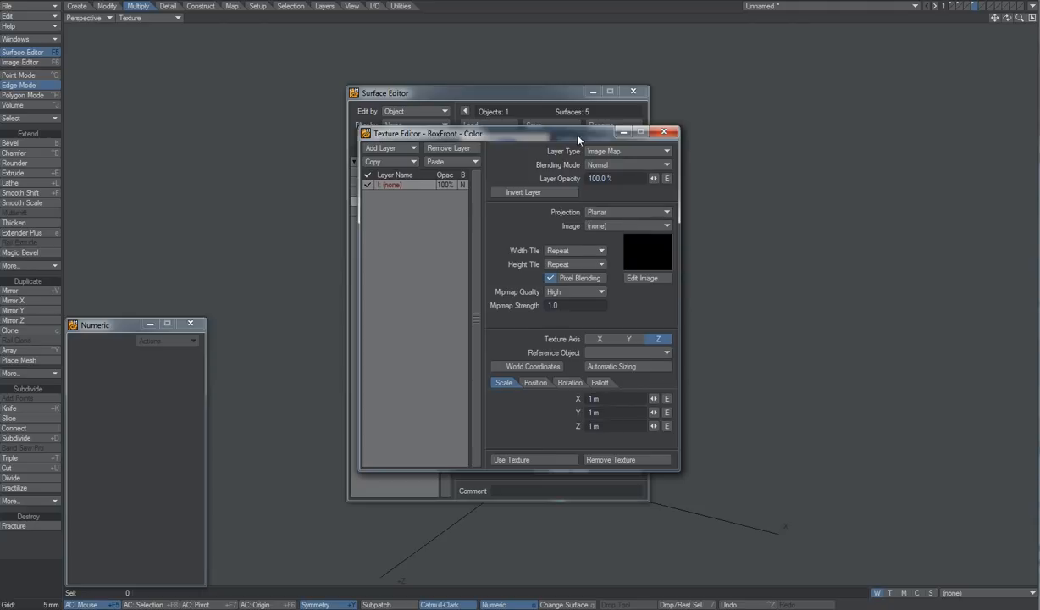
{"action": "left_click_drag", "start_coordinate": [577, 135], "coordinate": [385, 125]}
{"action": "left_click_drag", "start_coordinate": [447, 87], "coordinate": [763, 96]}
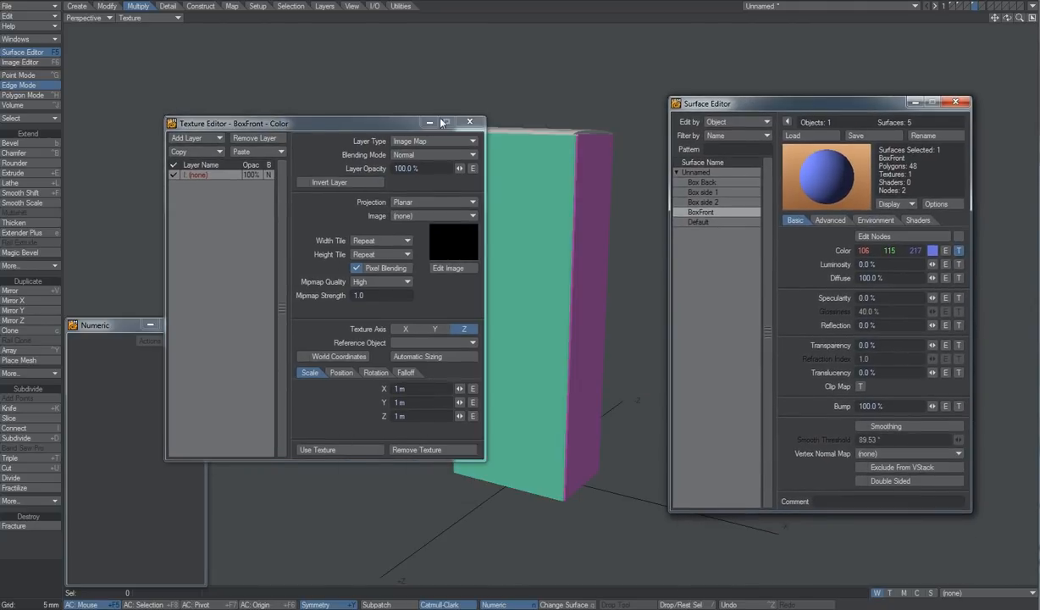
{"action": "left_click_drag", "start_coordinate": [440, 123], "coordinate": [410, 123]}
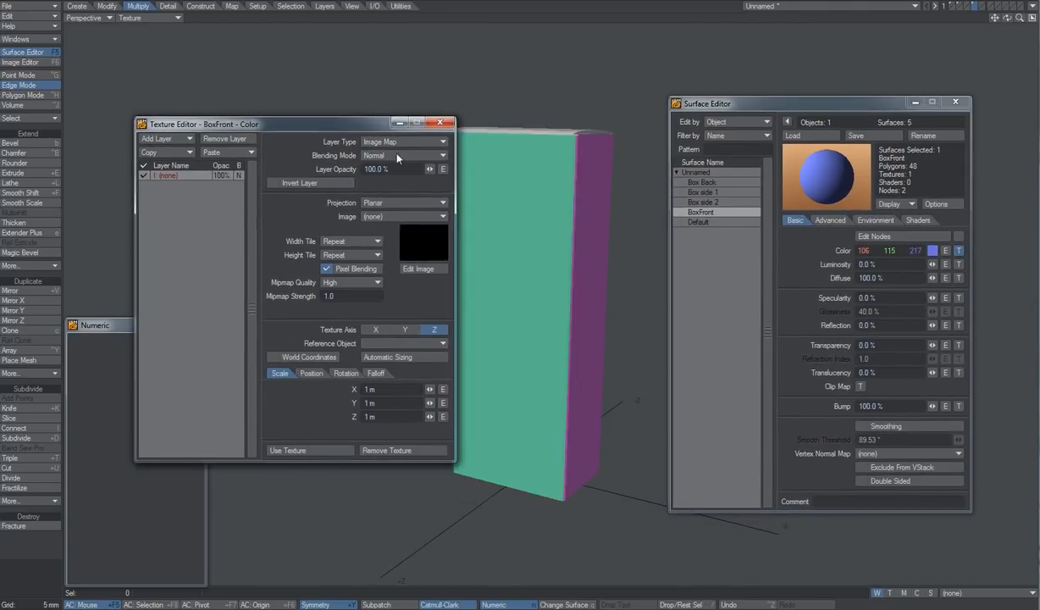
Step: Start loading an image for the BoxFront texture and browse to the Render\Otrivin kasse tutorial folder
{"action": "left_click", "coordinate": [403, 225]}
{"action": "left_click", "coordinate": [273, 161]}
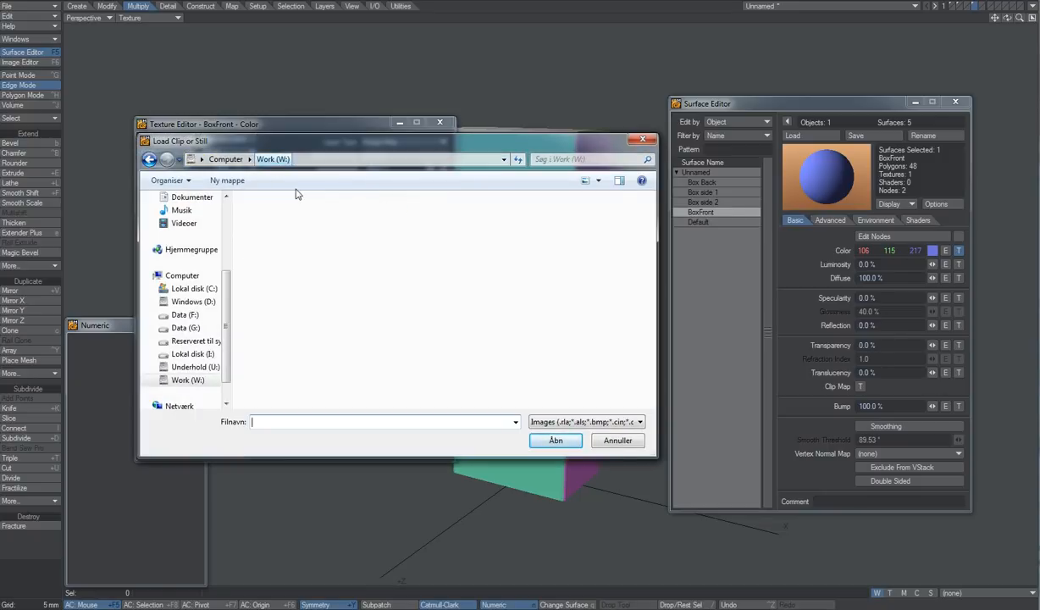
{"action": "scroll", "coordinate": [310, 222], "scroll_direction": "down", "scroll_amount": 3}
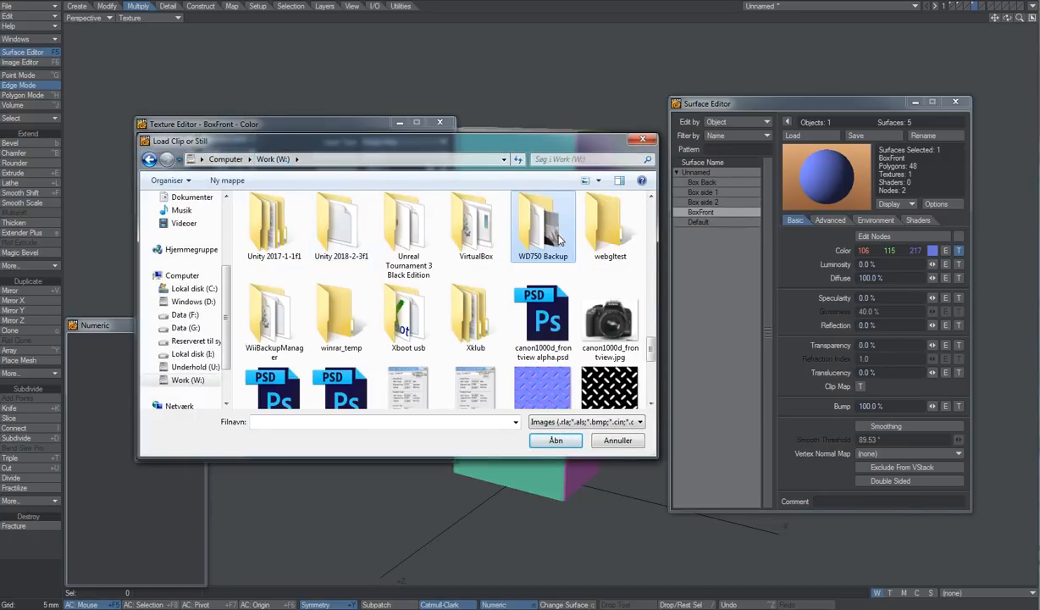
{"action": "scroll", "coordinate": [559, 241], "scroll_direction": "up", "scroll_amount": 5}
{"action": "double_click", "coordinate": [344, 243]}
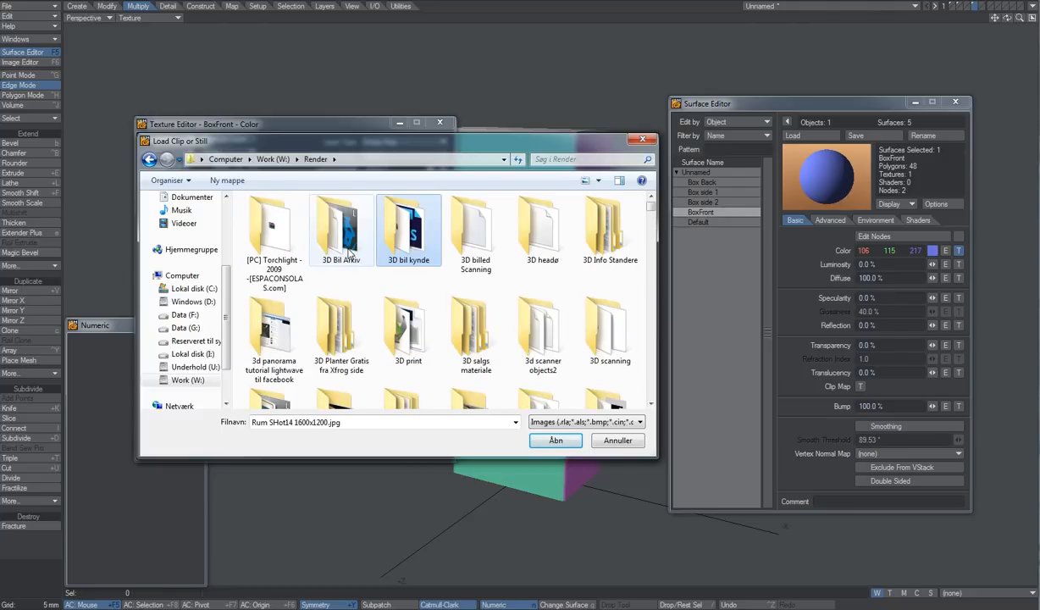
{"action": "key", "text": "o"}
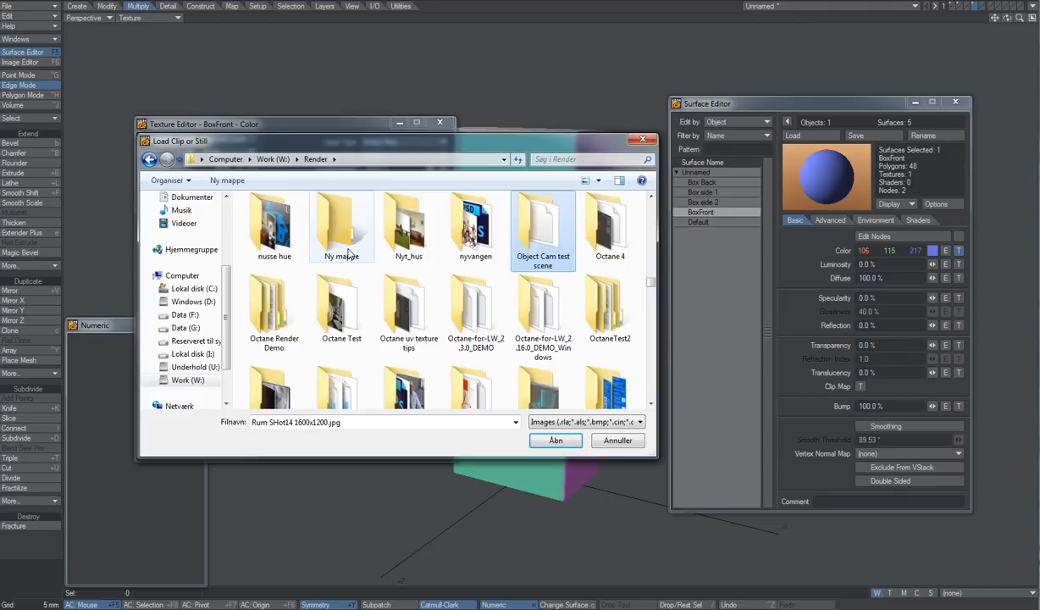
{"action": "key", "text": "Down"}
{"action": "key", "text": "Down"}
{"action": "key", "text": "Down"}
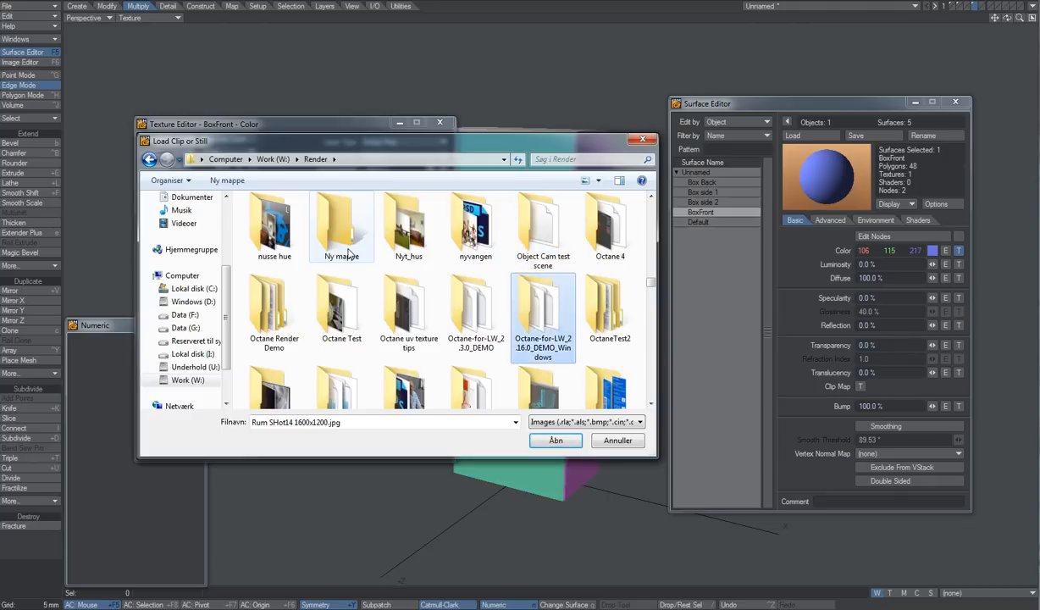
{"action": "key", "text": "Right"}
{"action": "key", "text": "Up"}
{"action": "key", "text": "Return"}
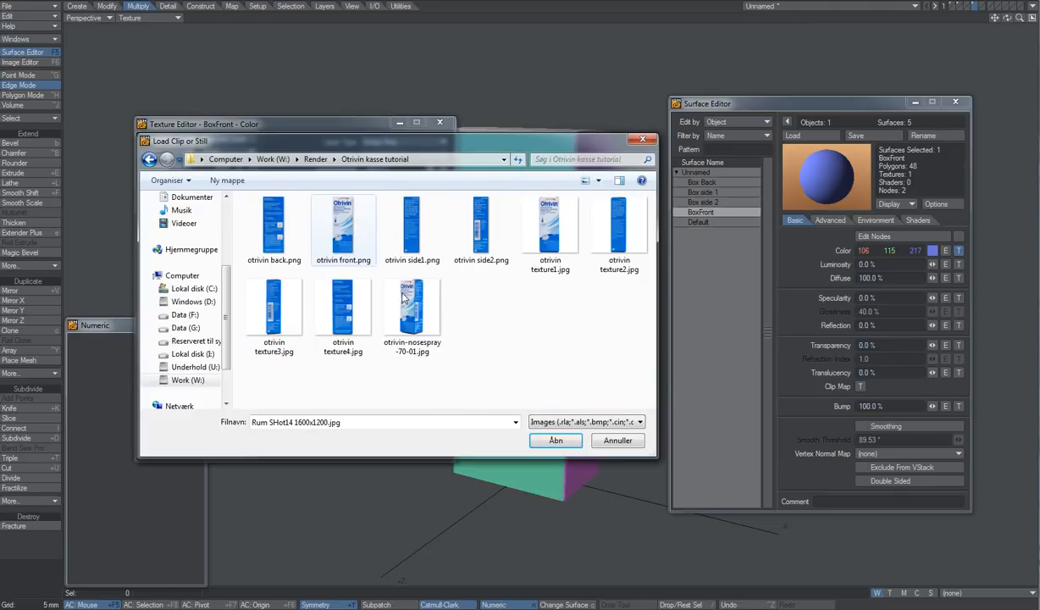
Step: Load otrivin front.png as the BoxFront colour image and move the texture window clear of the box
{"action": "left_click", "coordinate": [352, 243]}
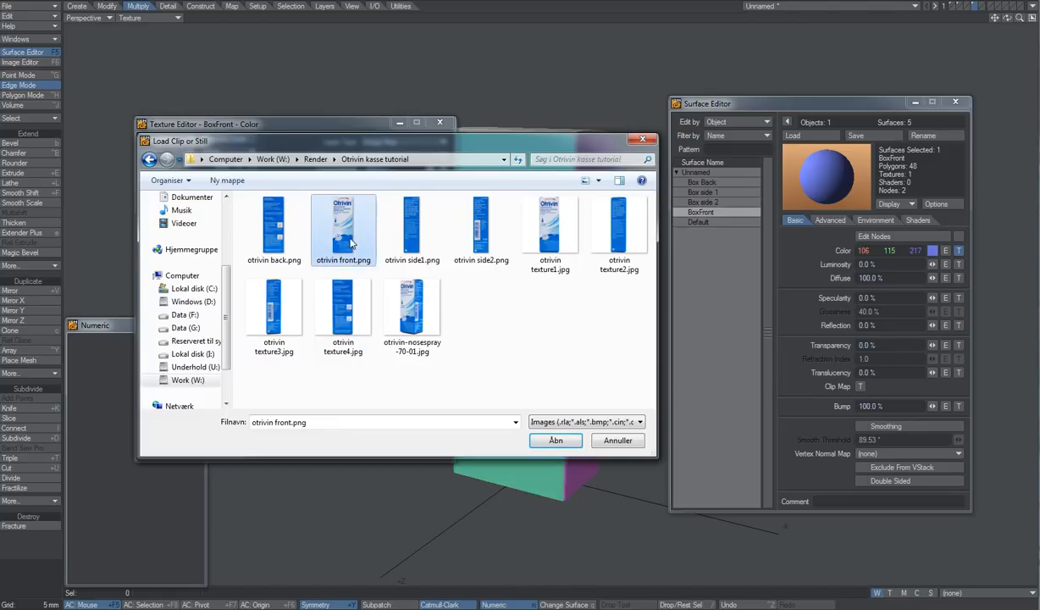
{"action": "double_click", "coordinate": [352, 243]}
{"action": "left_click_drag", "start_coordinate": [362, 124], "coordinate": [295, 122]}
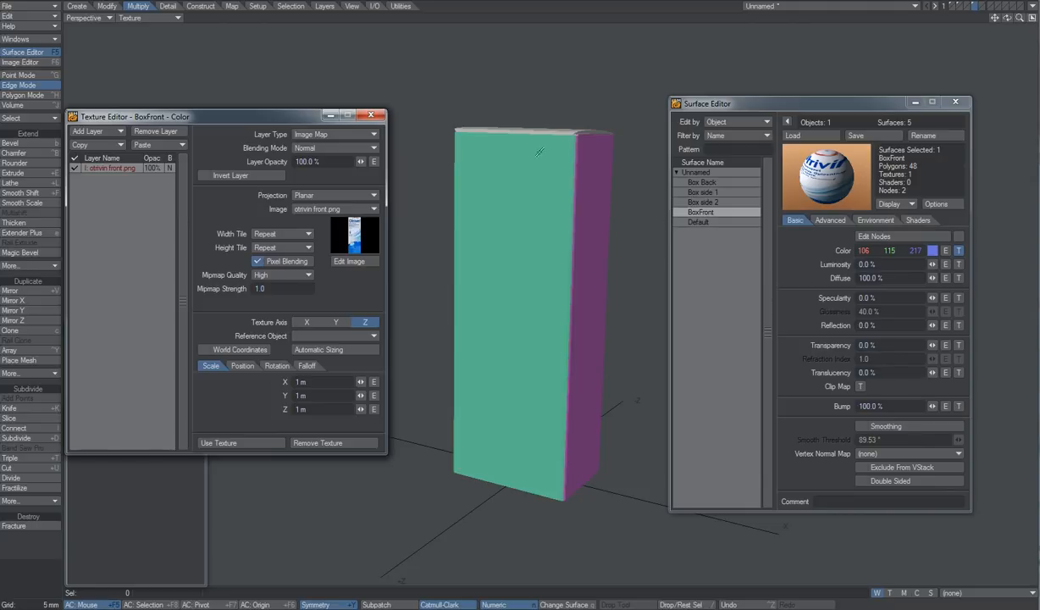
Step: Fit the front image to the BoxFront surface with automatic sizing on the Z axis and accept the texture
{"action": "left_click", "coordinate": [148, 18]}
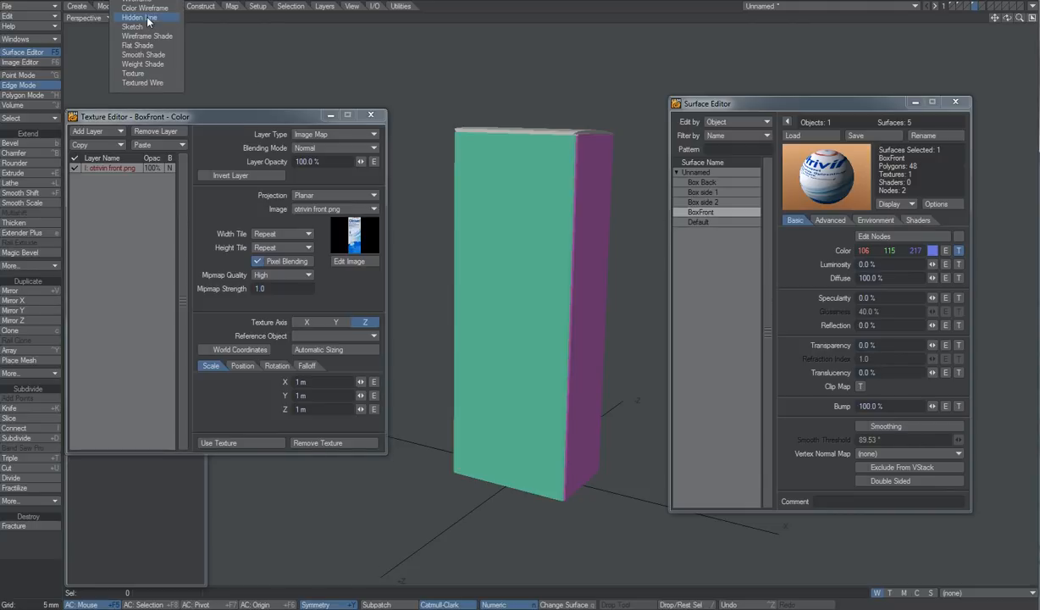
{"action": "left_click", "coordinate": [143, 74]}
{"action": "left_click_drag", "start_coordinate": [615, 284], "coordinate": [434, 344], "text": "alt"}
{"action": "left_click_drag", "start_coordinate": [559, 334], "coordinate": [485, 287], "text": "alt"}
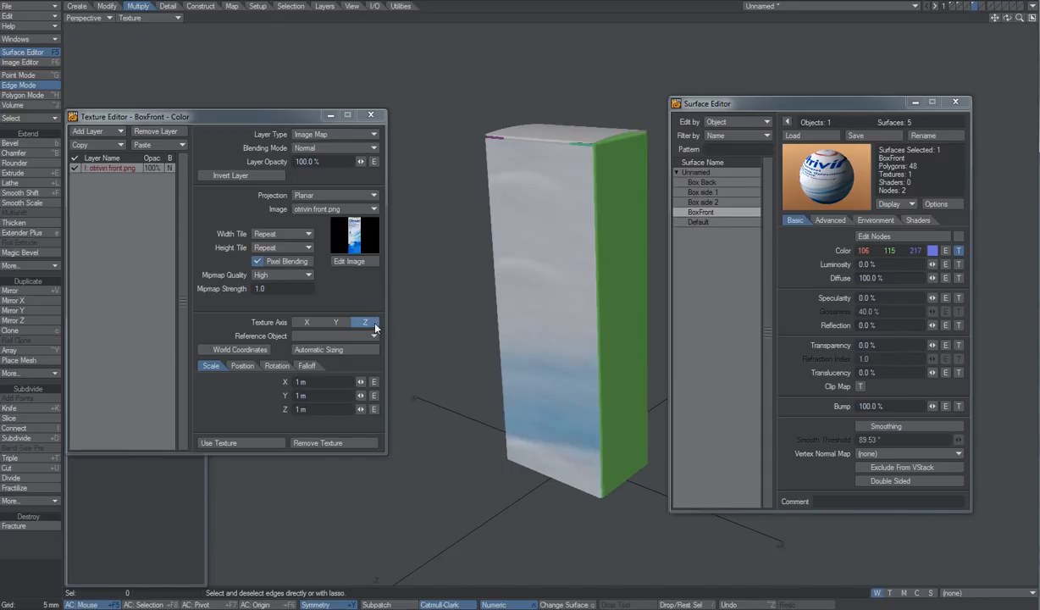
{"action": "left_click", "coordinate": [354, 349]}
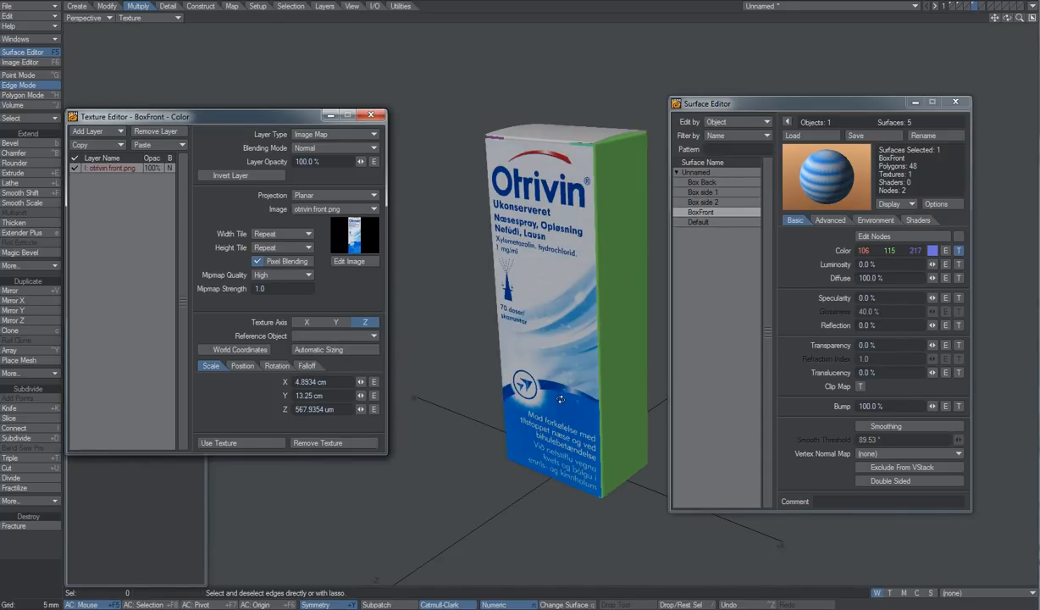
{"action": "left_click_drag", "start_coordinate": [527, 387], "coordinate": [668, 370], "text": "alt"}
{"action": "left_click_drag", "start_coordinate": [573, 360], "coordinate": [660, 368], "text": "alt"}
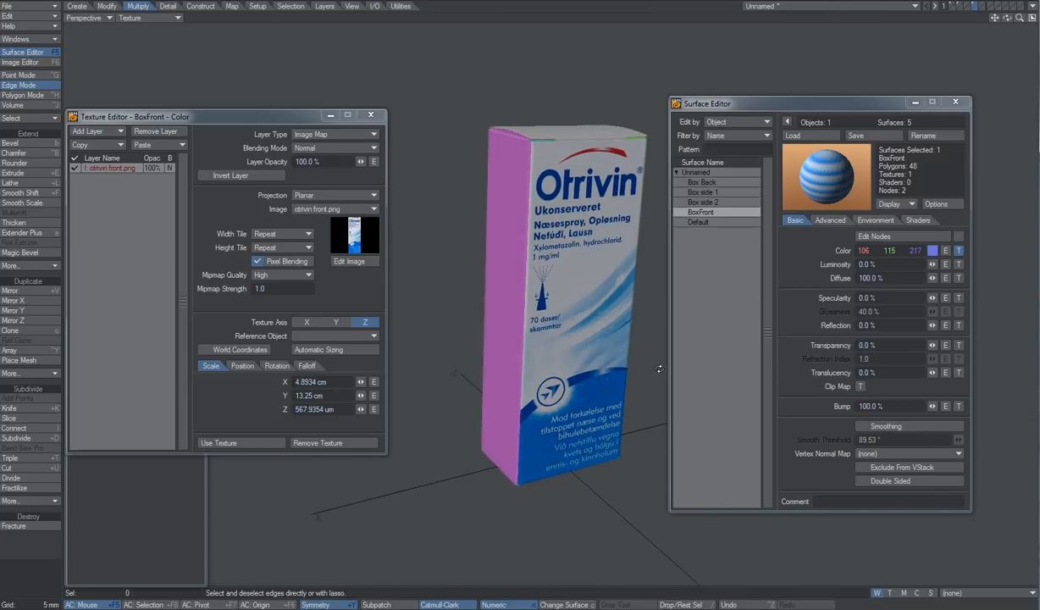
{"action": "left_click", "coordinate": [254, 442]}
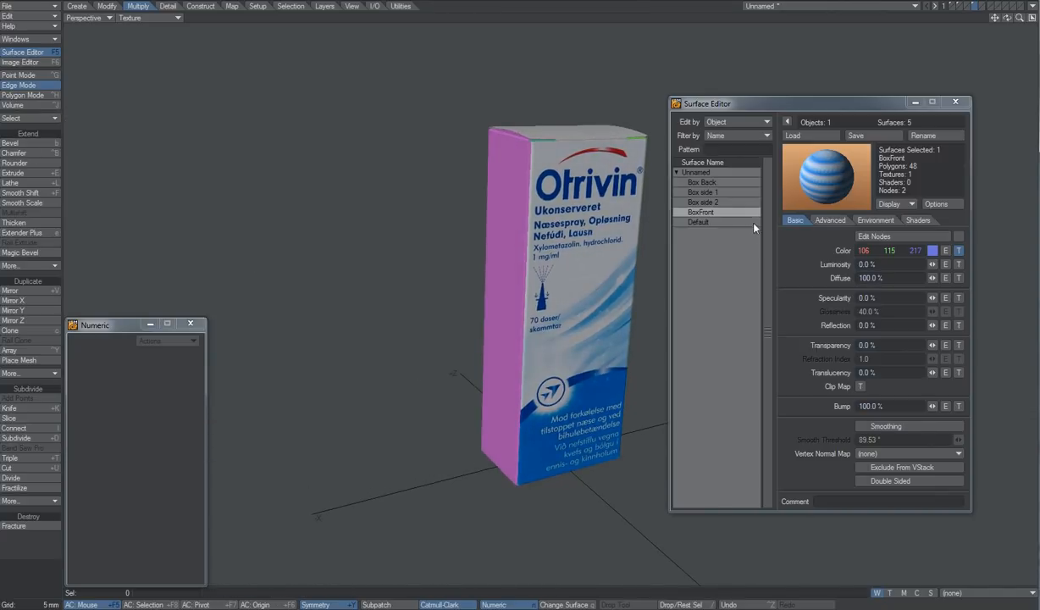
Step: Add a planar image map colour texture to the Box side 1 surface with X as the texture axis
{"action": "left_click", "coordinate": [724, 194]}
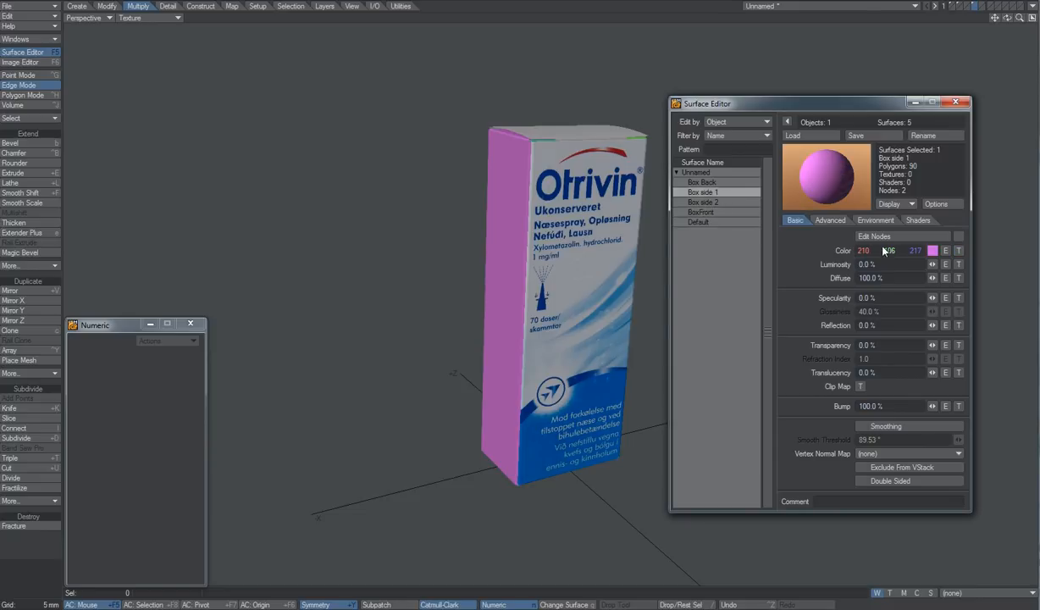
{"action": "left_click", "coordinate": [959, 251]}
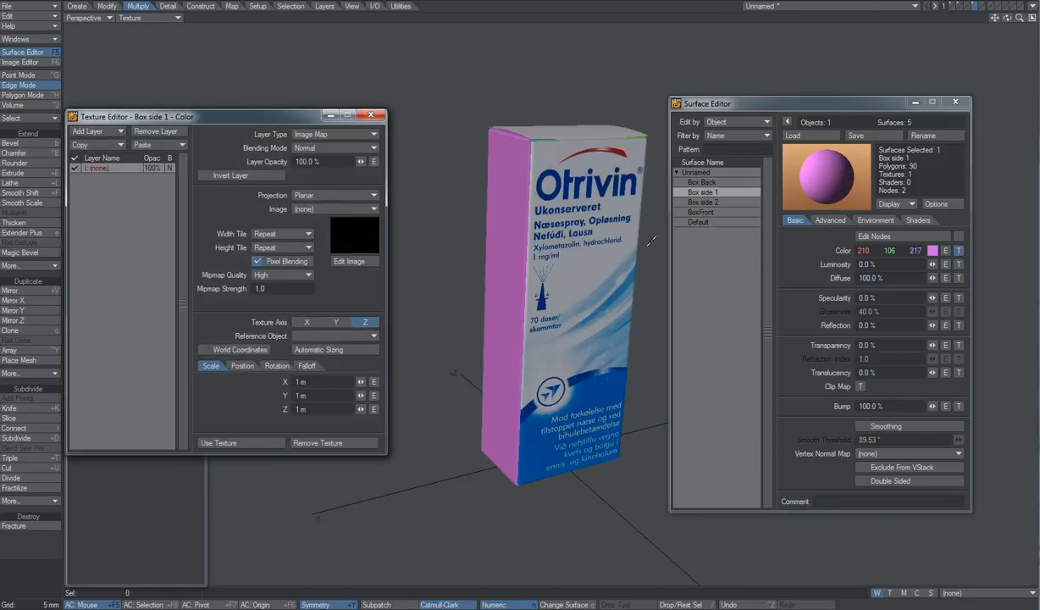
{"action": "left_click", "coordinate": [331, 196]}
{"action": "left_click", "coordinate": [327, 198]}
{"action": "left_click", "coordinate": [305, 323]}
Step: Load otrivin side1.png as the image of the Box side 1 colour texture
{"action": "left_click", "coordinate": [332, 209]}
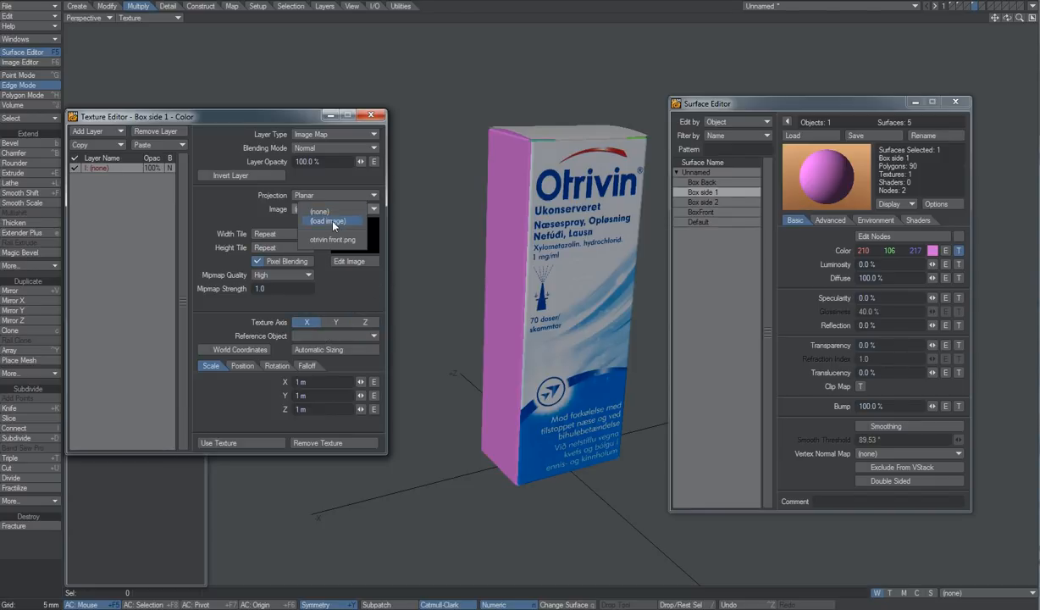
{"action": "left_click", "coordinate": [329, 220]}
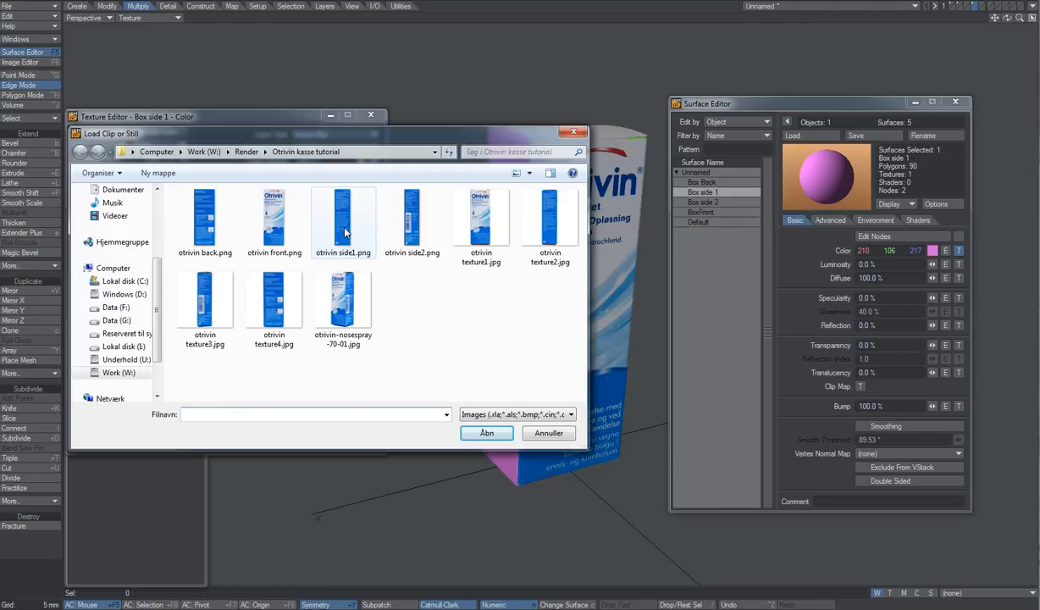
{"action": "left_click", "coordinate": [352, 236]}
{"action": "double_click", "coordinate": [353, 236]}
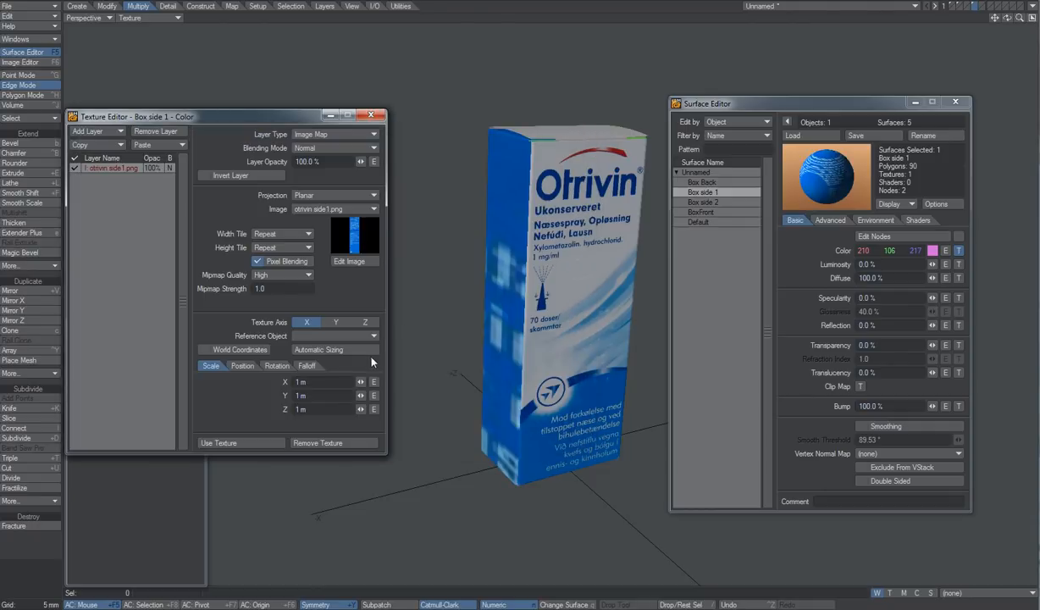
Step: Fit the side image to the Box side 1 surface with automatic sizing and flip it with a Z scale of -3.1657 cm
{"action": "left_click", "coordinate": [357, 350]}
{"action": "left_click_drag", "start_coordinate": [503, 227], "coordinate": [614, 271], "text": "ctrl+alt"}
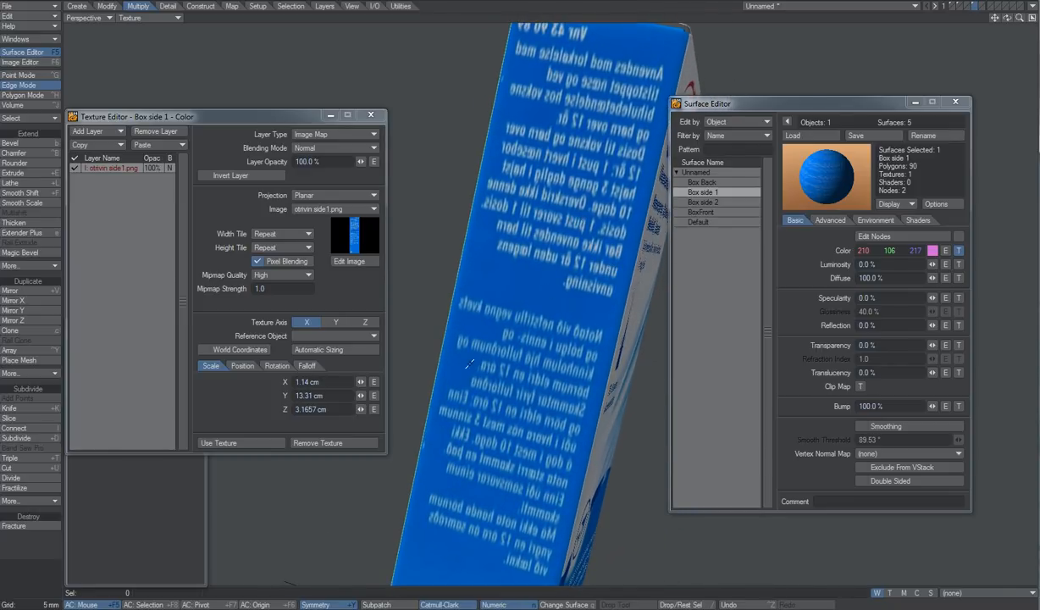
{"action": "left_click", "coordinate": [353, 411]}
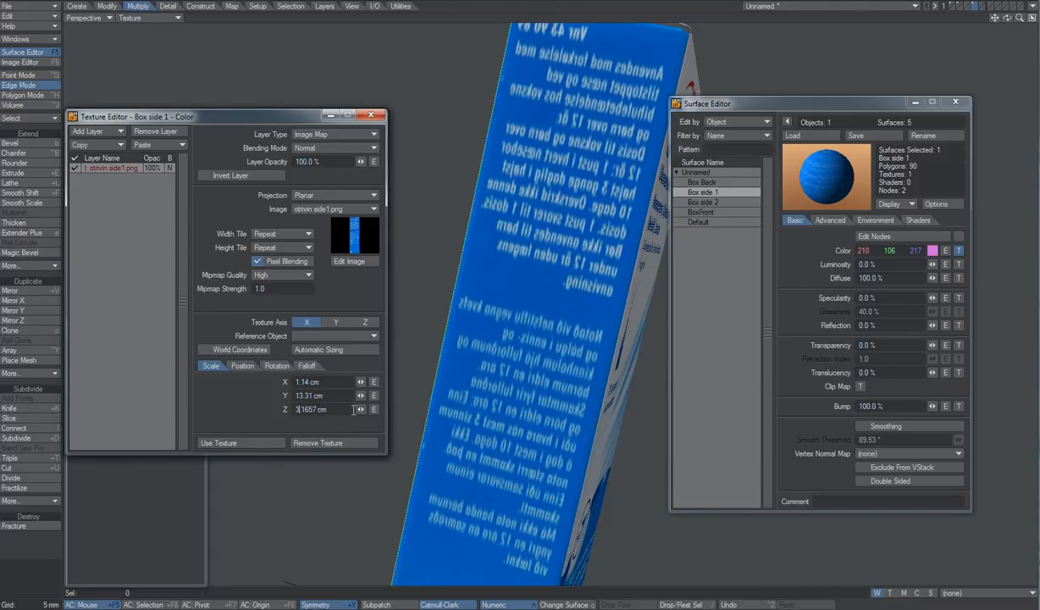
{"action": "key", "text": "Home"}
{"action": "type", "text": "-"}
{"action": "key", "text": "Tab"}
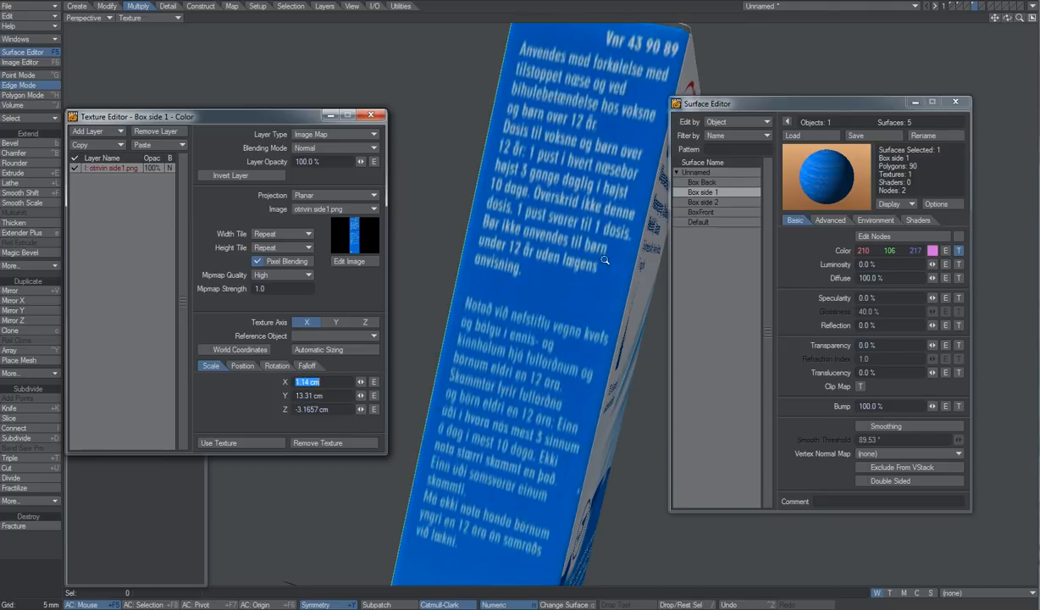
{"action": "left_click_drag", "start_coordinate": [605, 260], "coordinate": [526, 320], "text": "alt"}
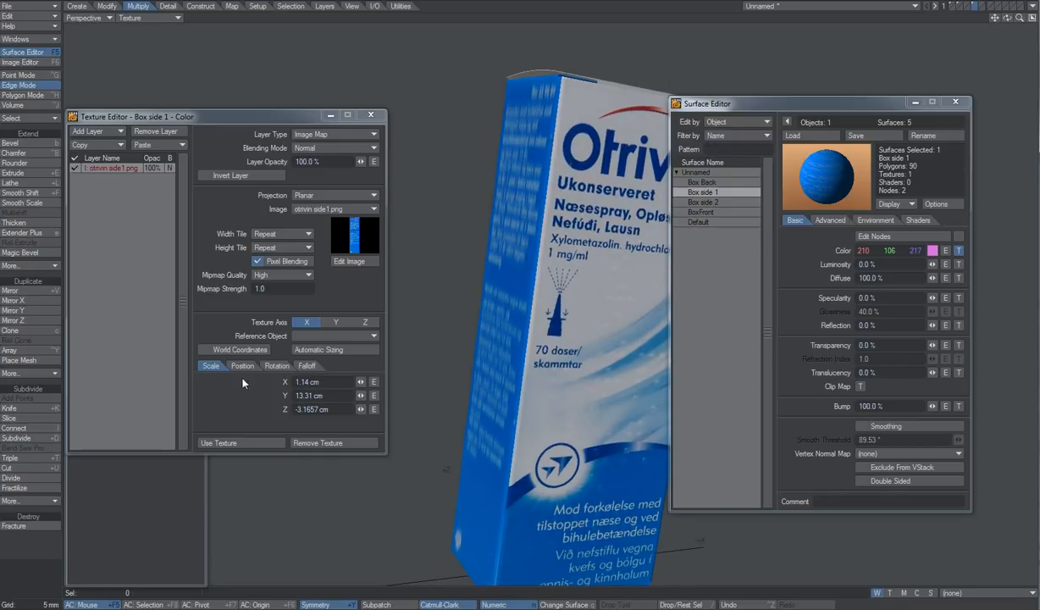
{"action": "left_click_drag", "start_coordinate": [497, 352], "coordinate": [532, 347], "text": "alt"}
Step: Try the Box side 1 texture with mipmap quality Off and return it to High
{"action": "left_click", "coordinate": [302, 276]}
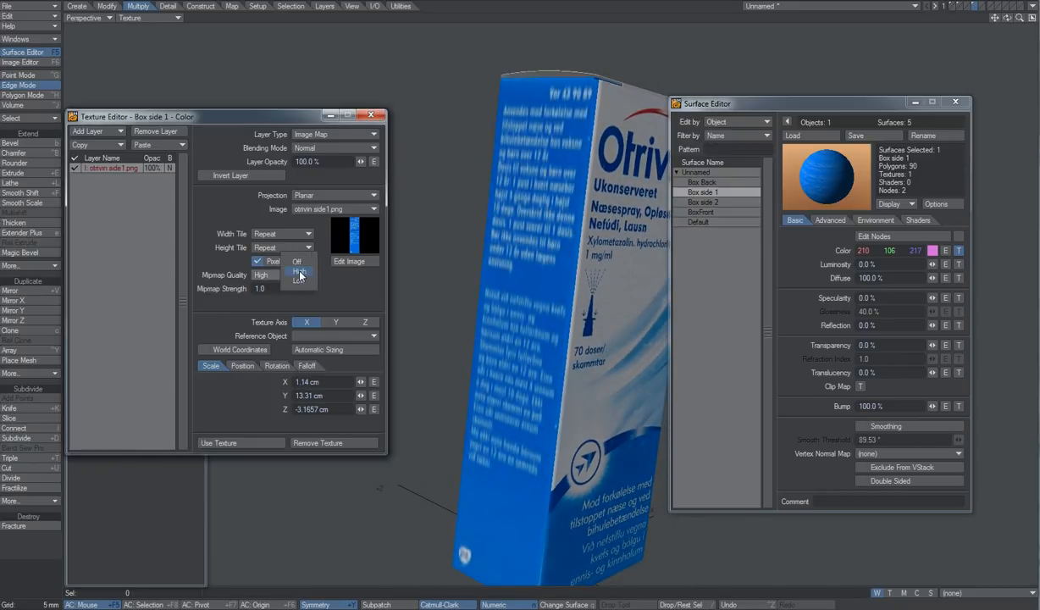
{"action": "left_click", "coordinate": [305, 265]}
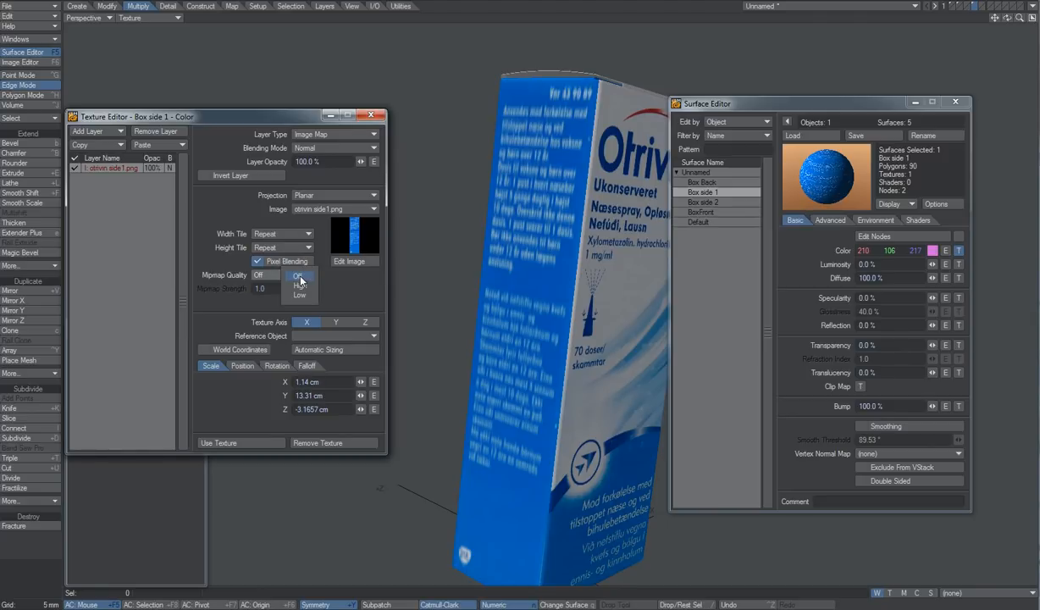
{"action": "left_click", "coordinate": [292, 275]}
{"action": "left_click", "coordinate": [302, 288]}
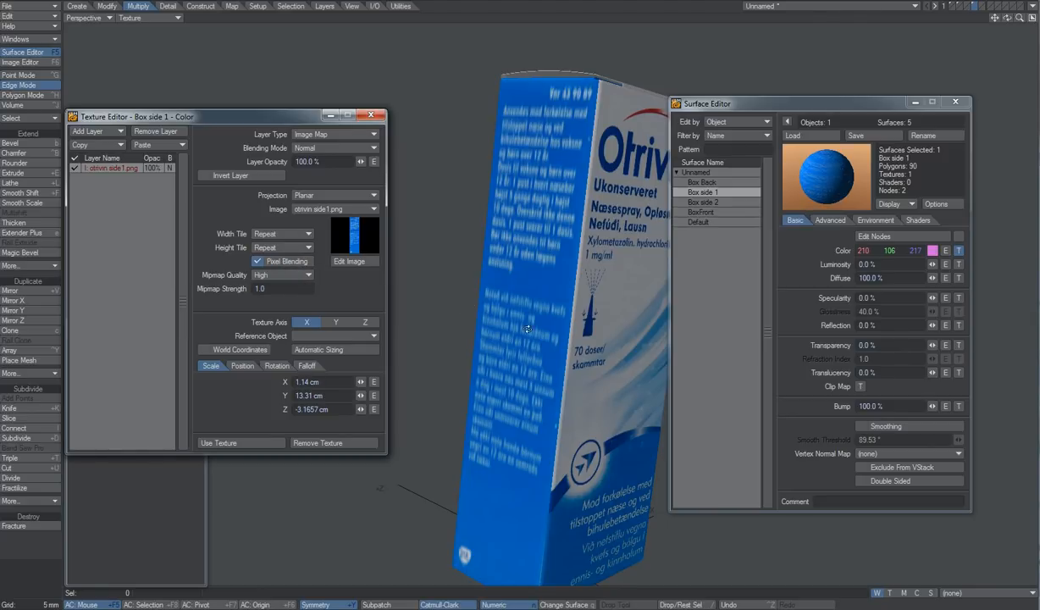
Step: Accept the Box side 1 texture and add a planar image map colour texture to Box side 2 with X as the texture axis
{"action": "left_click_drag", "start_coordinate": [527, 329], "coordinate": [355, 296], "text": "alt"}
{"action": "left_click", "coordinate": [260, 442]}
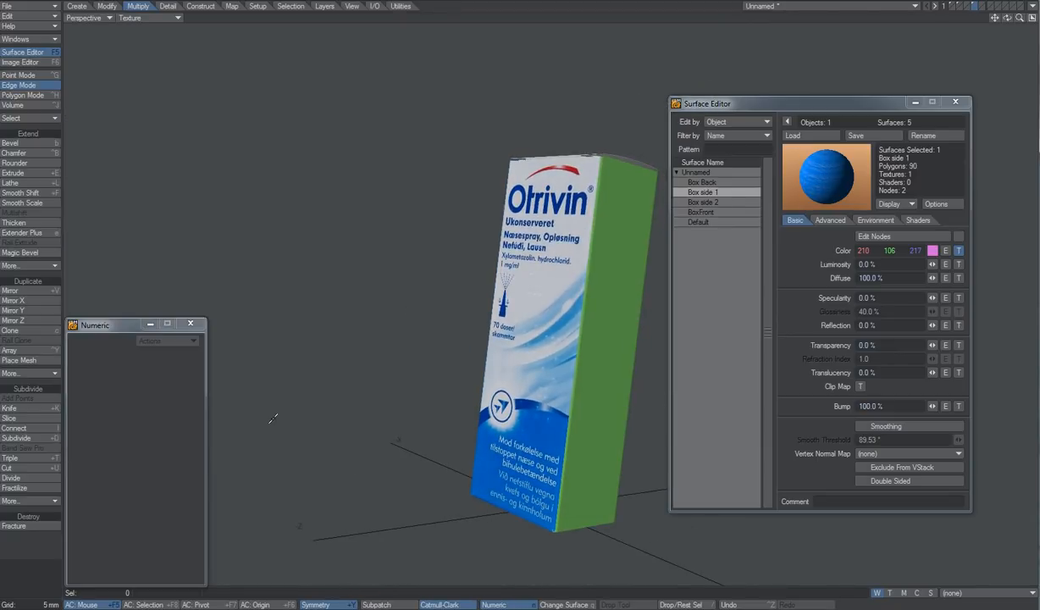
{"action": "left_click", "coordinate": [714, 203]}
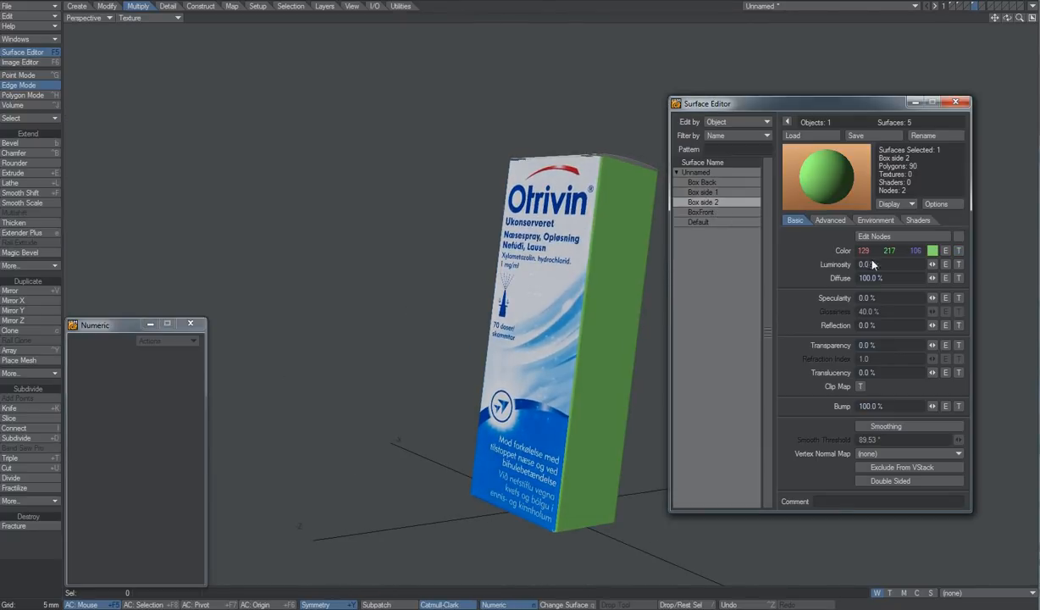
{"action": "left_click", "coordinate": [958, 250]}
{"action": "left_click", "coordinate": [307, 322]}
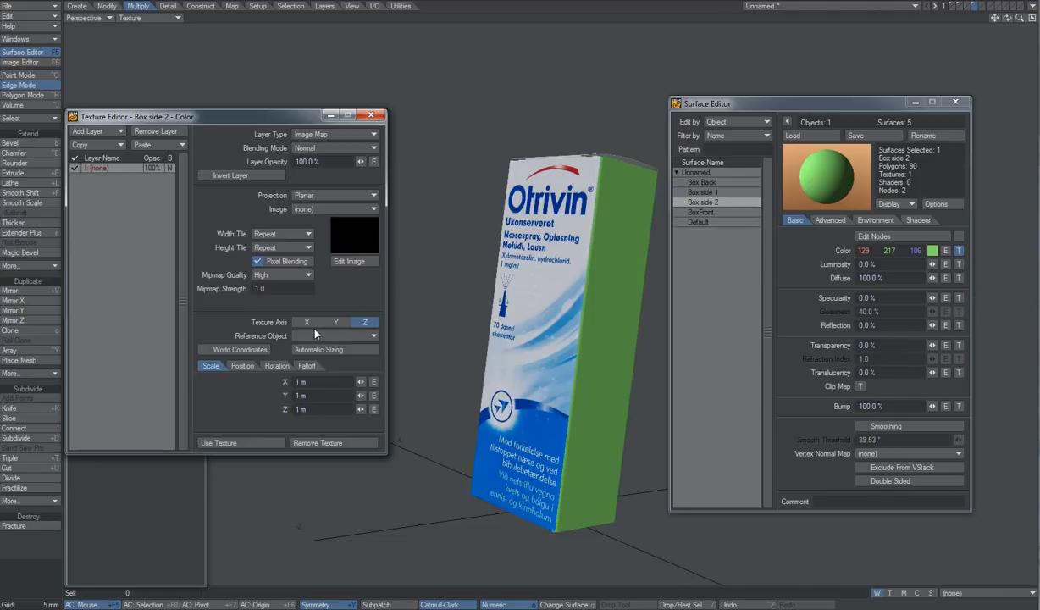
Step: Load otrivin side2.png as the image of the Box side 2 colour texture
{"action": "left_click", "coordinate": [335, 208]}
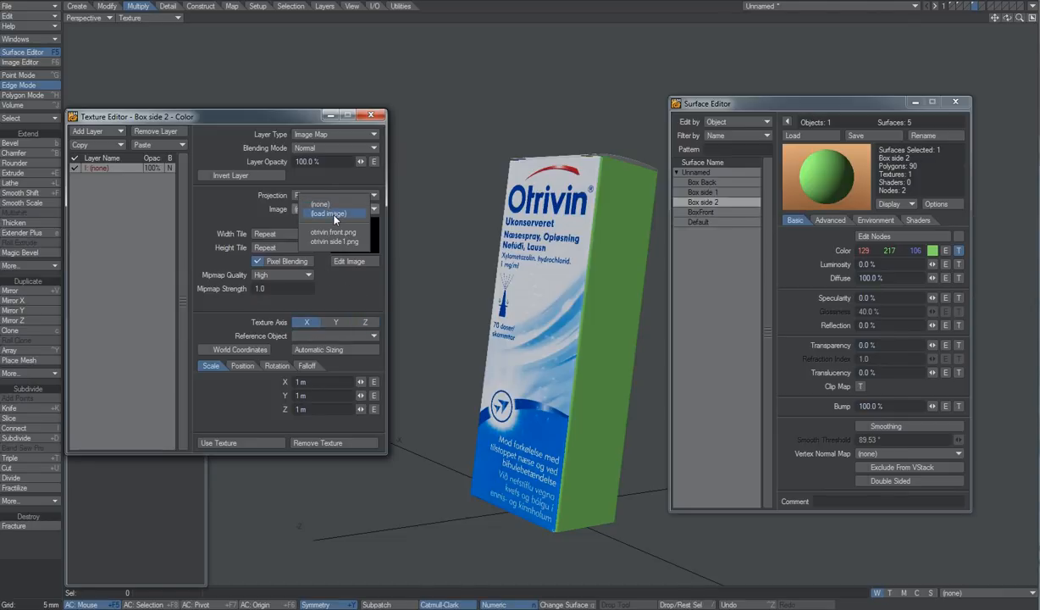
{"action": "left_click", "coordinate": [335, 214]}
{"action": "left_click", "coordinate": [410, 231]}
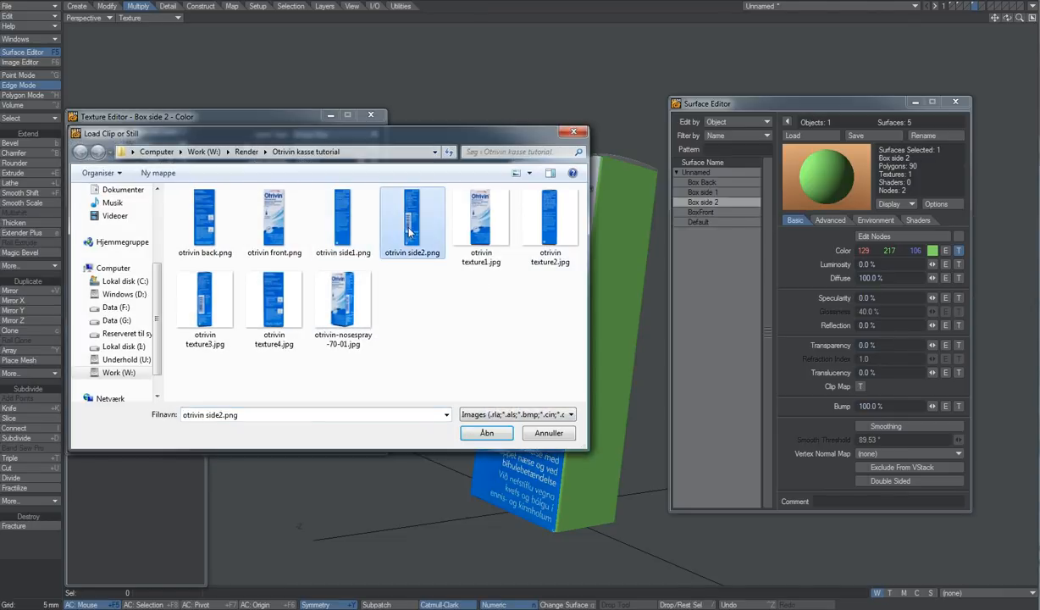
{"action": "double_click", "coordinate": [409, 229]}
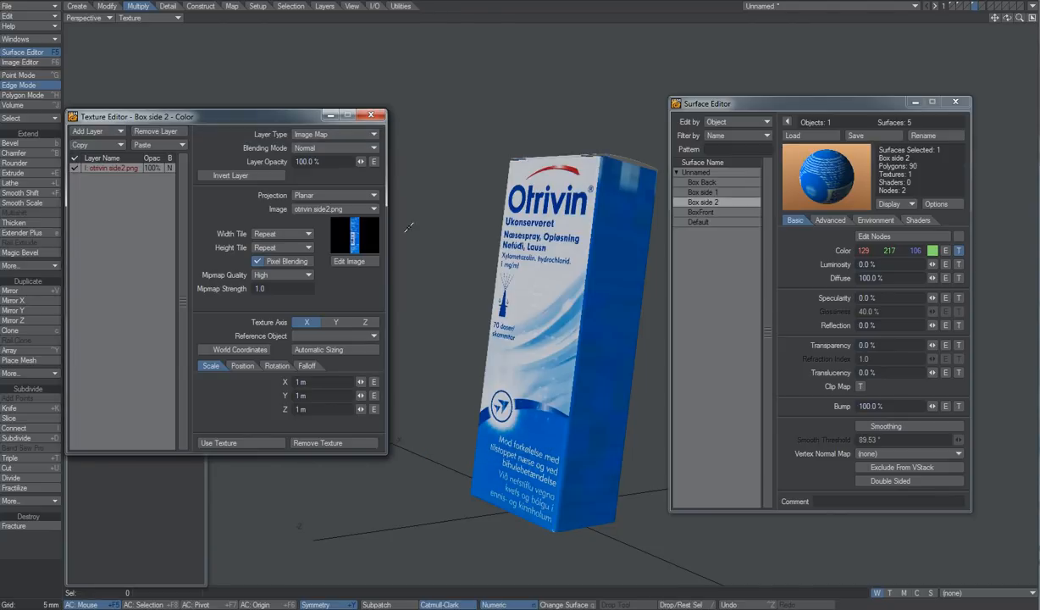
Step: Fit the image to the Box side 2 surface with automatic sizing on the X axis and accept the texture
{"action": "left_click", "coordinate": [334, 349]}
{"action": "left_click_drag", "start_coordinate": [655, 232], "coordinate": [688, 213], "text": "ctrl+alt"}
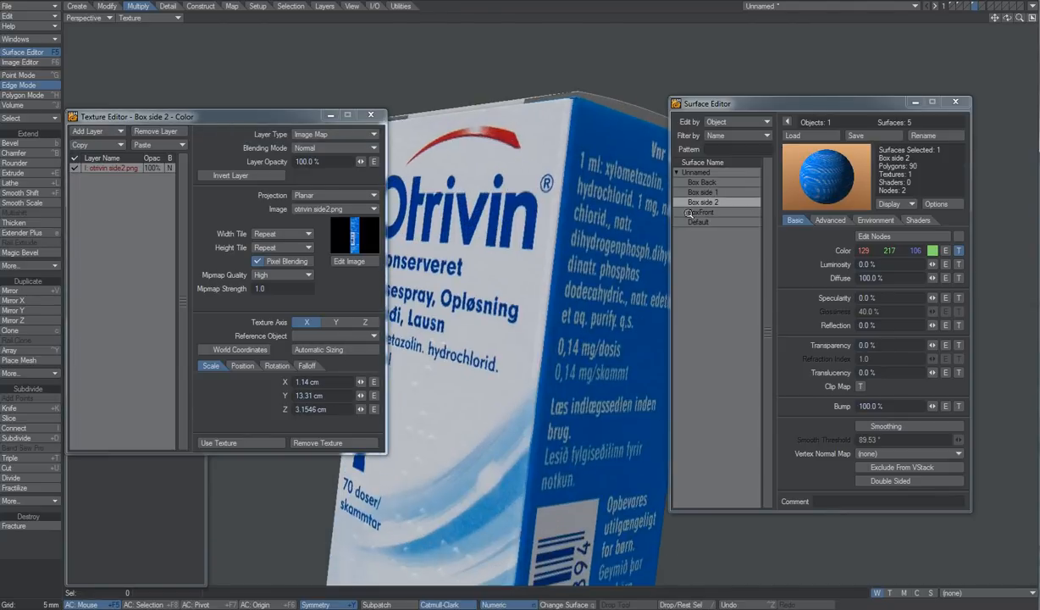
{"action": "left_click_drag", "start_coordinate": [611, 308], "coordinate": [376, 312], "text": "alt"}
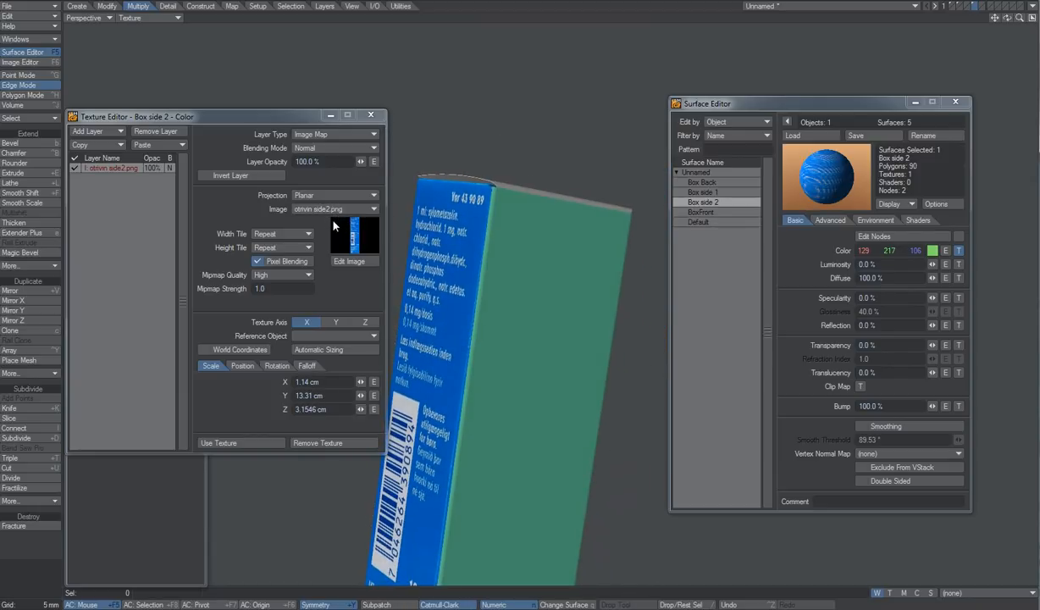
{"action": "left_click", "coordinate": [269, 443]}
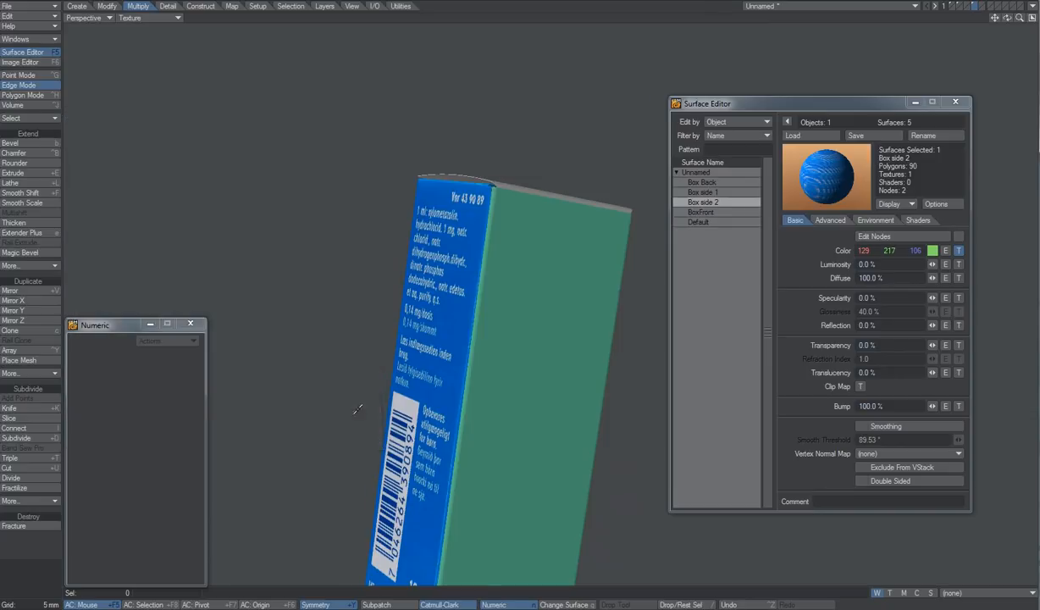
Step: Add a planar image map colour texture to the Box Back surface
{"action": "left_click", "coordinate": [720, 211]}
{"action": "left_click", "coordinate": [712, 182]}
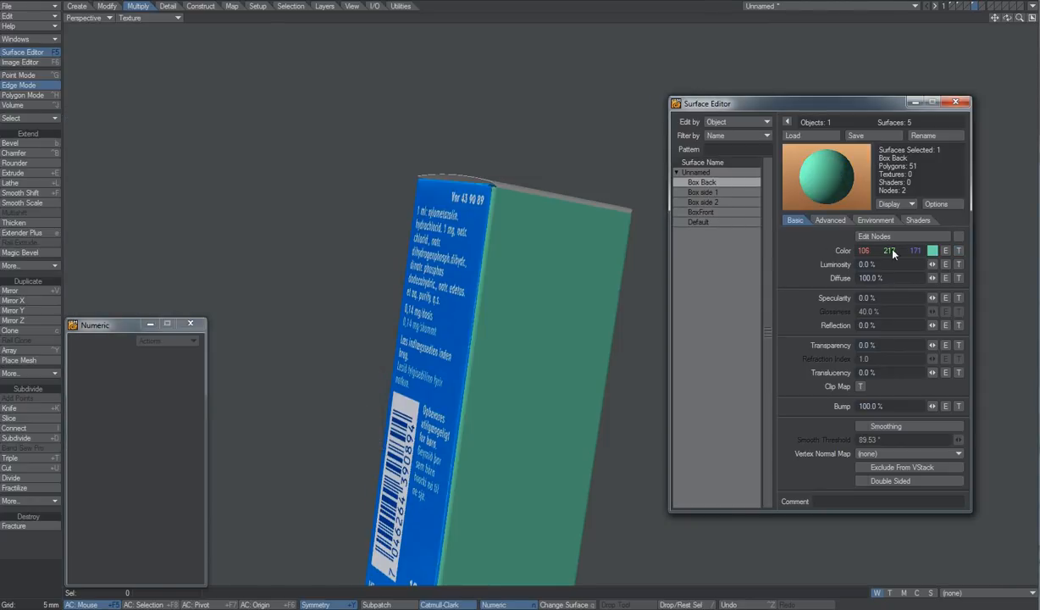
{"action": "left_click", "coordinate": [958, 250]}
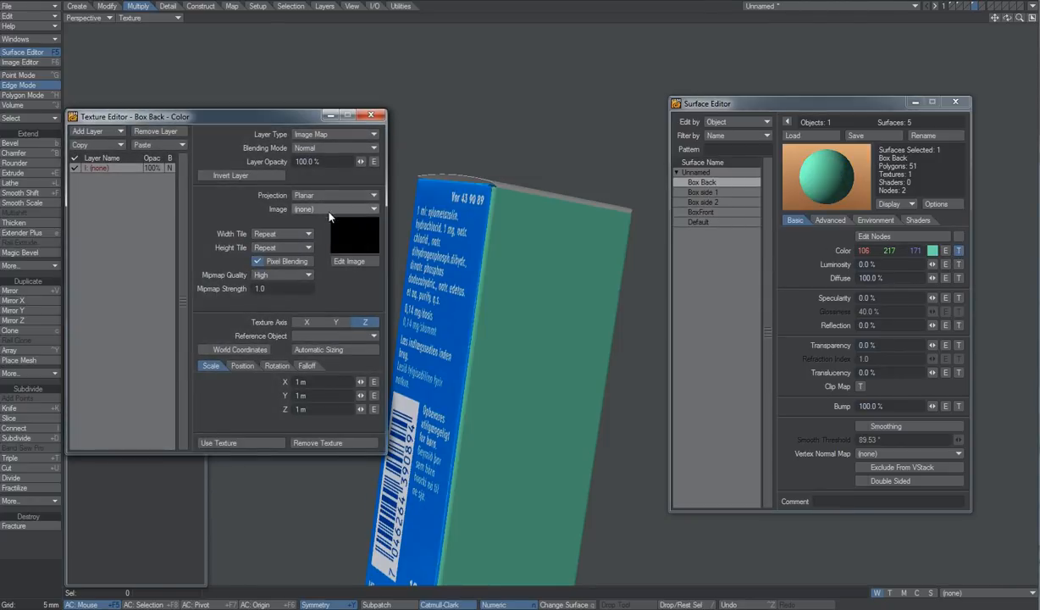
{"action": "left_click", "coordinate": [325, 210]}
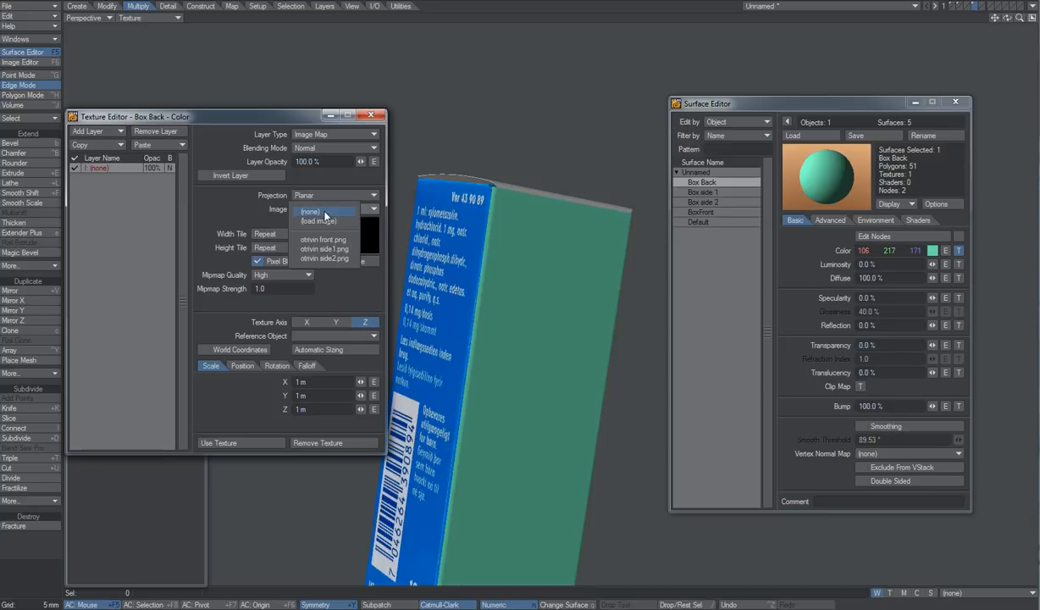
{"action": "left_click", "coordinate": [326, 224]}
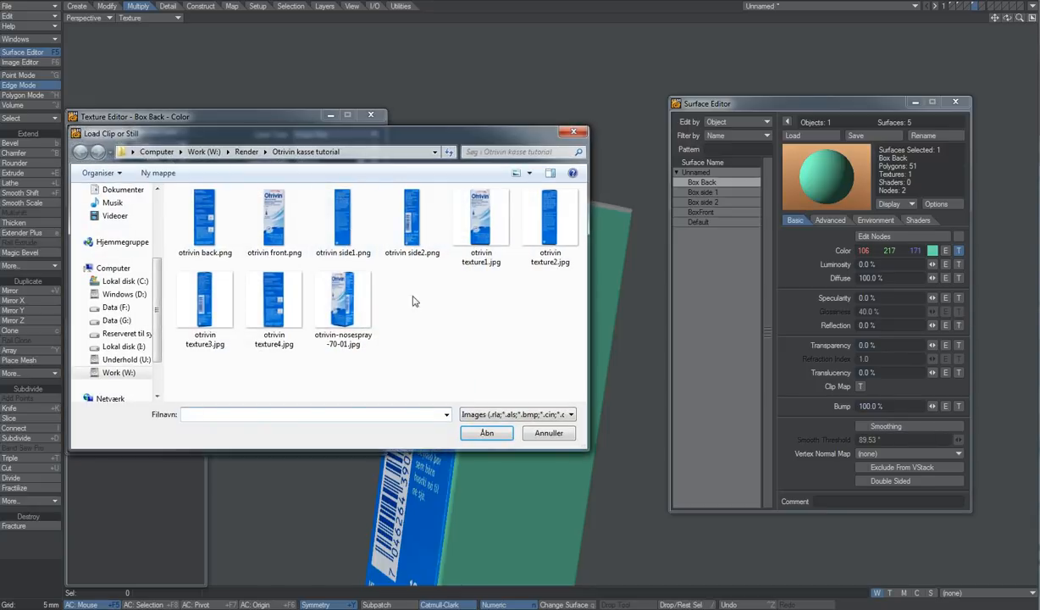
{"action": "double_click", "coordinate": [275, 303]}
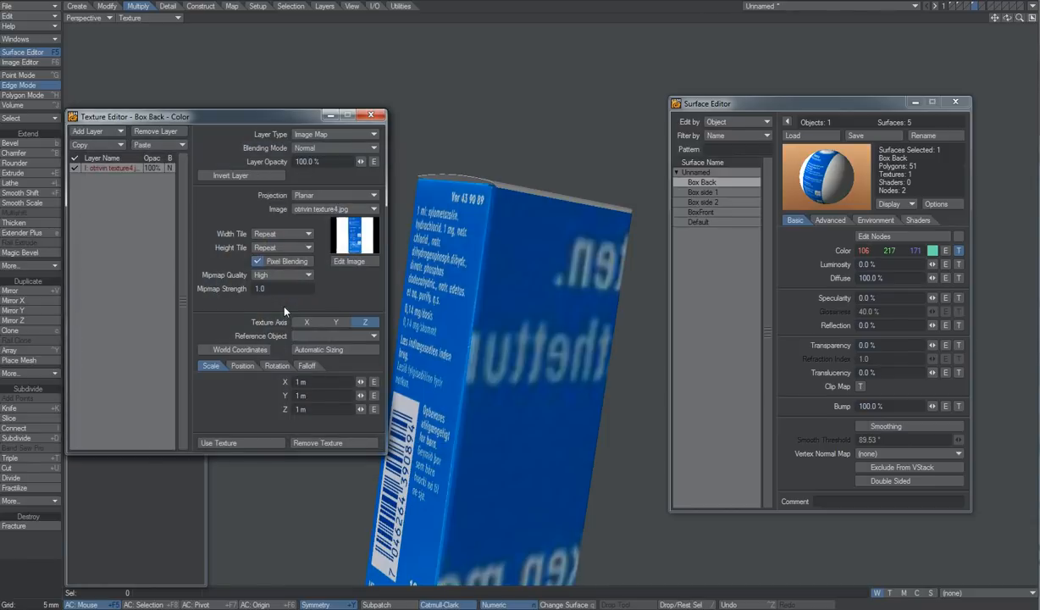
Step: Load otrivin back.png as the image of the Box Back colour texture
{"action": "left_click", "coordinate": [337, 209]}
{"action": "left_click", "coordinate": [328, 162]}
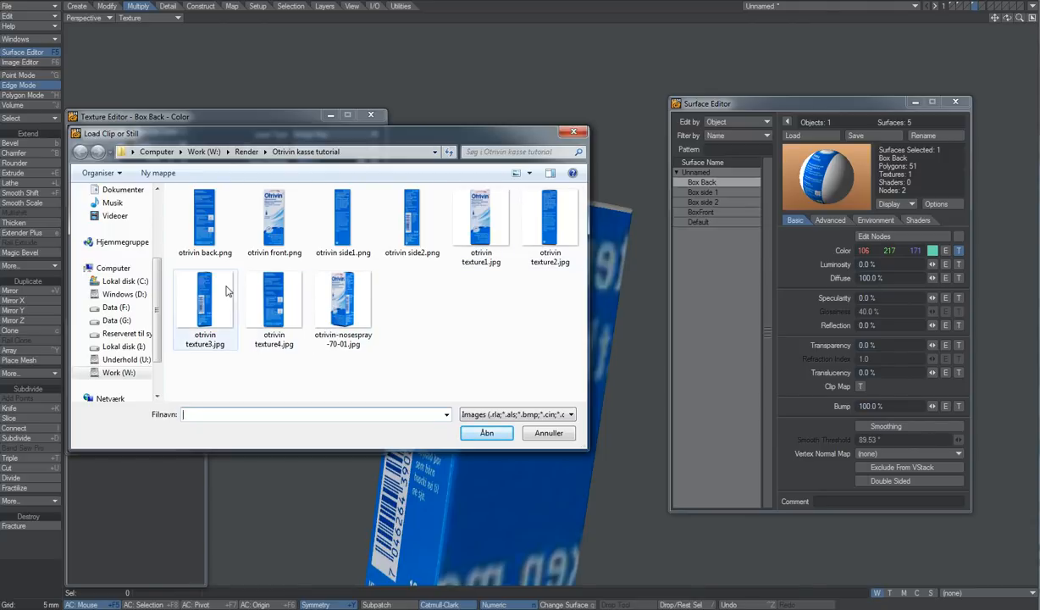
{"action": "double_click", "coordinate": [215, 220]}
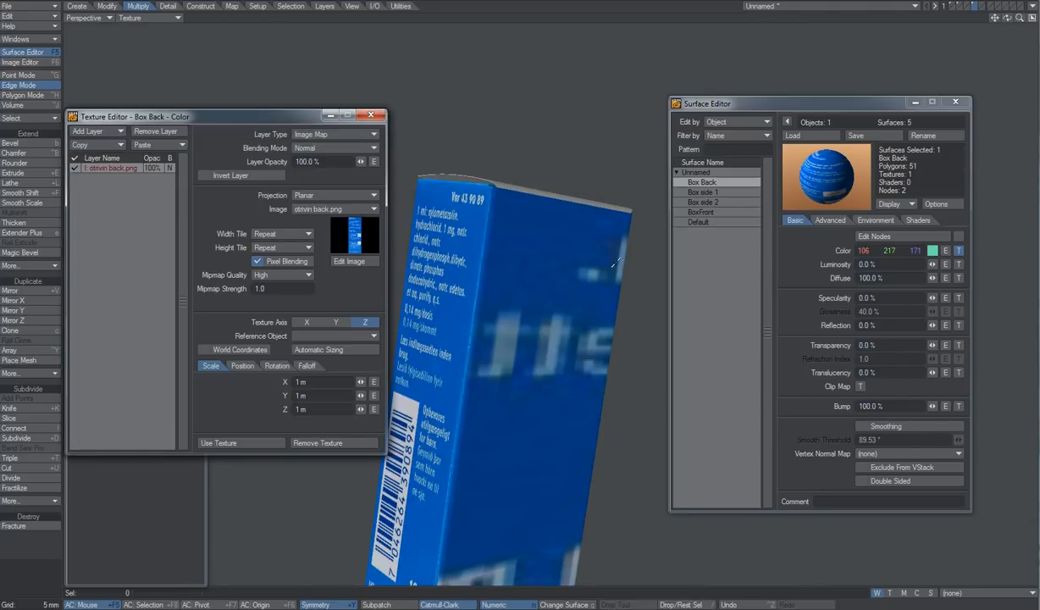
Step: Fit the back image with automatic sizing, flip it with an X scale of -4.9046 cm and accept the texture
{"action": "left_click", "coordinate": [330, 349]}
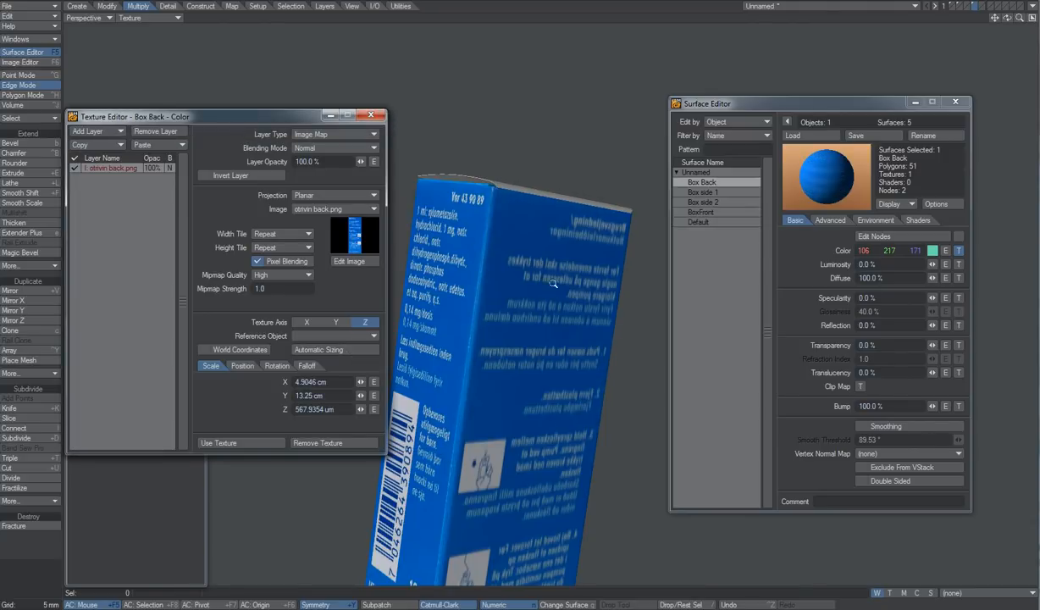
{"action": "left_click_drag", "start_coordinate": [553, 283], "coordinate": [536, 264], "text": "ctrl+alt"}
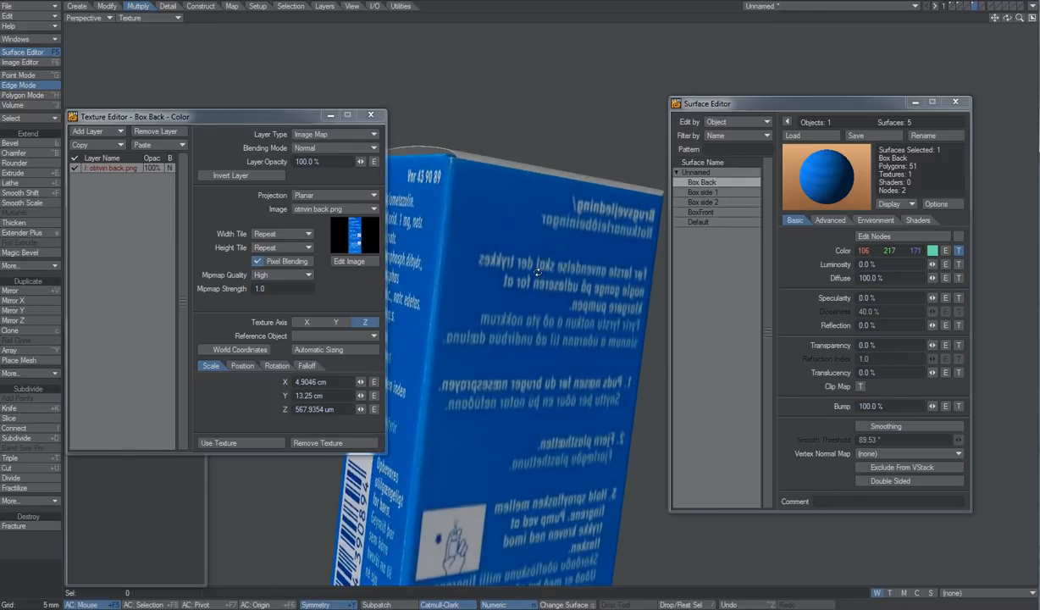
{"action": "left_click", "coordinate": [298, 385]}
{"action": "type", "text": "-"}
{"action": "key", "text": "Tab"}
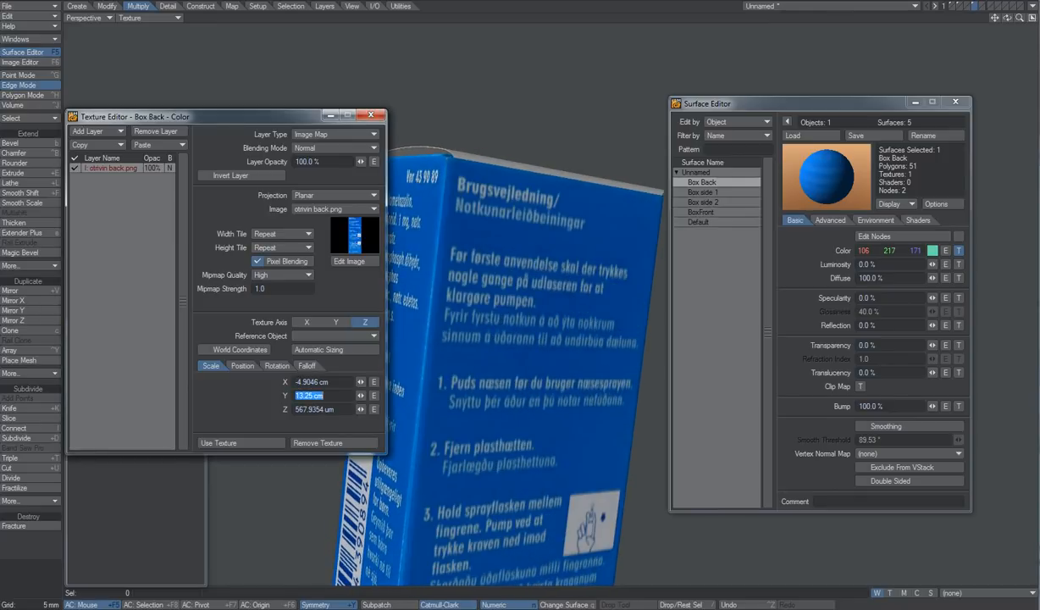
{"action": "left_click", "coordinate": [271, 442]}
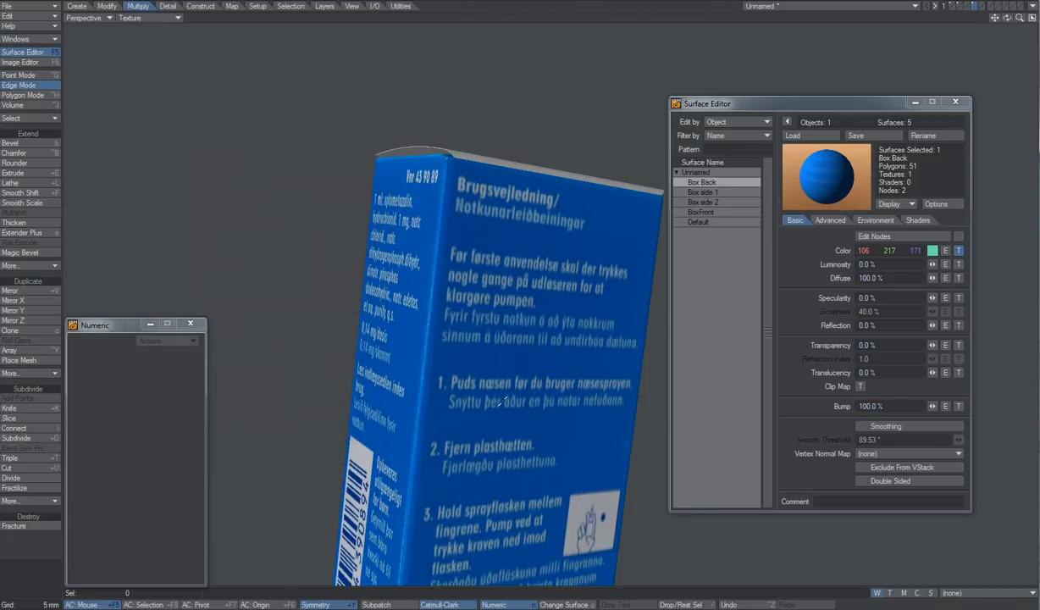
Step: Save the object as Box_Layers in the Otrivin kasse tutorial folder under Render on the Work (W:) drive
{"action": "left_click_drag", "start_coordinate": [519, 399], "coordinate": [598, 302], "text": "alt+shift"}
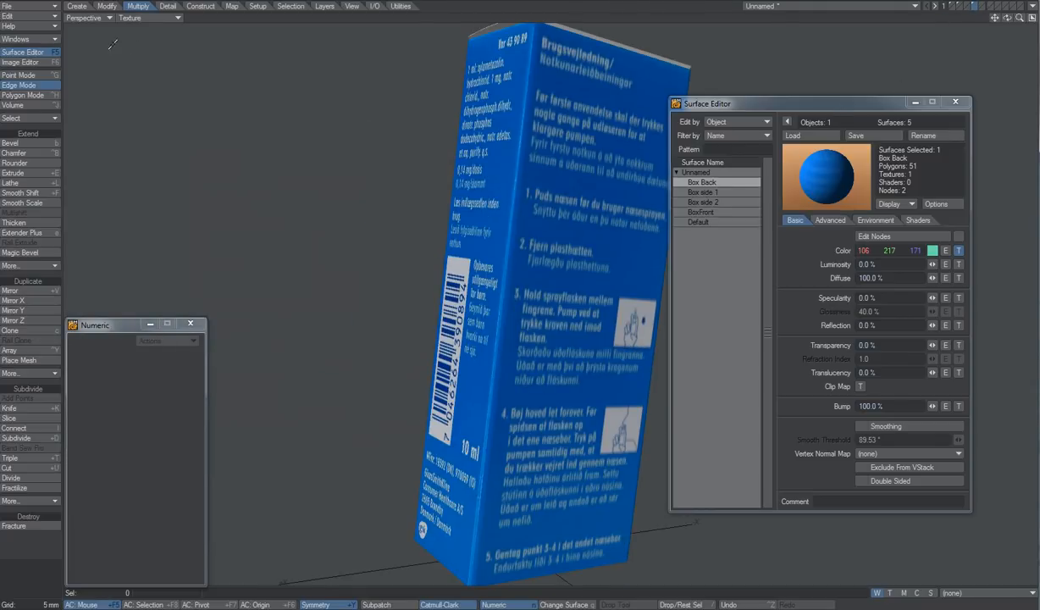
{"action": "left_click", "coordinate": [34, 6]}
{"action": "left_click", "coordinate": [43, 73]}
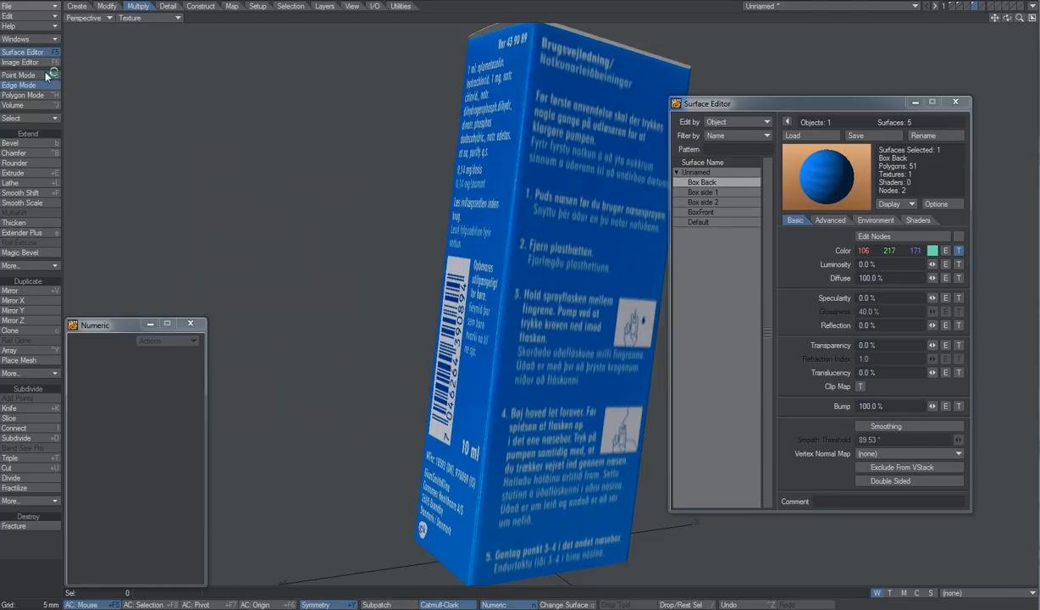
{"action": "left_click", "coordinate": [136, 27]}
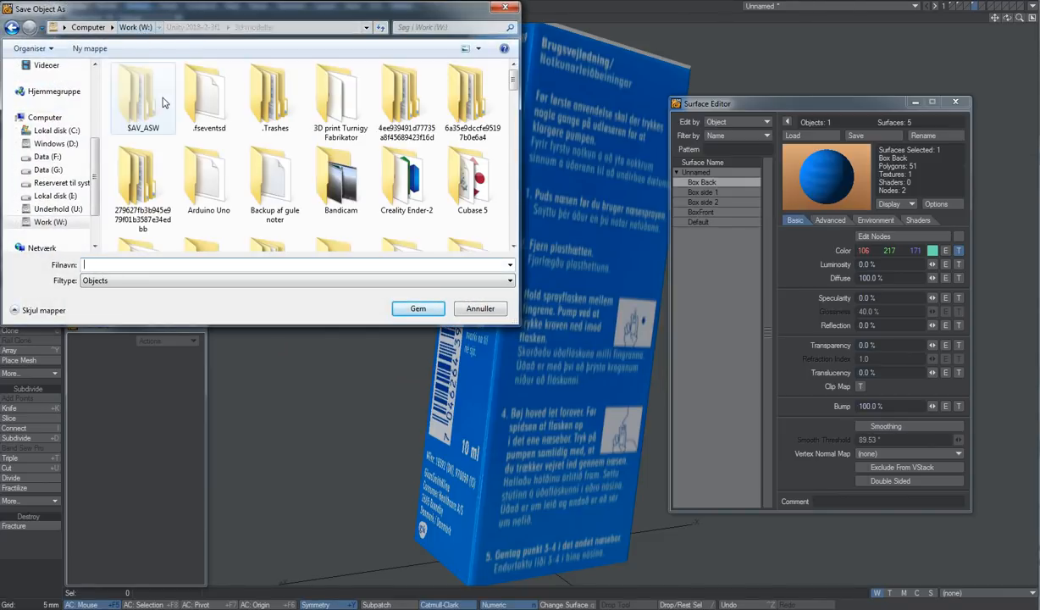
{"action": "scroll", "coordinate": [169, 111], "scroll_direction": "down", "scroll_amount": 10}
{"action": "double_click", "coordinate": [197, 109]}
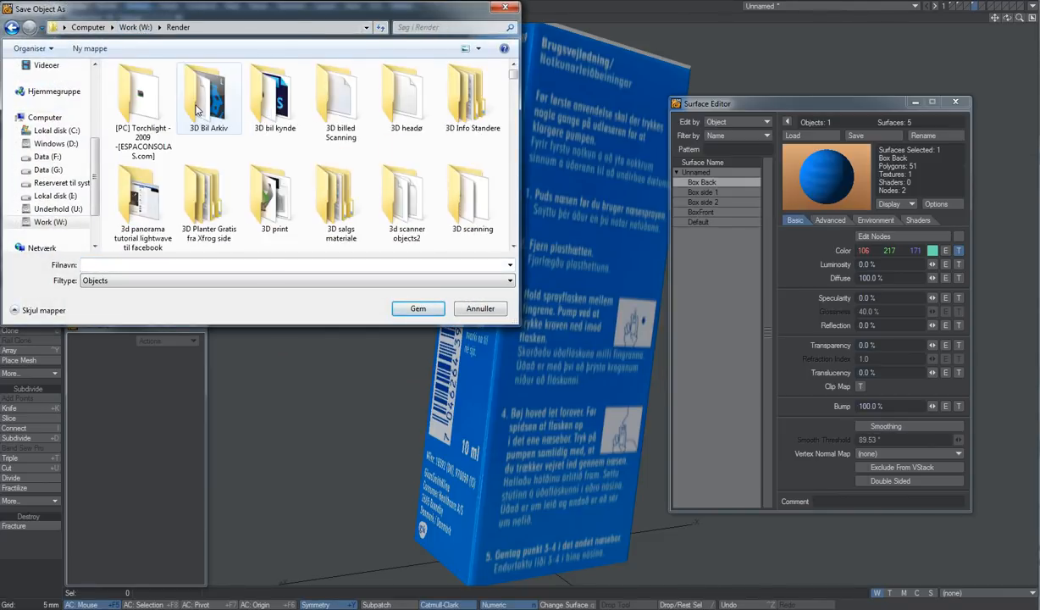
{"action": "key", "text": "o"}
{"action": "key", "text": "t"}
{"action": "key", "text": "Return"}
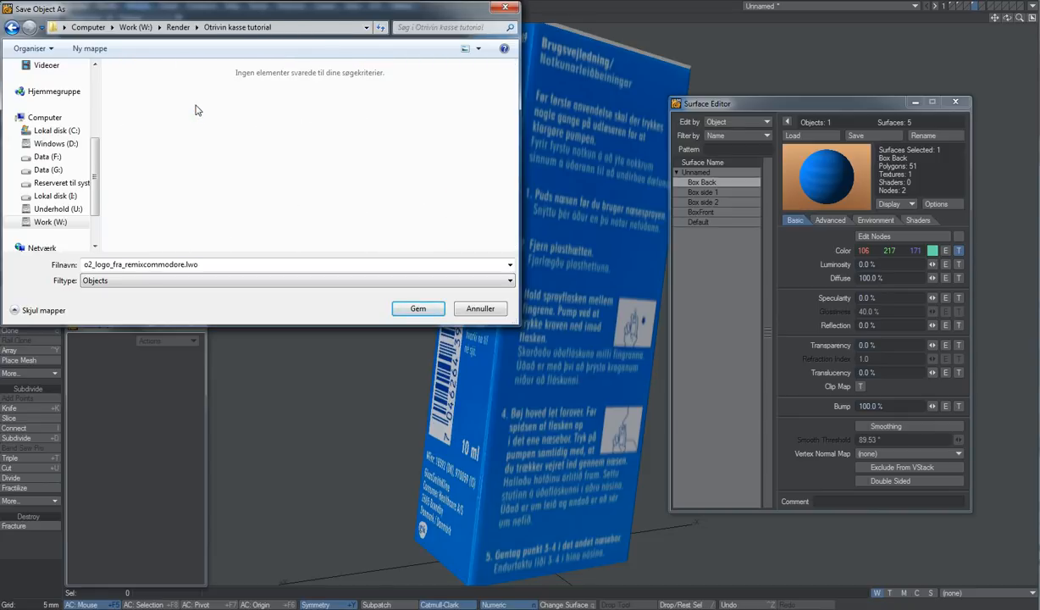
{"action": "left_click", "coordinate": [218, 256]}
{"action": "type", "text": "B"}
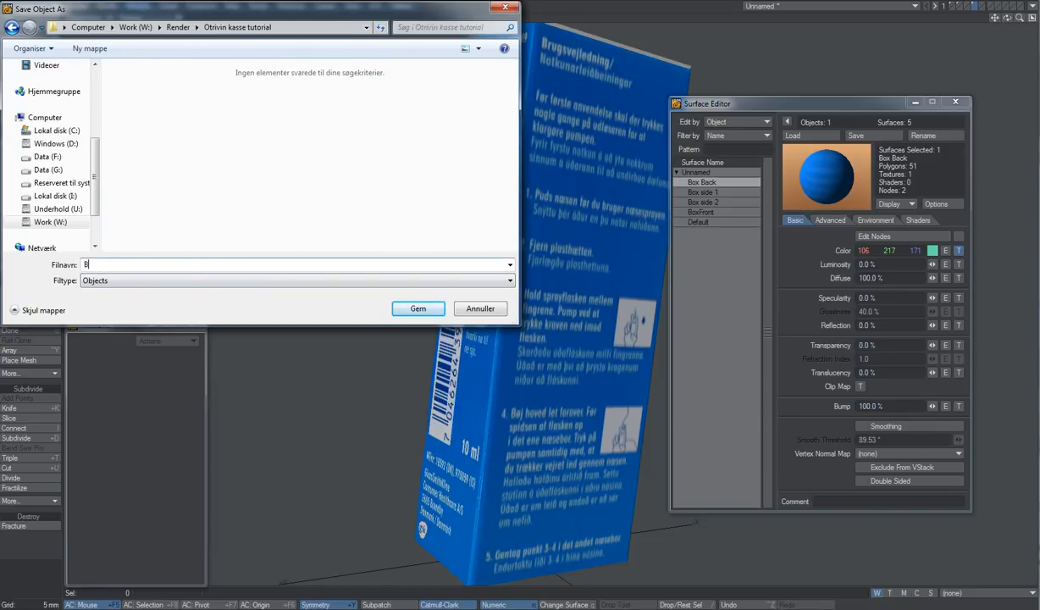
{"action": "type", "text": "ox_Layers"}
{"action": "key", "text": "Return"}
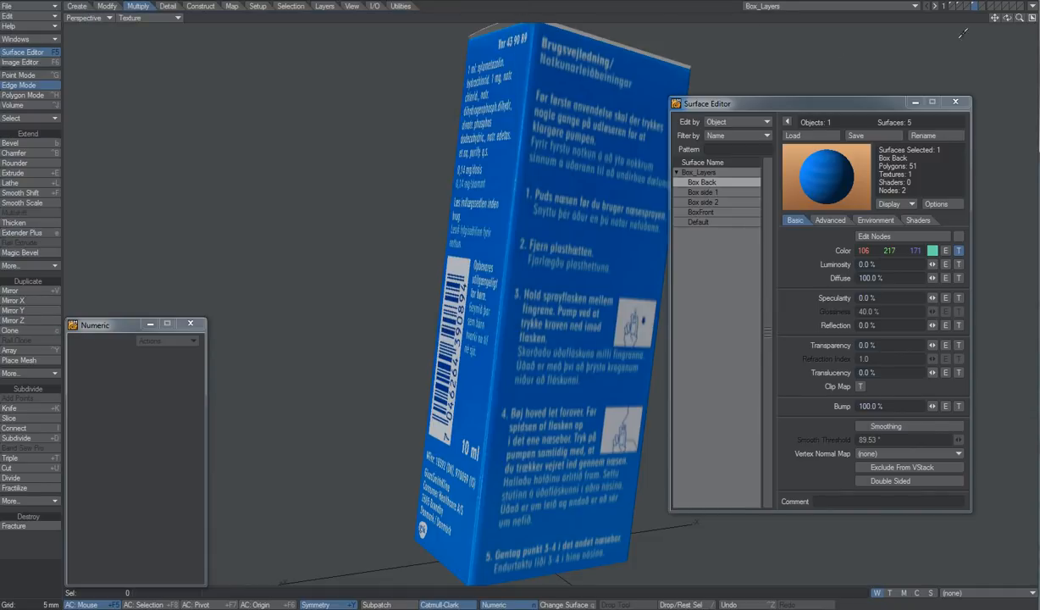
Step: Copy the whole box into a new object, restore the four-view layout and close the Surface Editor and Numeric windows
{"action": "key", "text": "shift+apostrophe"}
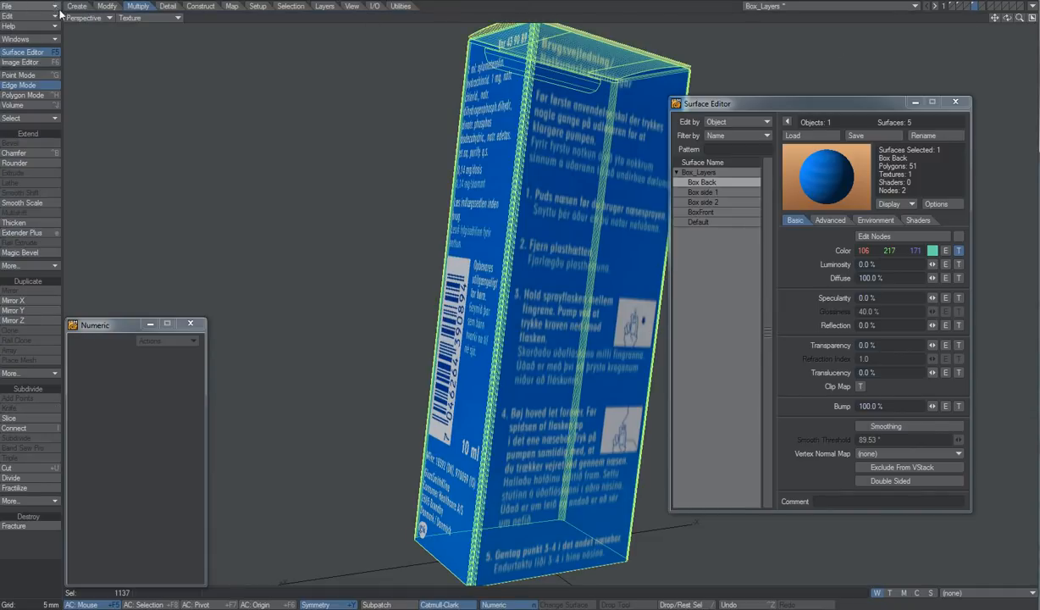
{"action": "left_click", "coordinate": [23, 95]}
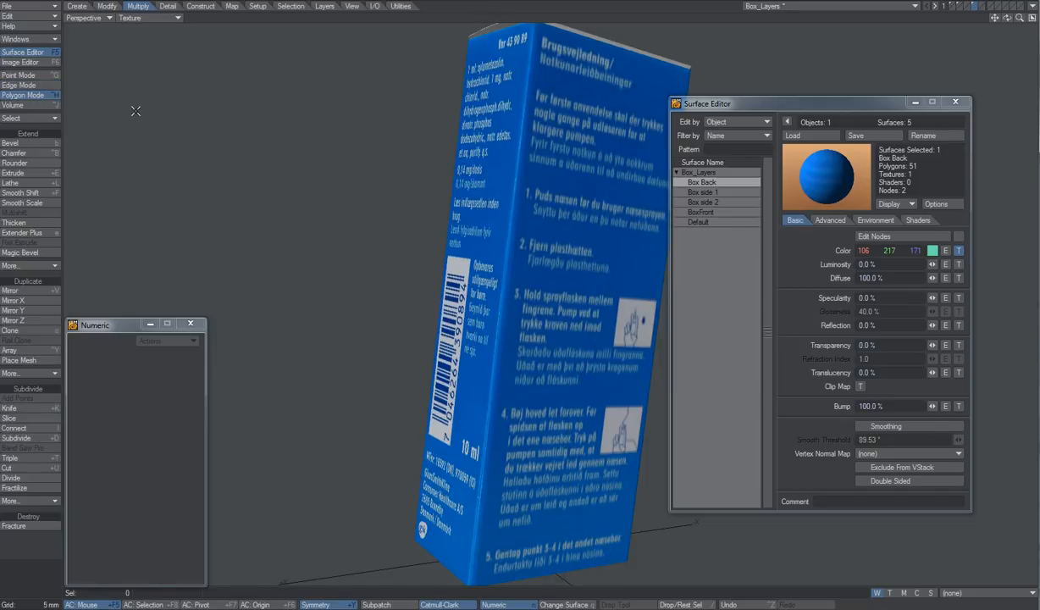
{"action": "left_click", "coordinate": [52, 5]}
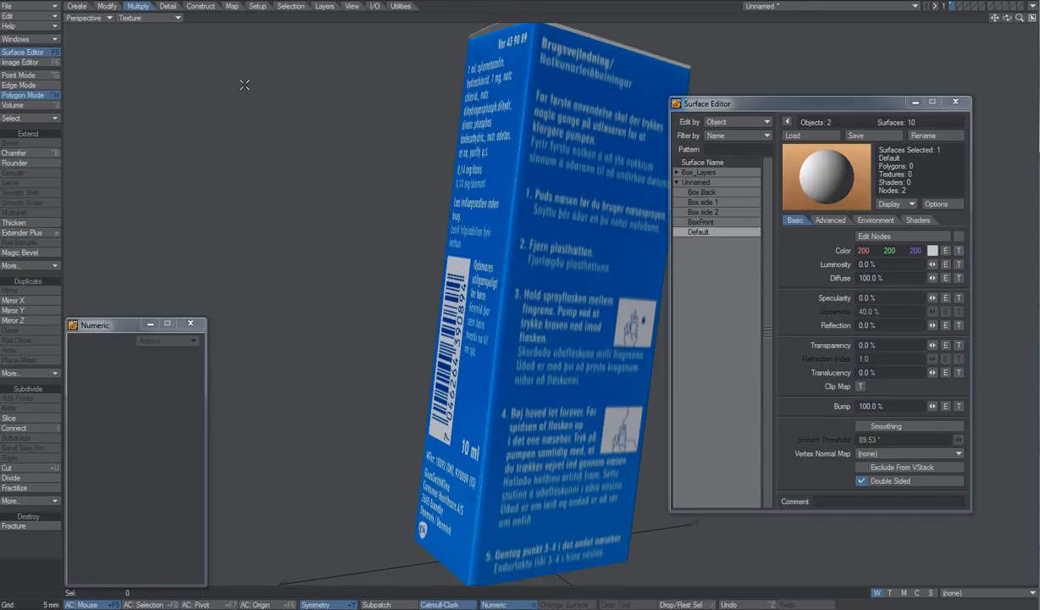
{"action": "key", "text": "0"}
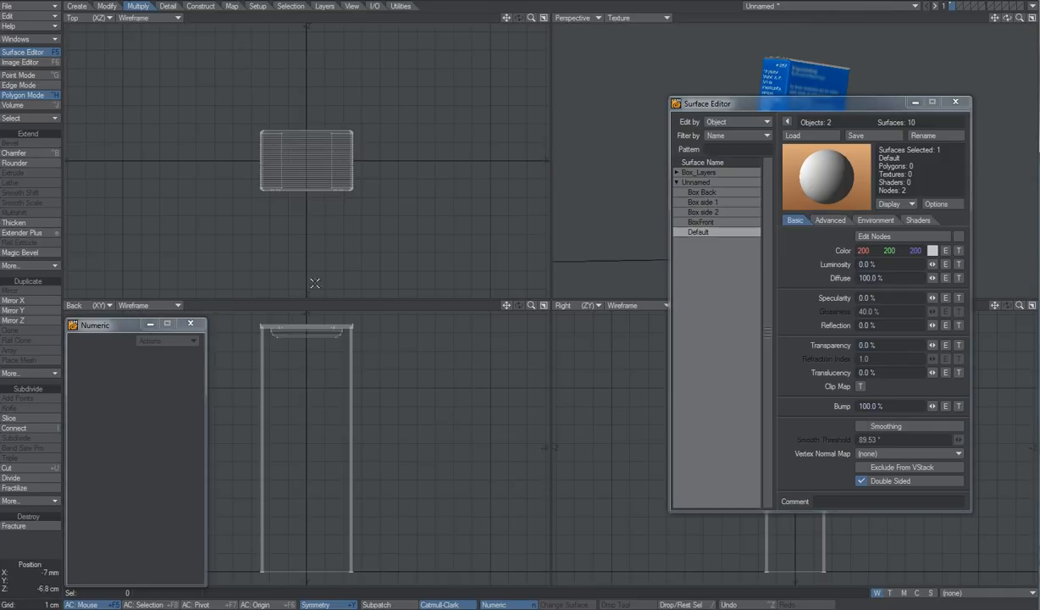
{"action": "left_click", "coordinate": [957, 101]}
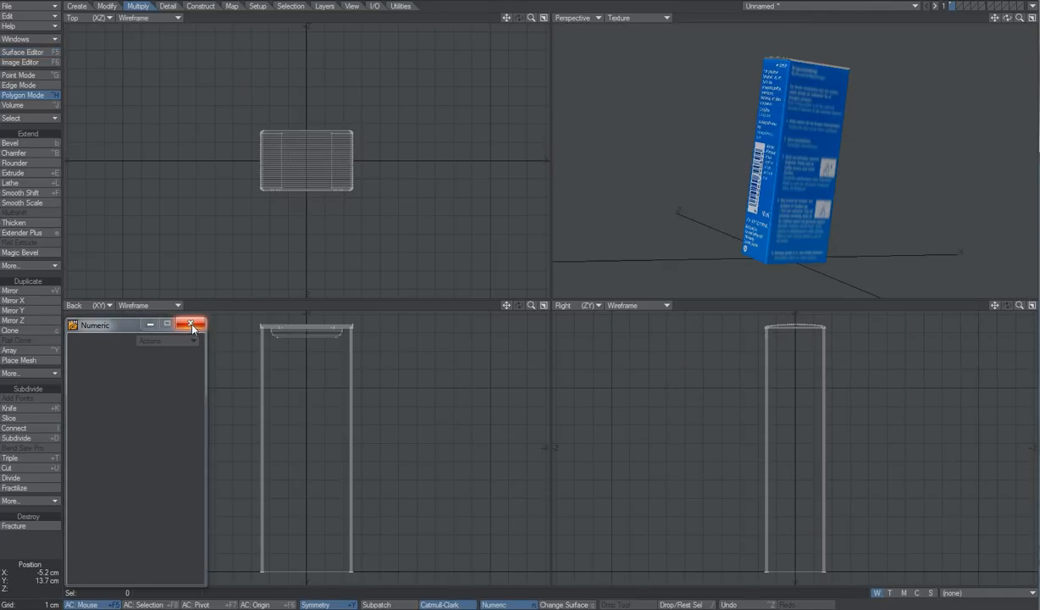
{"action": "left_click", "coordinate": [190, 324]}
Step: In the empty second layer, draw a large flat square ground plane centred under the box's base, using the box layer as background reference
{"action": "left_click", "coordinate": [958, 5]}
{"action": "left_click", "coordinate": [952, 9]}
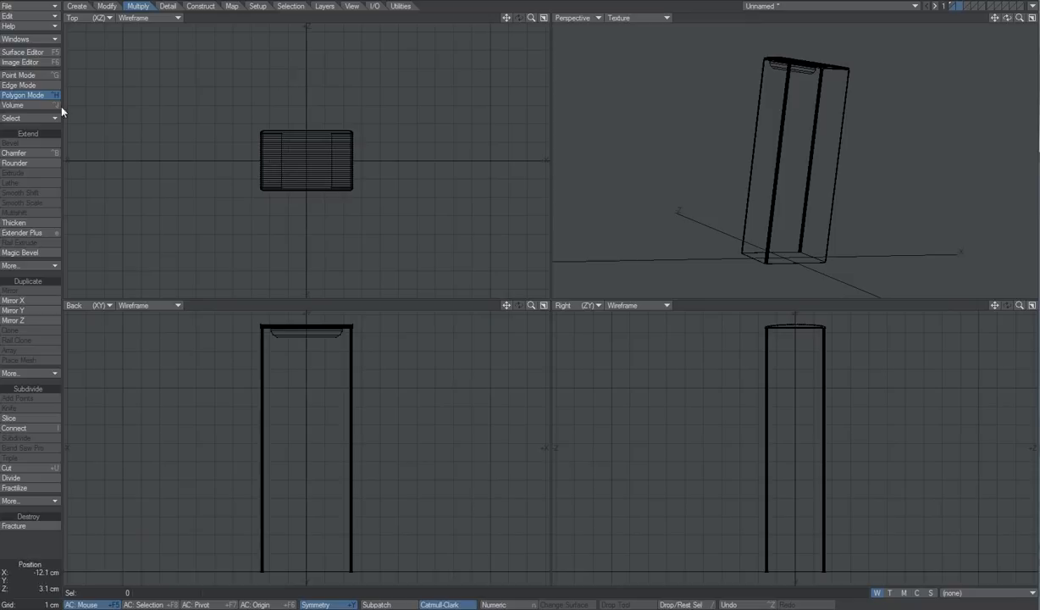
{"action": "left_click", "coordinate": [77, 6]}
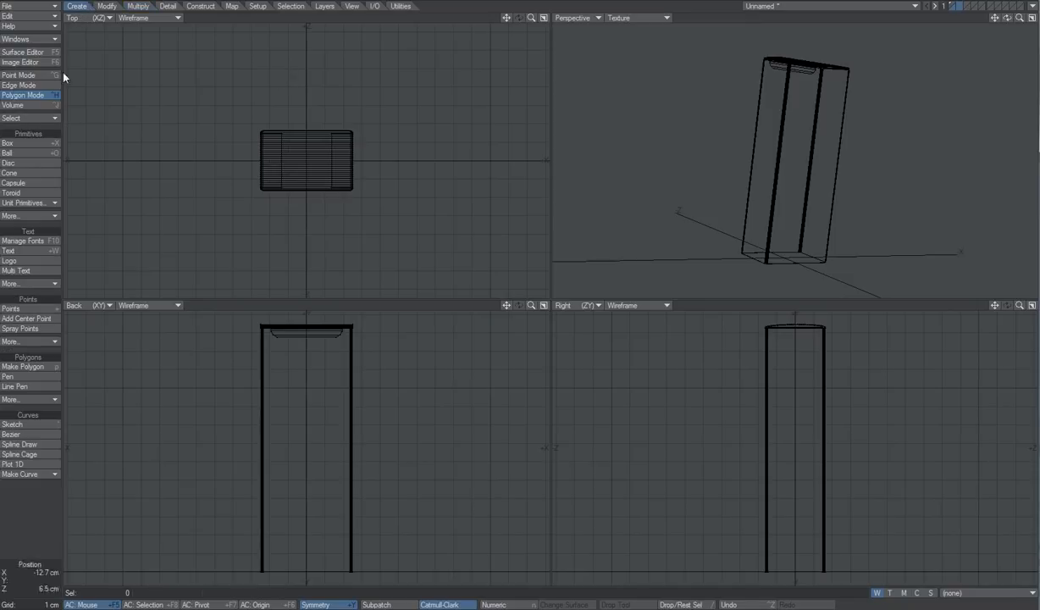
{"action": "left_click", "coordinate": [30, 147]}
{"action": "left_click_drag", "start_coordinate": [132, 69], "coordinate": [748, 461]}
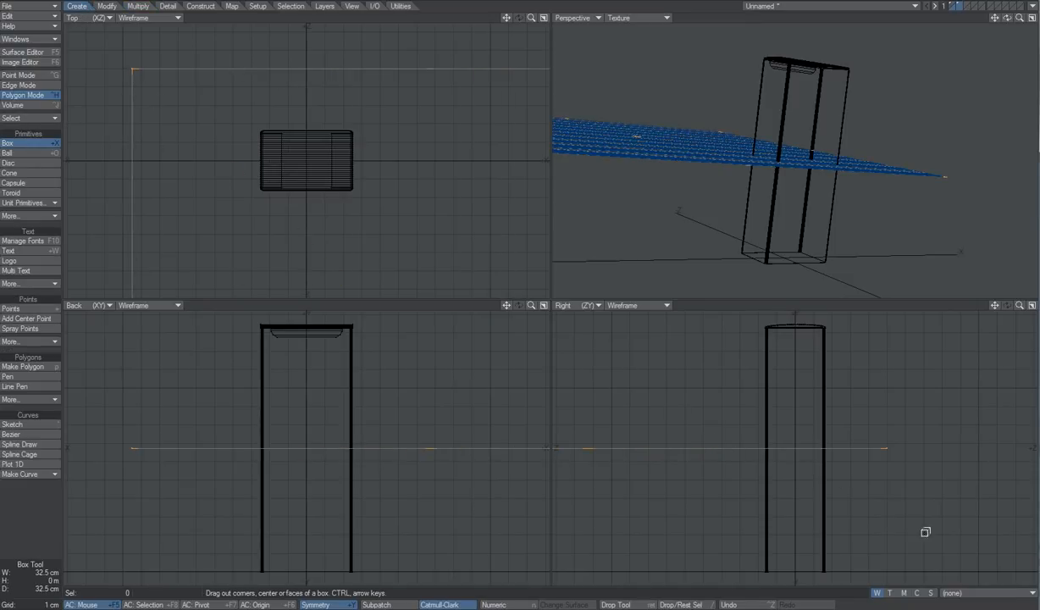
{"action": "left_click_drag", "start_coordinate": [925, 532], "coordinate": [949, 542]}
{"action": "left_click_drag", "start_coordinate": [133, 67], "coordinate": [42, 0]}
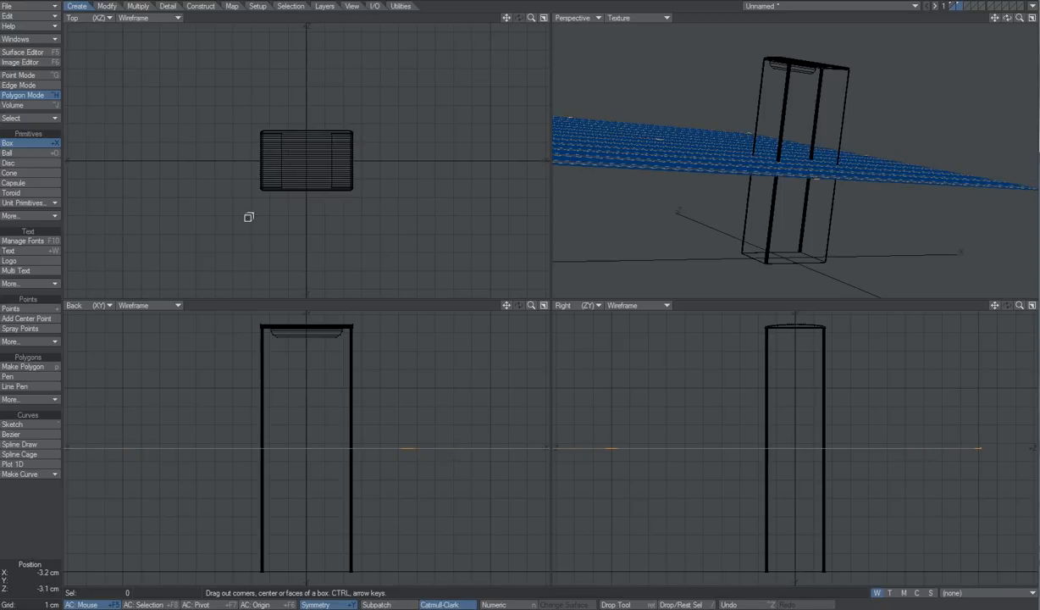
{"action": "key", "text": "a"}
{"action": "left_click_drag", "start_coordinate": [306, 160], "coordinate": [270, 102]}
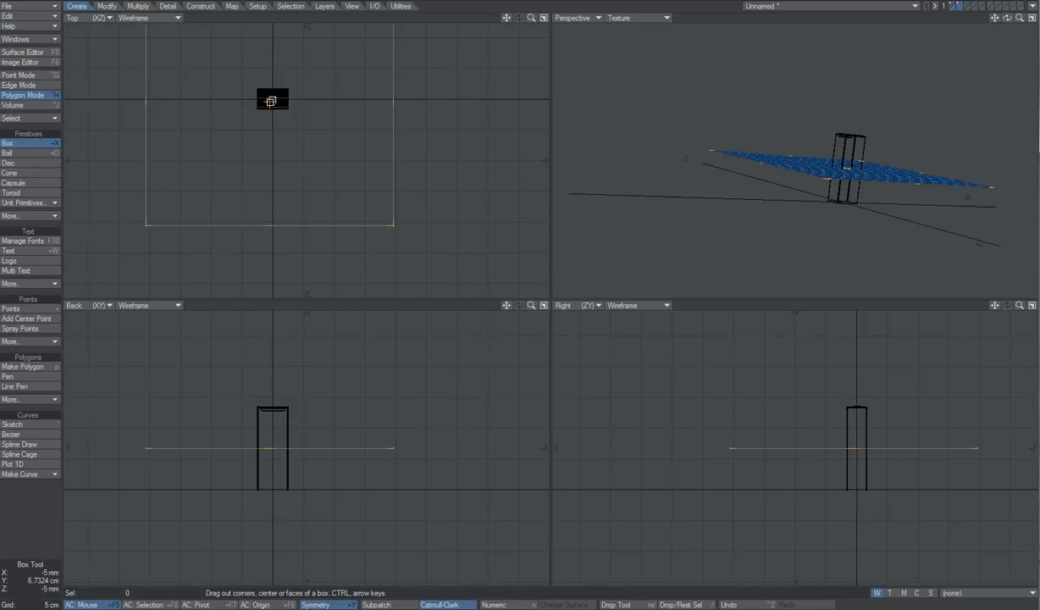
{"action": "key", "text": "space"}
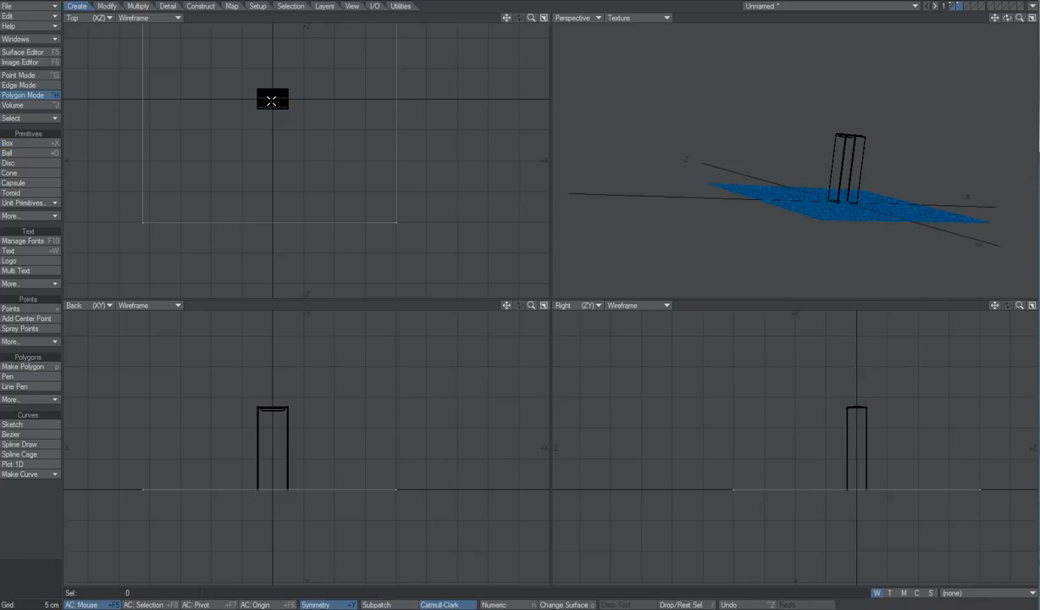
Step: Assign the plane a new surface named Ground with a grey colour of 187, 187, 187
{"action": "type", "text": "q"}
{"action": "type", "text": "Ground"}
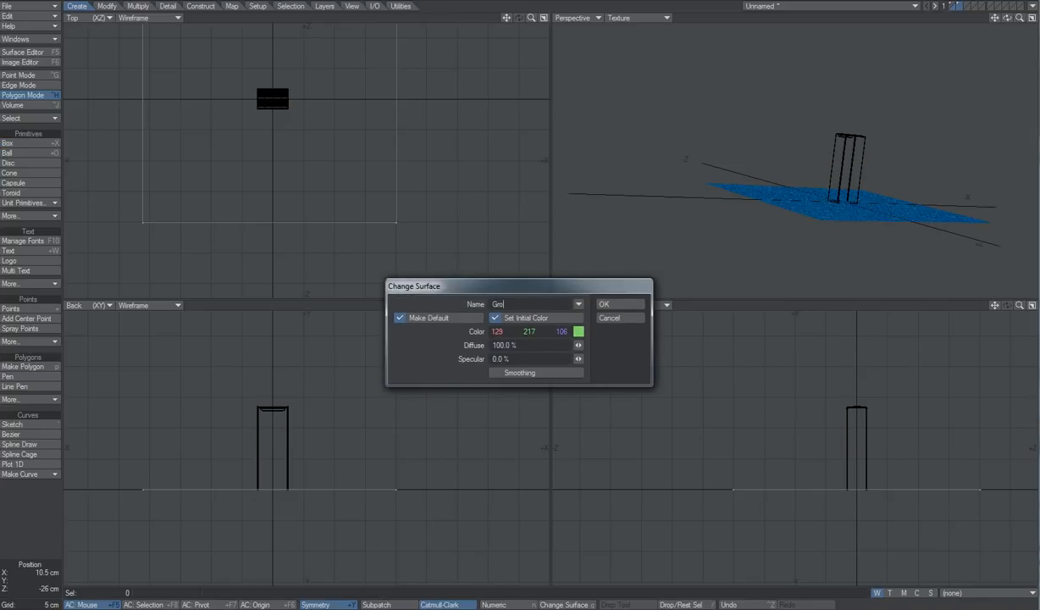
{"action": "left_click", "coordinate": [579, 331]}
{"action": "mouse_move", "coordinate": [227, 225]}
{"action": "left_mouse_down"}
{"action": "mouse_move", "coordinate": [213, 224]}
{"action": "mouse_move", "coordinate": [173, 153]}
{"action": "left_mouse_up"}
{"action": "left_click", "coordinate": [258, 440]}
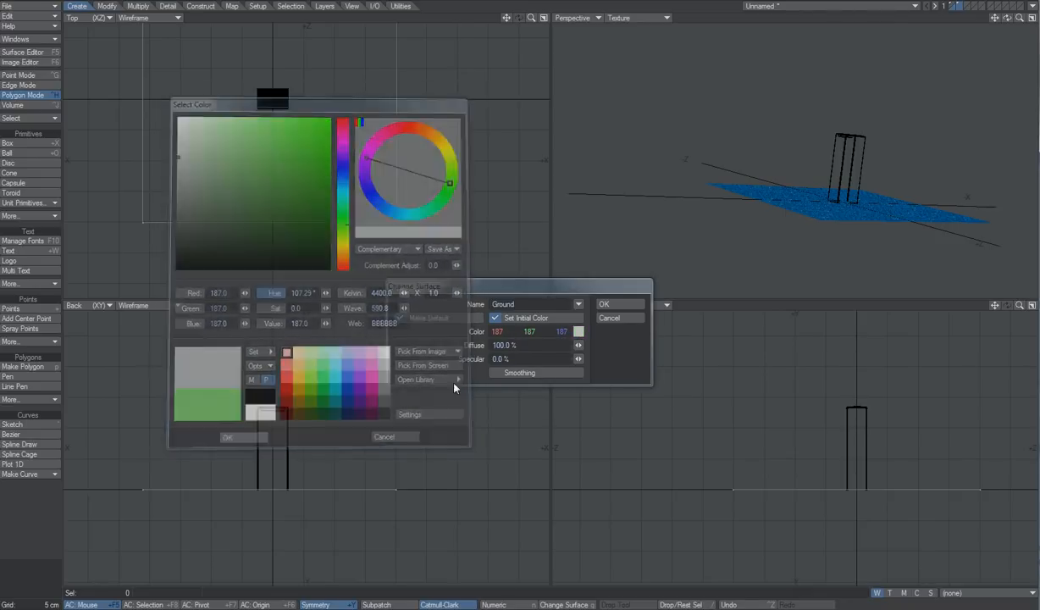
{"action": "left_click", "coordinate": [619, 303]}
Step: Knife the ground plane lengthwise along both side edges and once on each side of the box
{"action": "left_click_drag", "start_coordinate": [857, 165], "coordinate": [870, 190], "text": "ctrl+alt"}
{"action": "left_click_drag", "start_coordinate": [882, 493], "coordinate": [793, 463], "text": "alt"}
{"action": "scroll", "coordinate": [464, 246], "scroll_direction": "down", "scroll_amount": 1}
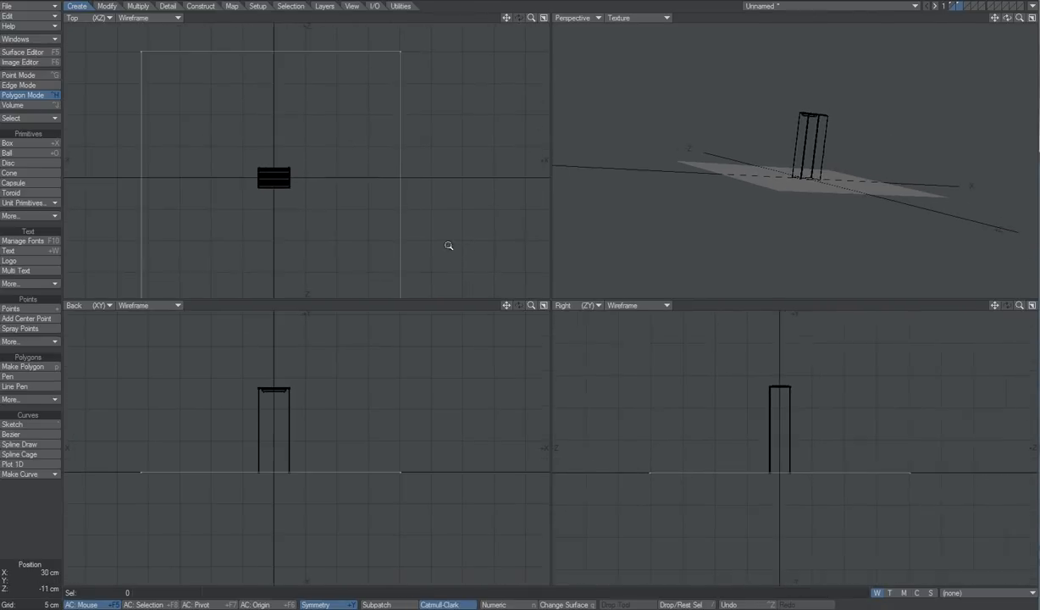
{"action": "left_click_drag", "start_coordinate": [434, 238], "coordinate": [443, 156], "text": "alt"}
{"action": "key", "text": "shift+k"}
{"action": "left_click_drag", "start_coordinate": [401, 425], "coordinate": [406, 507]}
{"action": "left_click_drag", "start_coordinate": [407, 466], "coordinate": [170, 477]}
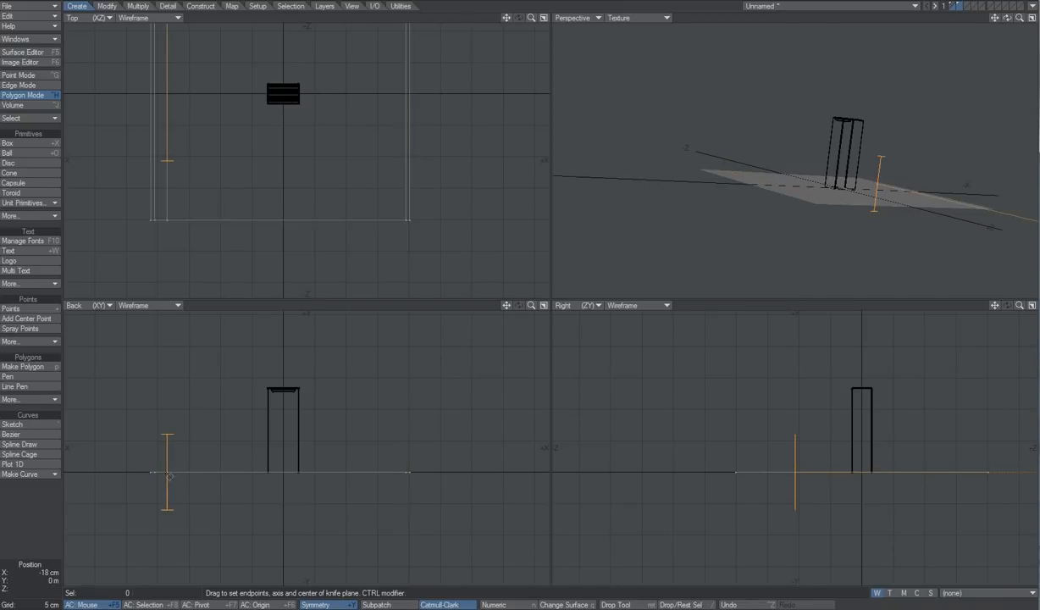
{"action": "right_click", "coordinate": [402, 480]}
{"action": "right_click", "coordinate": [316, 480]}
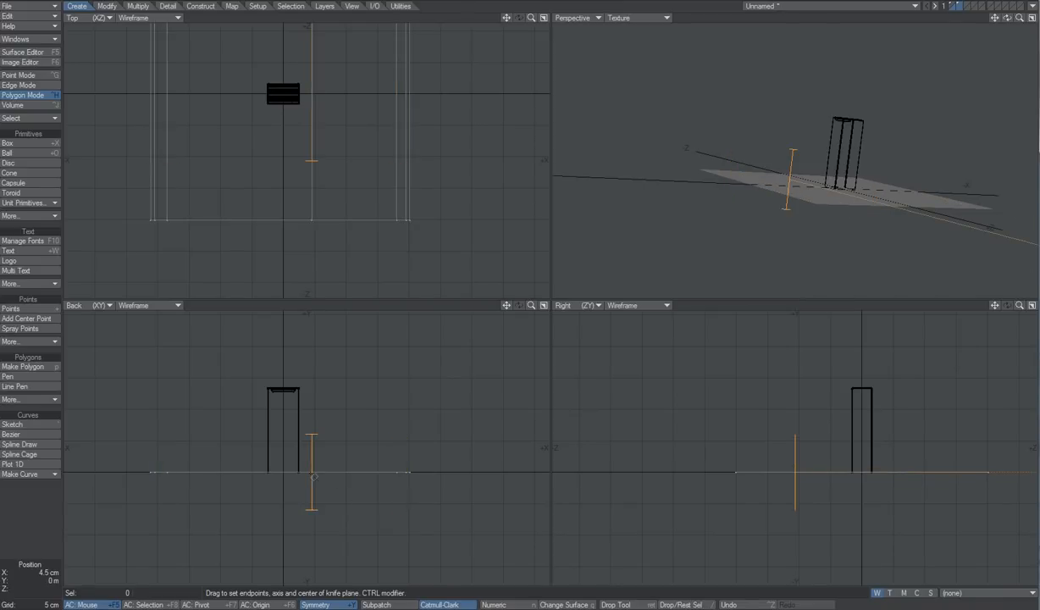
{"action": "right_click", "coordinate": [222, 480]}
{"action": "key", "text": "Return"}
Step: Select the ground's back-edge points and extend them backward and upward in several segments to form a curved backdrop wall
{"action": "key", "text": "ctrl+g"}
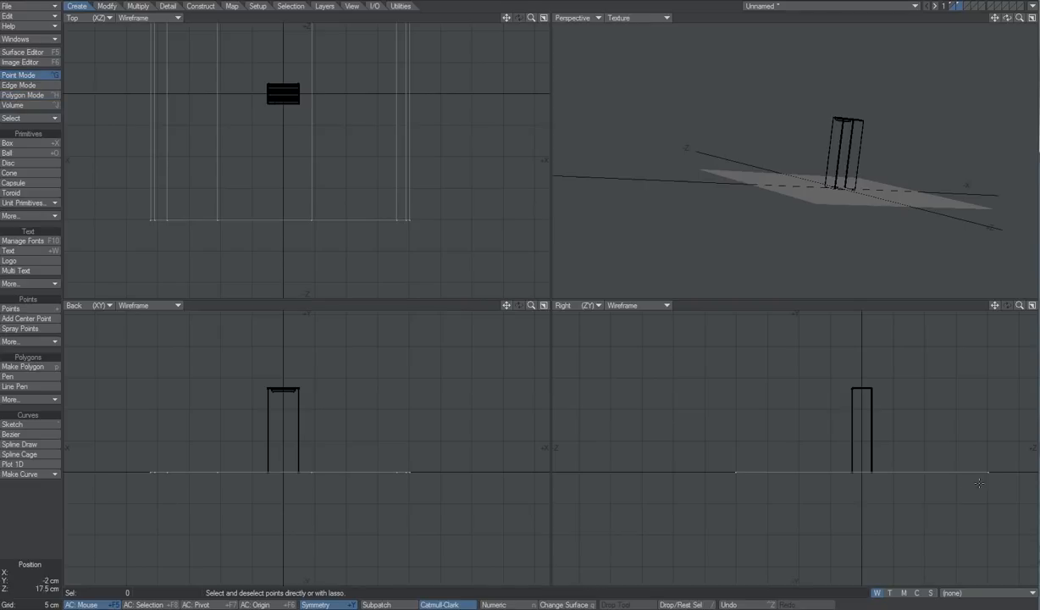
{"action": "right_click_drag", "start_coordinate": [986, 489], "coordinate": [941, 486]}
{"action": "left_click", "coordinate": [1019, 486]}
{"action": "mouse_move", "coordinate": [941, 486]}
{"action": "left_mouse_down", "text": "alt+shift"}
{"action": "mouse_move", "coordinate": [884, 506]}
{"action": "mouse_move", "coordinate": [822, 506]}
{"action": "left_mouse_up", "text": "alt+shift"}
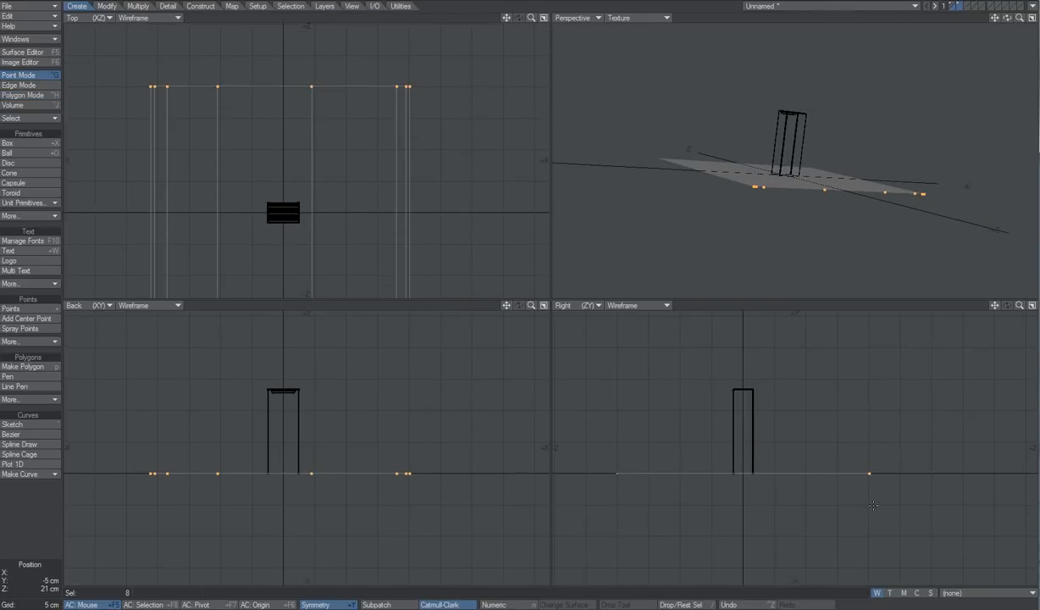
{"action": "key", "text": "t"}
{"action": "left_click_drag", "start_coordinate": [890, 499], "coordinate": [920, 457], "text": "ctrl"}
{"action": "key", "text": "Return"}
{"action": "key", "text": "e"}
{"action": "left_click_drag", "start_coordinate": [895, 549], "coordinate": [921, 481]}
{"action": "key", "text": "e"}
{"action": "key", "text": "e"}
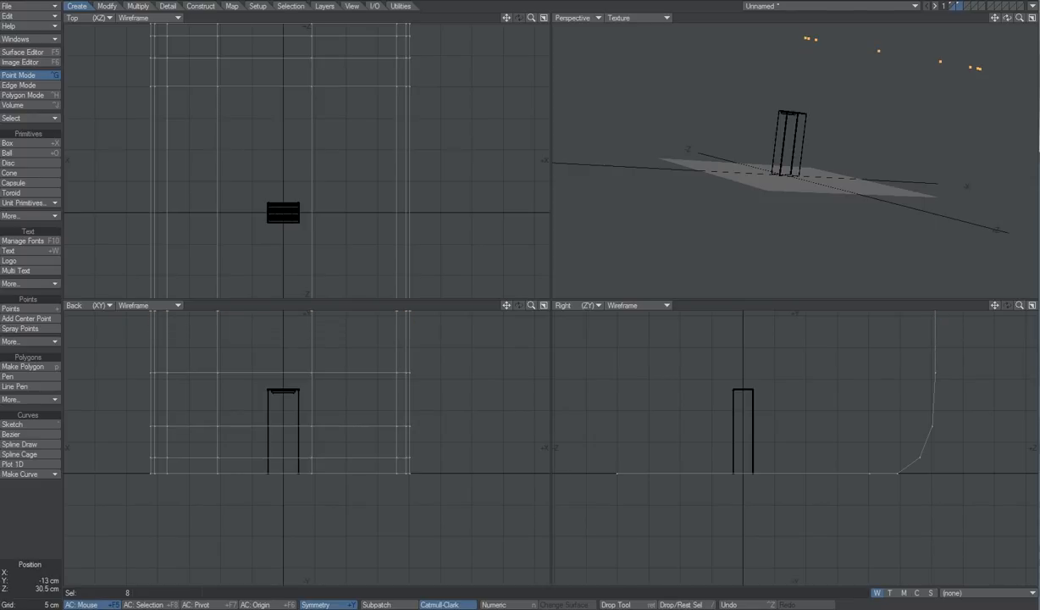
{"action": "key", "text": "space"}
Step: Stretch the backdrop wider along X about its centre and smooth it as a subpatch surface
{"action": "key", "text": "h"}
{"action": "key", "text": "e"}
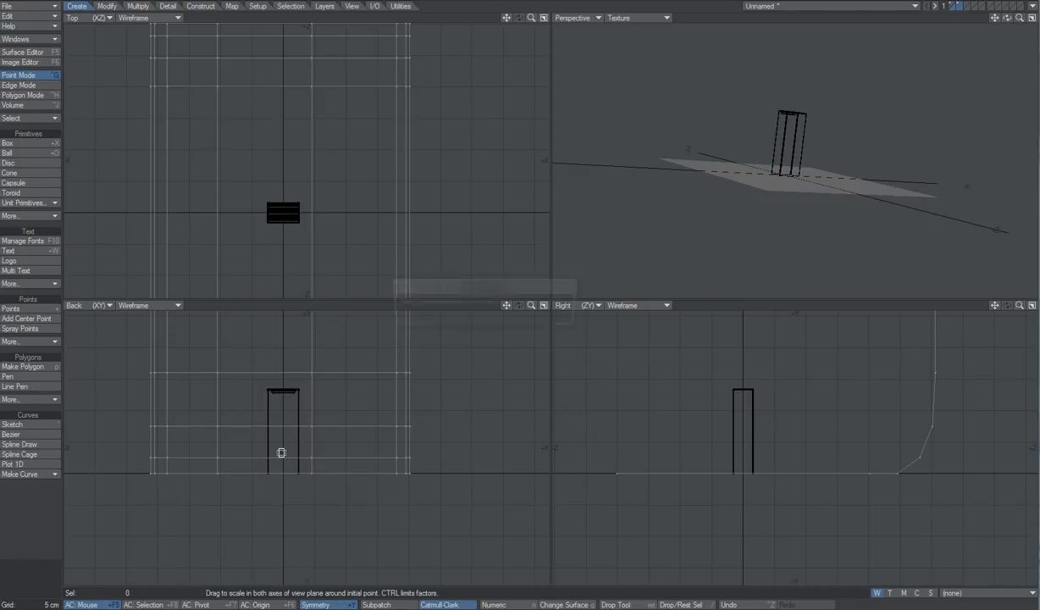
{"action": "left_click", "coordinate": [542, 306]}
{"action": "key", "text": "space"}
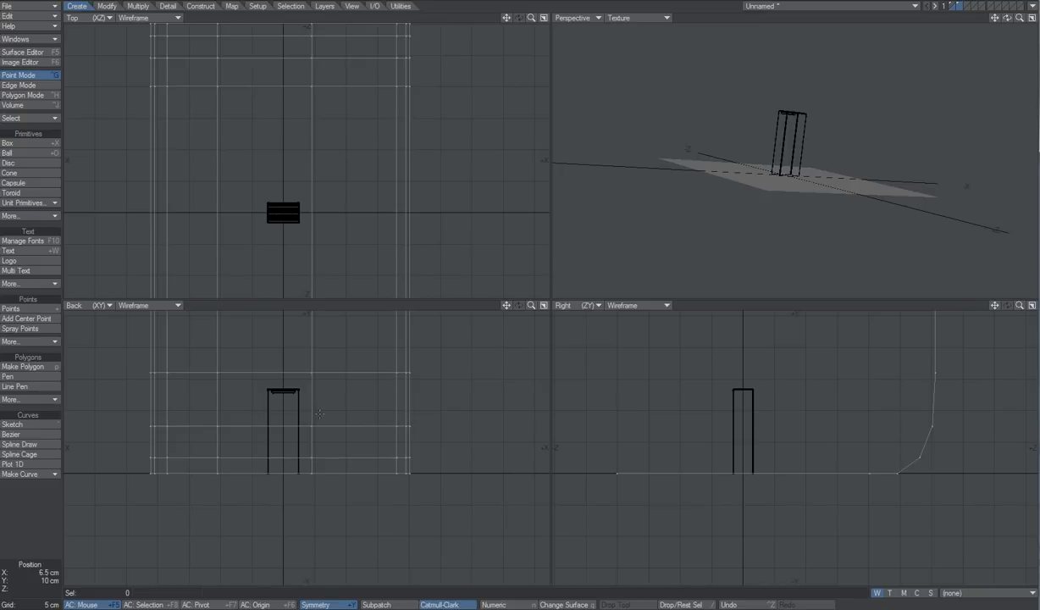
{"action": "key", "text": "h"}
{"action": "left_click_drag", "start_coordinate": [282, 429], "coordinate": [358, 432], "text": "ctrl"}
{"action": "key", "text": "space"}
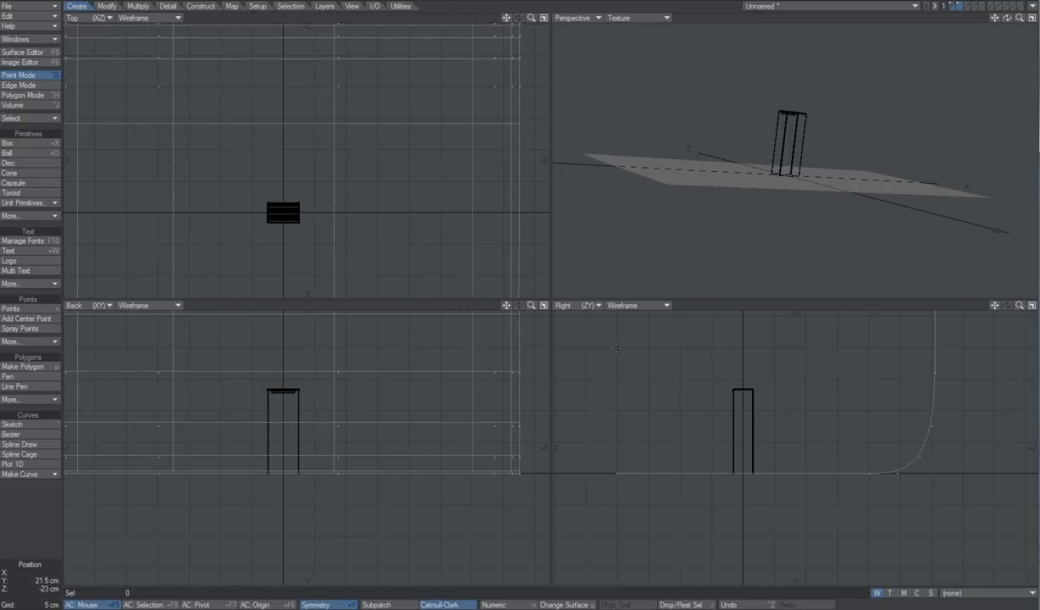
Step: Show the box layer together with the backdrop and view both from the front in the textured perspective
{"action": "left_click_drag", "start_coordinate": [731, 190], "coordinate": [722, 77], "text": "alt"}
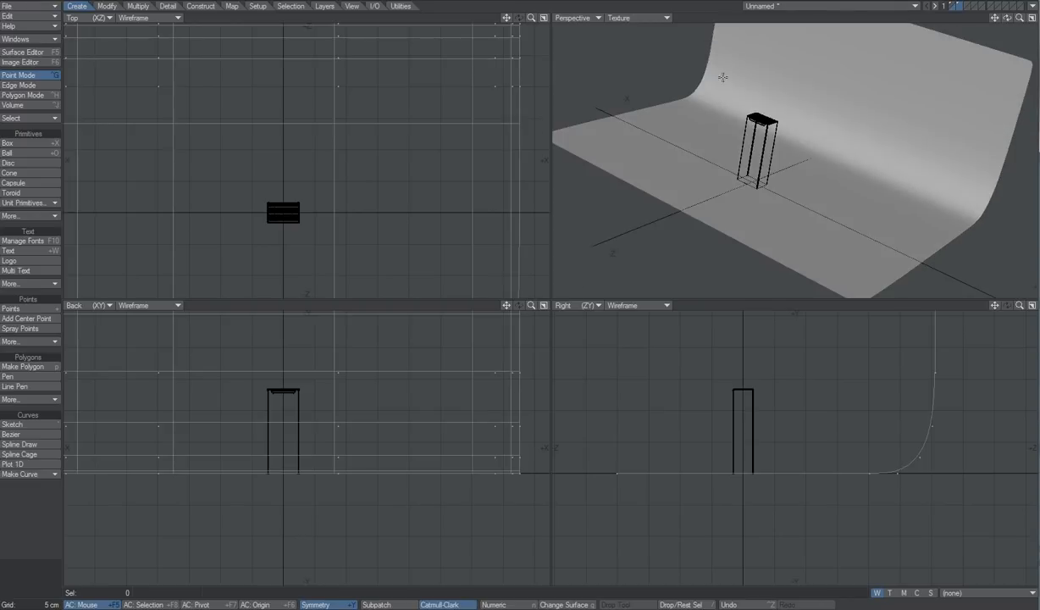
{"action": "left_click", "coordinate": [635, 18]}
{"action": "left_click", "coordinate": [649, 74]}
{"action": "key", "text": "period"}
{"action": "left_click", "coordinate": [953, 7]}
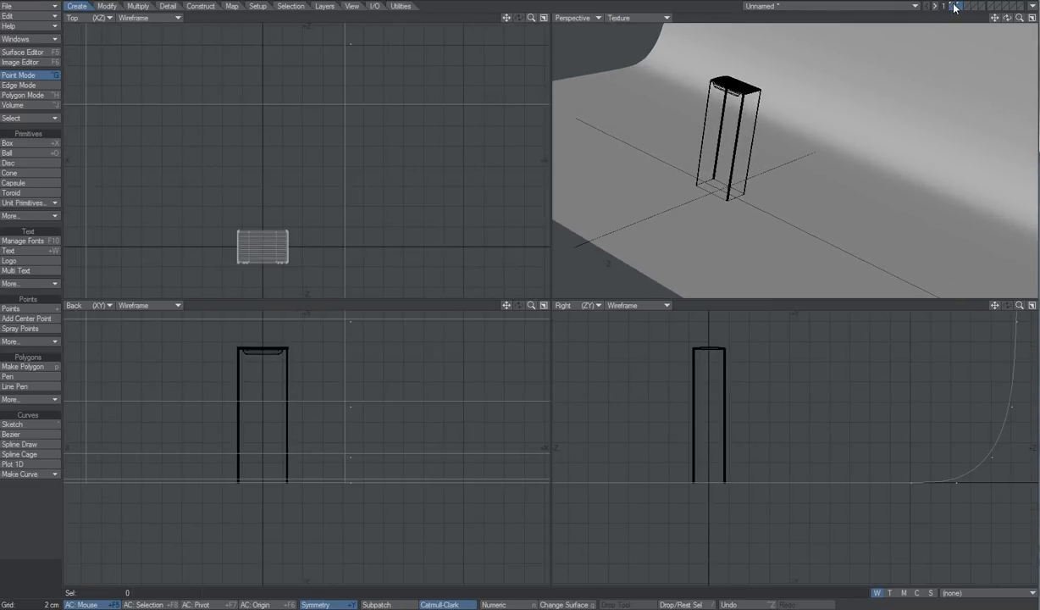
{"action": "left_click_drag", "start_coordinate": [738, 204], "coordinate": [772, 187], "text": "alt"}
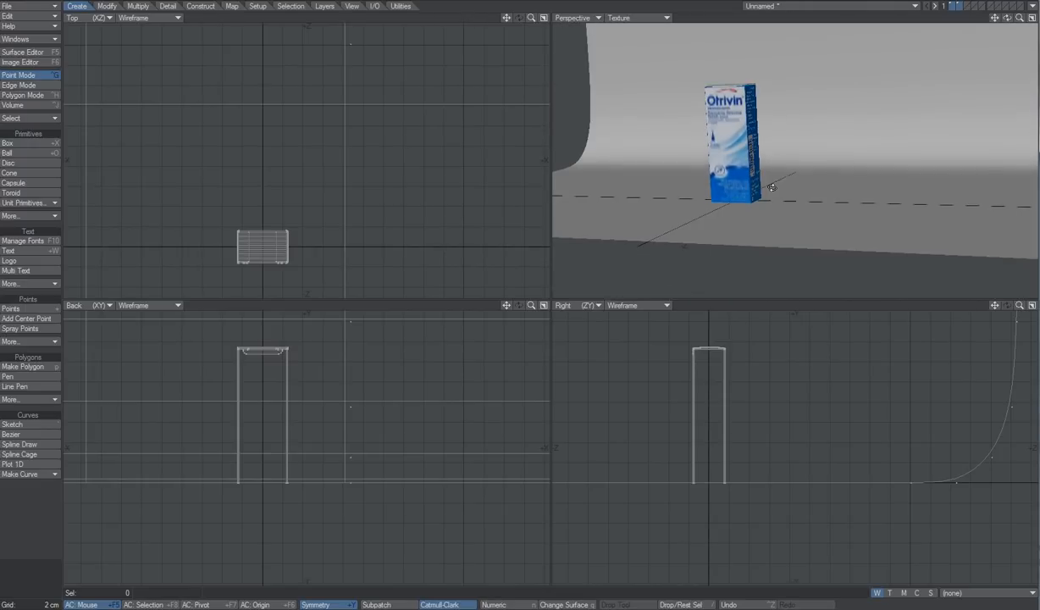
Step: Save the object as Otrivin Example tutorial in the Otrivin kasse tutorial folder
{"action": "left_click", "coordinate": [46, 8]}
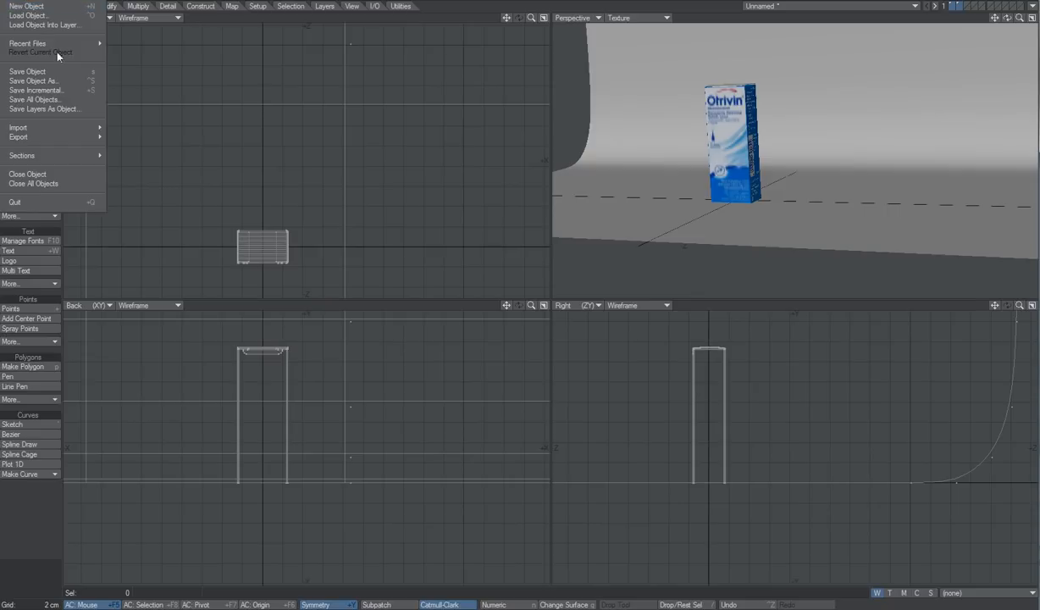
{"action": "left_click", "coordinate": [57, 81]}
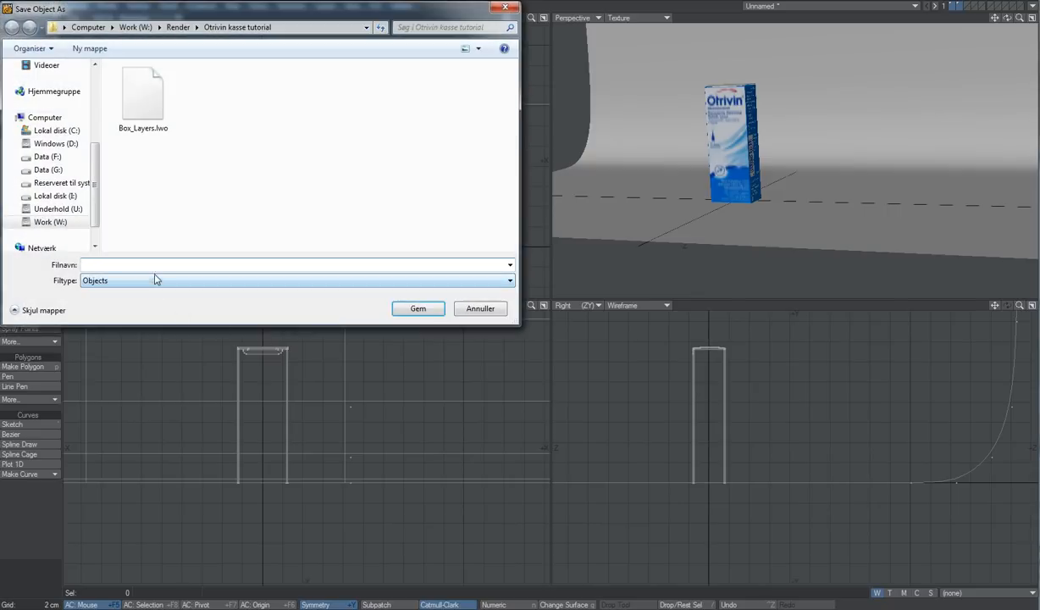
{"action": "type", "text": "Otriv"}
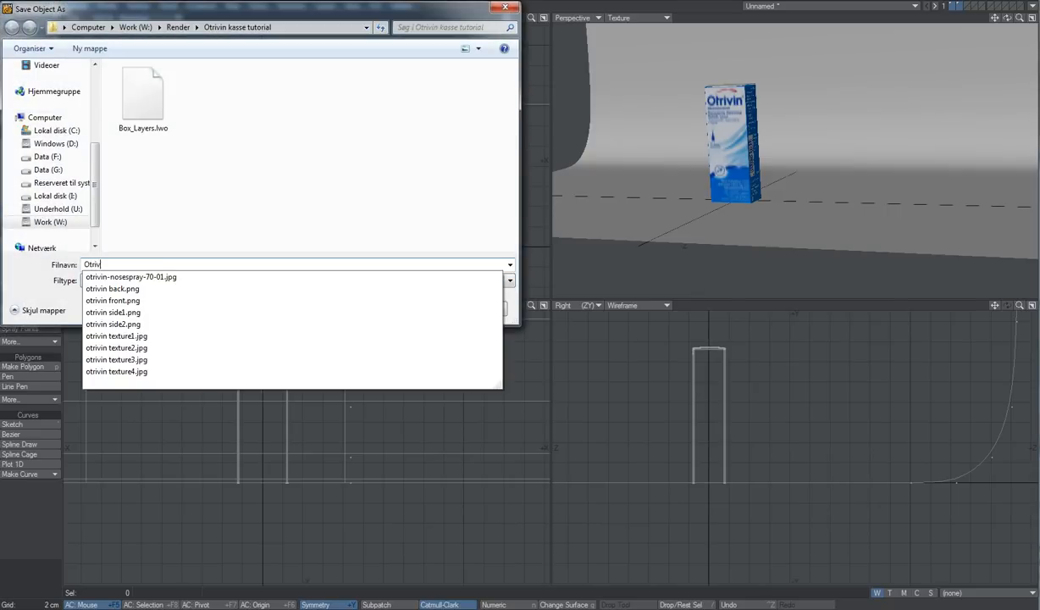
{"action": "type", "text": "in Example"}
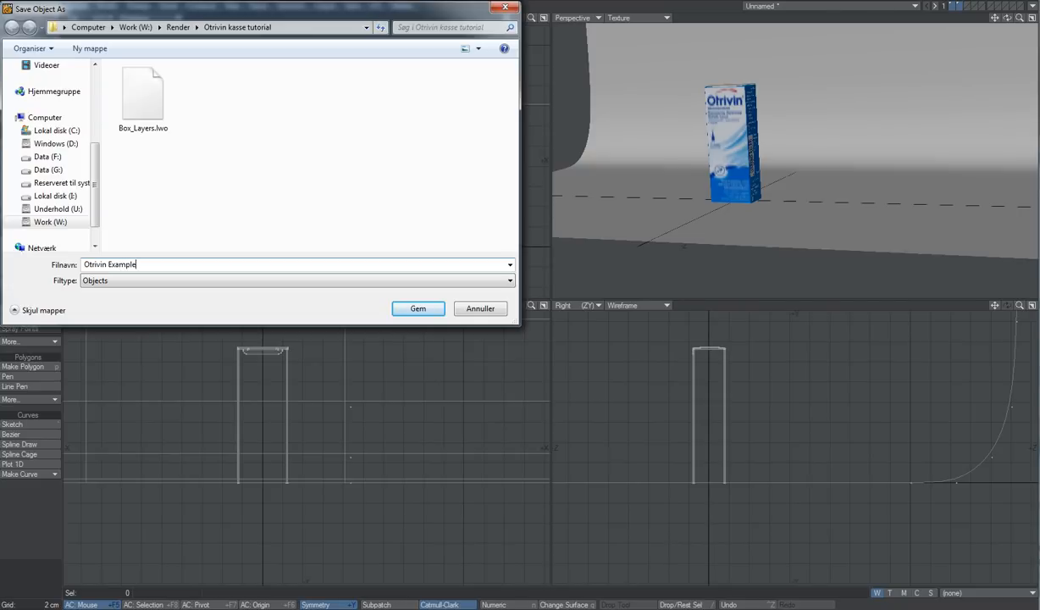
{"action": "type", "text": " tutorial"}
{"action": "key", "text": "Return"}
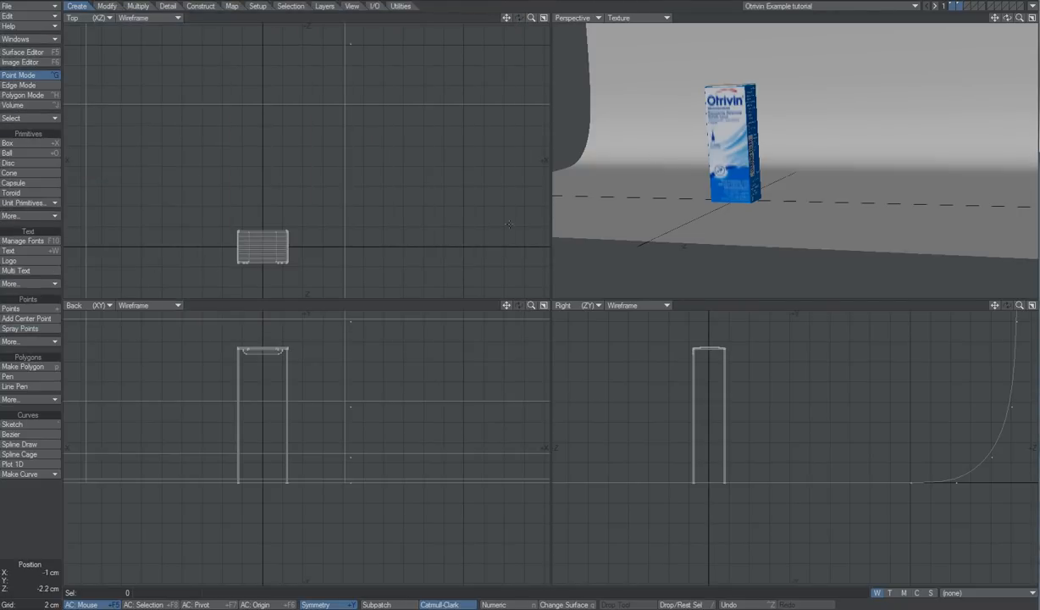
Step: Send the object to Layout and set the camera view to VPR rendering
{"action": "left_click", "coordinate": [1032, 7]}
{"action": "left_click", "coordinate": [1005, 28]}
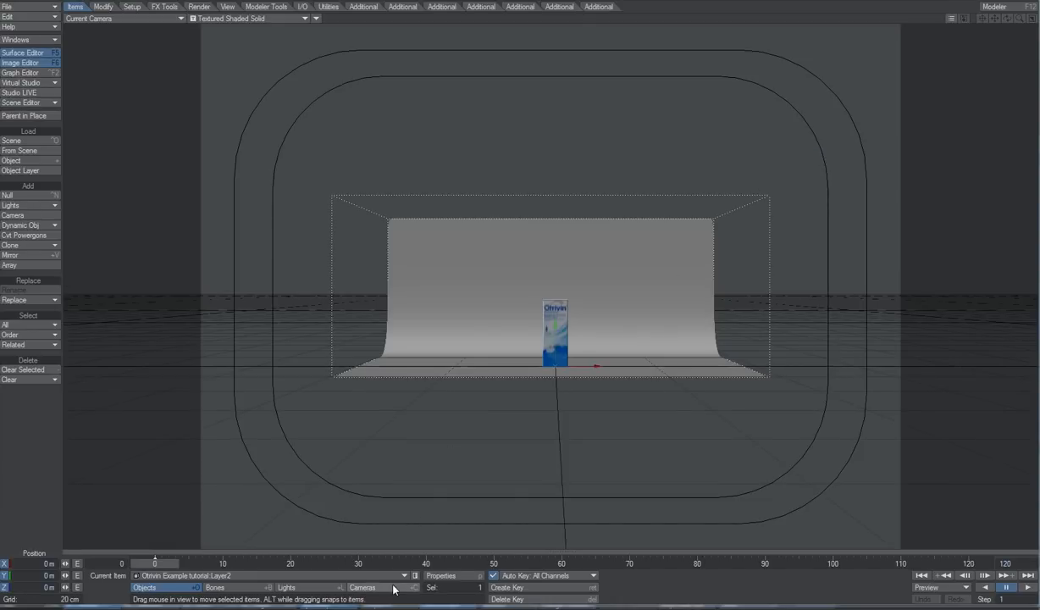
{"action": "left_click", "coordinate": [245, 18]}
{"action": "left_click", "coordinate": [248, 64]}
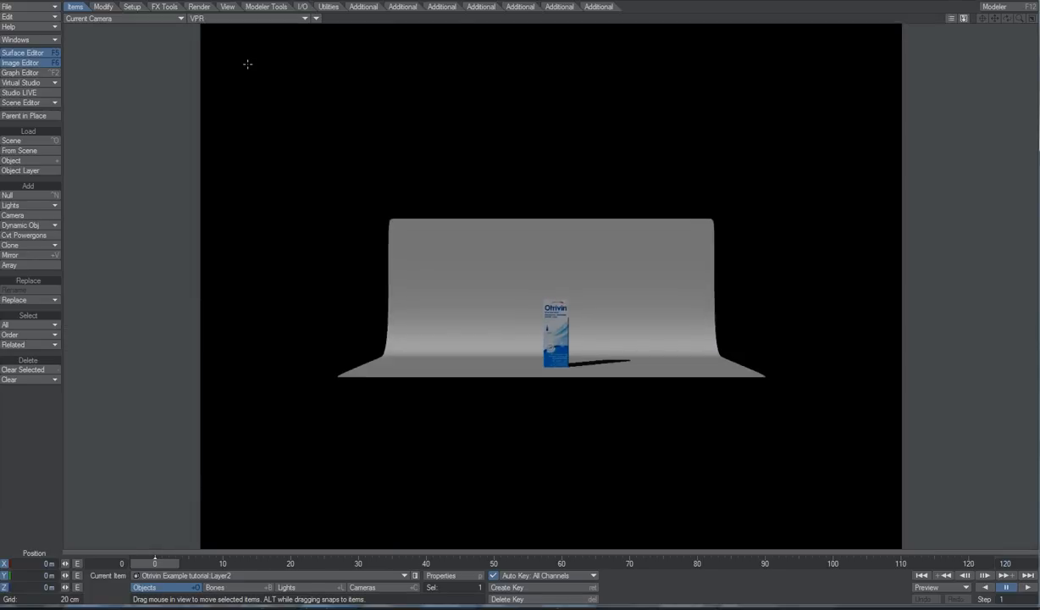
Step: Add an Image World environment to the scene's backdrop settings and select it for editing
{"action": "left_click", "coordinate": [25, 39]}
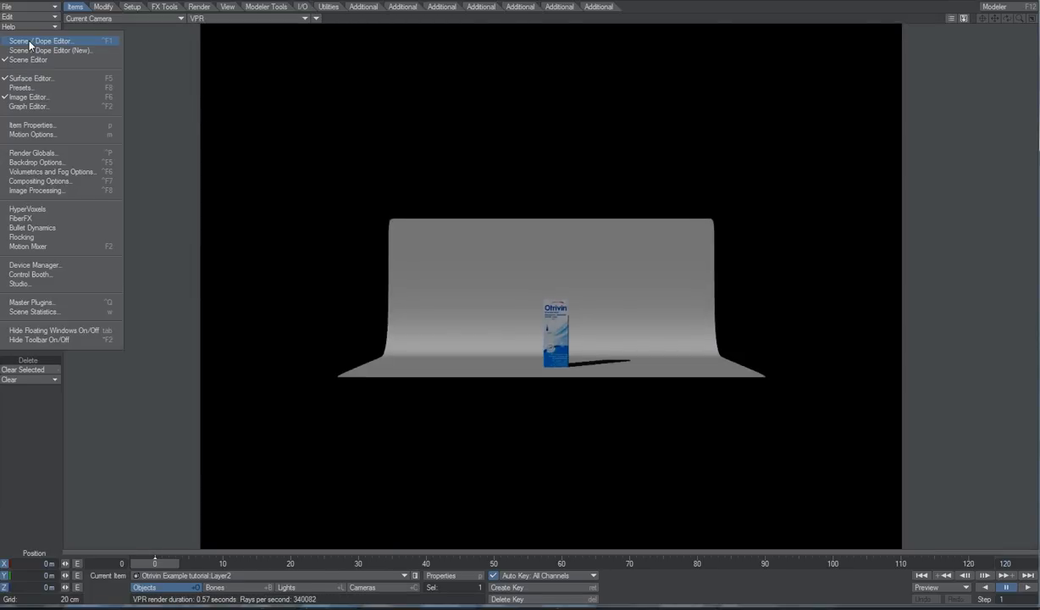
{"action": "left_click", "coordinate": [57, 163]}
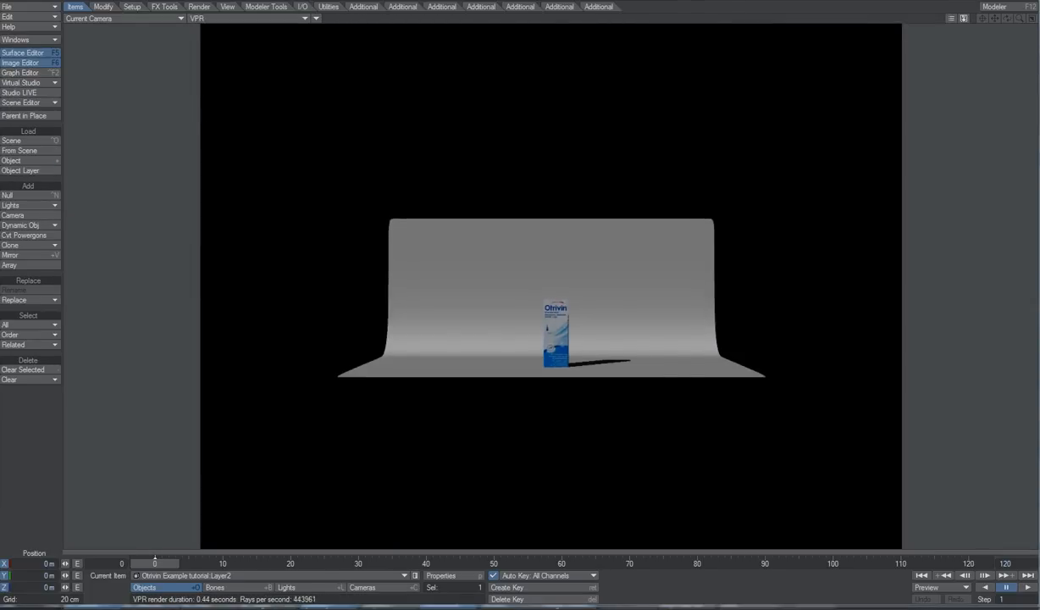
{"action": "left_click", "coordinate": [332, 362]}
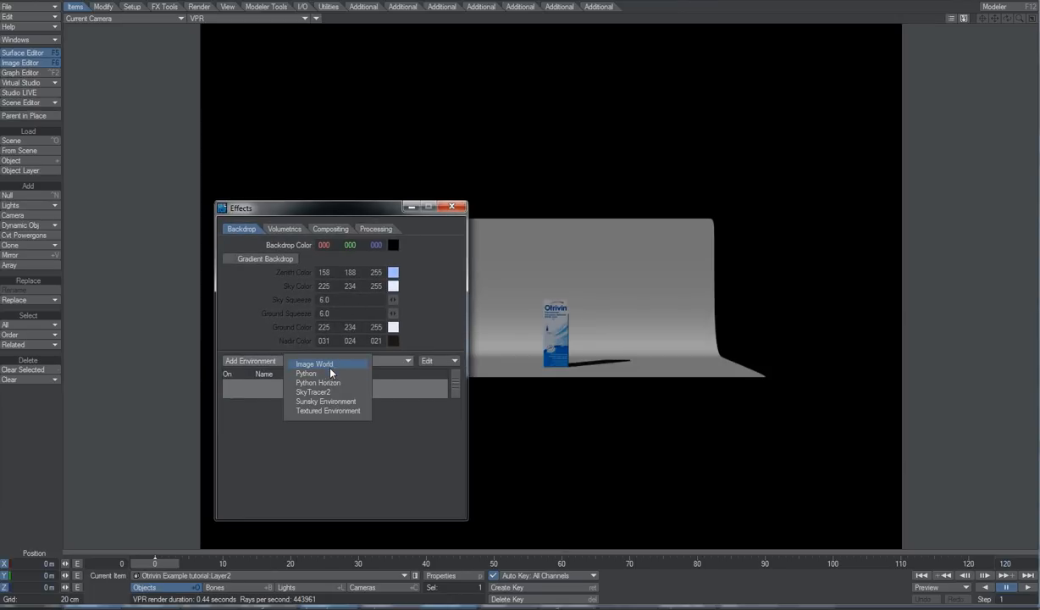
{"action": "left_click", "coordinate": [330, 366]}
{"action": "left_click", "coordinate": [315, 386]}
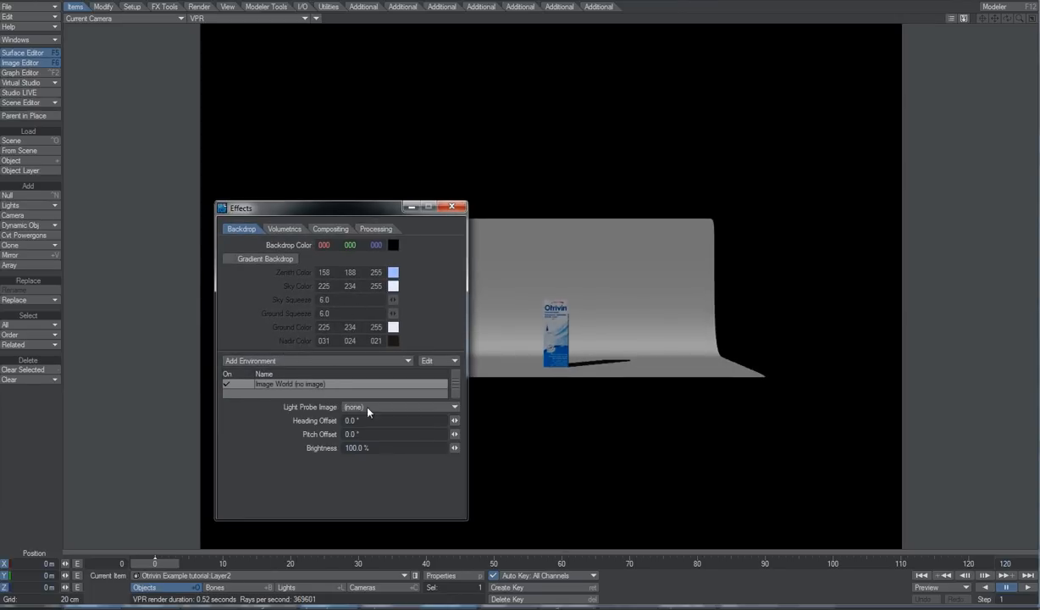
Step: Load kitchen_probe -025.hdr from the HDRI folder as the Image World's light probe image
{"action": "left_click", "coordinate": [368, 407]}
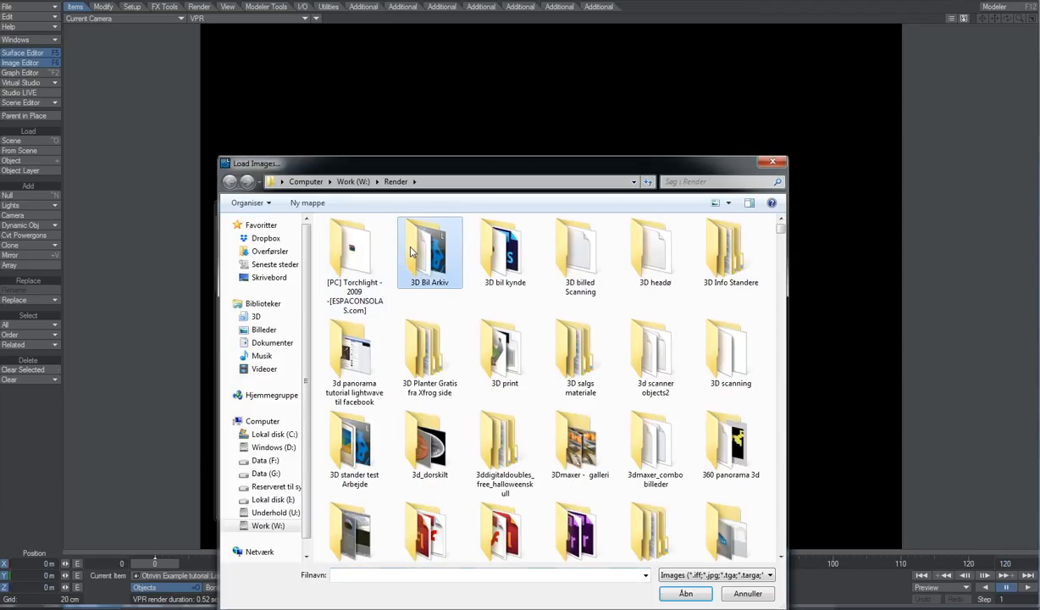
{"action": "type", "text": "hdri"}
{"action": "key", "text": "Return"}
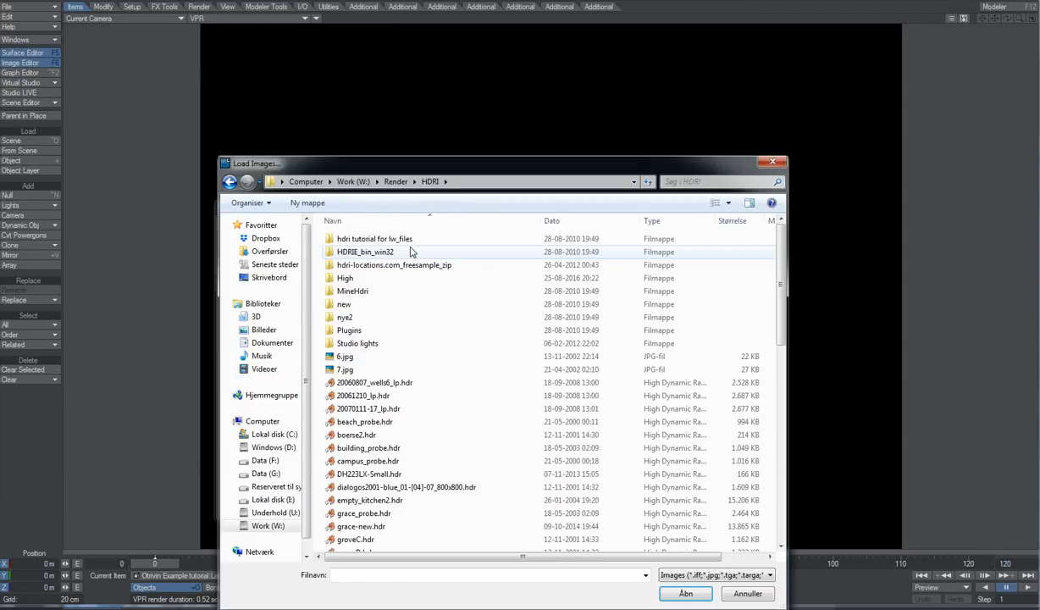
{"action": "left_click", "coordinate": [413, 464]}
{"action": "scroll", "coordinate": [425, 472], "scroll_direction": "down", "scroll_amount": 2}
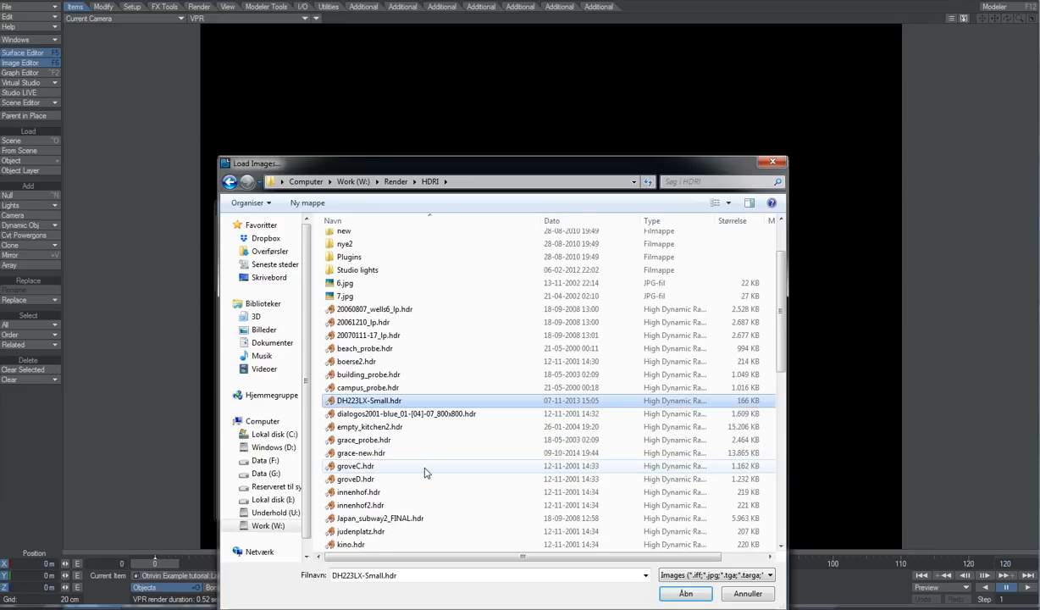
{"action": "type", "text": "kitchen_probe -1"}
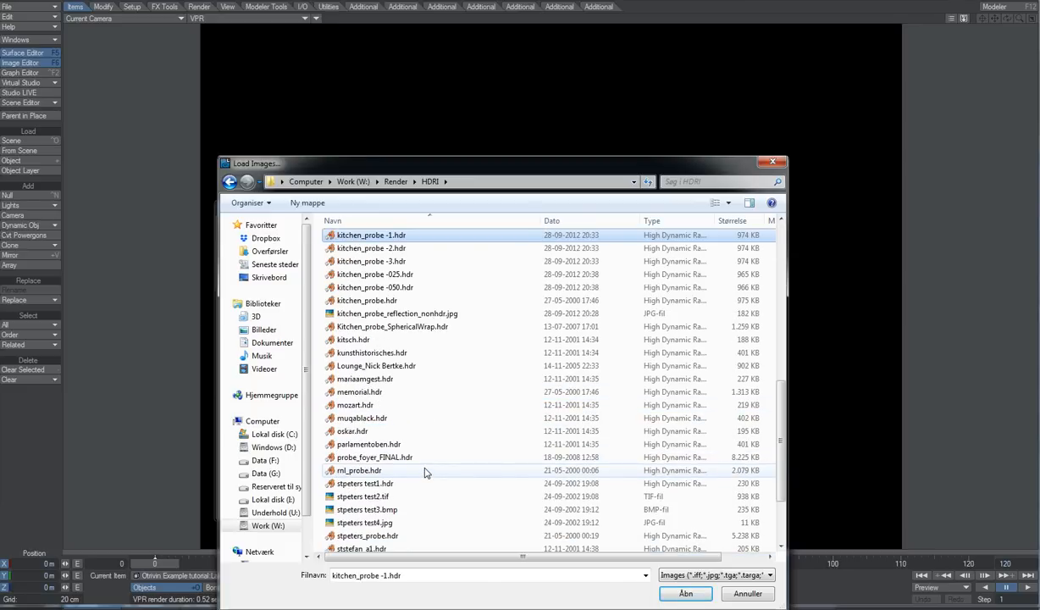
{"action": "key", "text": "Down"}
{"action": "key", "text": "Down"}
{"action": "key", "text": "Down"}
{"action": "key", "text": "Return"}
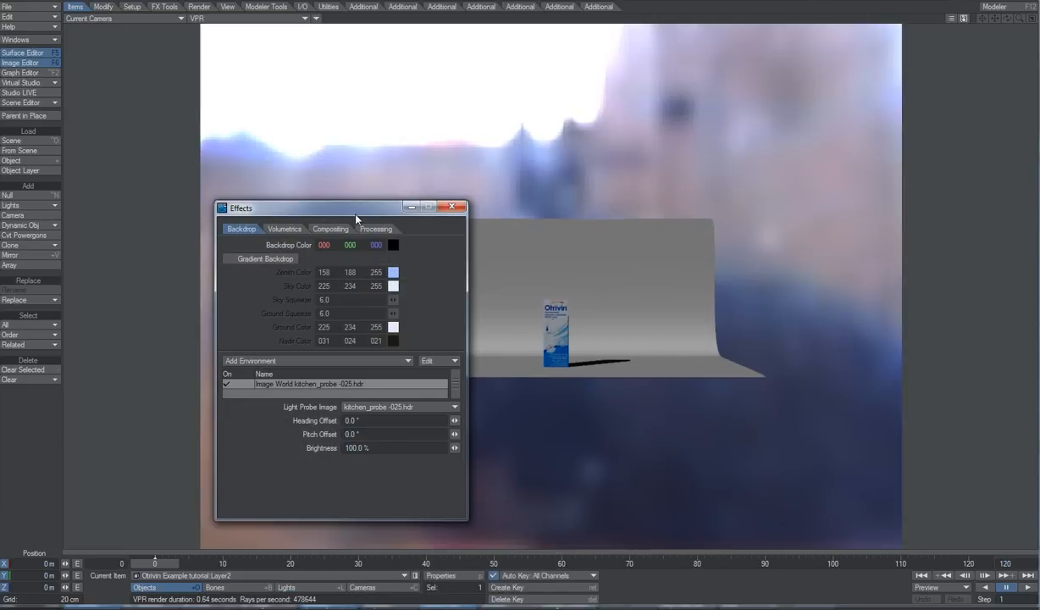
{"action": "left_click_drag", "start_coordinate": [356, 214], "coordinate": [277, 204]}
Step: Enable radiosity in the global illumination settings, keeping the Monte Carlo type
{"action": "left_click", "coordinate": [199, 7]}
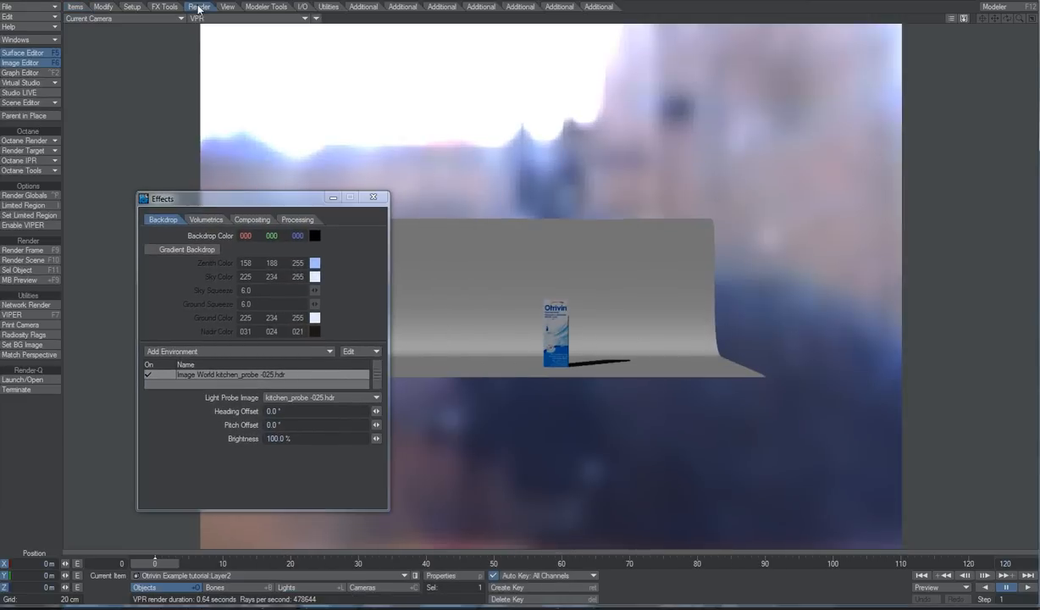
{"action": "left_click", "coordinate": [26, 195]}
{"action": "left_click", "coordinate": [235, 126]}
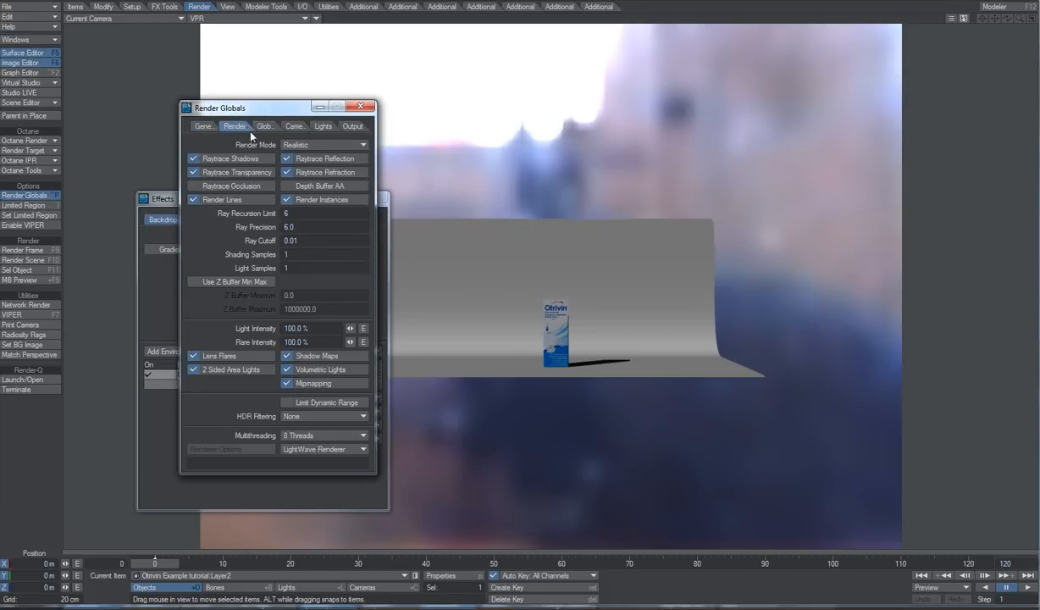
{"action": "left_click", "coordinate": [272, 128]}
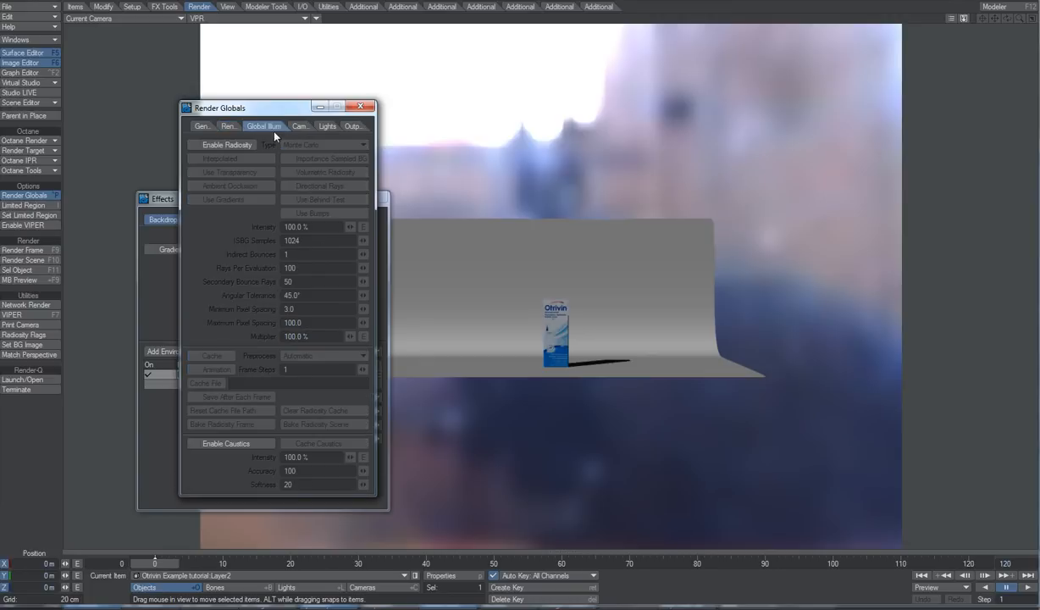
{"action": "left_click", "coordinate": [239, 148]}
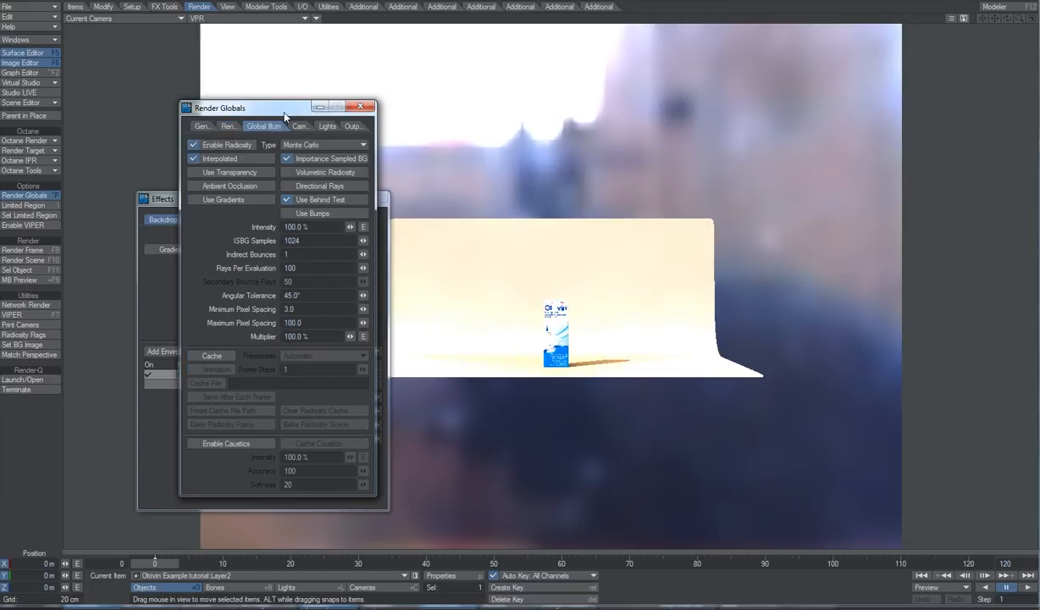
{"action": "left_click_drag", "start_coordinate": [279, 114], "coordinate": [220, 102]}
Step: Set the distant light's intensity to about 48.5 % and close its properties
{"action": "left_click", "coordinate": [292, 587]}
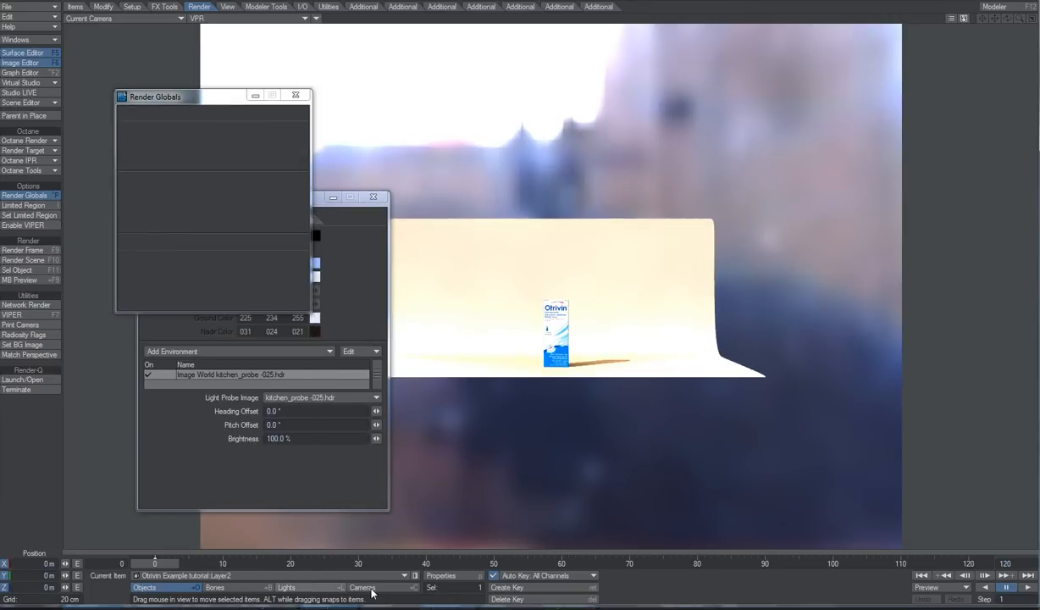
{"action": "left_click", "coordinate": [453, 578]}
{"action": "left_click", "coordinate": [443, 573]}
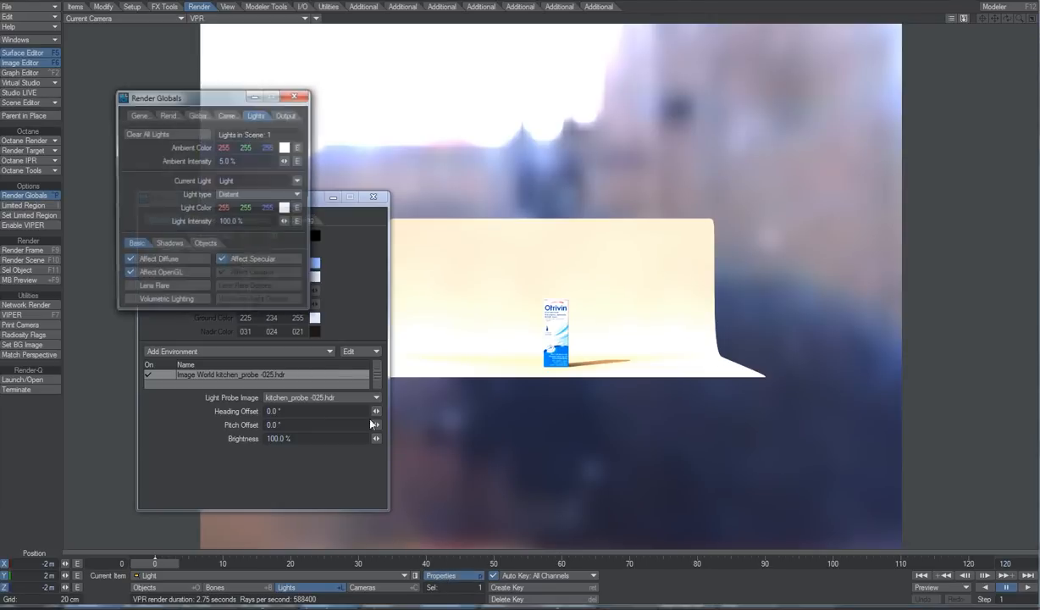
{"action": "left_click_drag", "start_coordinate": [286, 222], "coordinate": [254, 222]}
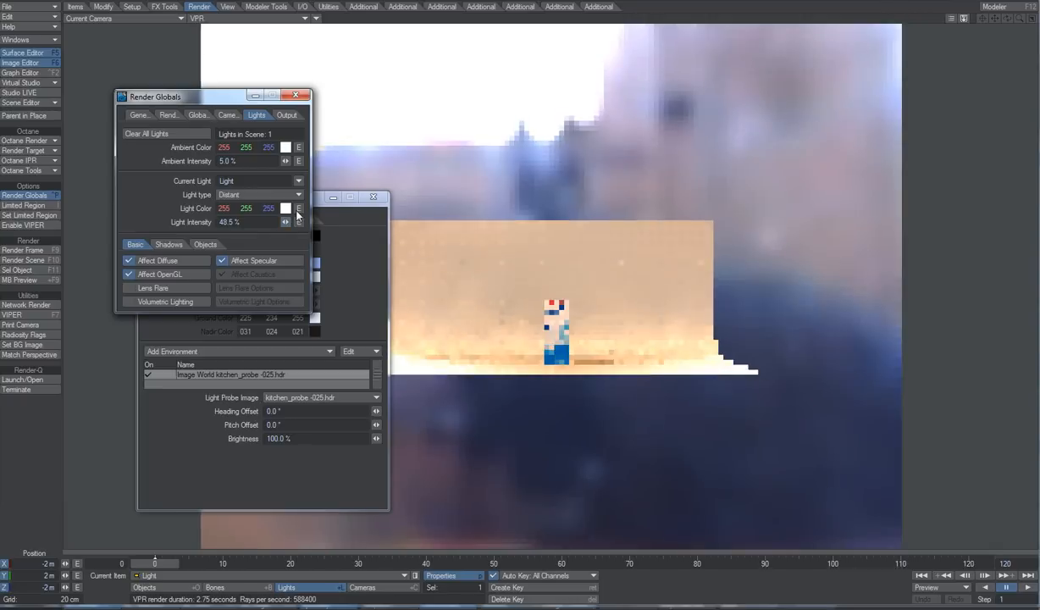
{"action": "left_click", "coordinate": [296, 95]}
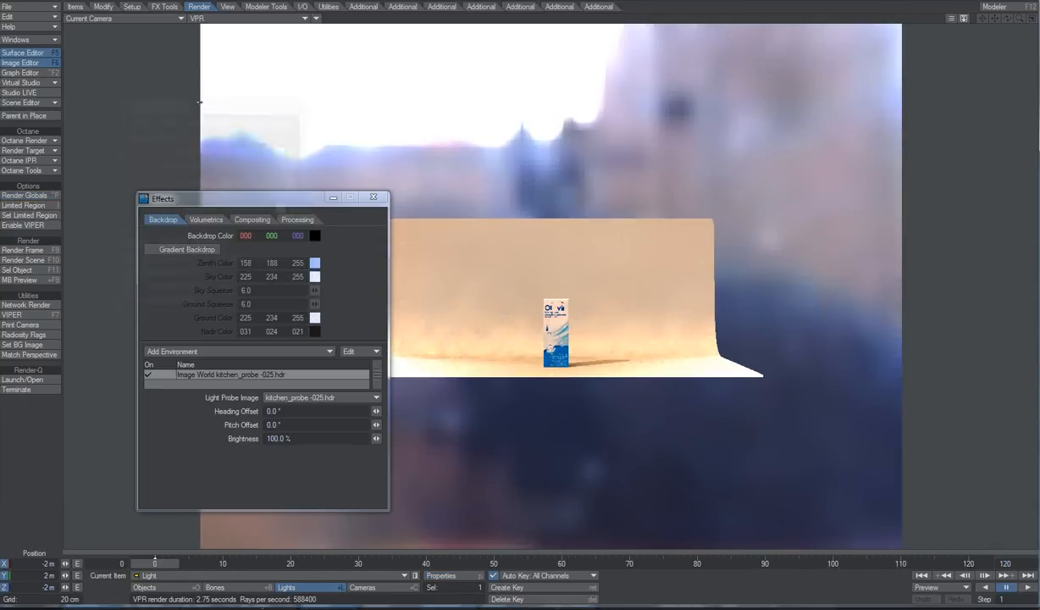
Step: Reduce the saturation of kitchen_probe -025.hdr to about -0.79 and close the image and backdrop settings
{"action": "left_click", "coordinate": [34, 64]}
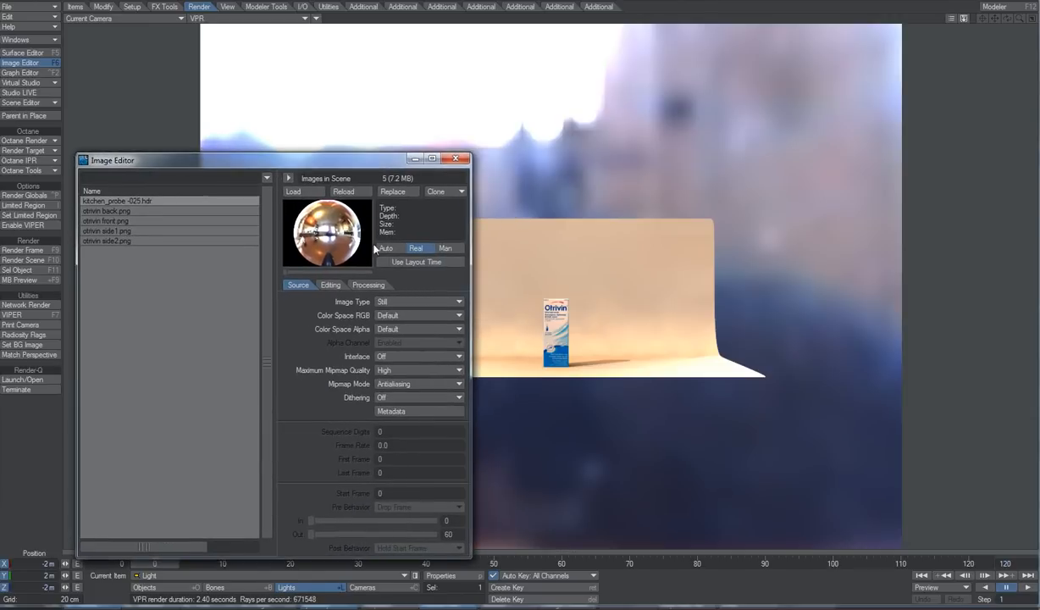
{"action": "left_click", "coordinate": [339, 285]}
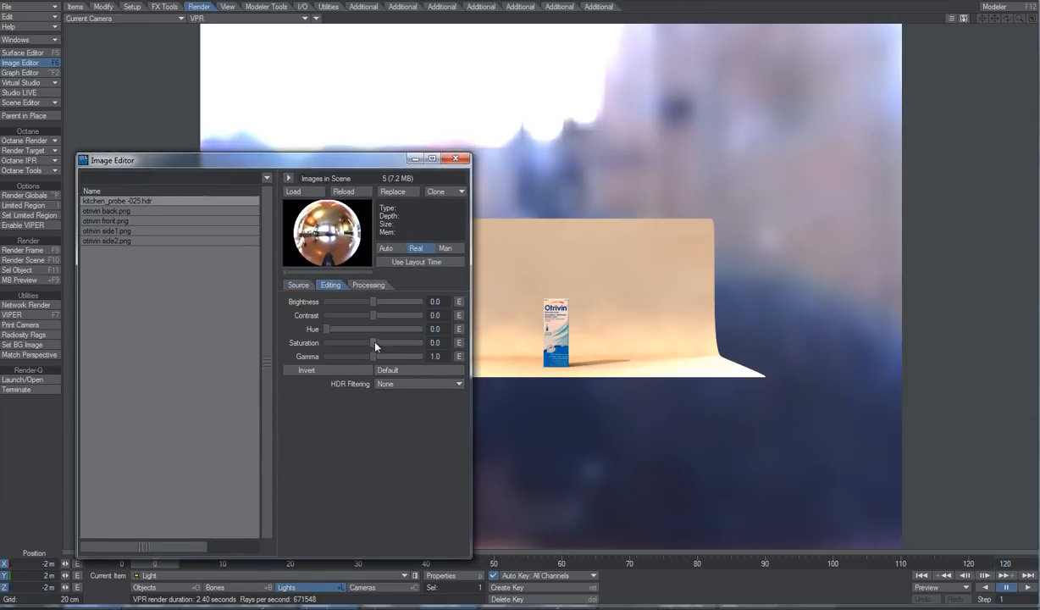
{"action": "left_click_drag", "start_coordinate": [373, 342], "coordinate": [336, 343]}
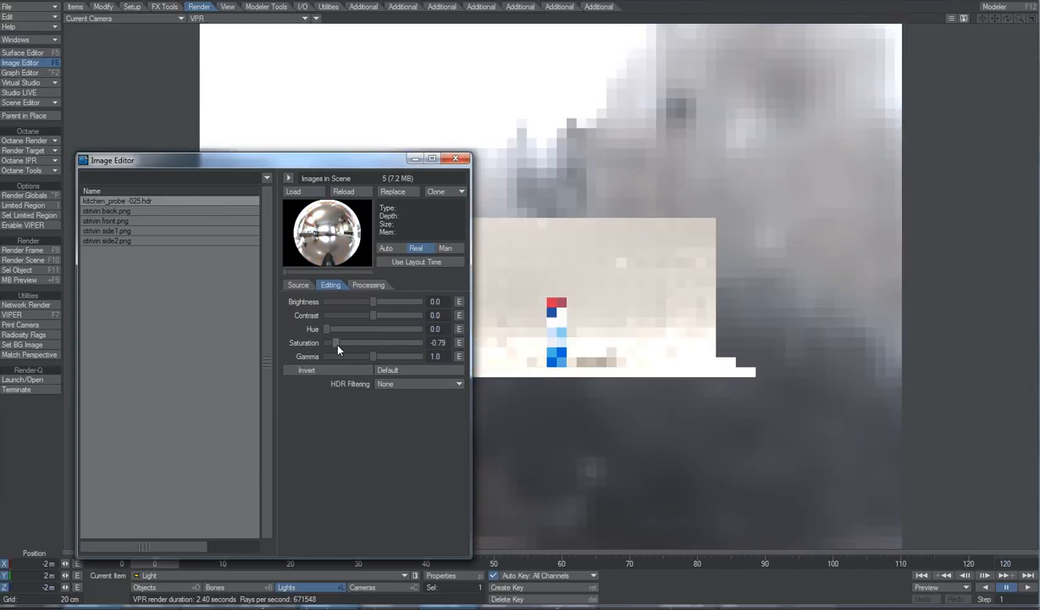
{"action": "left_click", "coordinate": [461, 161]}
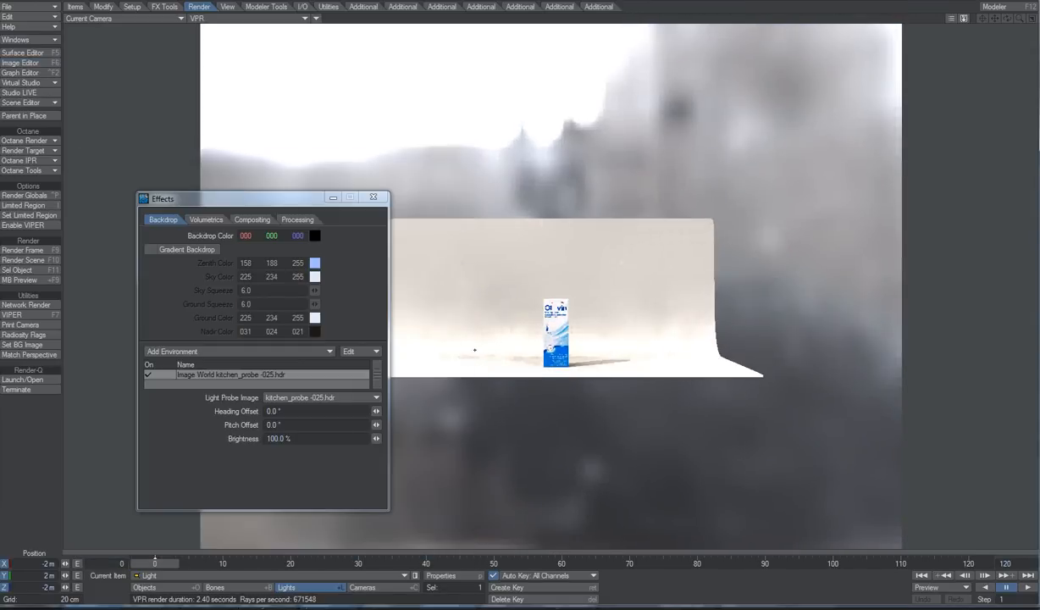
{"action": "left_click", "coordinate": [373, 197]}
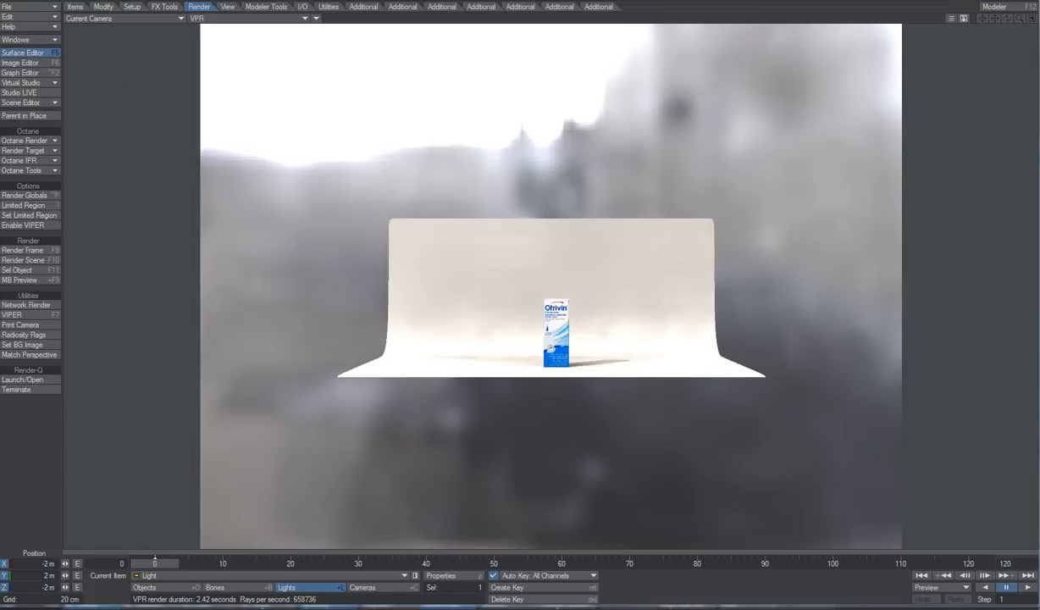
{"action": "left_click", "coordinate": [23, 52]}
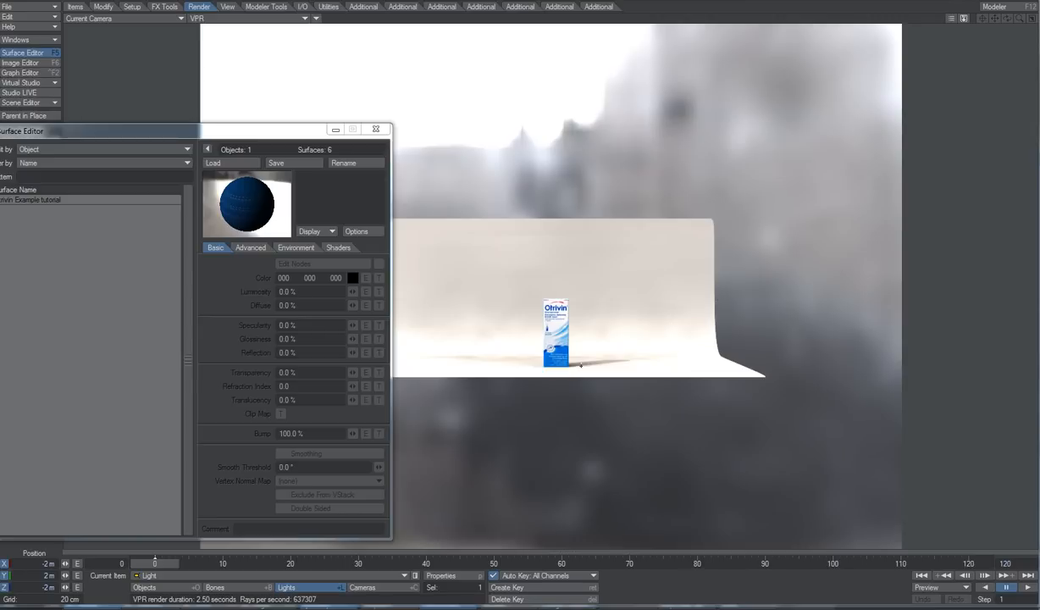
{"action": "left_click", "coordinate": [376, 130]}
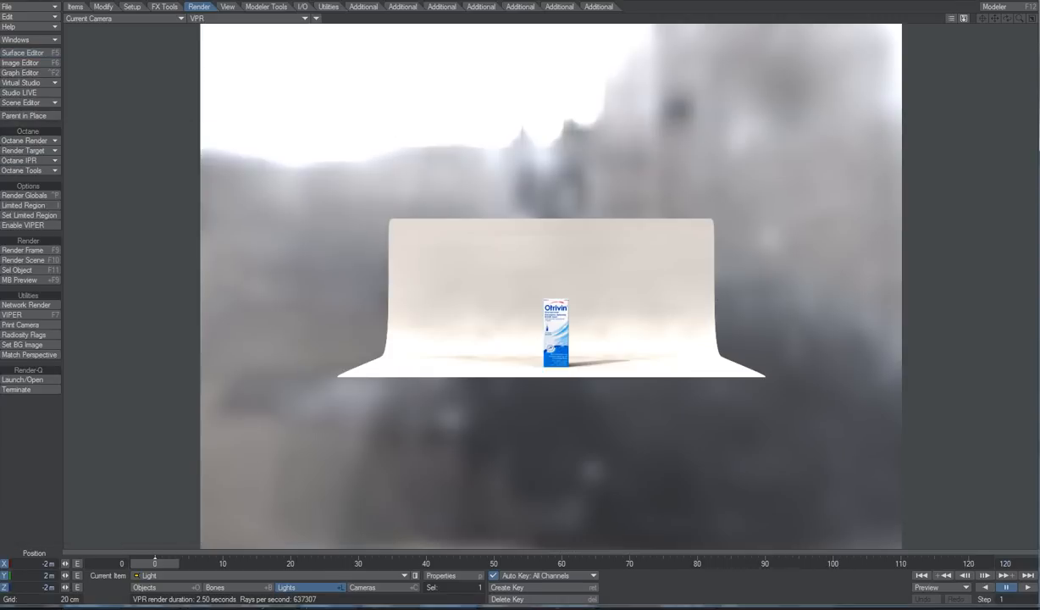
{"action": "key", "text": "4"}
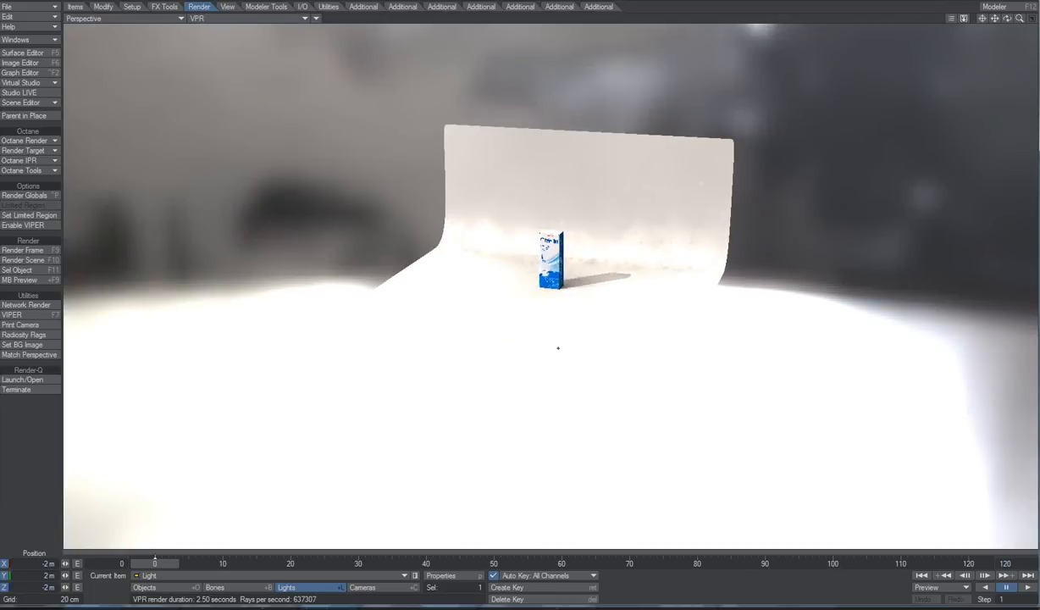
{"action": "scroll", "coordinate": [534, 264], "scroll_direction": "up", "scroll_amount": 5}
{"action": "key", "text": "6"}
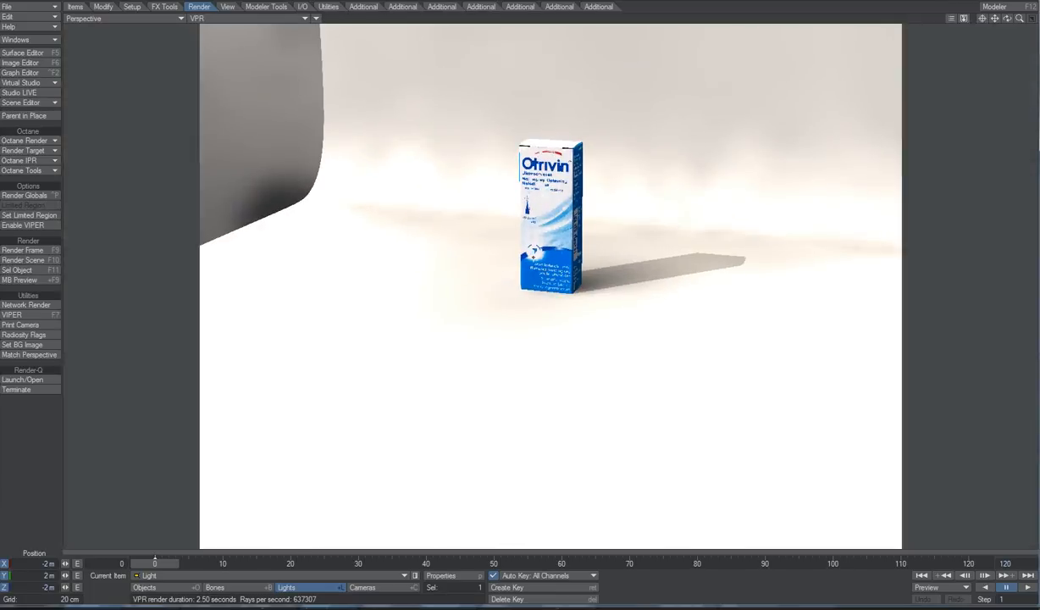
Step: Move the camera in close to the Otrivin box, to about X 7.7 cm, Y 10.1 cm, Z -29.2 cm, and turn it toward the box
{"action": "left_click", "coordinate": [407, 587]}
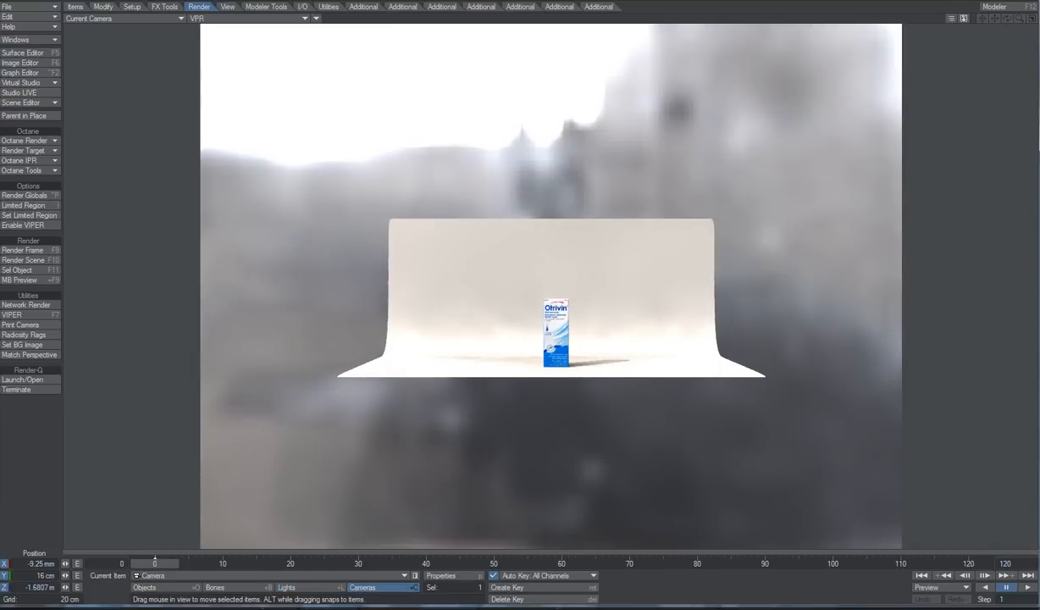
{"action": "left_click_drag", "start_coordinate": [423, 406], "coordinate": [445, 326]}
{"action": "left_click_drag", "start_coordinate": [445, 542], "coordinate": [442, 498]}
{"action": "key", "text": "y"}
{"action": "key", "text": "t"}
{"action": "left_click_drag", "start_coordinate": [593, 406], "coordinate": [600, 362]}
{"action": "right_click_drag", "start_coordinate": [600, 362], "coordinate": [600, 433]}
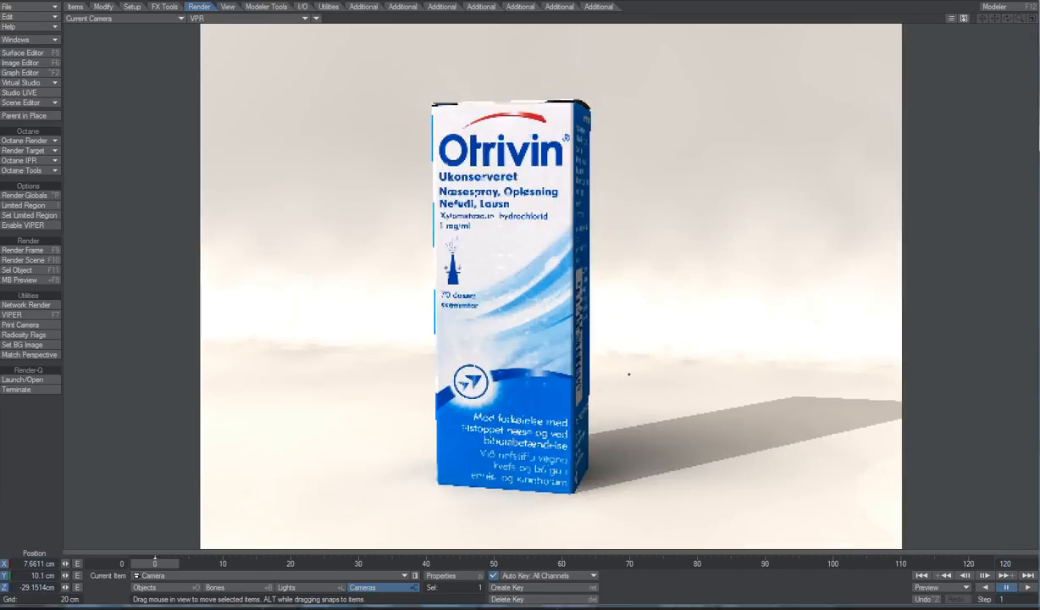
Step: Shift the camera to about X 11.4 cm, Z -25.3 cm and rotate it to frame the box's front and barcode side
{"action": "left_click_drag", "start_coordinate": [600, 433], "coordinate": [662, 437]}
{"action": "key", "text": "y"}
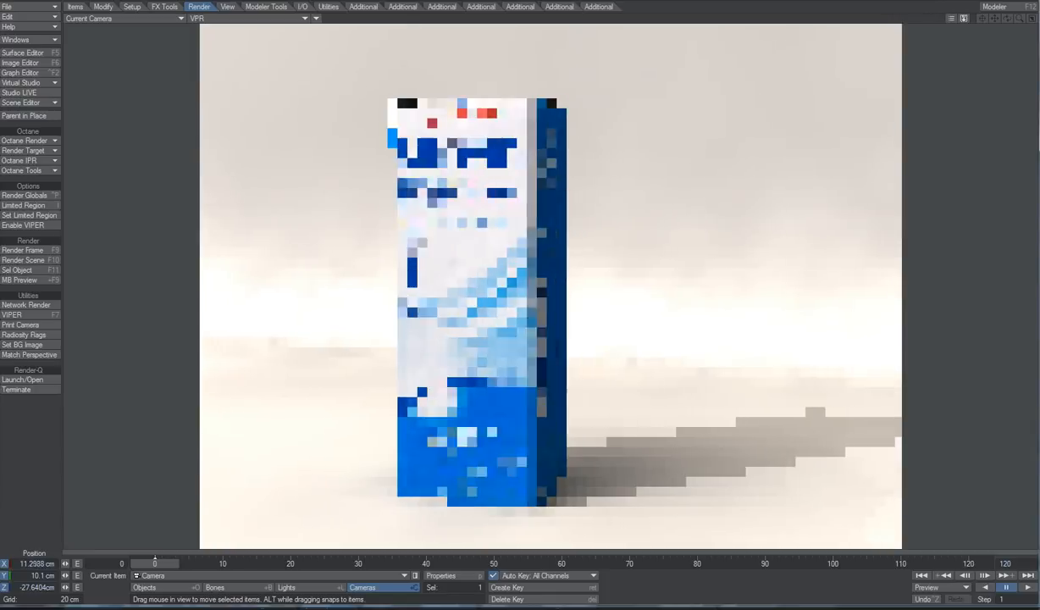
{"action": "left_click_drag", "start_coordinate": [701, 437], "coordinate": [661, 464]}
{"action": "key", "text": "t"}
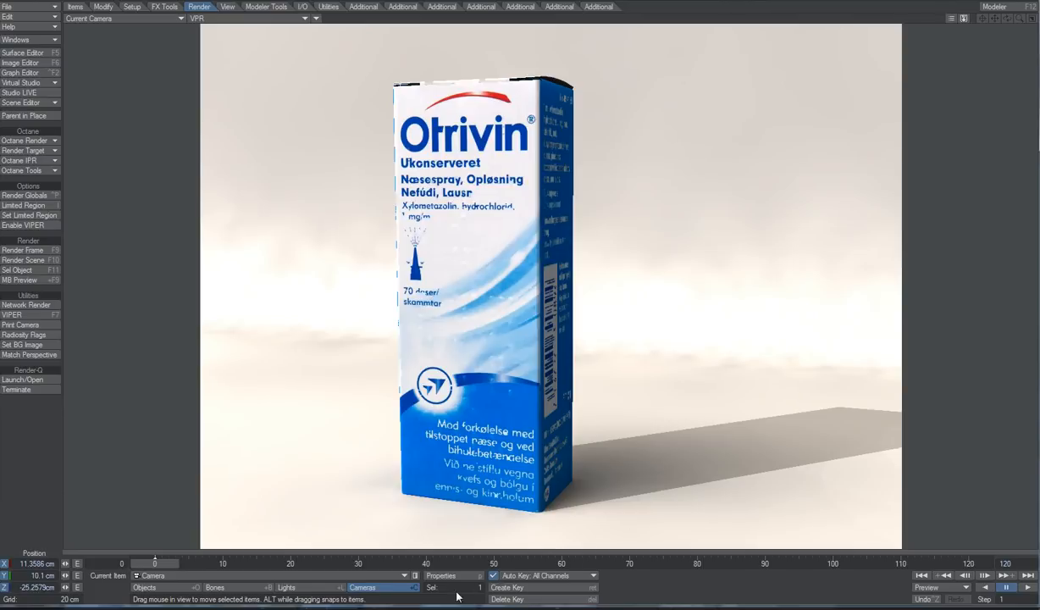
Step: Open the Ground surface's properties for editing and turn off Draft Mode for the VPR preview
{"action": "left_click", "coordinate": [40, 54]}
{"action": "left_click", "coordinate": [5, 199]}
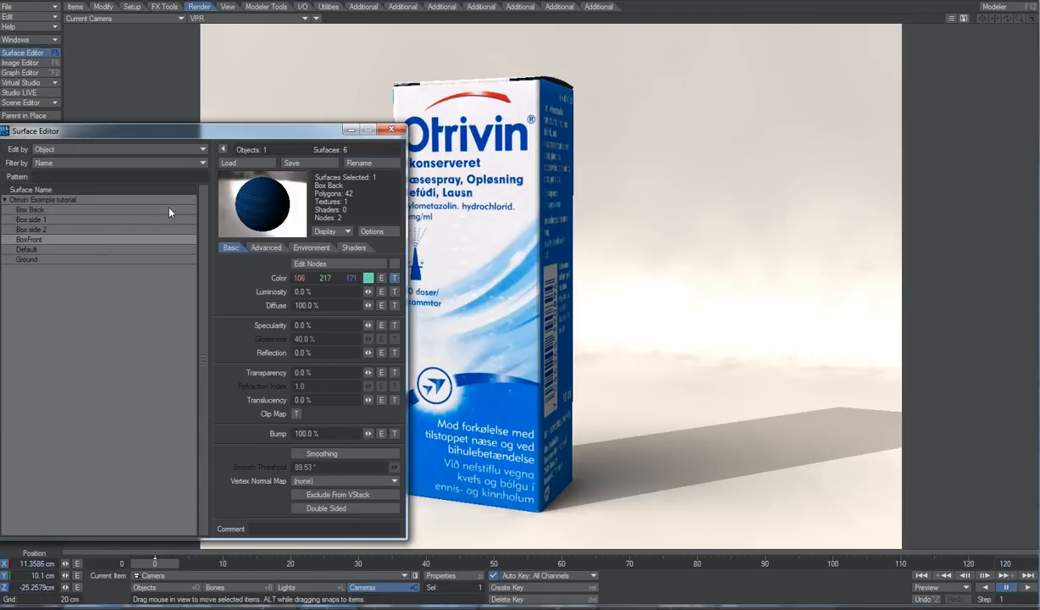
{"action": "left_click", "coordinate": [45, 261]}
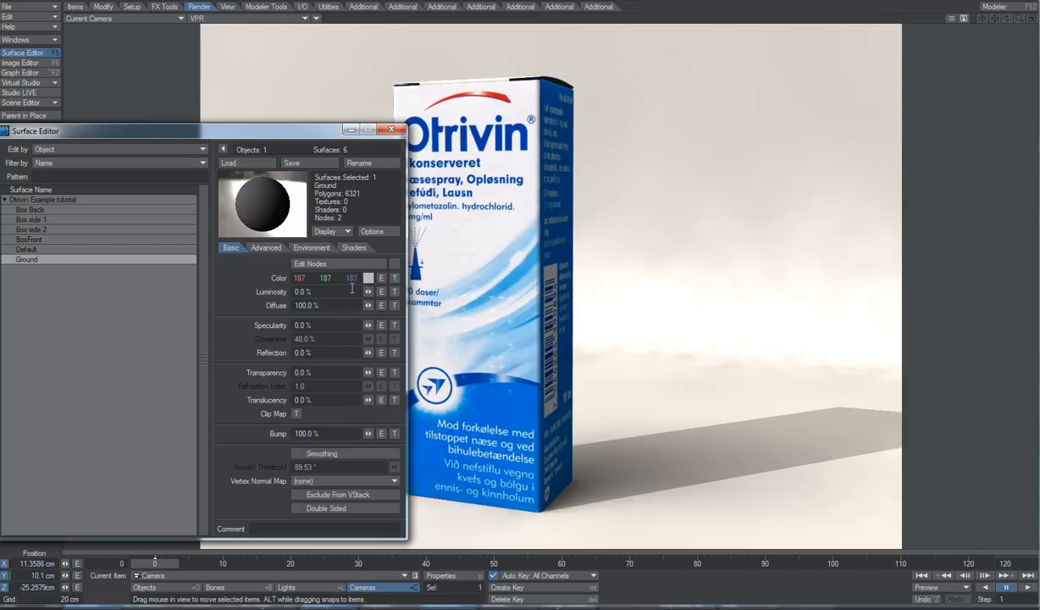
{"action": "left_click", "coordinate": [297, 293]}
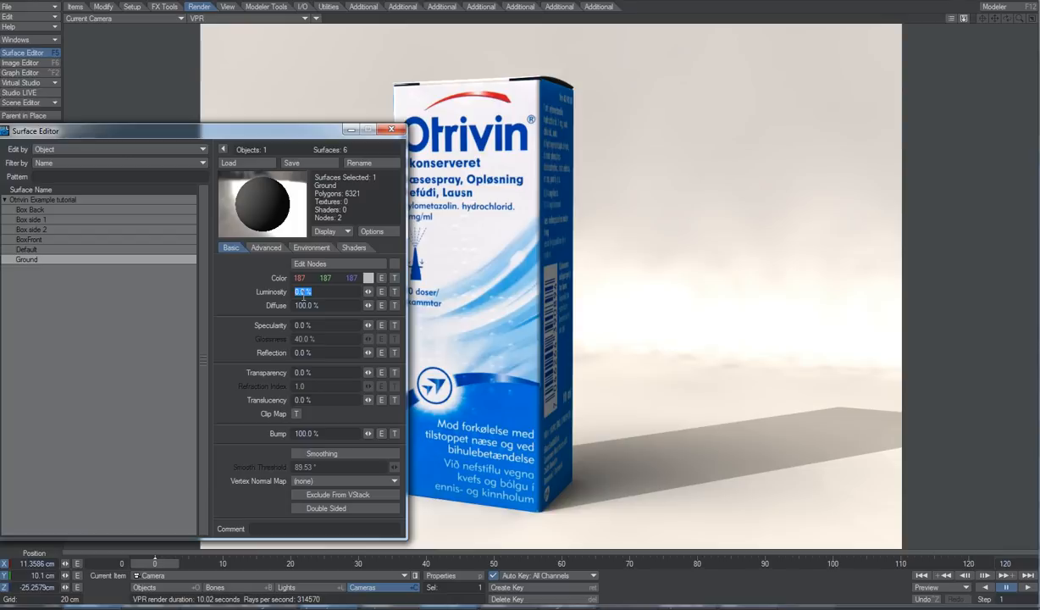
{"action": "left_click", "coordinate": [952, 19]}
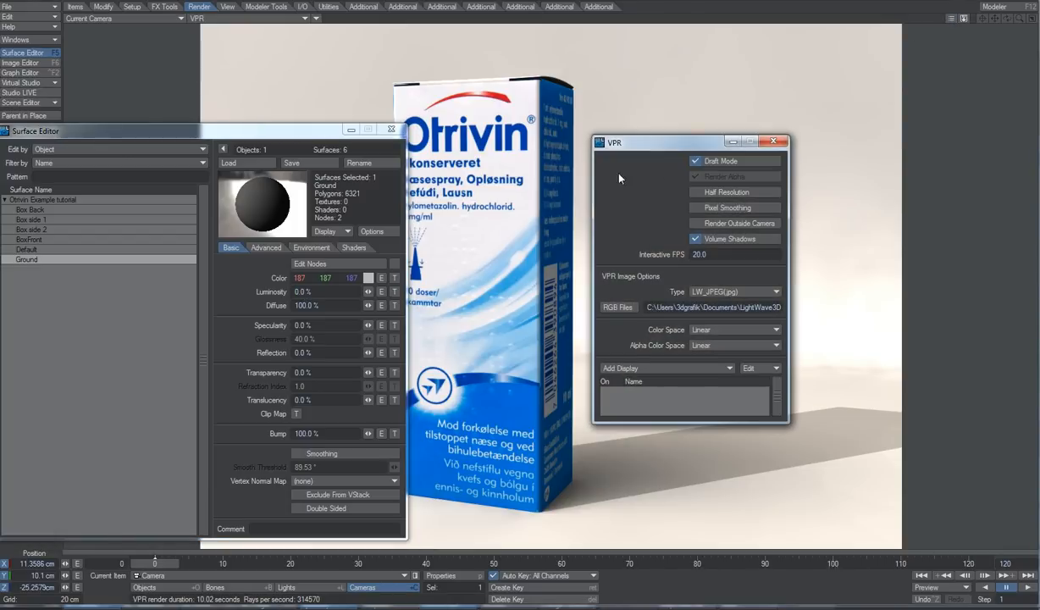
{"action": "left_click", "coordinate": [696, 161]}
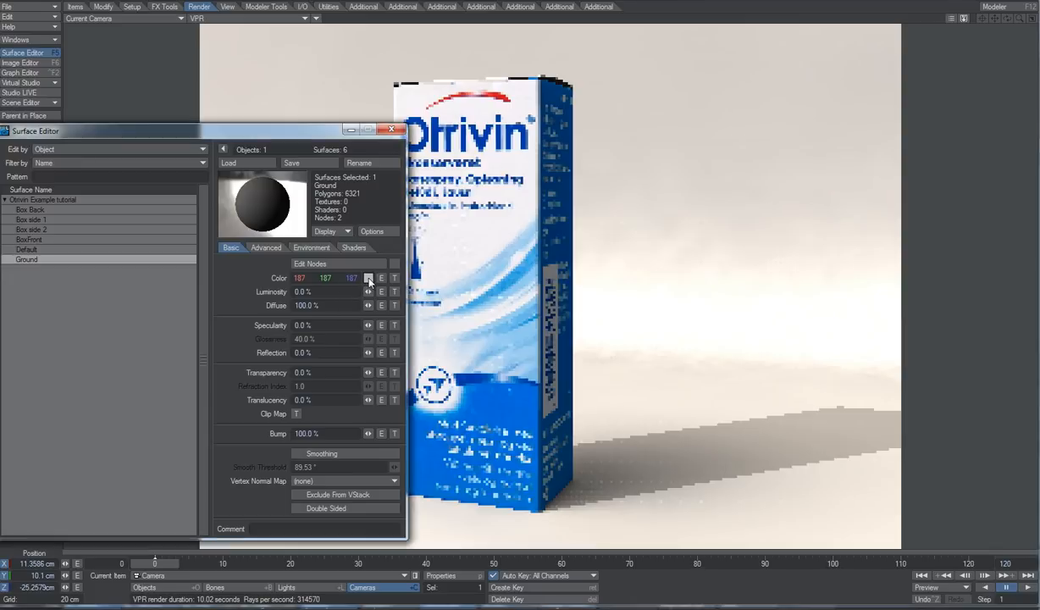
Step: Set the Ground surface's color to RGB 160, 160, 160 and its reflection to 10%
{"action": "left_click", "coordinate": [367, 278]}
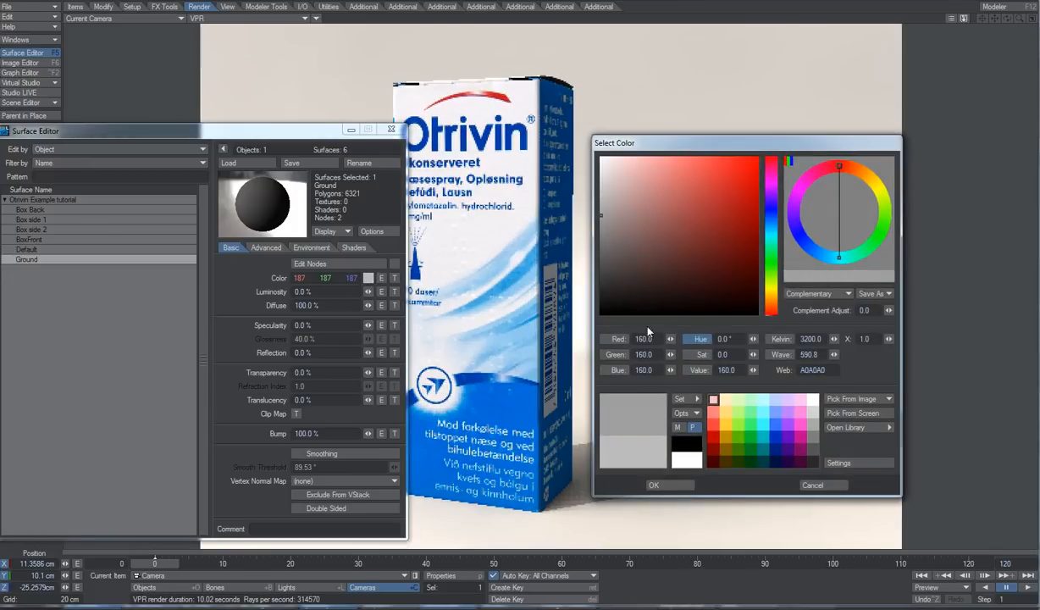
{"action": "left_click", "coordinate": [668, 484]}
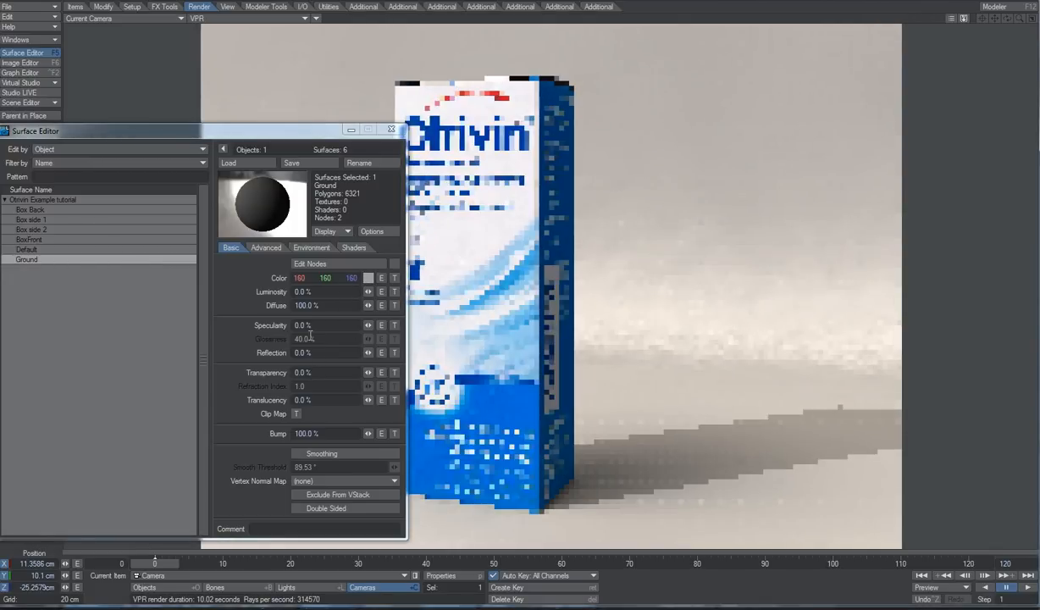
{"action": "left_click", "coordinate": [337, 353]}
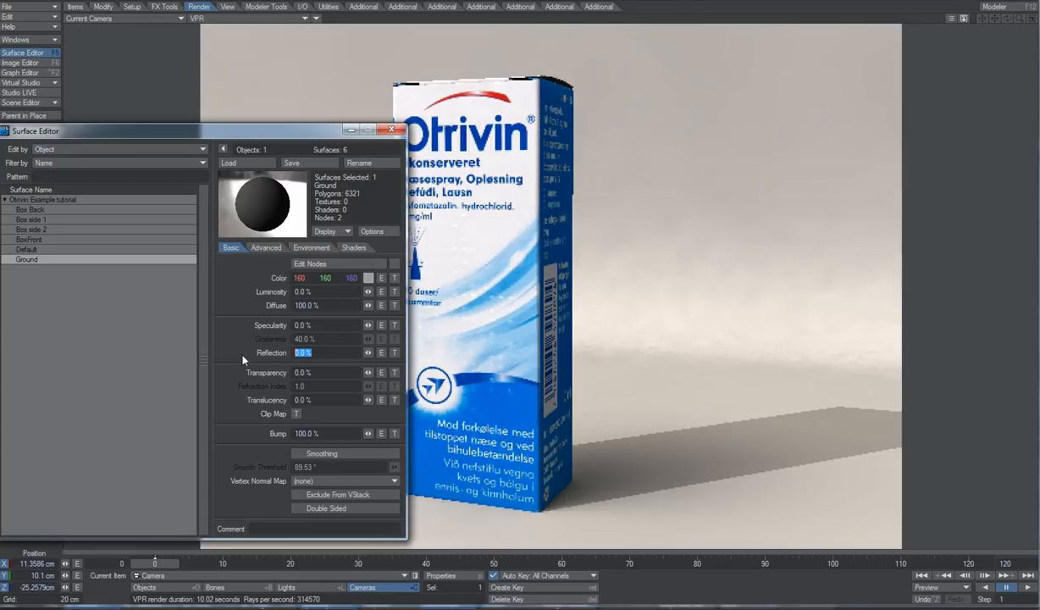
{"action": "type", "text": "10"}
{"action": "key", "text": "Tab"}
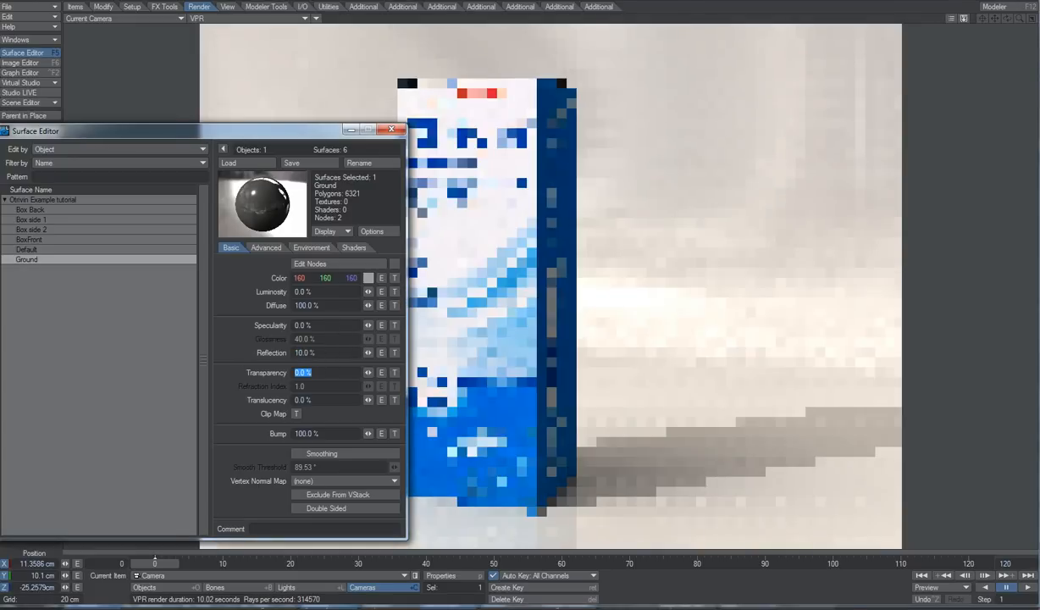
Step: Set the Ground surface's reflection blurring to 5% and move the surface settings clear of the box preview
{"action": "left_click", "coordinate": [320, 249]}
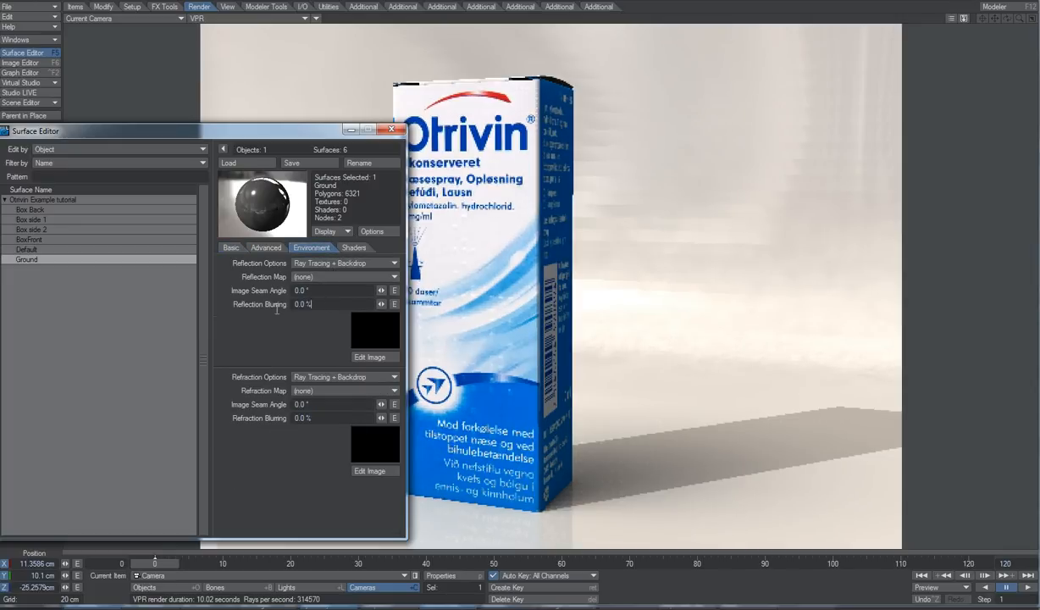
{"action": "left_click_drag", "start_coordinate": [277, 309], "coordinate": [251, 310]}
{"action": "type", "text": "5"}
{"action": "key", "text": "Tab"}
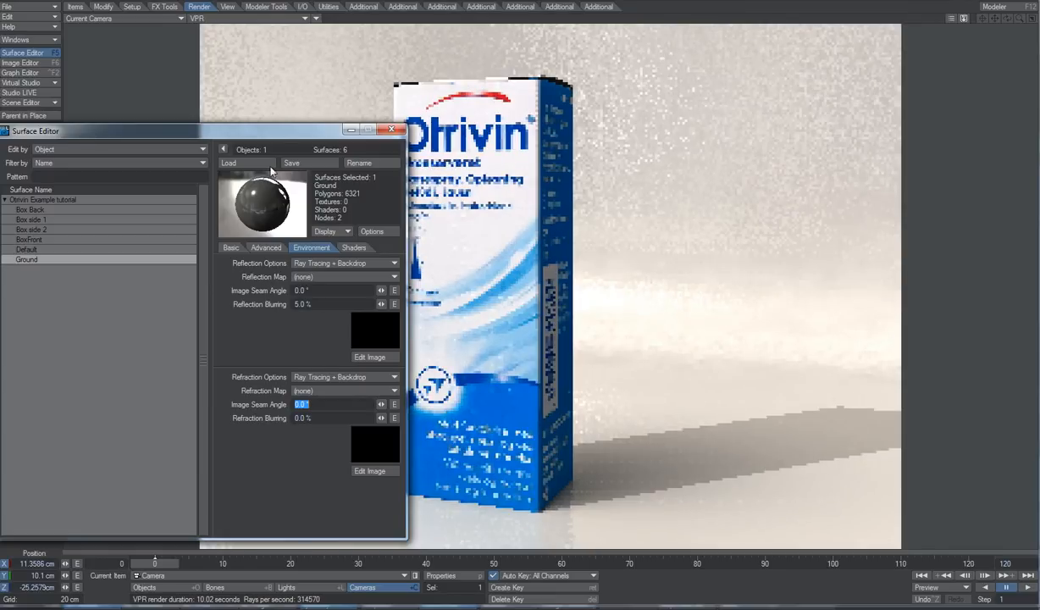
{"action": "mouse_move", "coordinate": [285, 135]}
{"action": "left_mouse_down"}
{"action": "mouse_move", "coordinate": [186, 129]}
{"action": "mouse_move", "coordinate": [264, 108]}
{"action": "mouse_move", "coordinate": [279, 116]}
{"action": "left_mouse_up"}
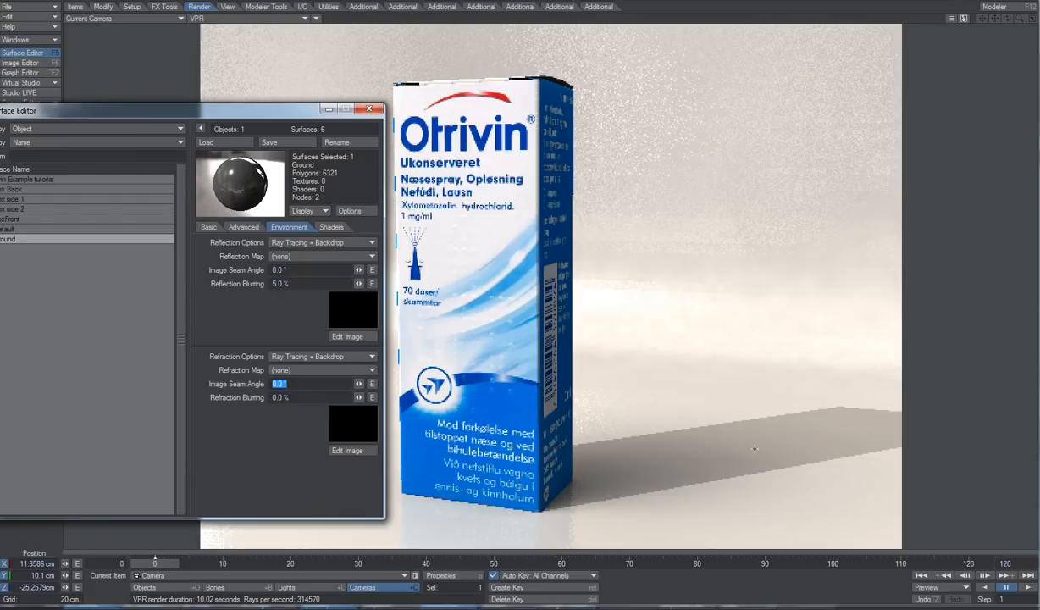
Step: Change the scene light's type to Area and close the light and surface settings
{"action": "left_click", "coordinate": [287, 587]}
{"action": "key", "text": "p"}
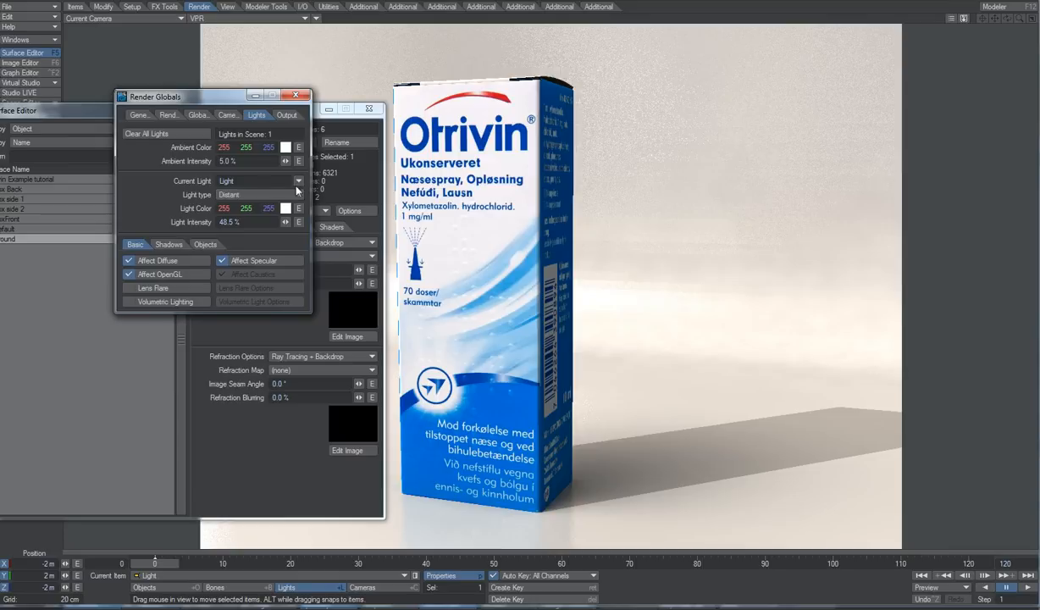
{"action": "left_click", "coordinate": [249, 197]}
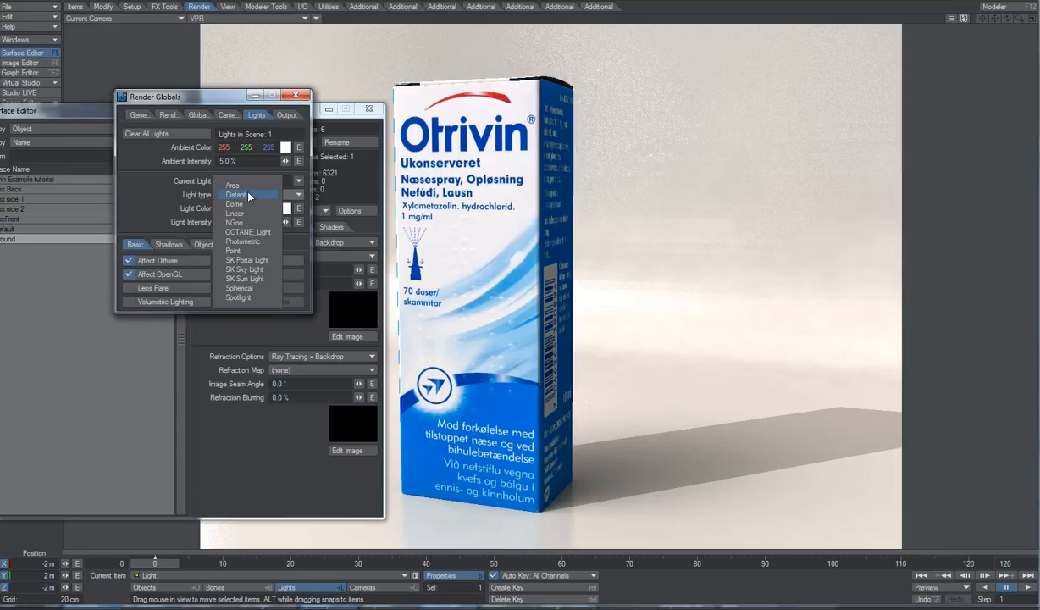
{"action": "left_click", "coordinate": [245, 184]}
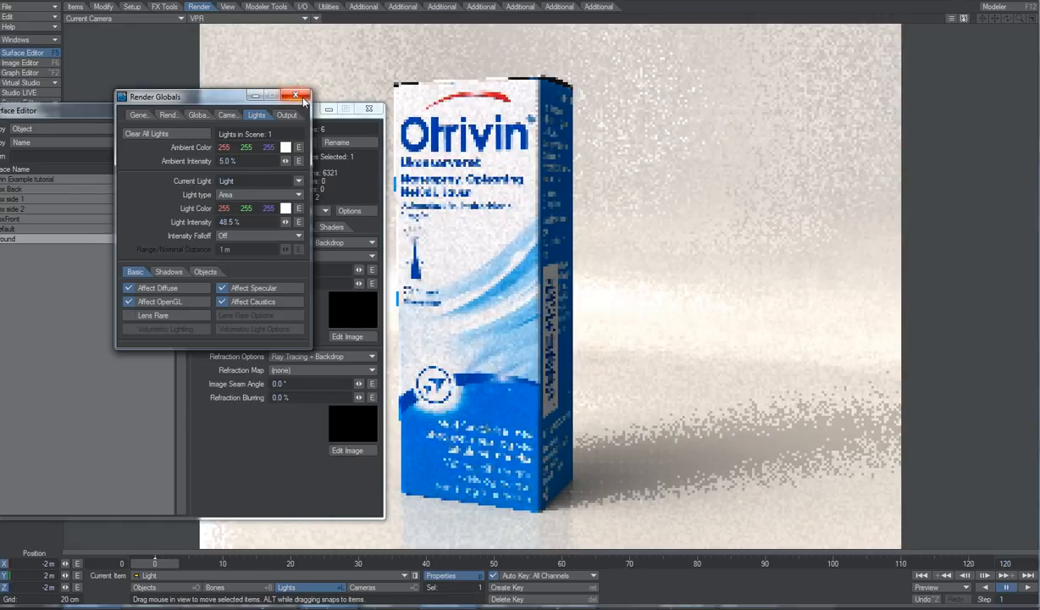
{"action": "left_click", "coordinate": [302, 100]}
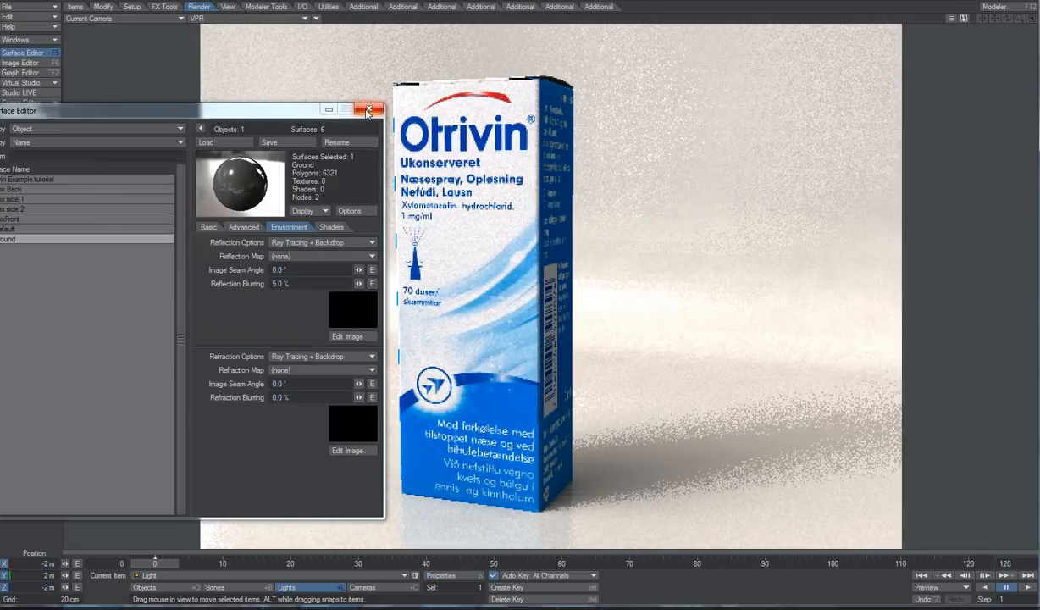
{"action": "left_click", "coordinate": [367, 110]}
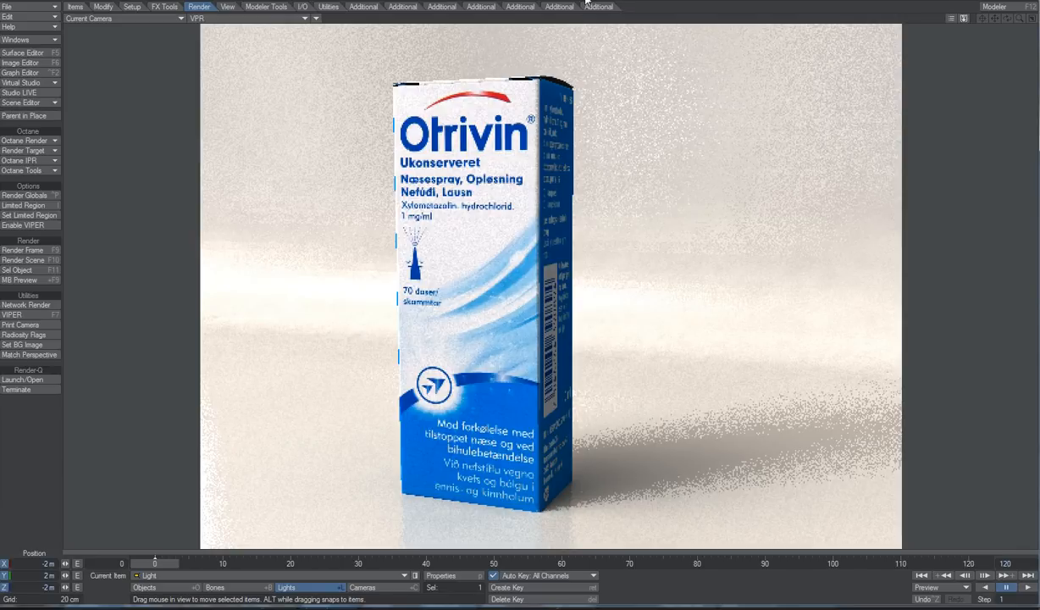
Step: Set the camera's render resolution to 1280 x 720 and close the render settings
{"action": "left_click", "coordinate": [416, 587]}
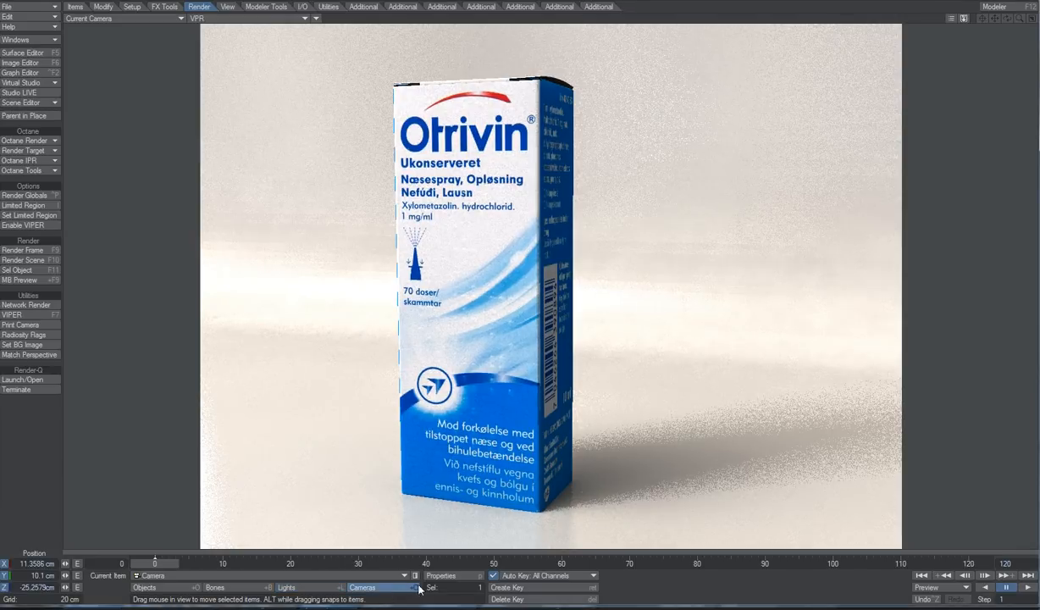
{"action": "left_click", "coordinate": [23, 195]}
{"action": "left_click_drag", "start_coordinate": [228, 101], "coordinate": [252, 78]}
{"action": "left_click", "coordinate": [185, 247]}
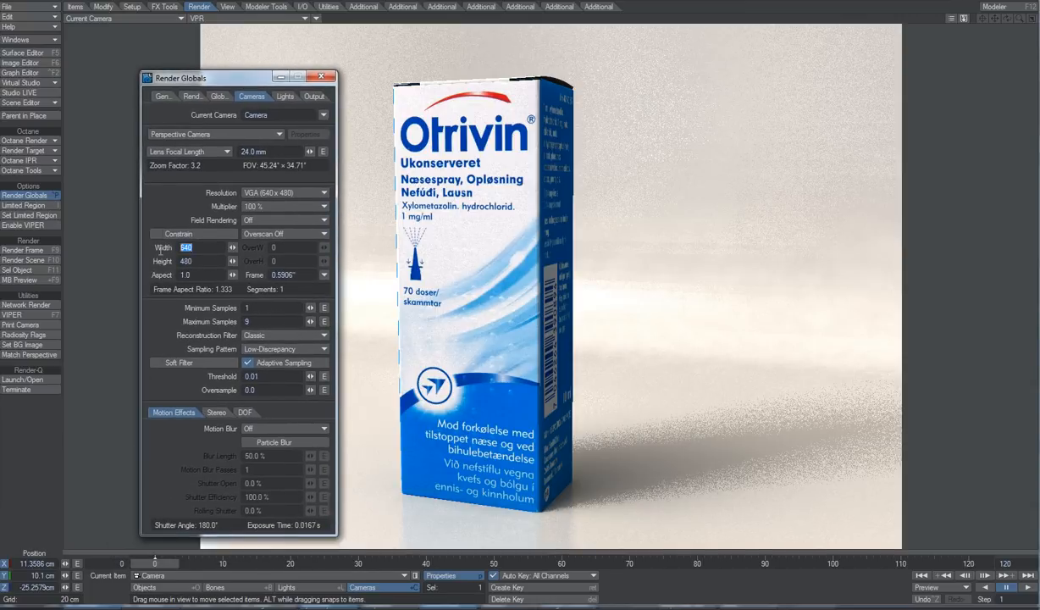
{"action": "type", "text": "1280"}
{"action": "key", "text": "Tab"}
{"action": "type", "text": "720"}
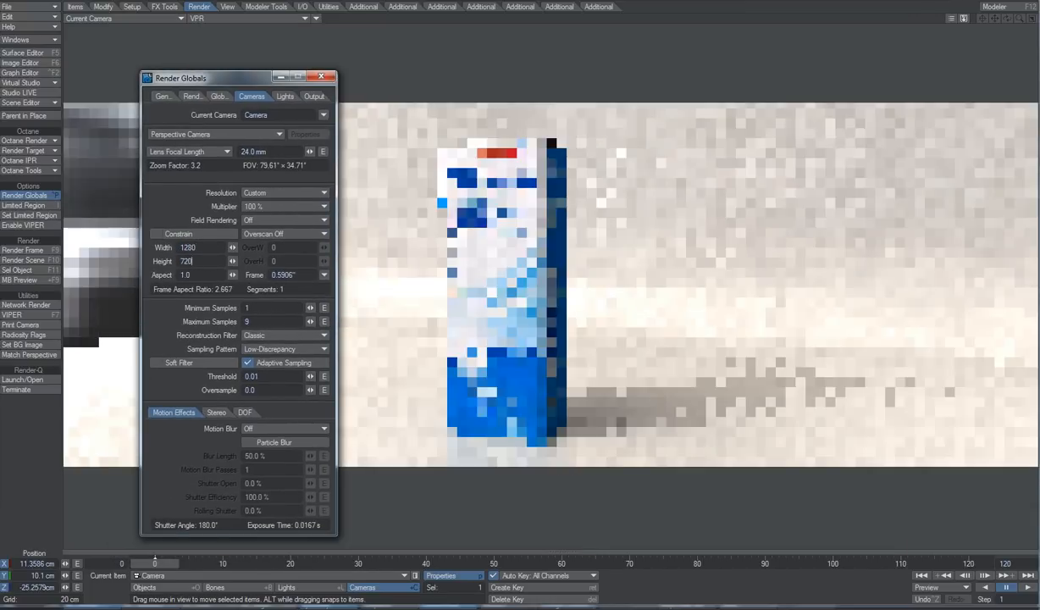
{"action": "key", "text": "Tab"}
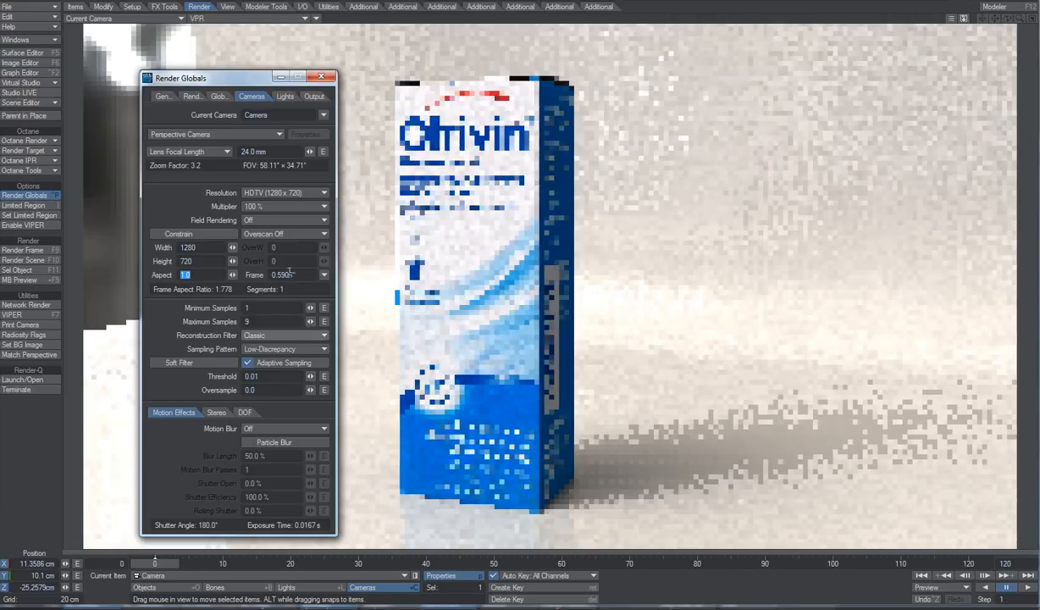
{"action": "left_click", "coordinate": [320, 77]}
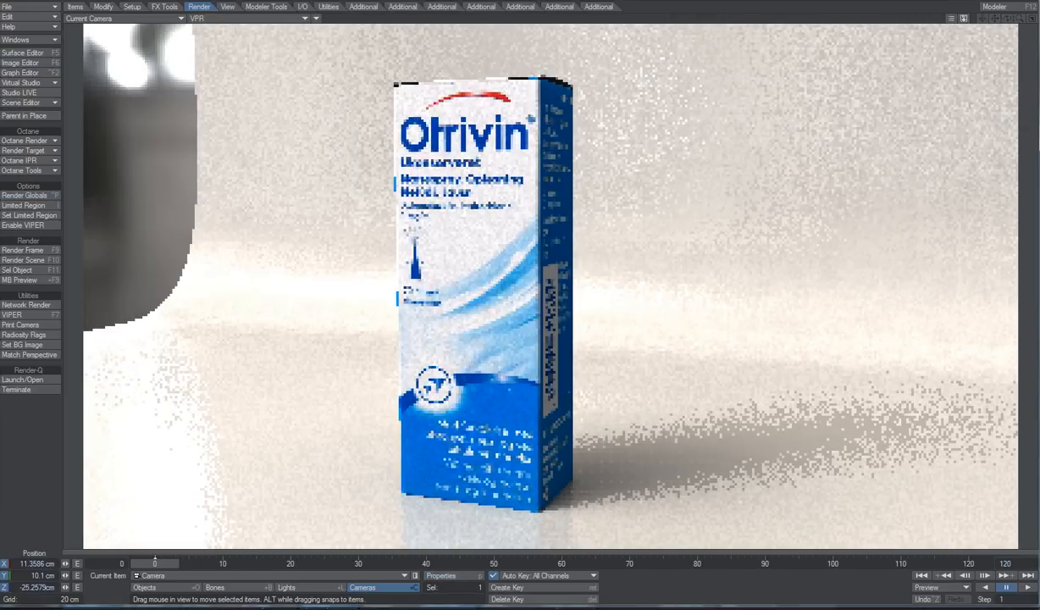
Step: Set the camera's focal length to 50 mm and move it back to about X 21.7 cm, Y 13.1 cm, Z -51.3 cm
{"action": "left_click", "coordinate": [440, 576]}
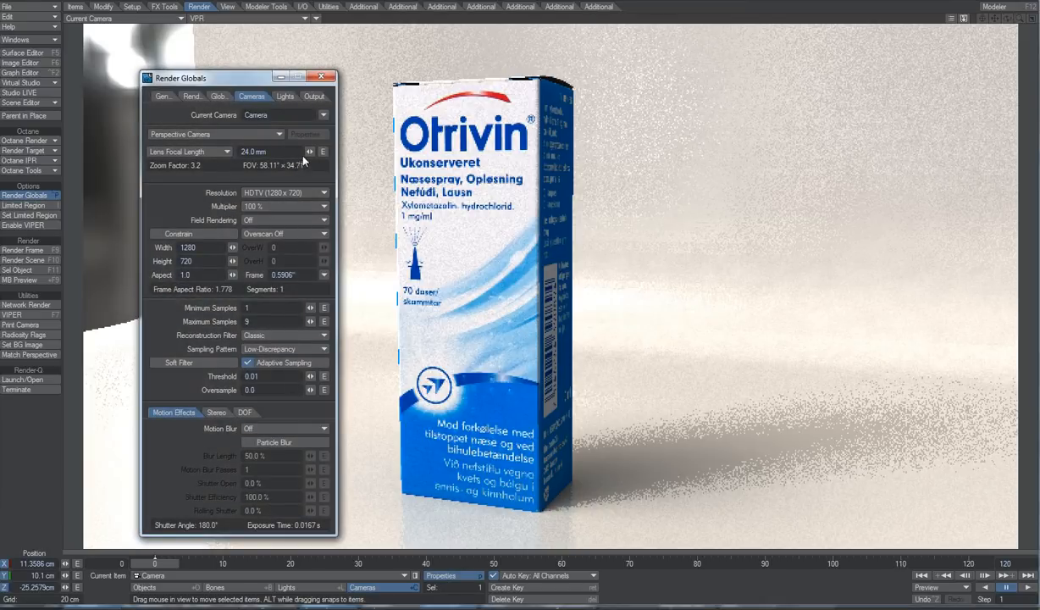
{"action": "left_click_drag", "start_coordinate": [255, 151], "coordinate": [241, 151]}
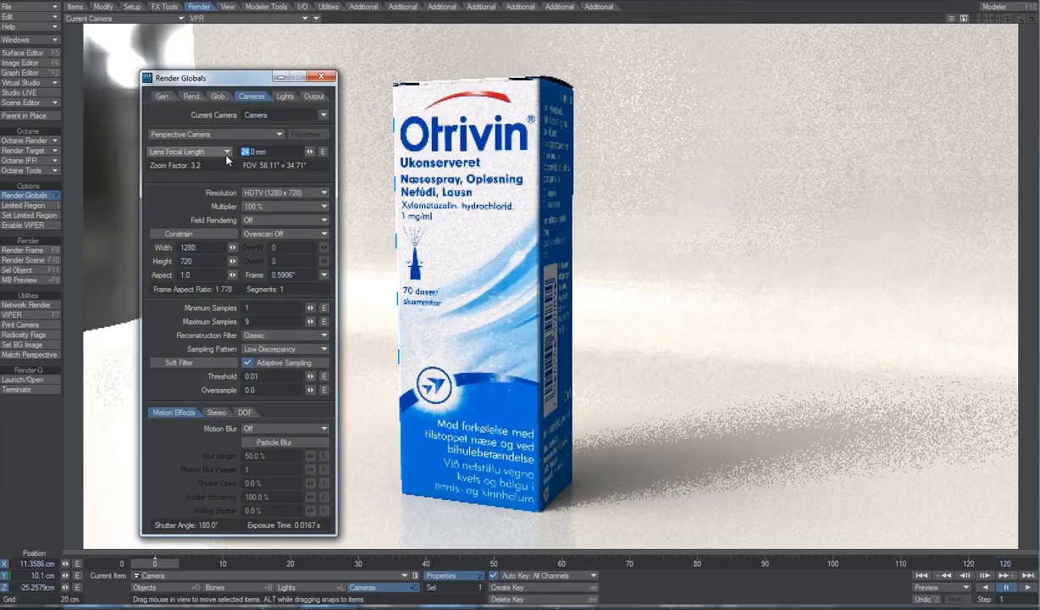
{"action": "type", "text": "50"}
{"action": "key", "text": "Return"}
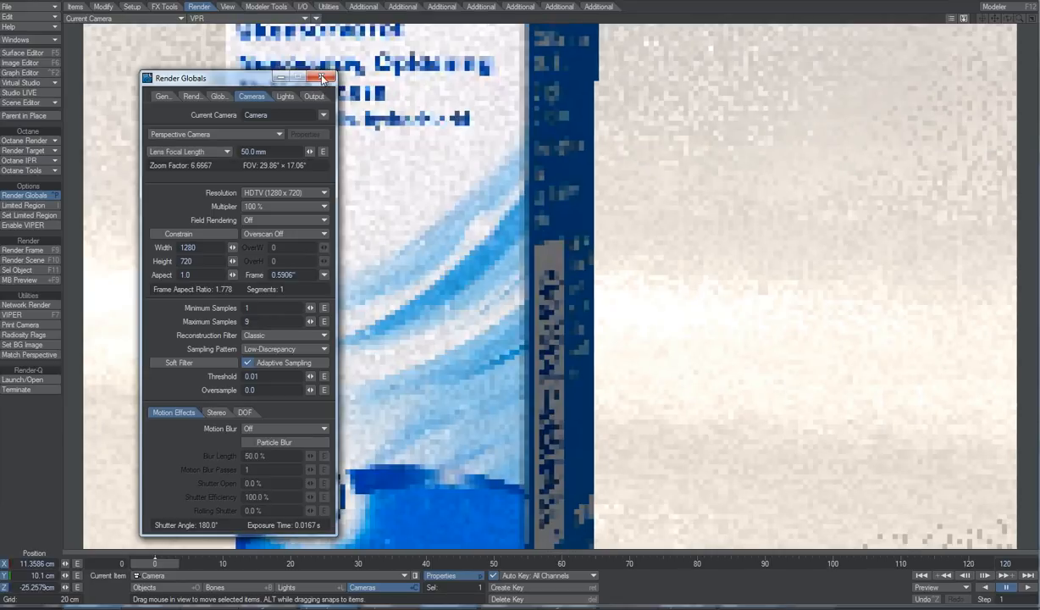
{"action": "left_click", "coordinate": [321, 78]}
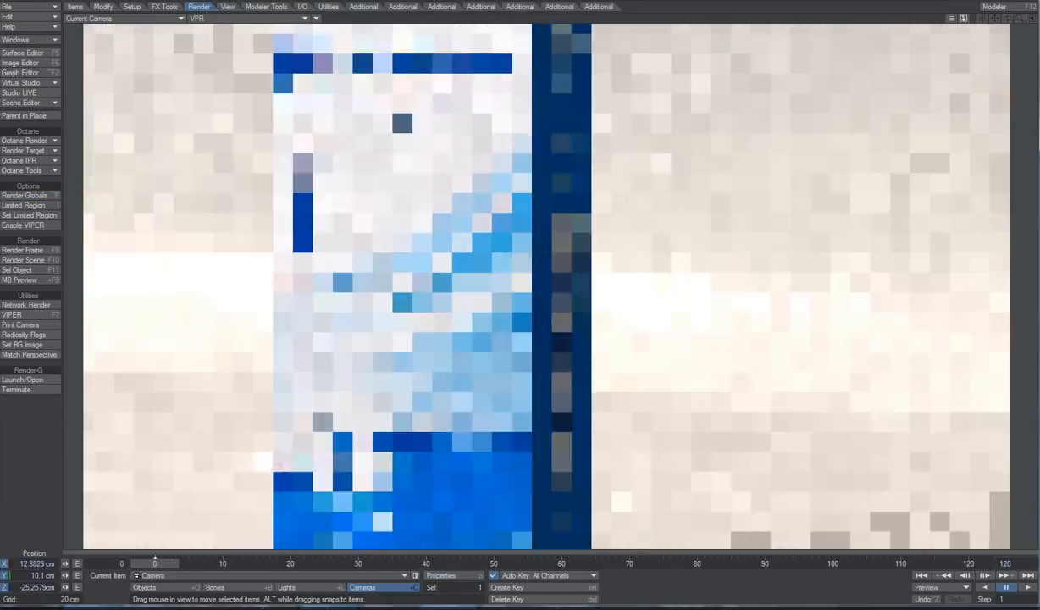
{"action": "left_click_drag", "start_coordinate": [462, 264], "coordinate": [504, 381]}
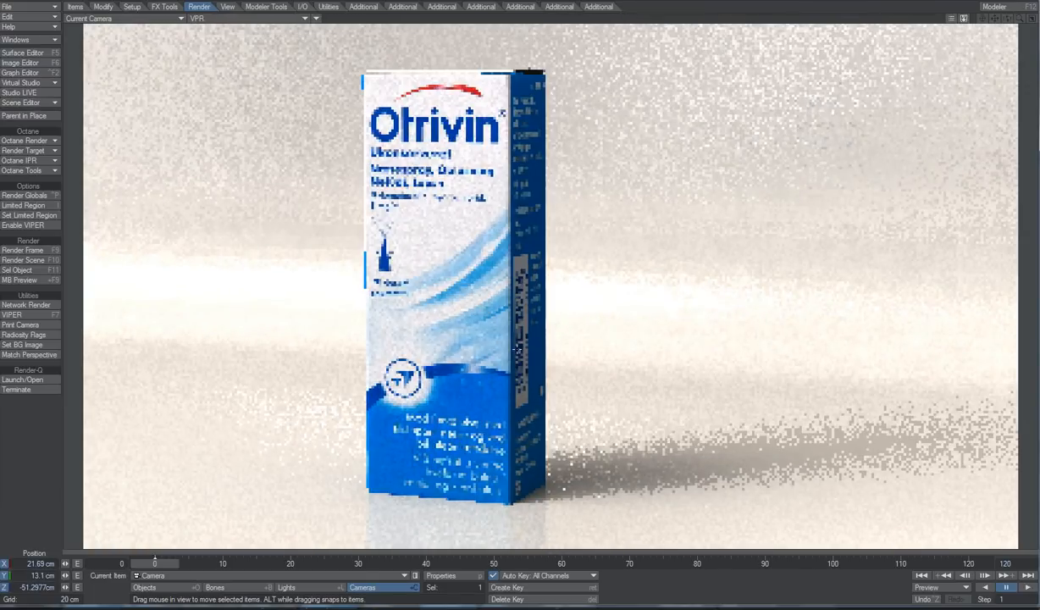
Step: Start a test render of the current frame and abort it
{"action": "key", "text": "F9"}
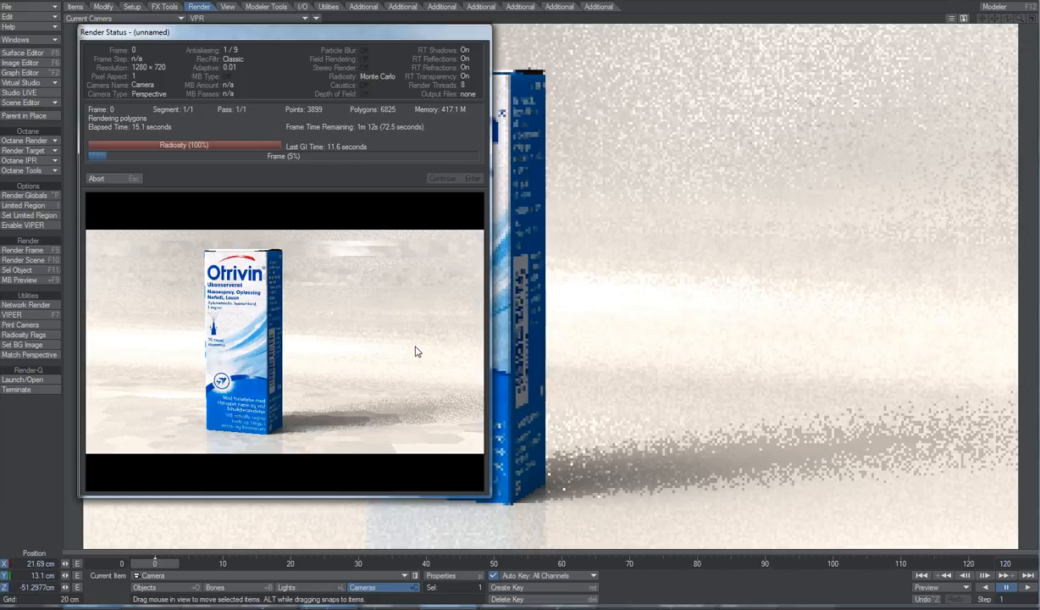
{"action": "left_click", "coordinate": [133, 175]}
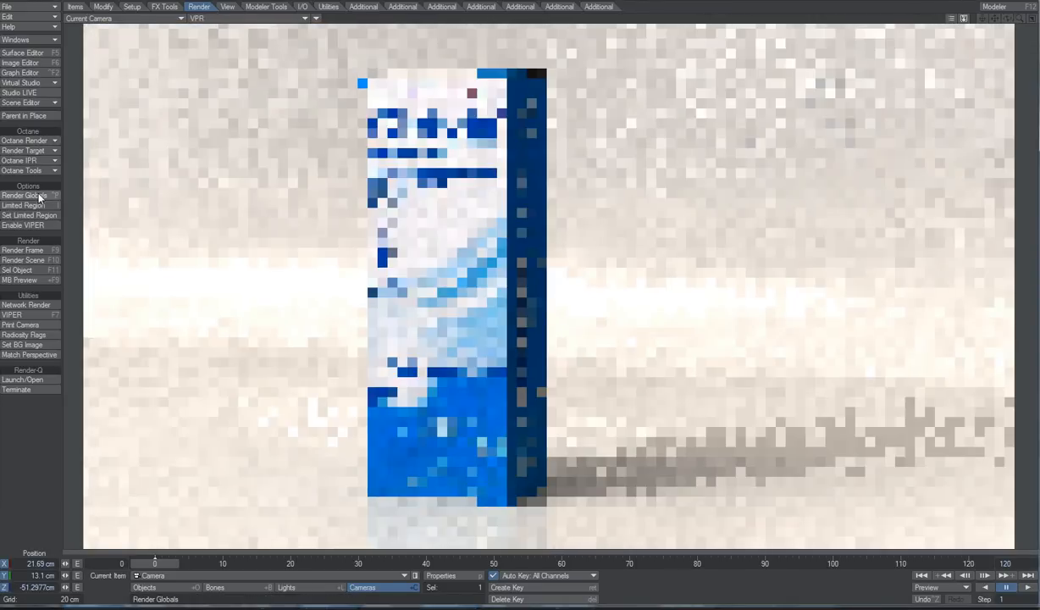
Step: Set the render's shading samples and light samples to 12 each and turn on Limit Dynamic Range
{"action": "left_click", "coordinate": [39, 196]}
{"action": "left_click", "coordinate": [213, 96]}
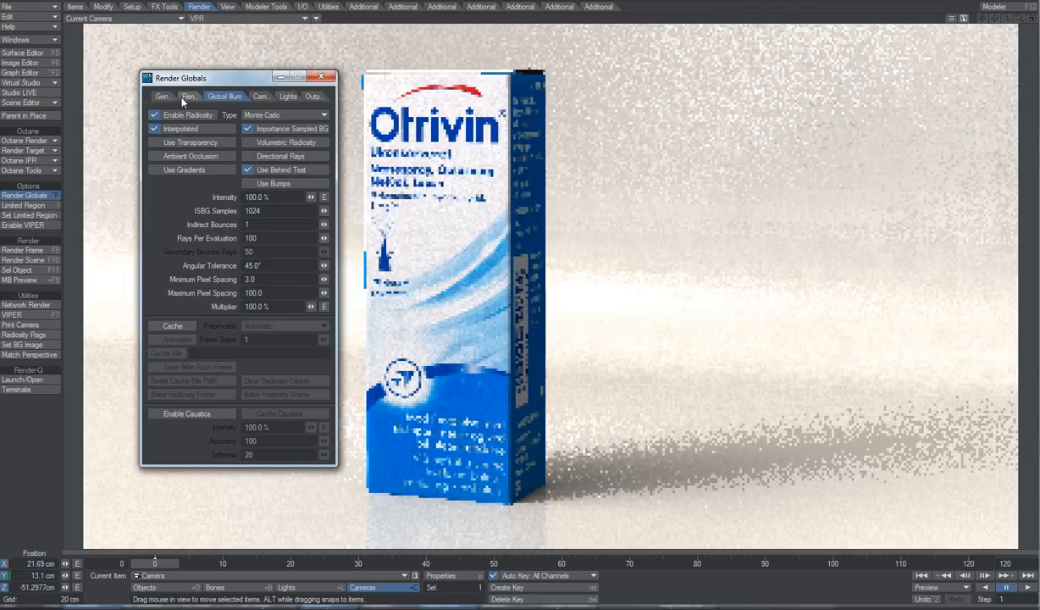
{"action": "left_click", "coordinate": [179, 96]}
{"action": "left_click", "coordinate": [271, 224]}
{"action": "type", "text": "12"}
{"action": "left_click", "coordinate": [268, 238]}
{"action": "type", "text": "12"}
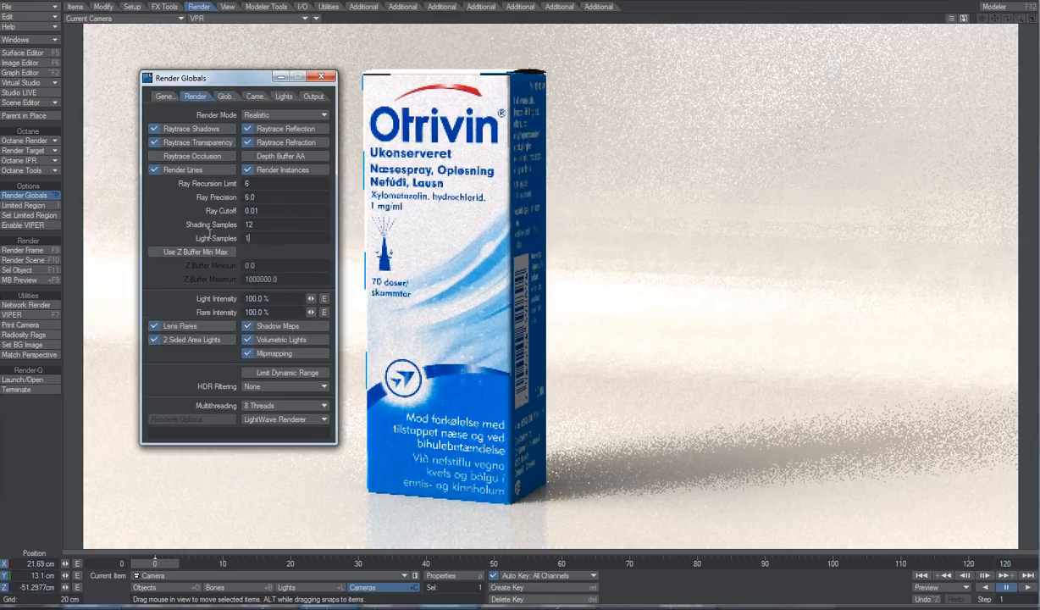
{"action": "key", "text": "Tab"}
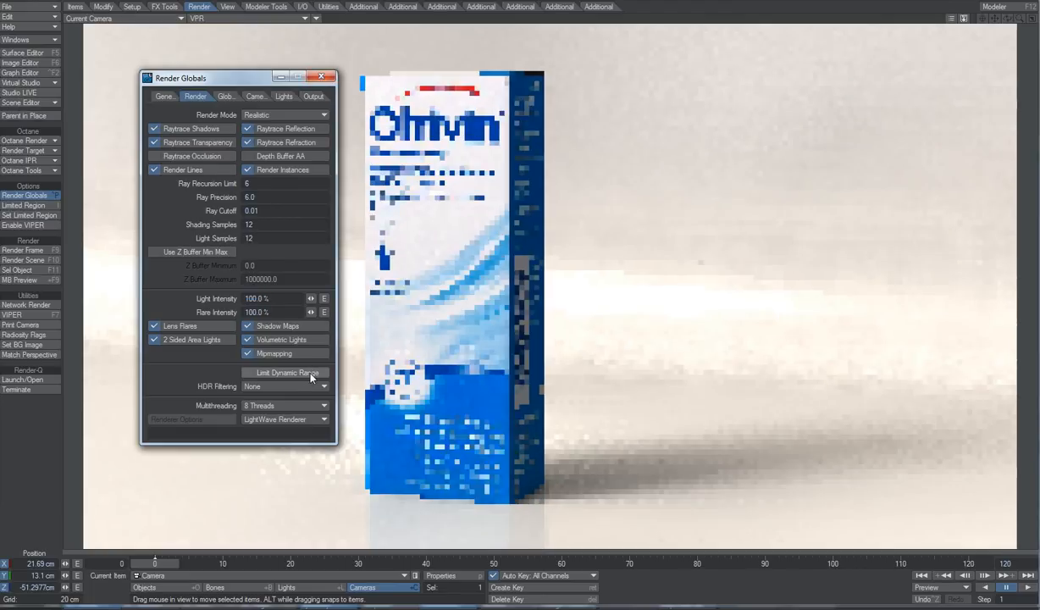
{"action": "left_click", "coordinate": [300, 371]}
{"action": "left_click", "coordinate": [321, 76]}
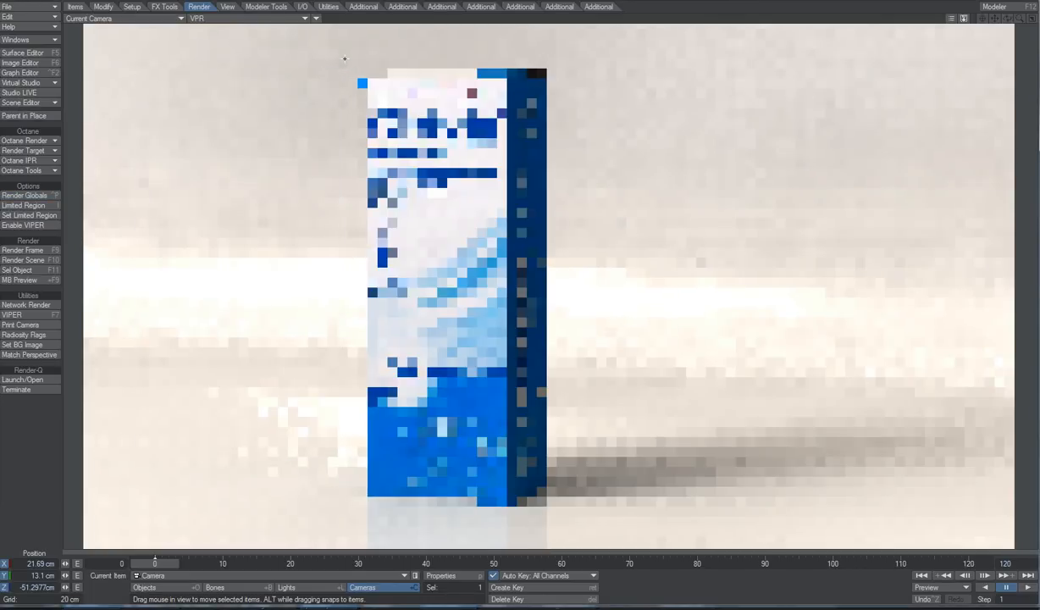
Step: Render the current frame, dismiss the render status and move the finished image into full view
{"action": "key", "text": "F9"}
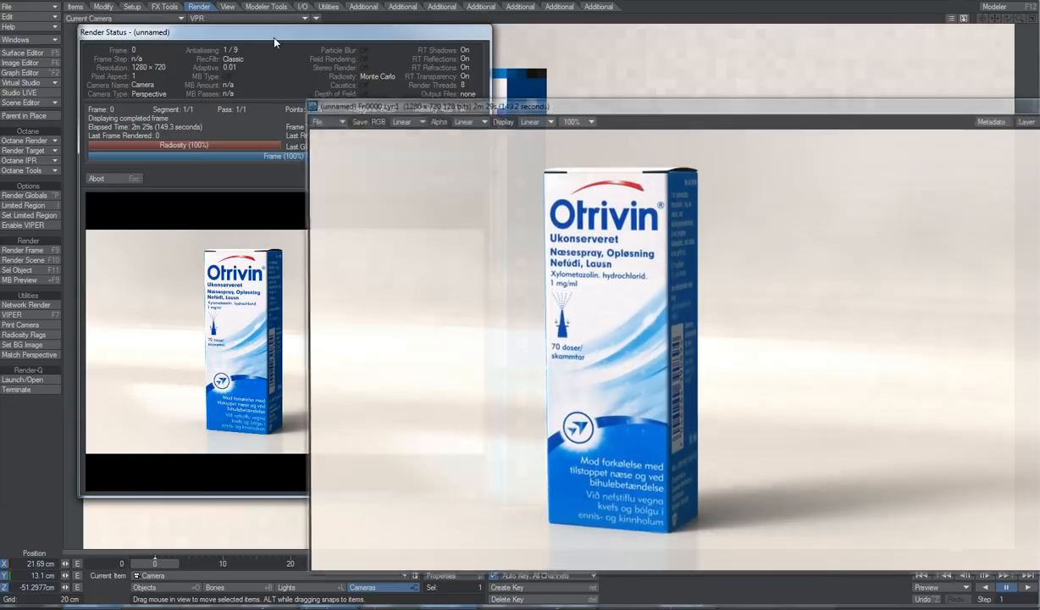
{"action": "left_click", "coordinate": [119, 181]}
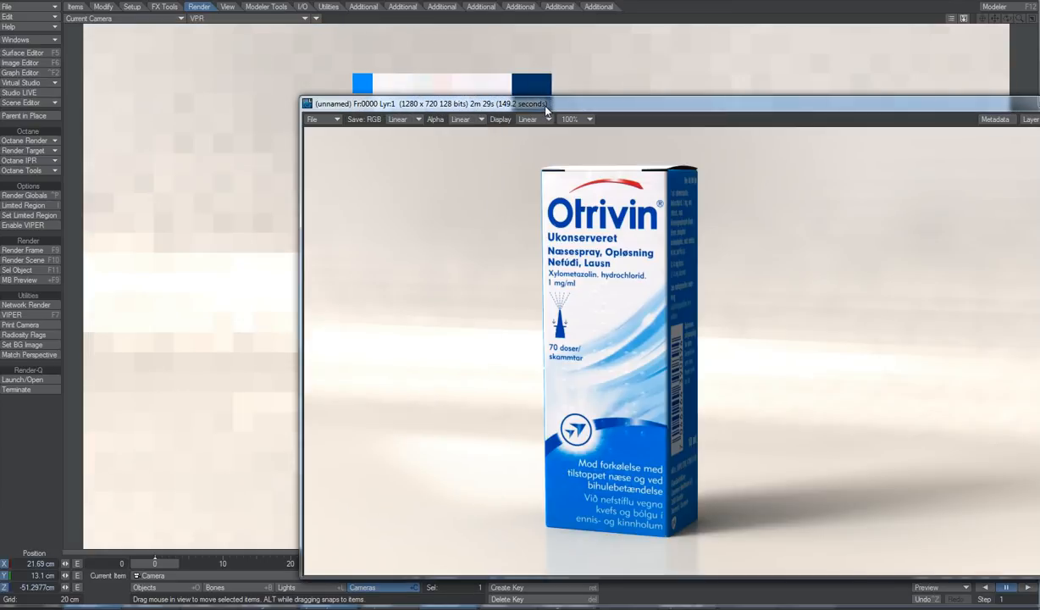
{"action": "left_click_drag", "start_coordinate": [546, 104], "coordinate": [331, 47]}
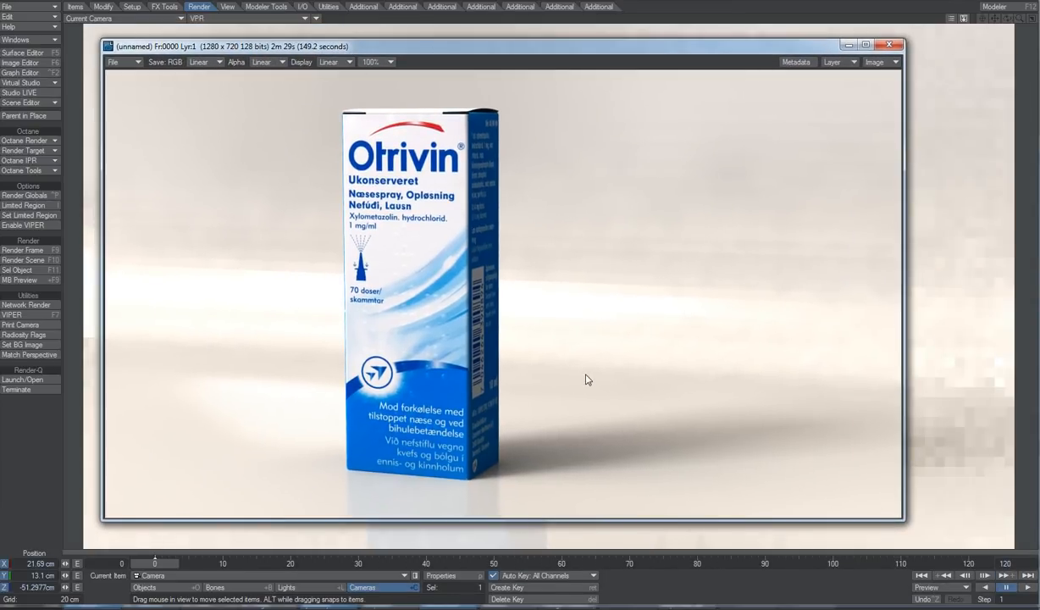